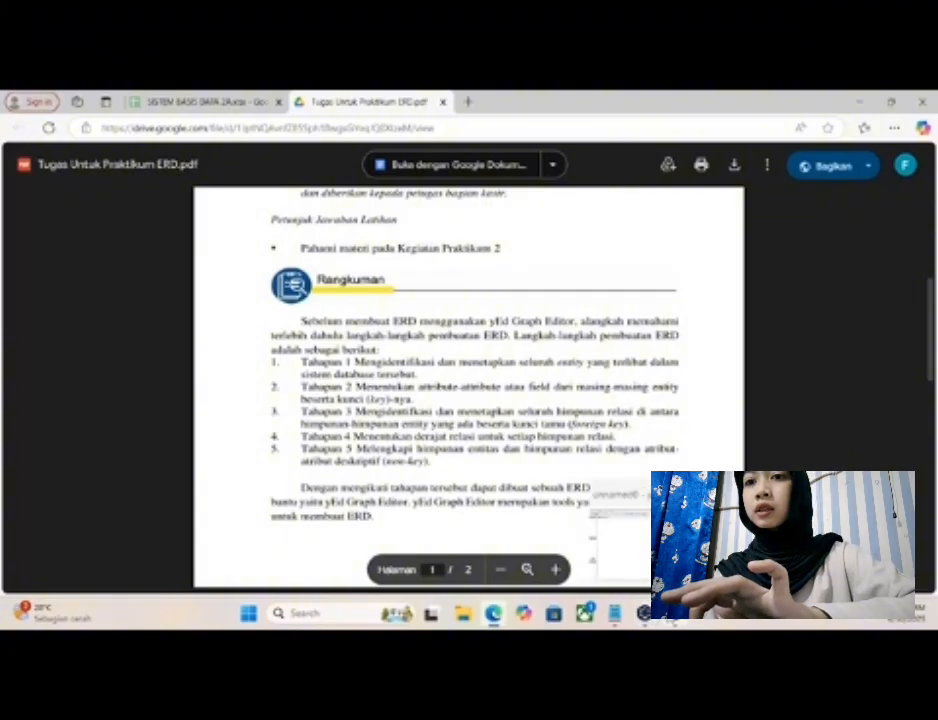
- Review the entities, attributes, relations and foreign keys written in the Entity notes in Notepad
left_click(617, 616)
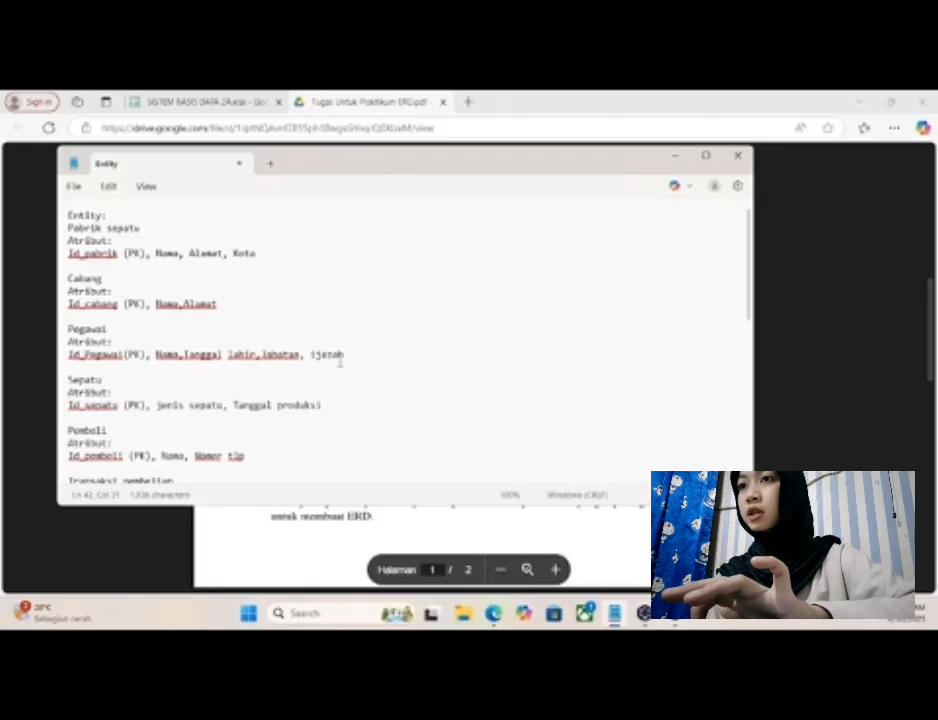
scroll(285, 324, "down", 2)
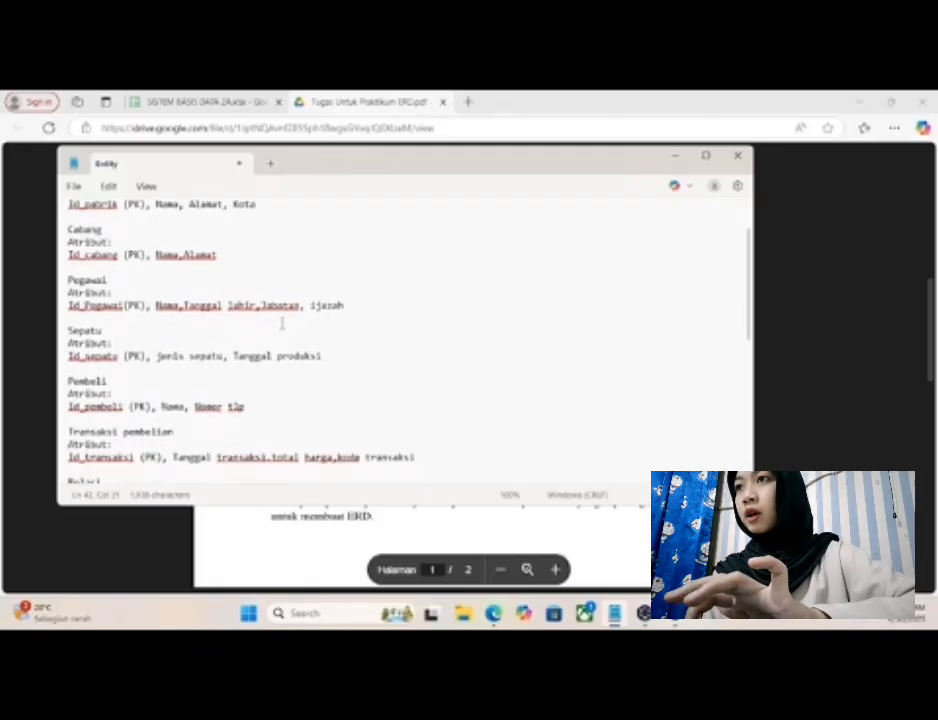
scroll(210, 251, "up", 2)
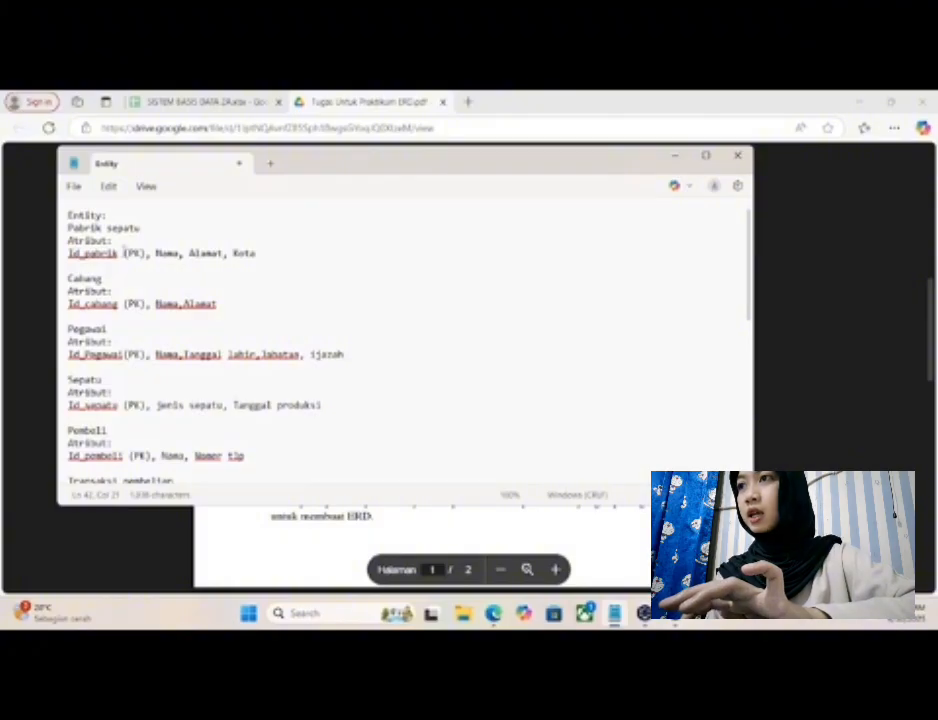
scroll(126, 262, "down", 3)
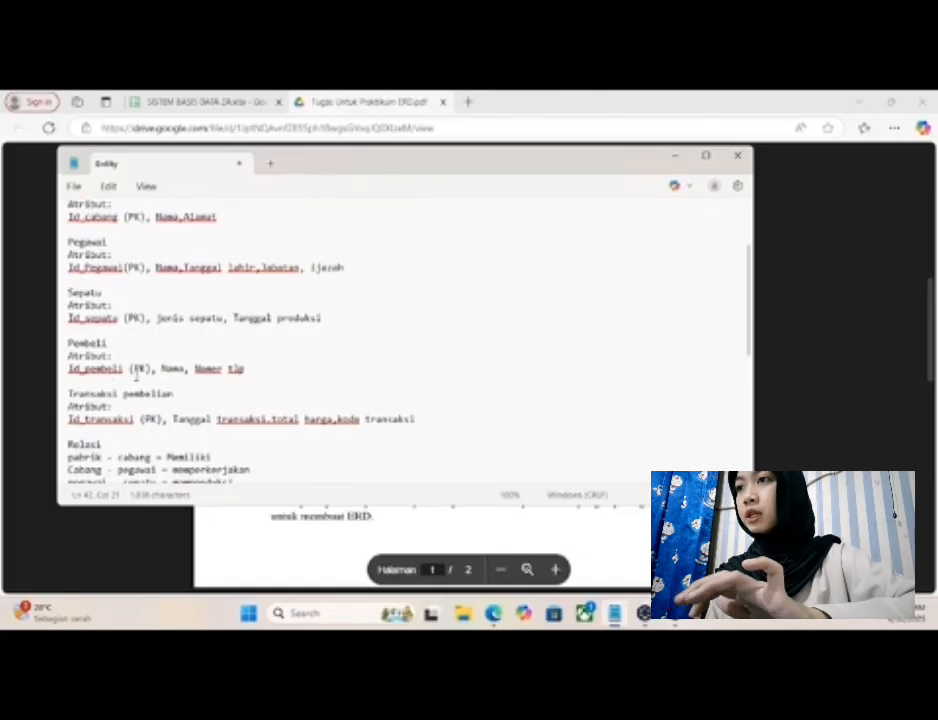
scroll(136, 376, "down", 3)
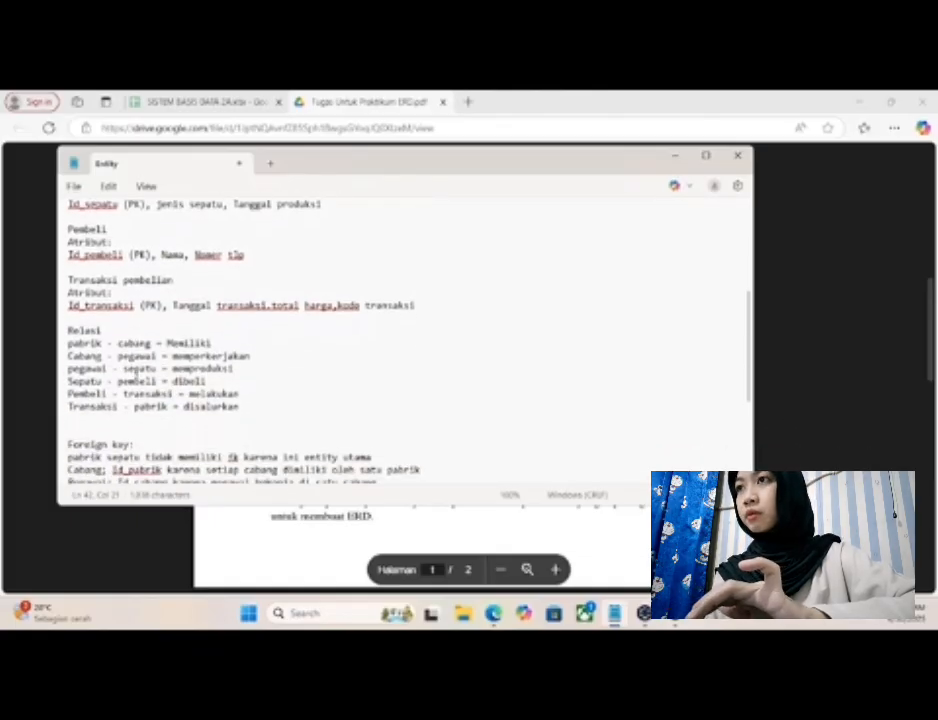
scroll(136, 374, "up", 6)
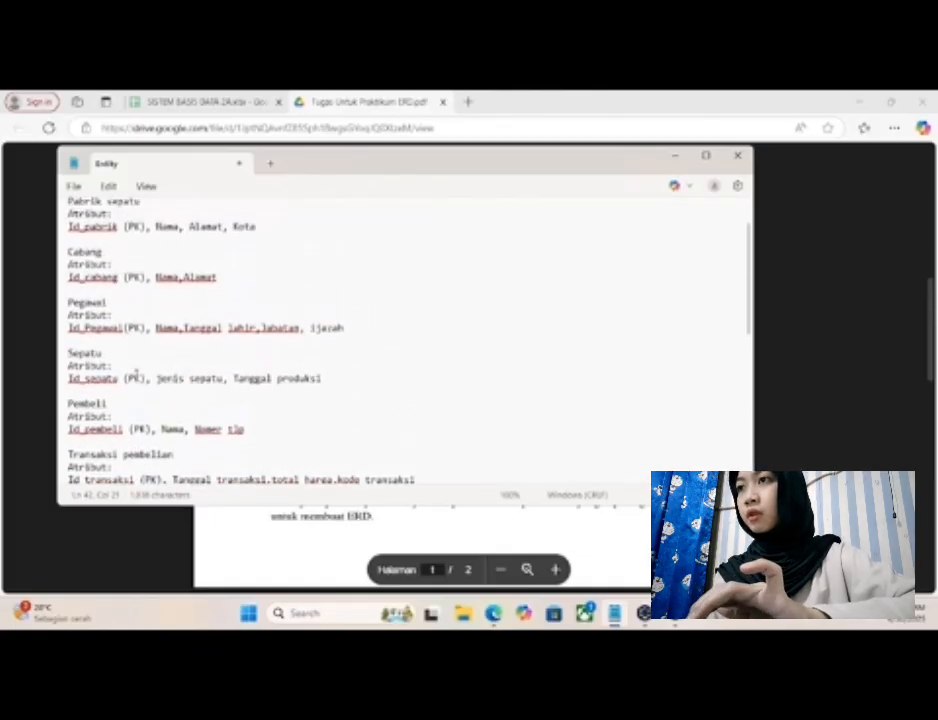
scroll(136, 374, "up", 1)
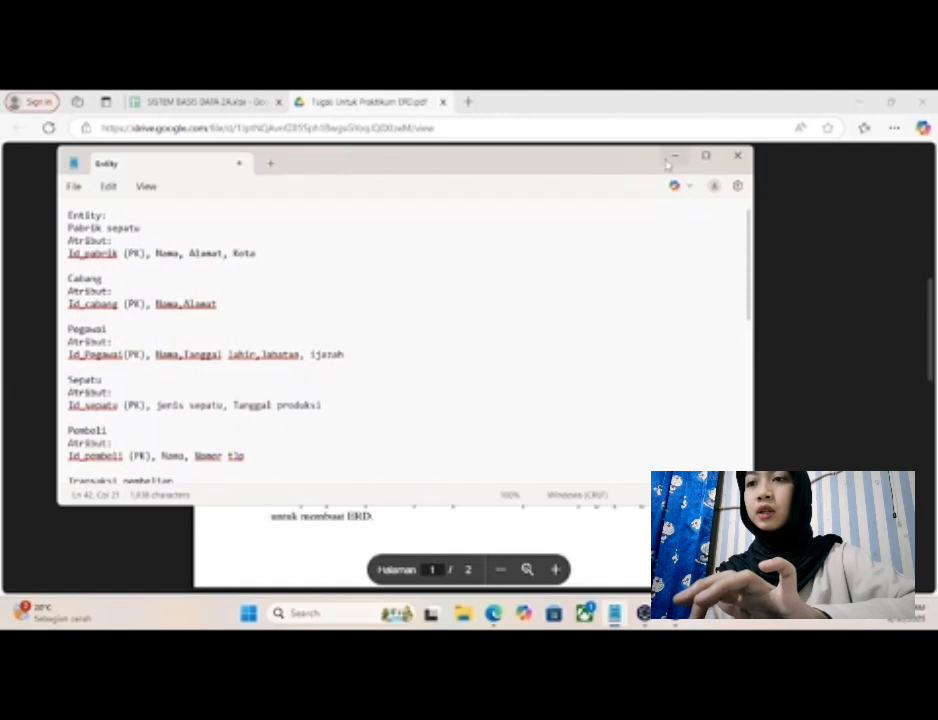
left_click(673, 158)
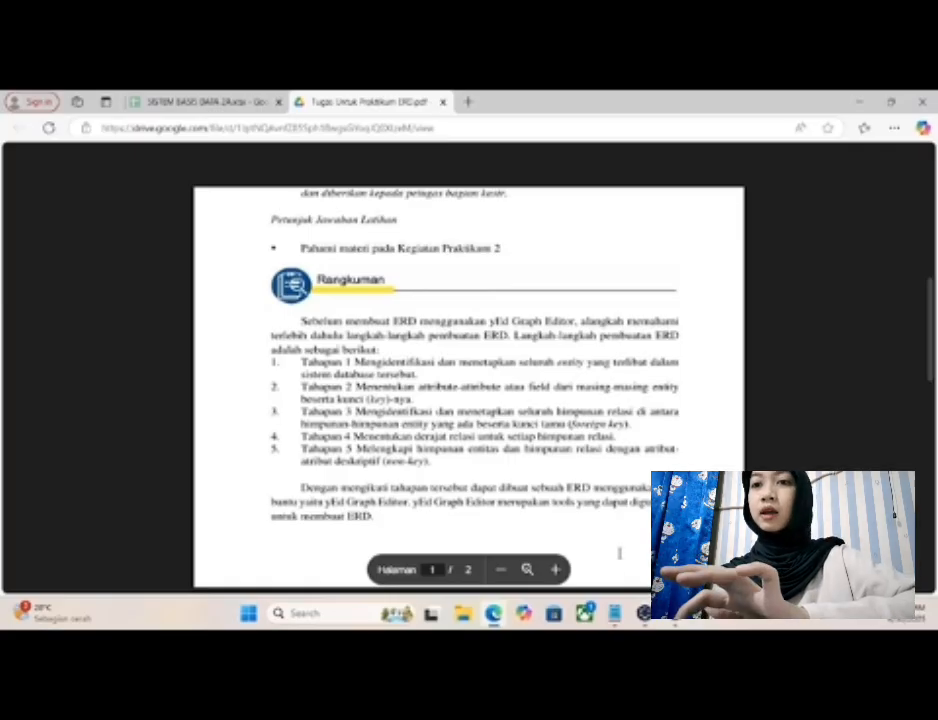
left_click(614, 613)
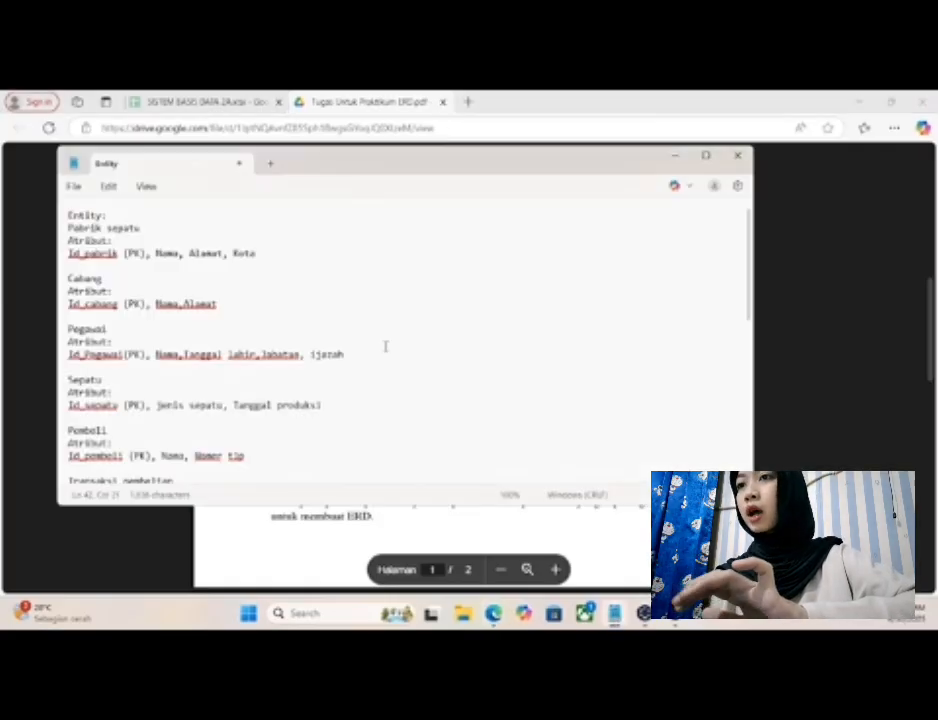
scroll(385, 346, "down", 7)
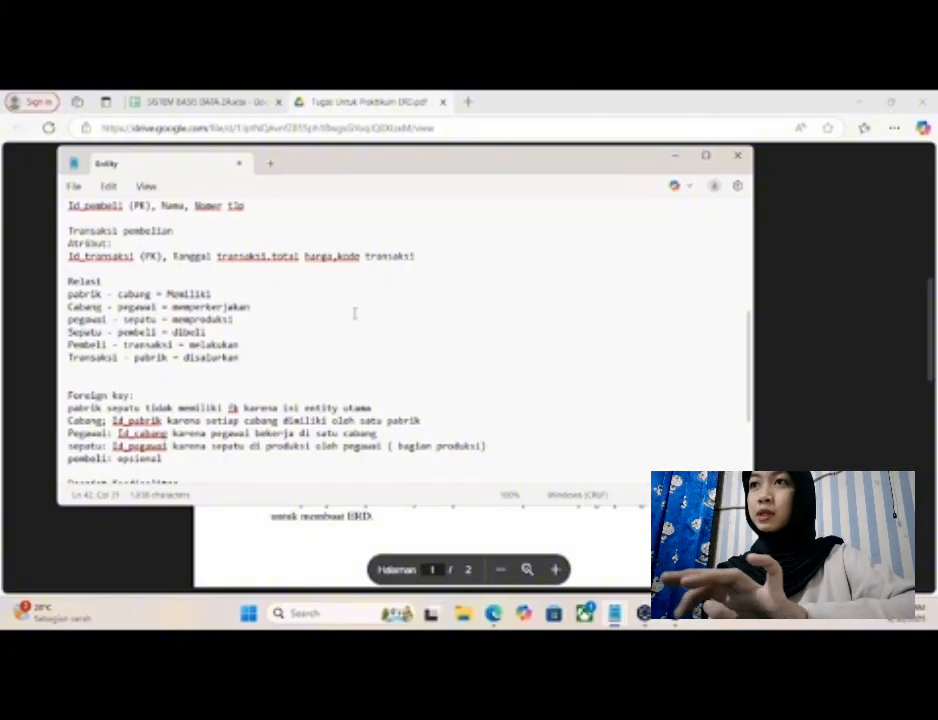
left_click(676, 158)
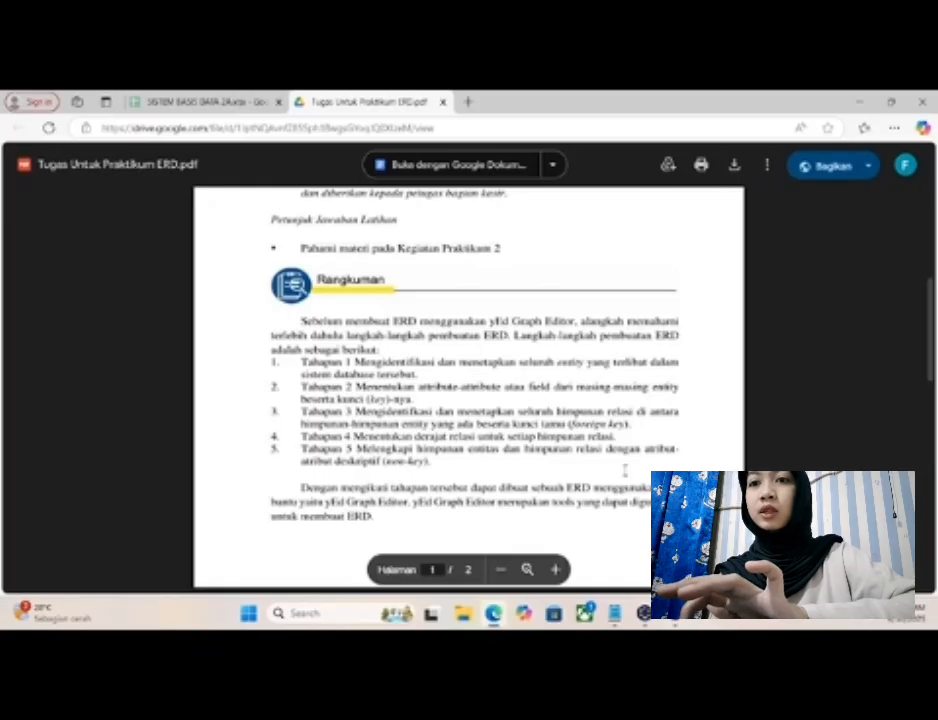
- Switch to yEd, place the first entity node in the upper-left area of the canvas, and check the entity list in the Notepad notes
left_click(644, 613)
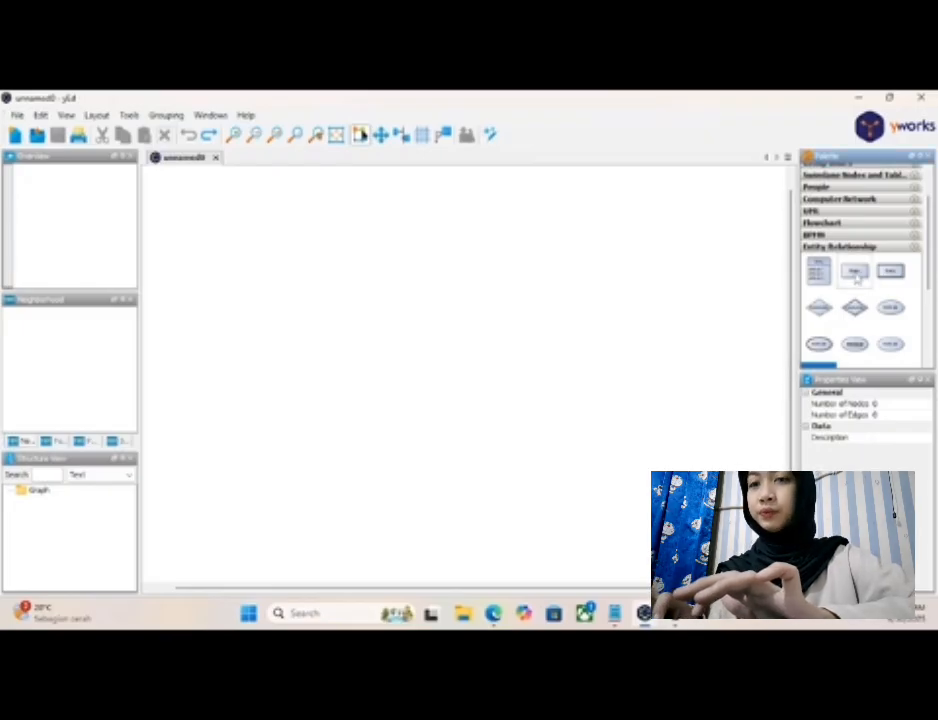
left_click_drag(855, 276, 232, 254)
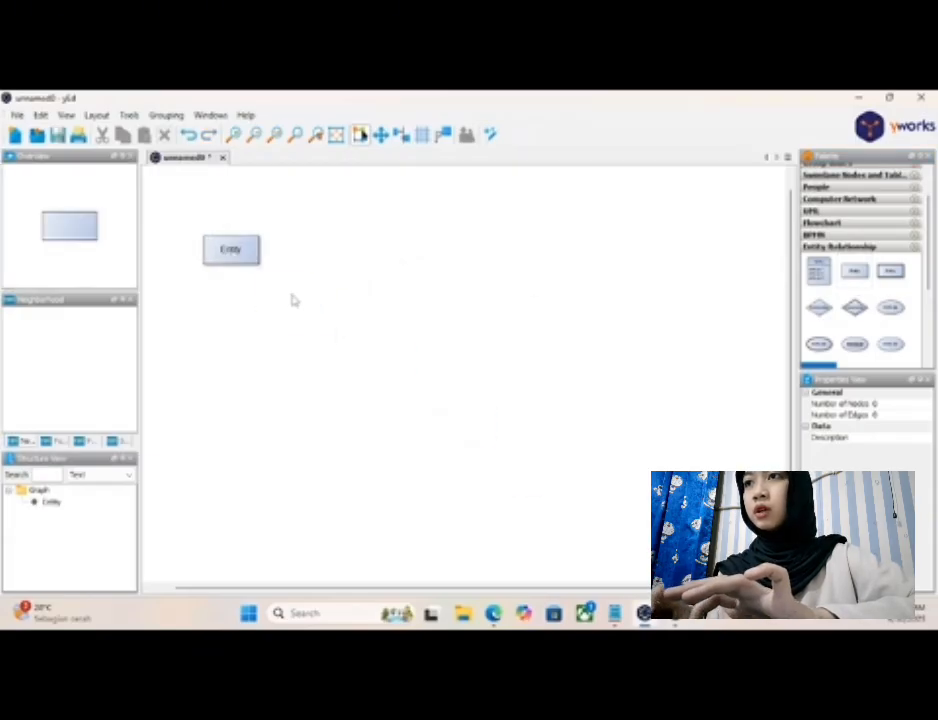
left_click(616, 618)
scroll(408, 318, "up", 5)
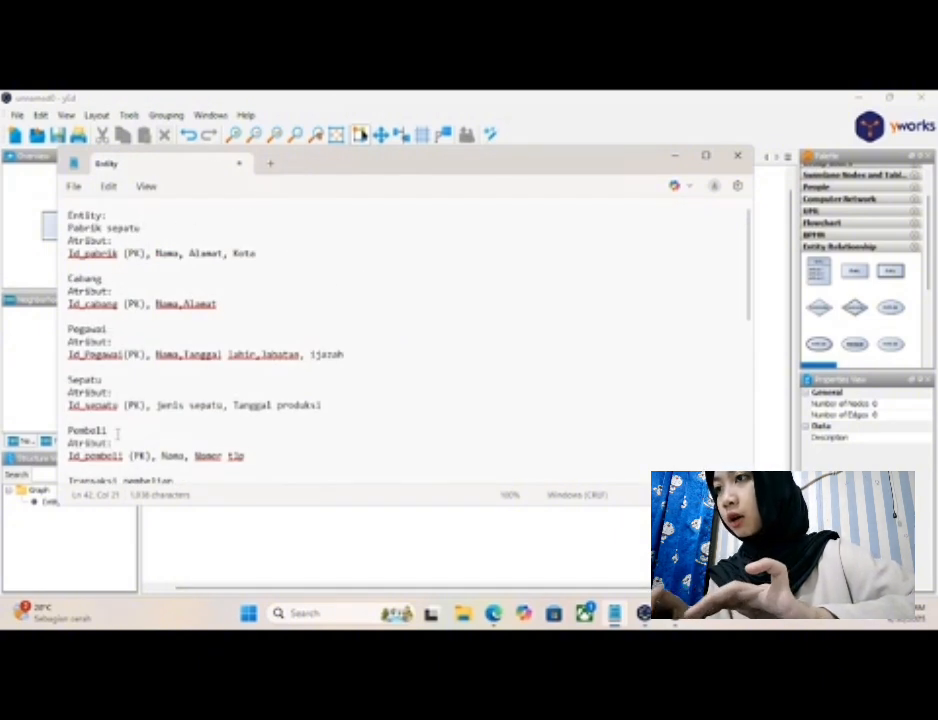
scroll(117, 433, "down", 3)
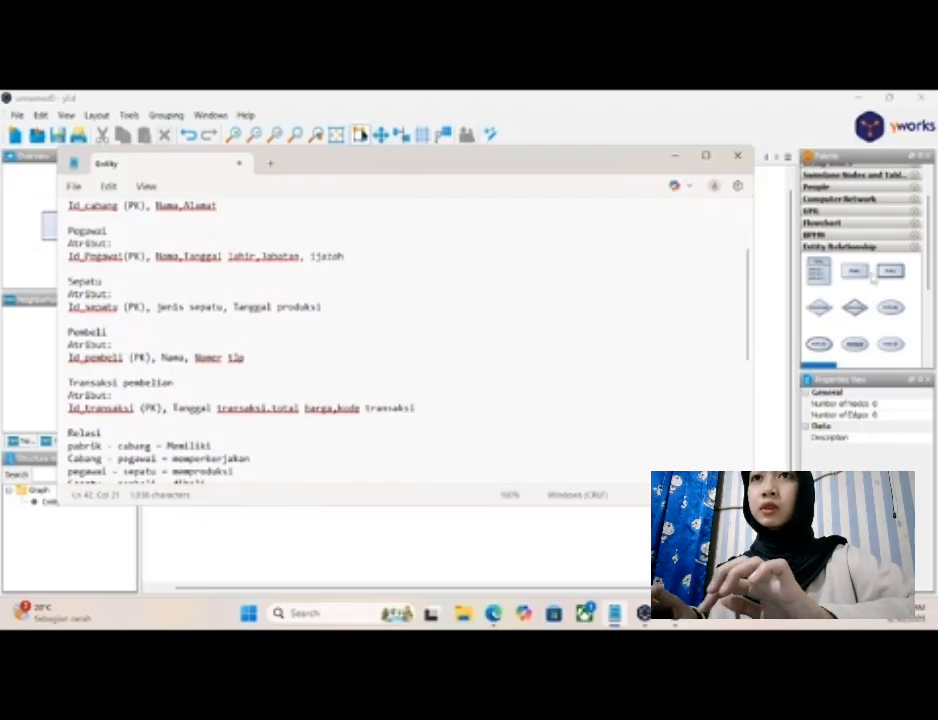
left_click(676, 158)
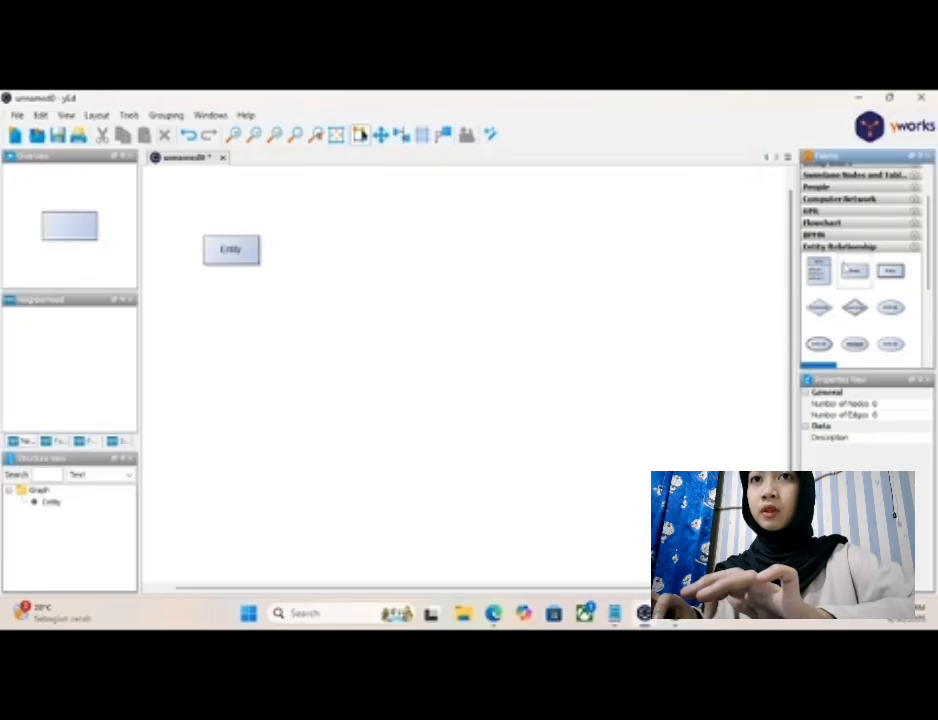
- Add five more entity nodes to the canvas, completing two rows of three
left_click_drag(854, 270, 409, 253)
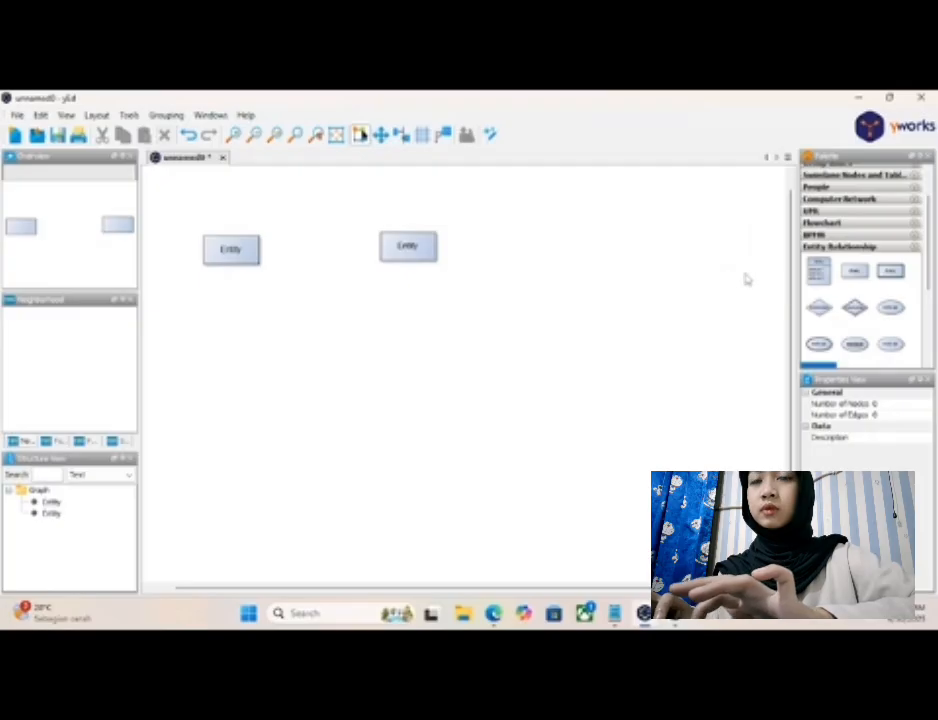
left_click_drag(854, 270, 650, 265)
left_click_drag(854, 270, 231, 494)
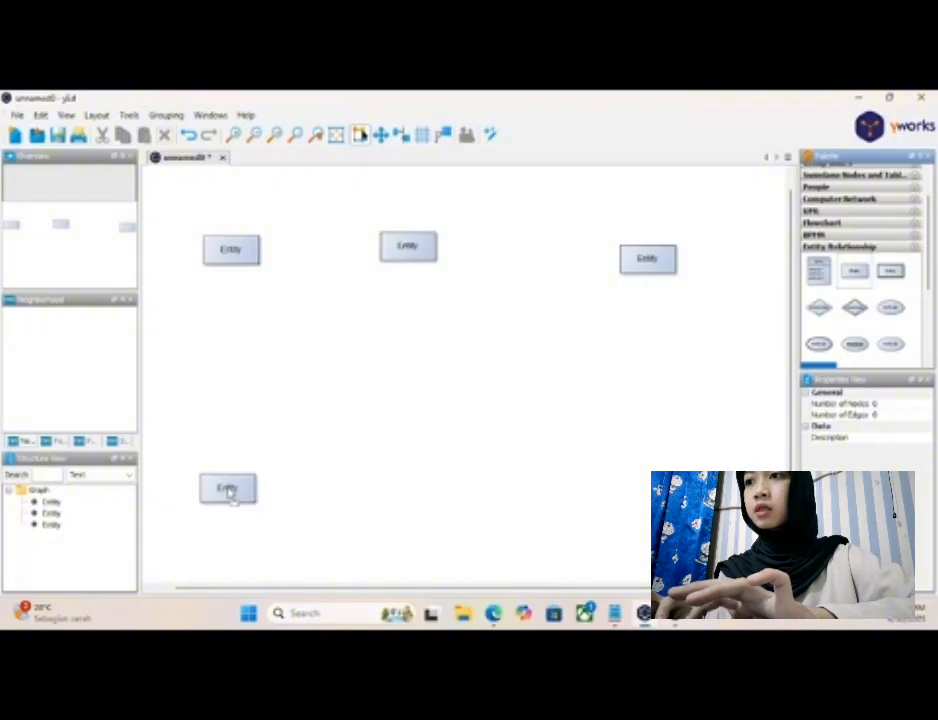
left_click_drag(860, 281, 410, 489)
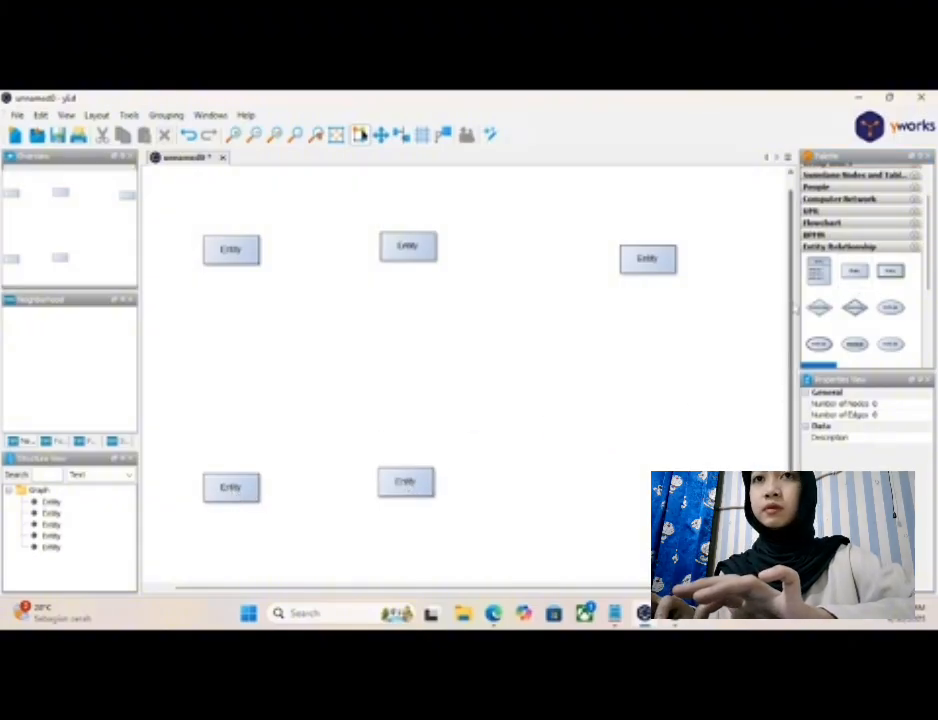
left_click_drag(862, 273, 630, 496)
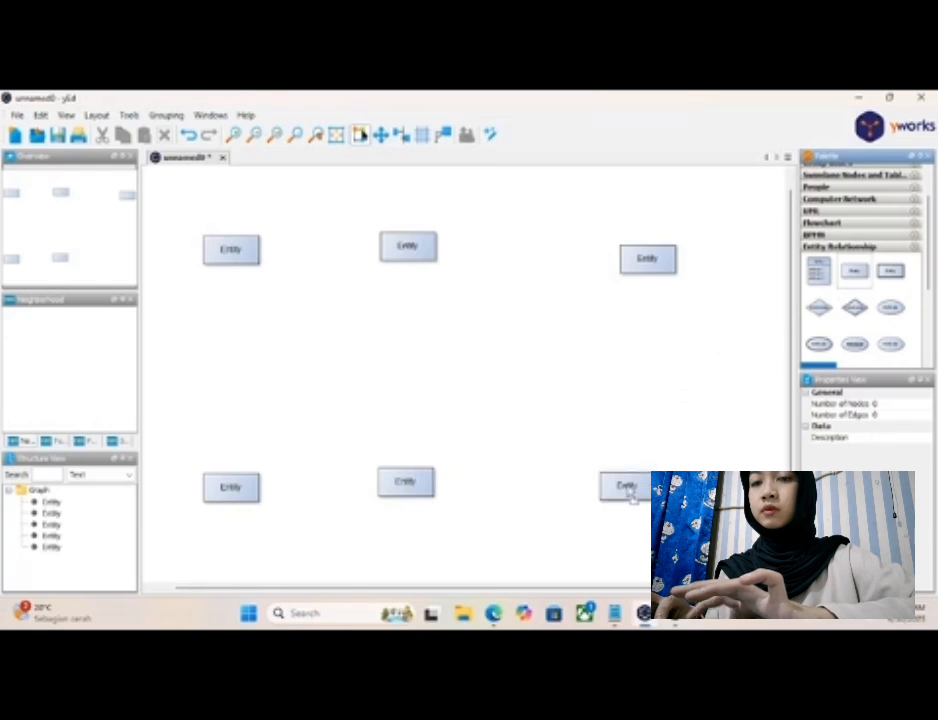
- Shift the middle and right-hand entity nodes of both rows to the right to form evenly spaced columns
left_click_drag(410, 258, 444, 260)
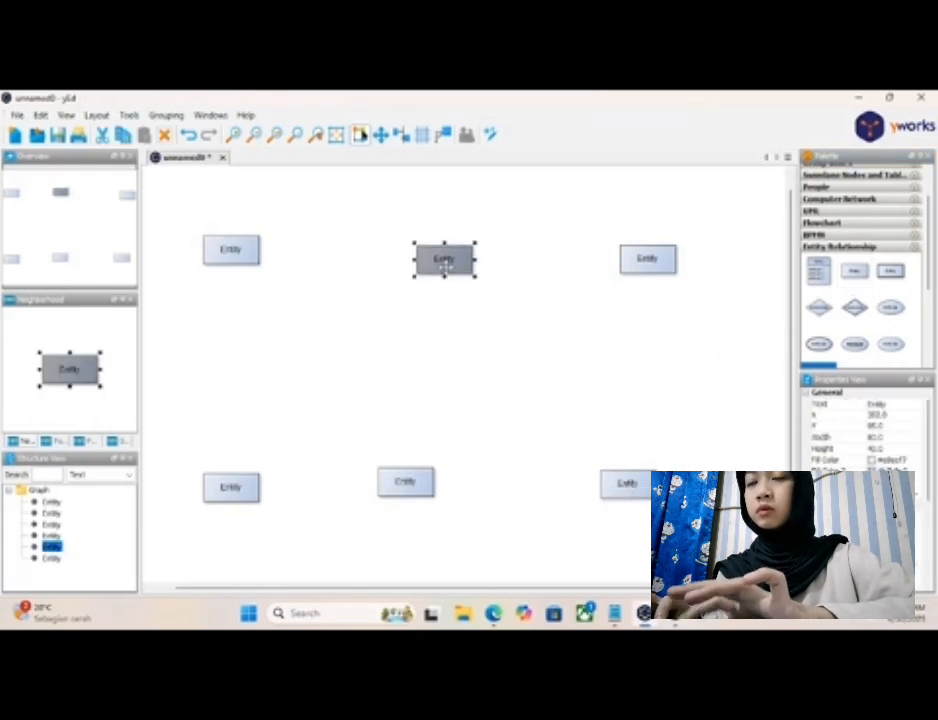
left_click(667, 259)
left_click_drag(660, 266, 680, 264)
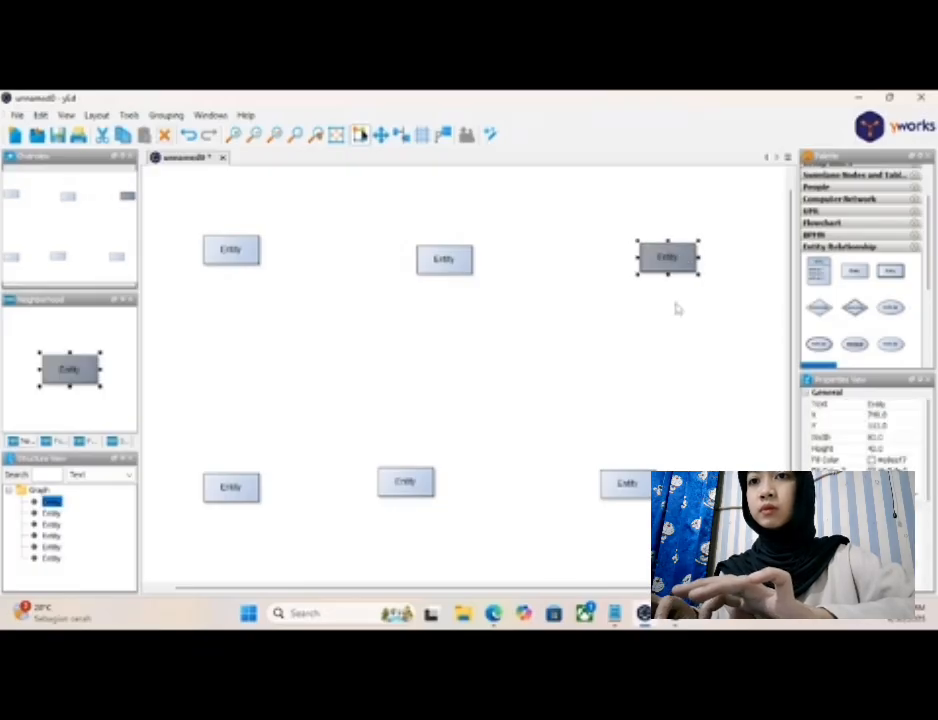
left_click_drag(641, 480, 694, 475)
left_click_drag(409, 479, 446, 477)
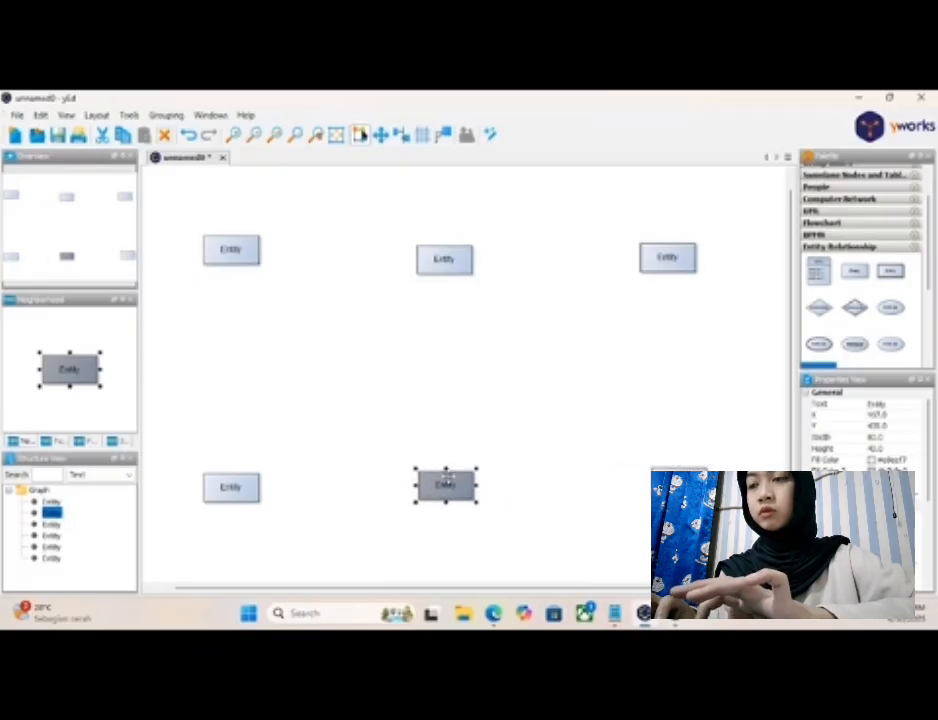
- Label the upper-left entity "pabrik sepatu"
double_click(235, 251)
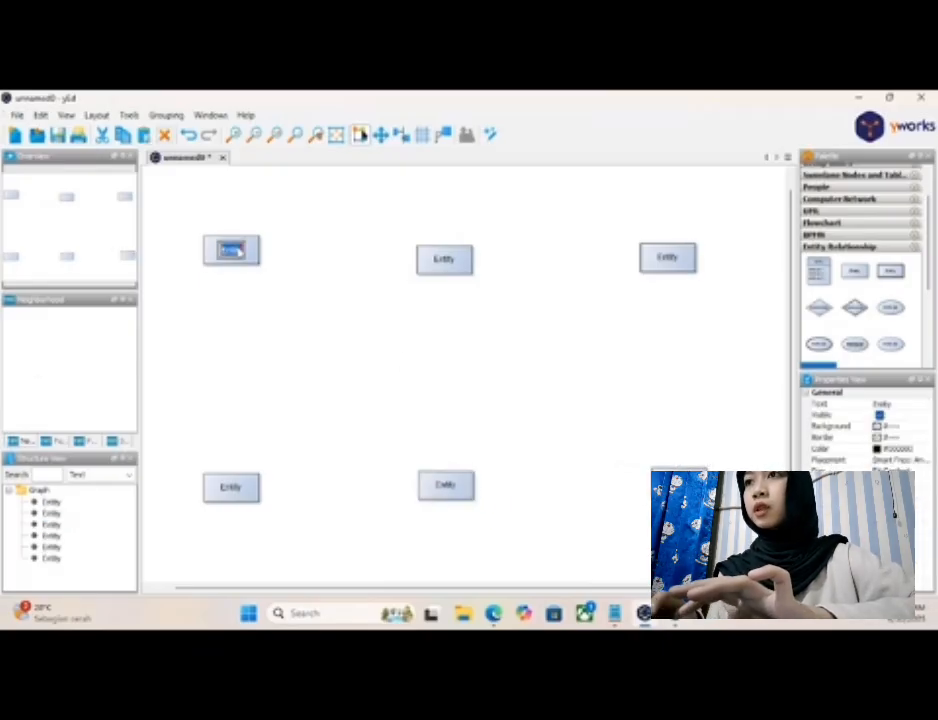
key("BackSpace")
type("pasien")
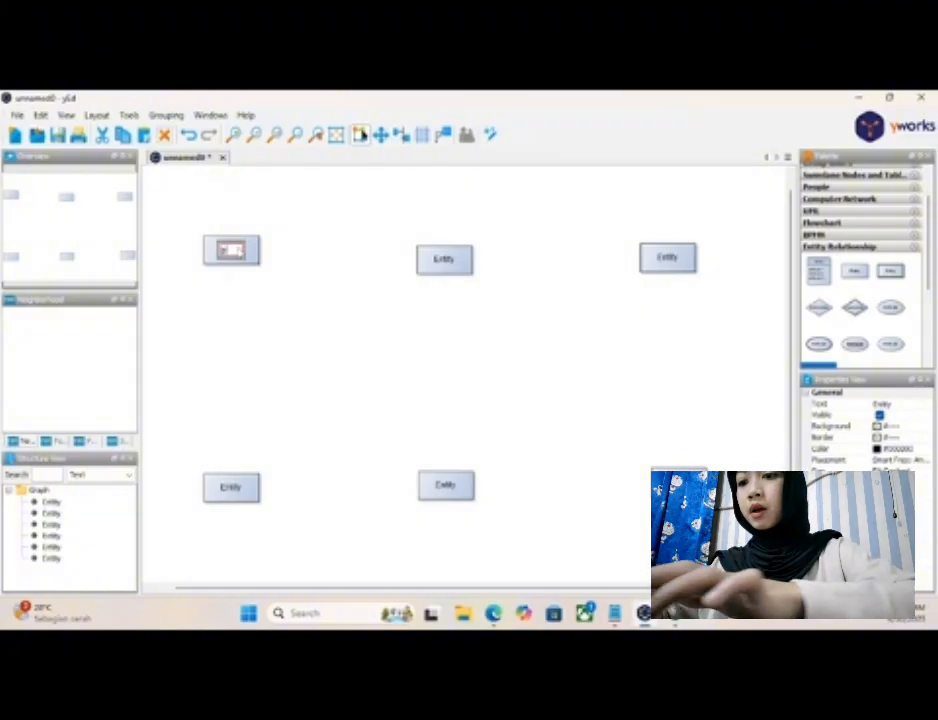
type(" sepatu")
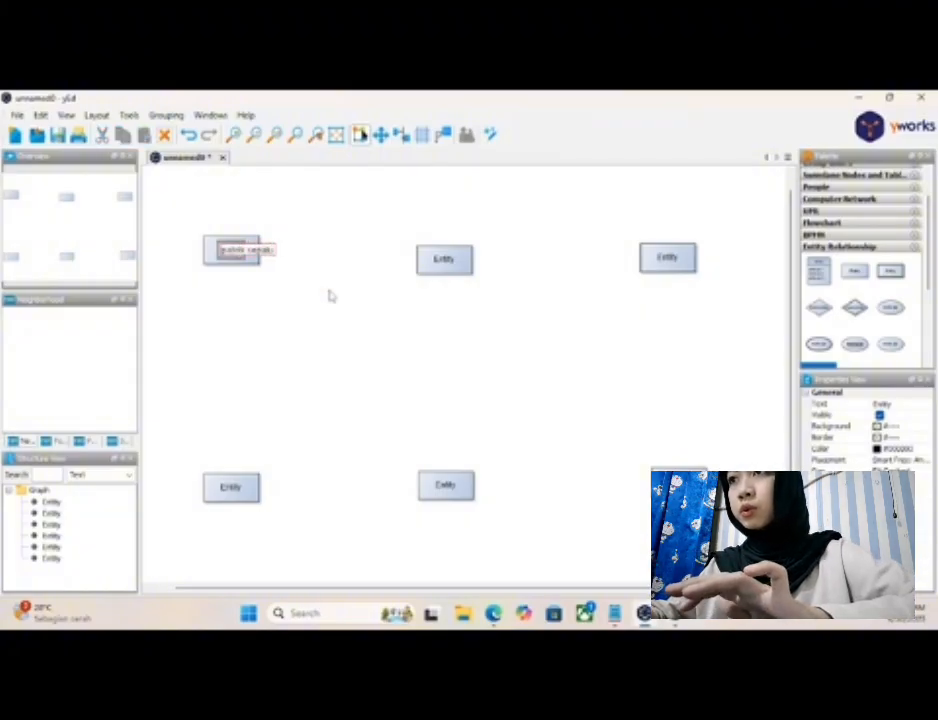
key("Return")
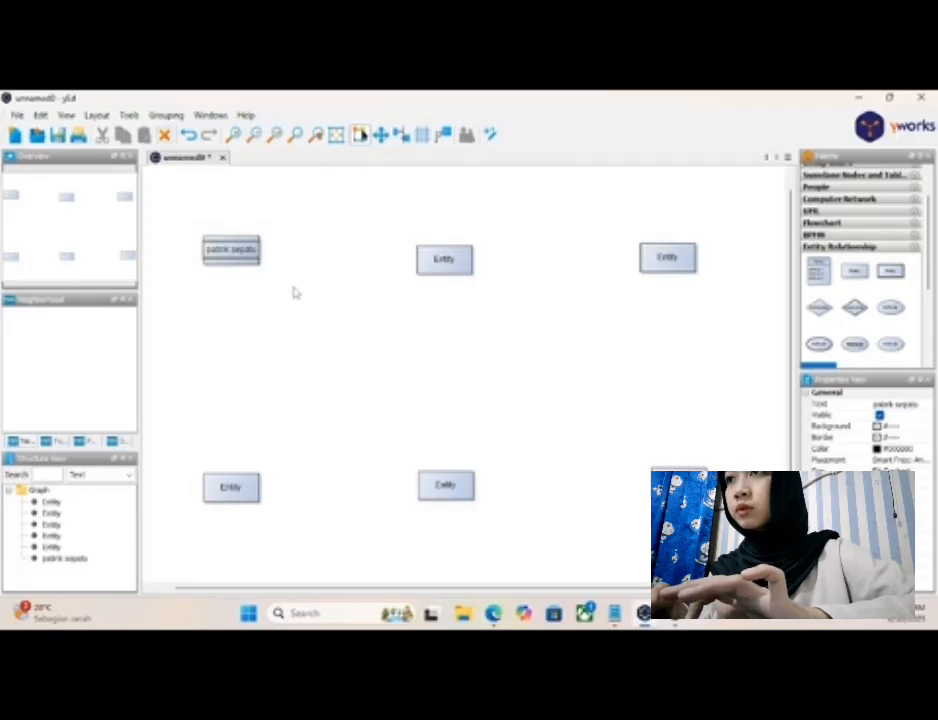
left_click(252, 252)
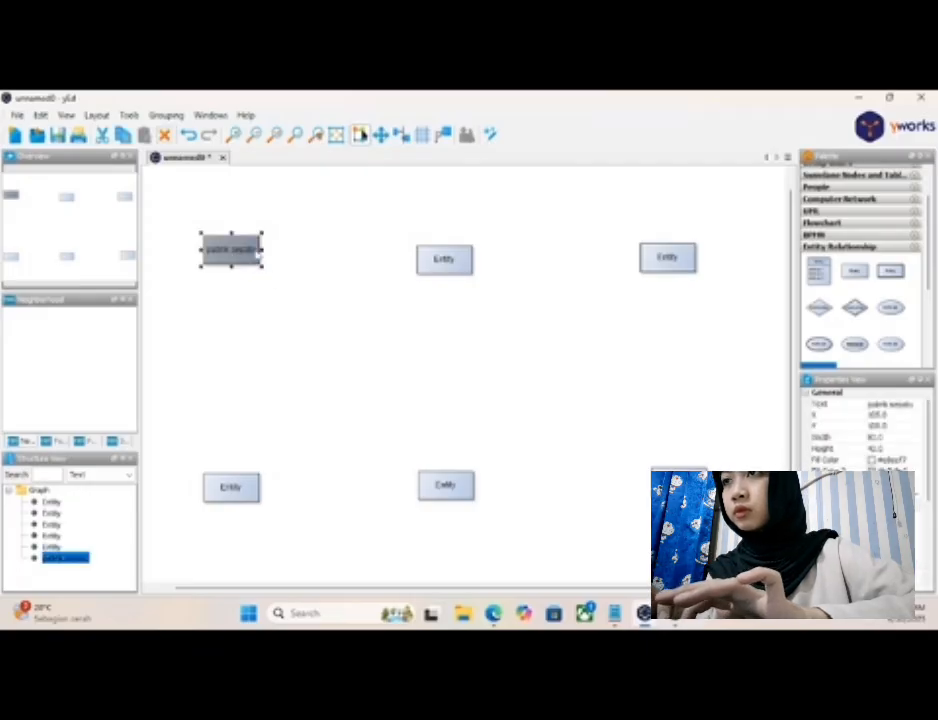
- Following the Notepad entity list, label the upper-middle entity "cabang" and the upper-right entity "pegawai"
left_click(446, 262)
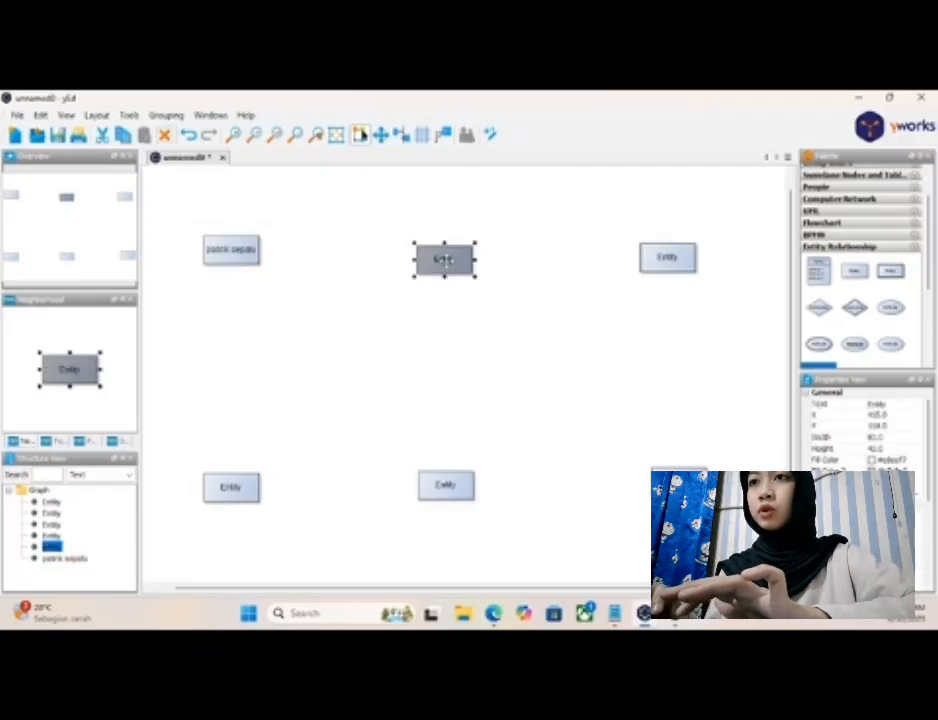
double_click(443, 260)
key("BackSpace")
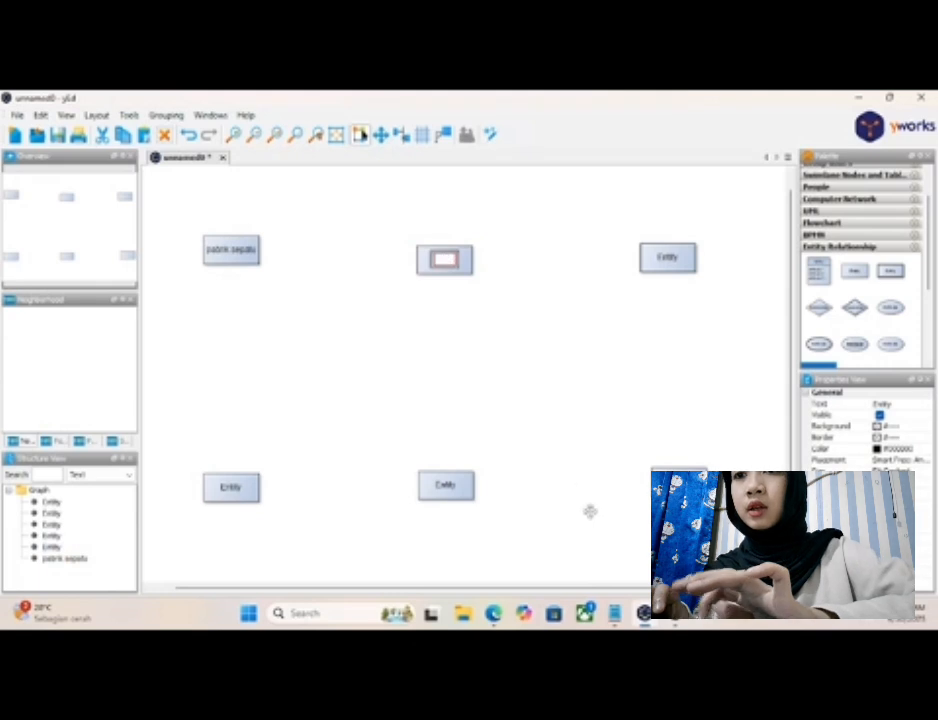
key("alt+Tab")
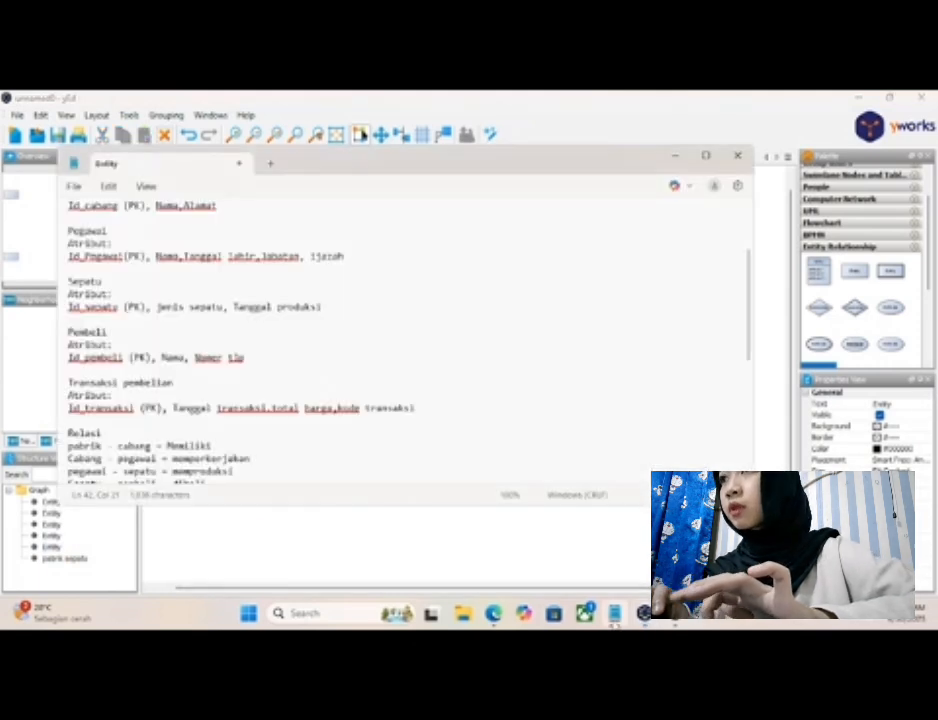
scroll(319, 277, "up", 3)
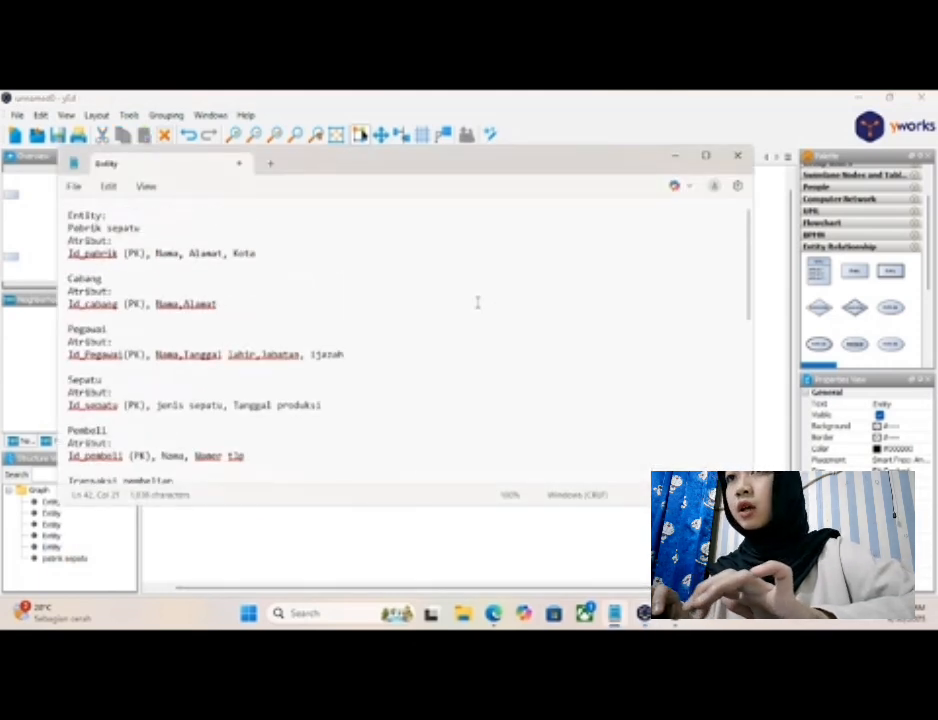
left_click(671, 159)
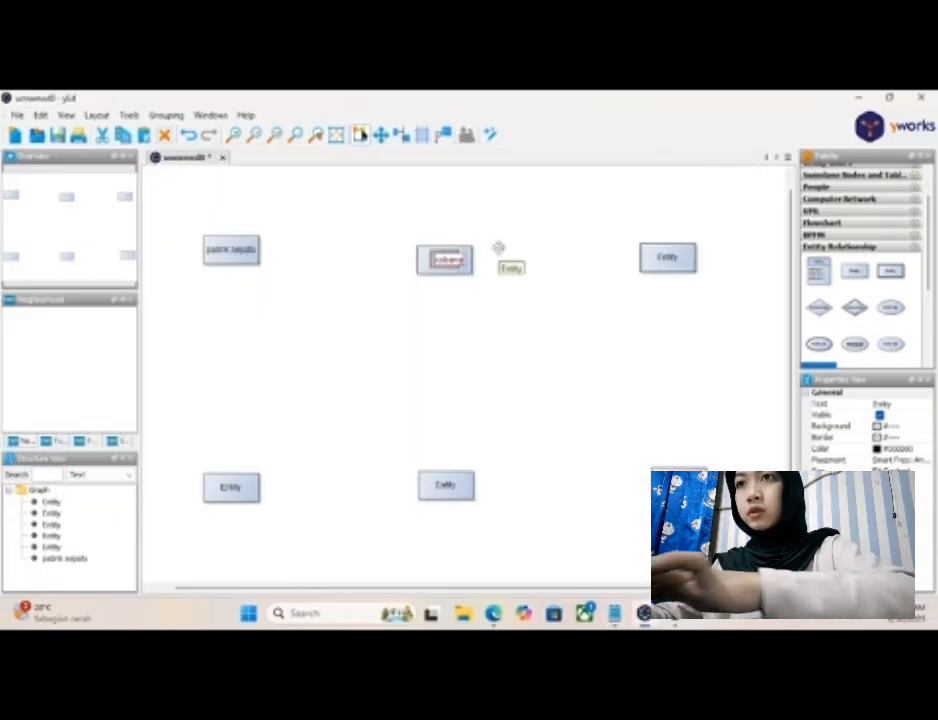
double_click(668, 257)
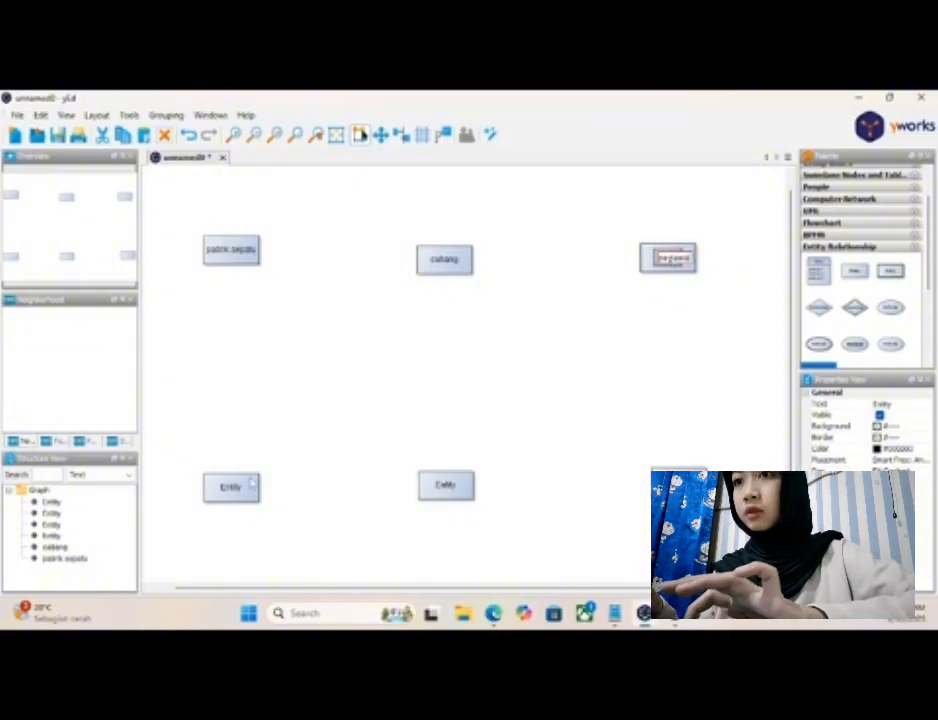
key("Return")
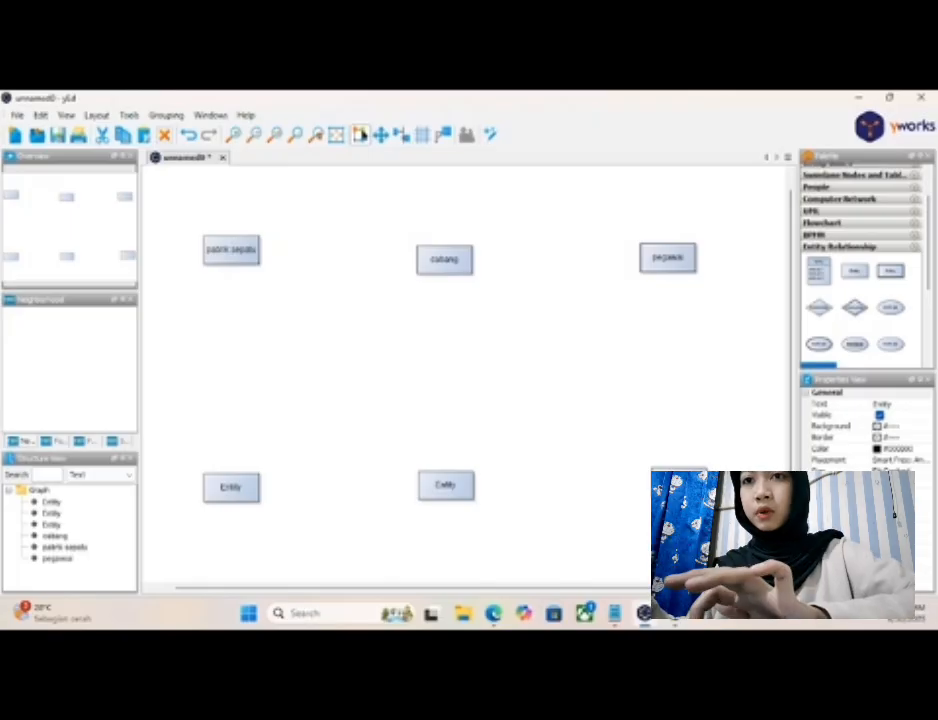
- Label the lower-middle entity "pembeli"
left_click(458, 486)
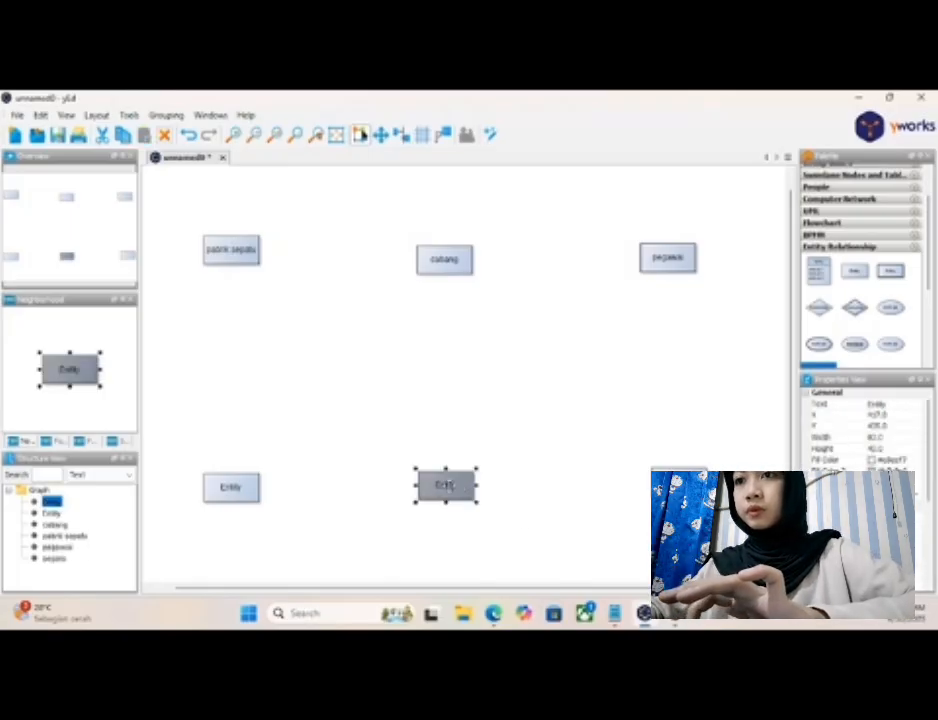
key("F2")
type("toko")
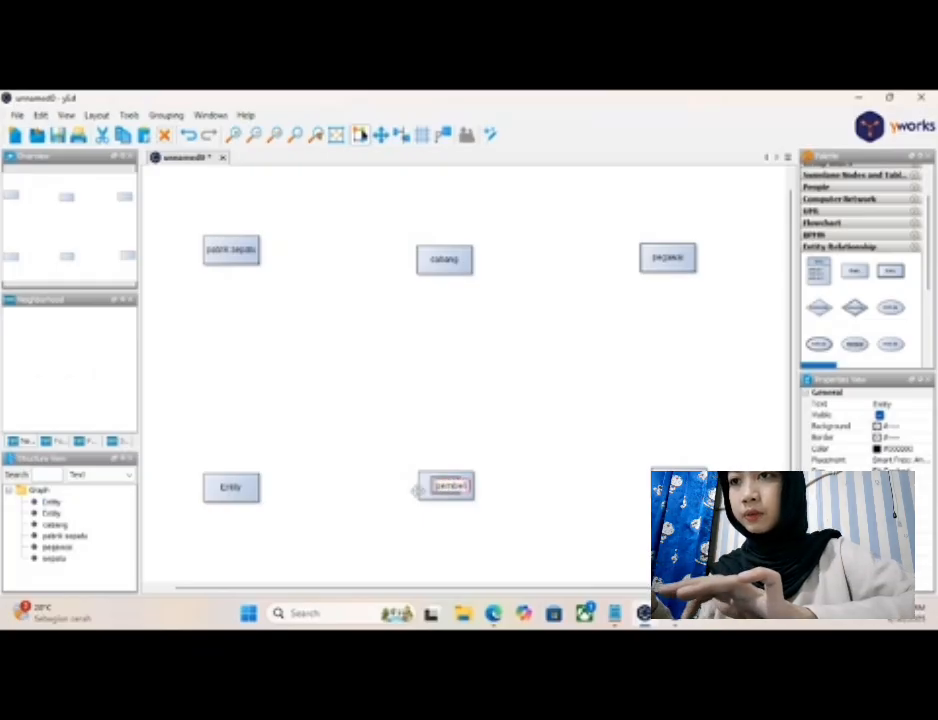
key("Return")
- Label the lower-left entity "transaksi pembelian"
left_click(233, 492)
key("F2")
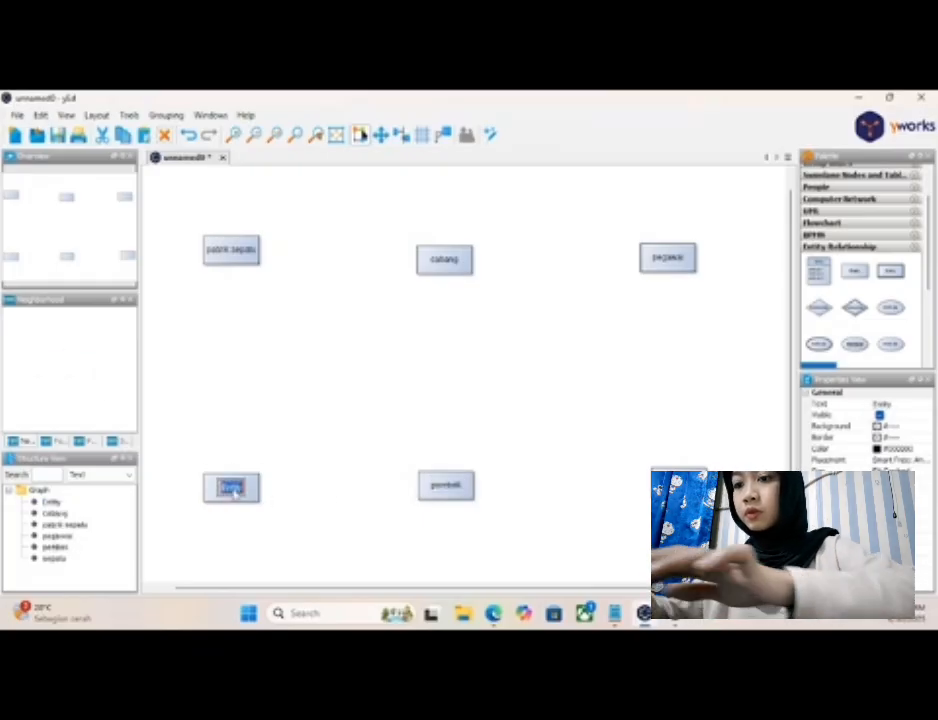
type("transaksi pembe")
type("lian")
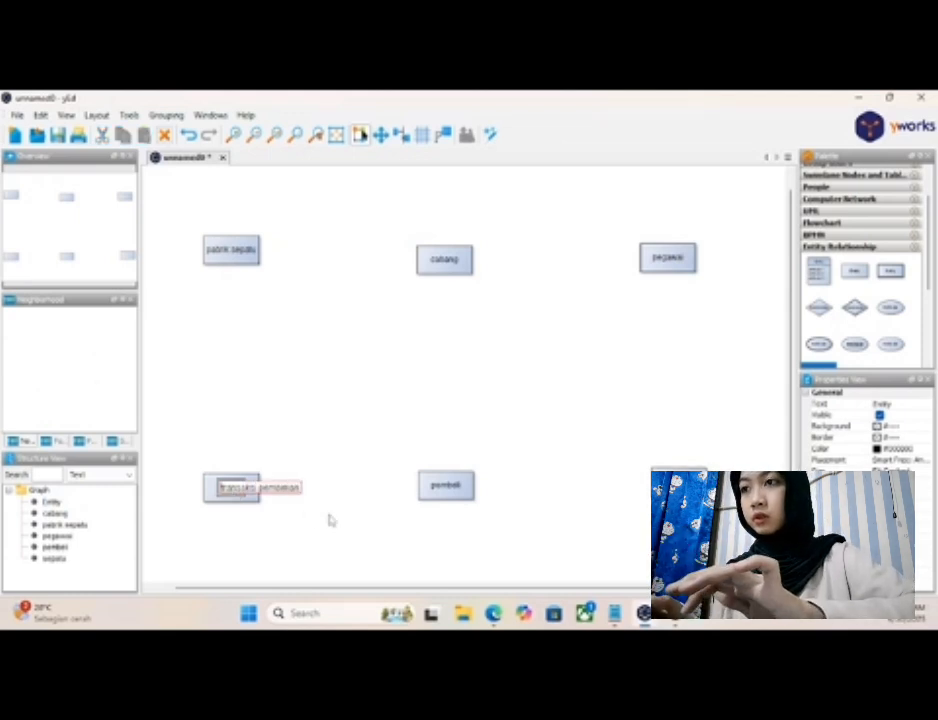
key("Return")
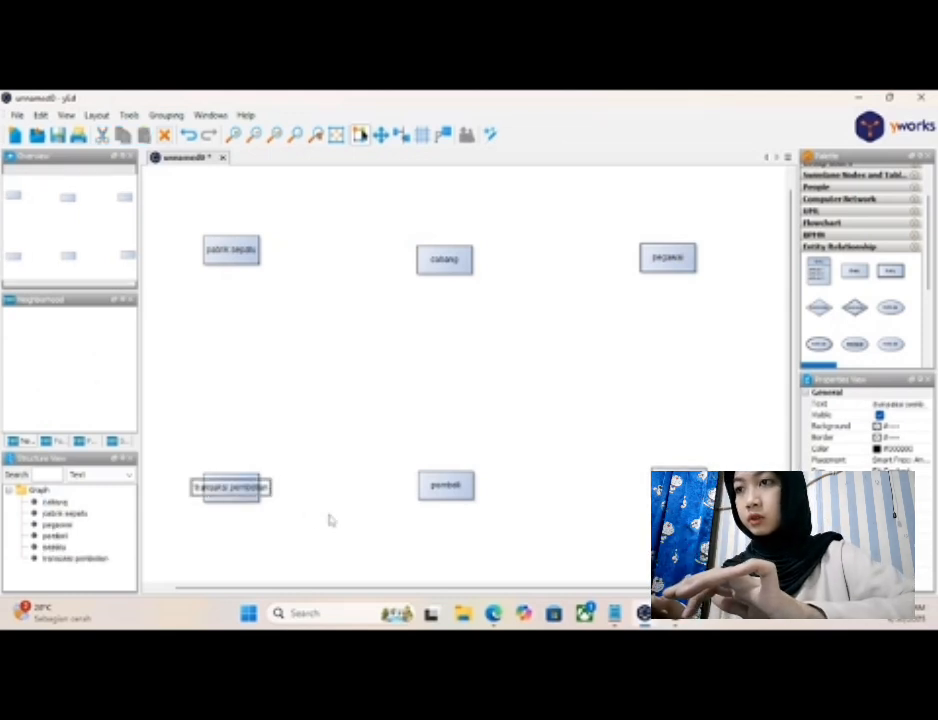
- Widen the "transaksi pembelian" node to fit its label and move "cabang" up level with "pabrik sepatu"
left_click(252, 493)
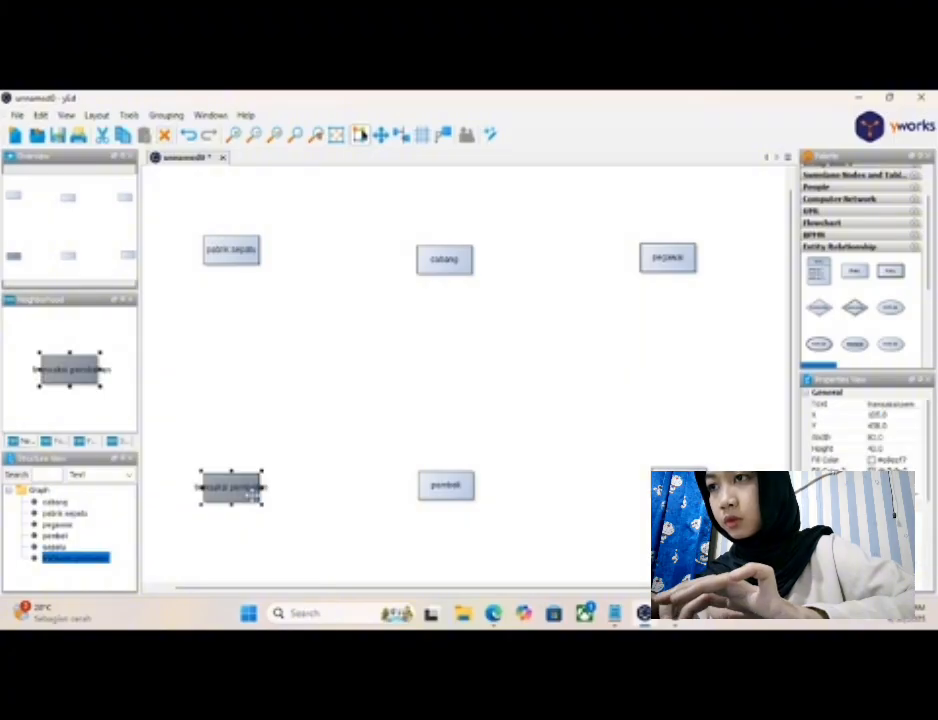
left_click_drag(263, 487, 294, 487)
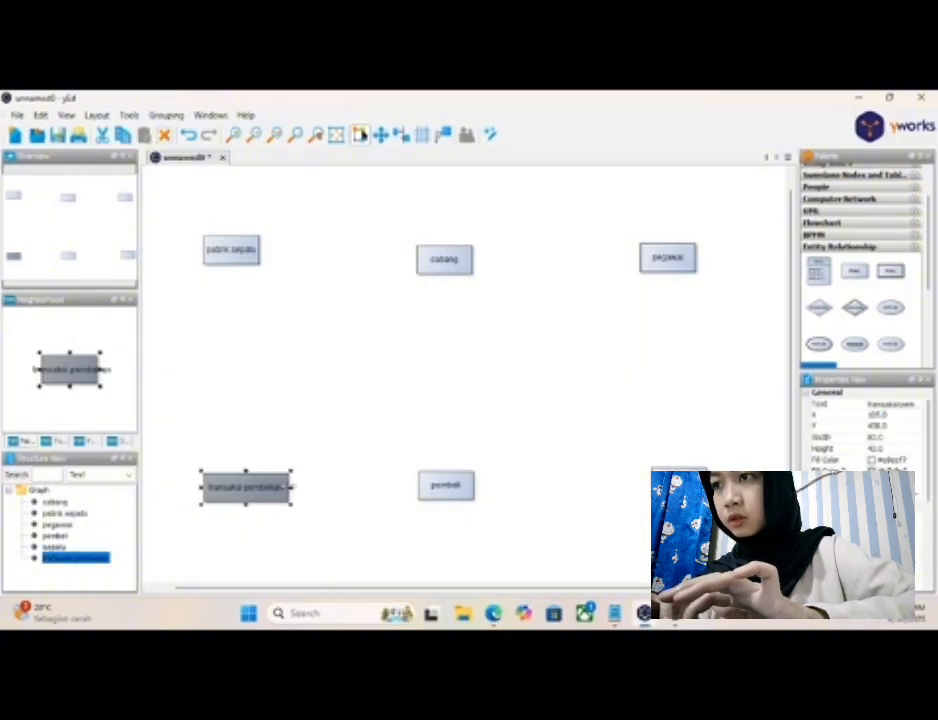
left_click(352, 537)
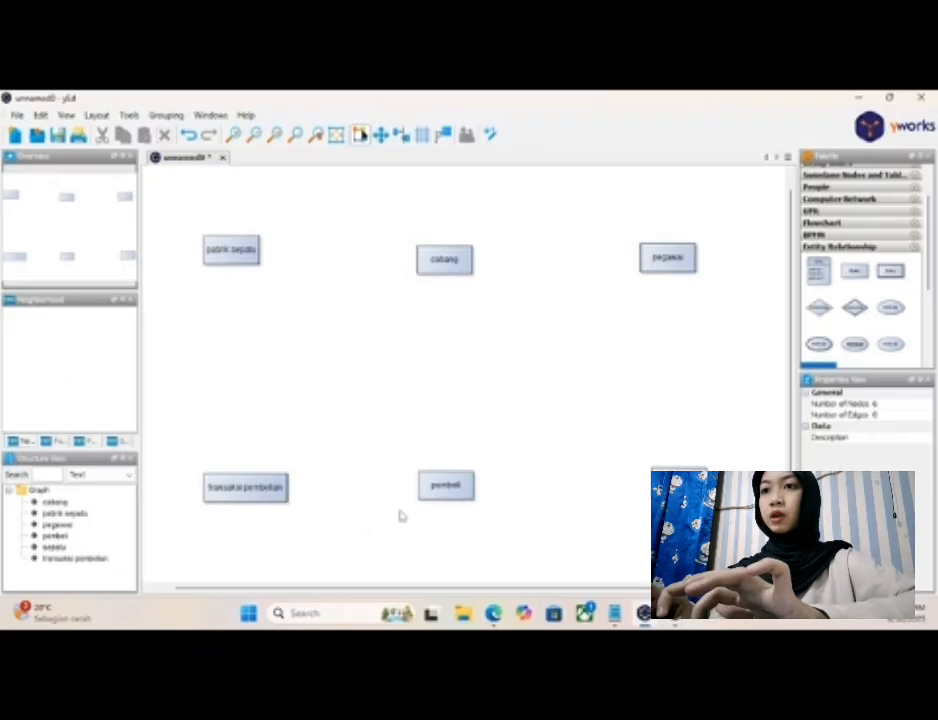
left_click_drag(452, 273, 452, 255)
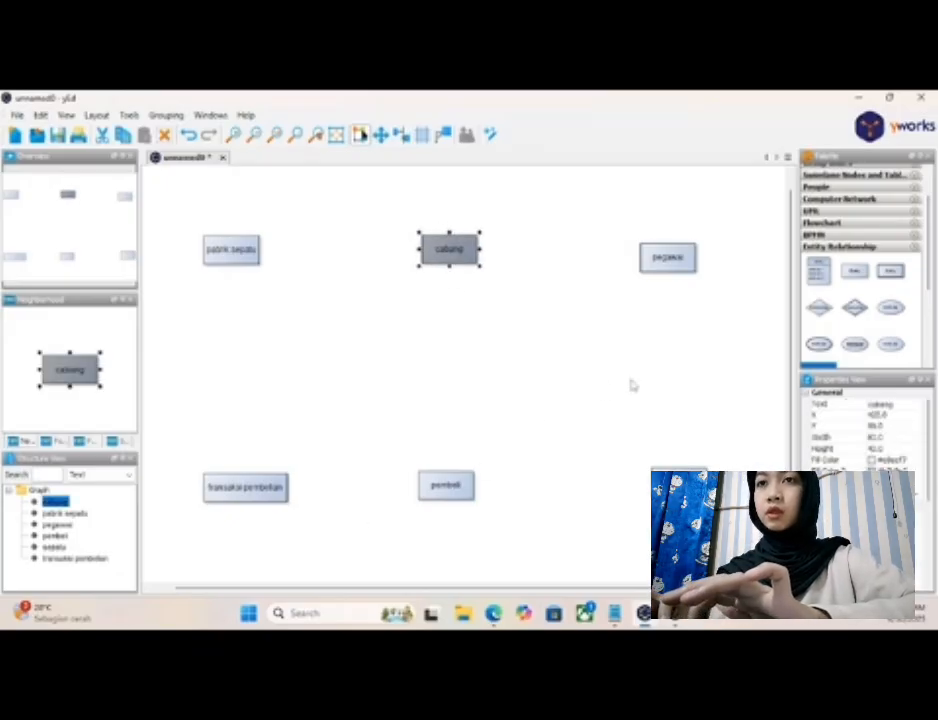
left_click(652, 383)
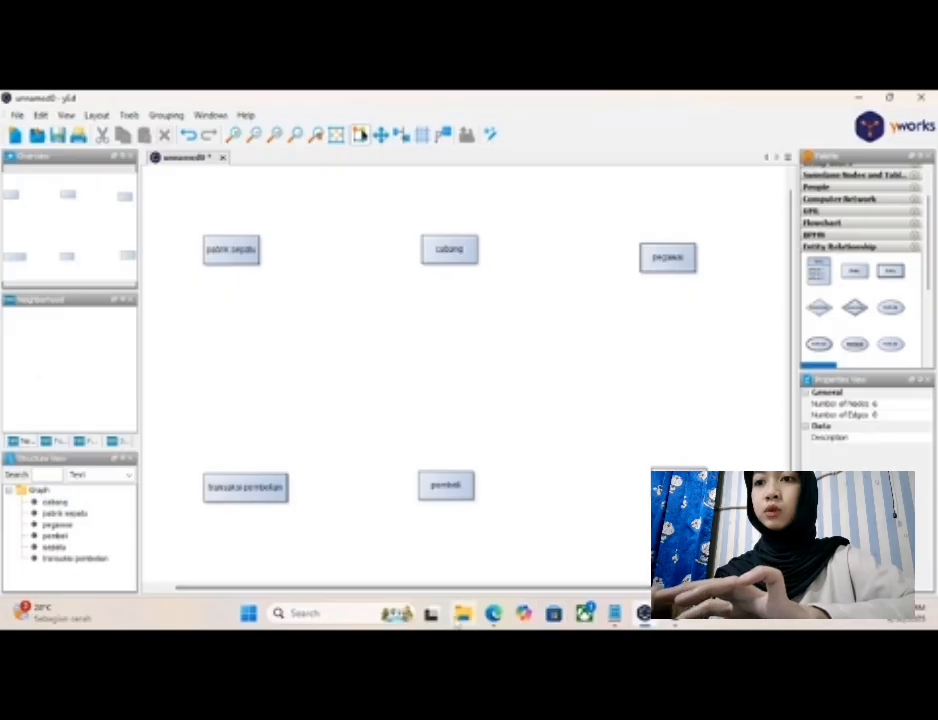
- Check the ERD-making stages in the assignment PDF in Edge and the entity attributes in the Notepad notes, and return to yEd
mouse_move(493, 613)
left_click(490, 535)
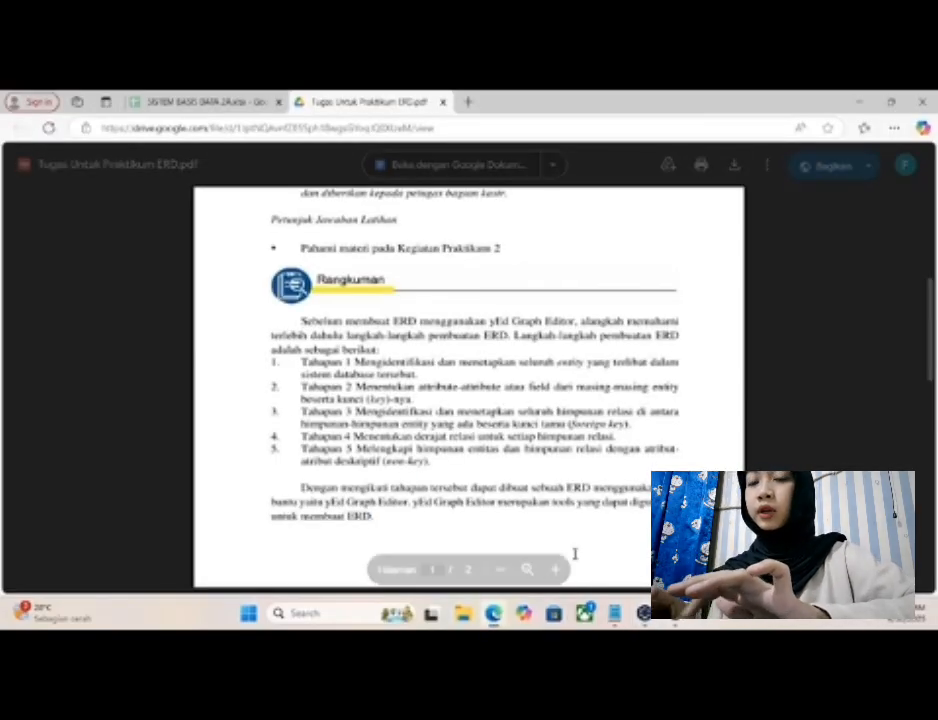
left_click(615, 614)
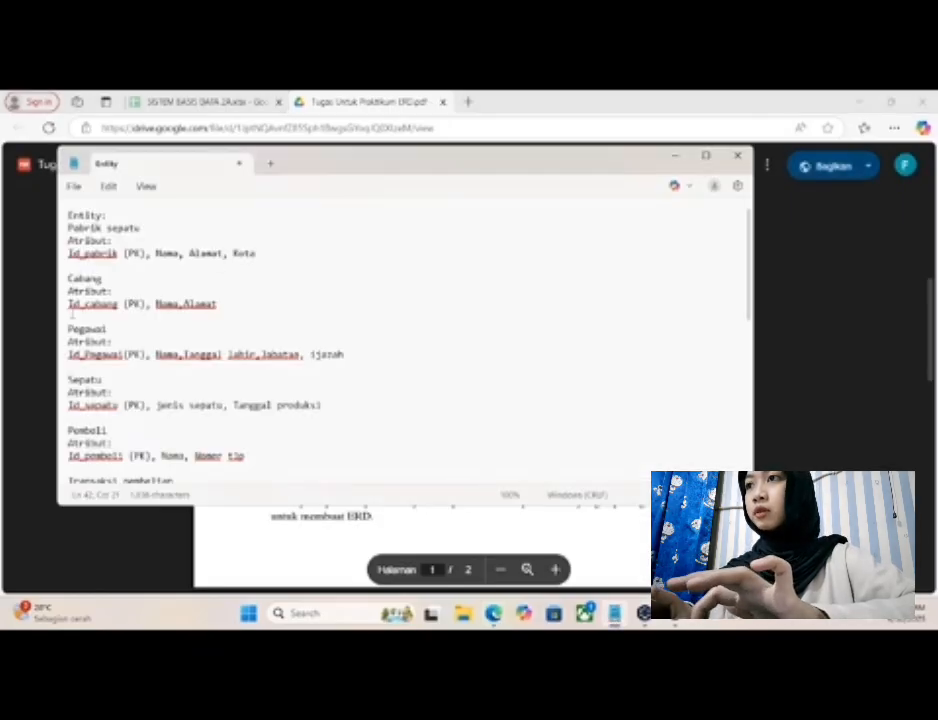
mouse_move(493, 613)
left_click(490, 535)
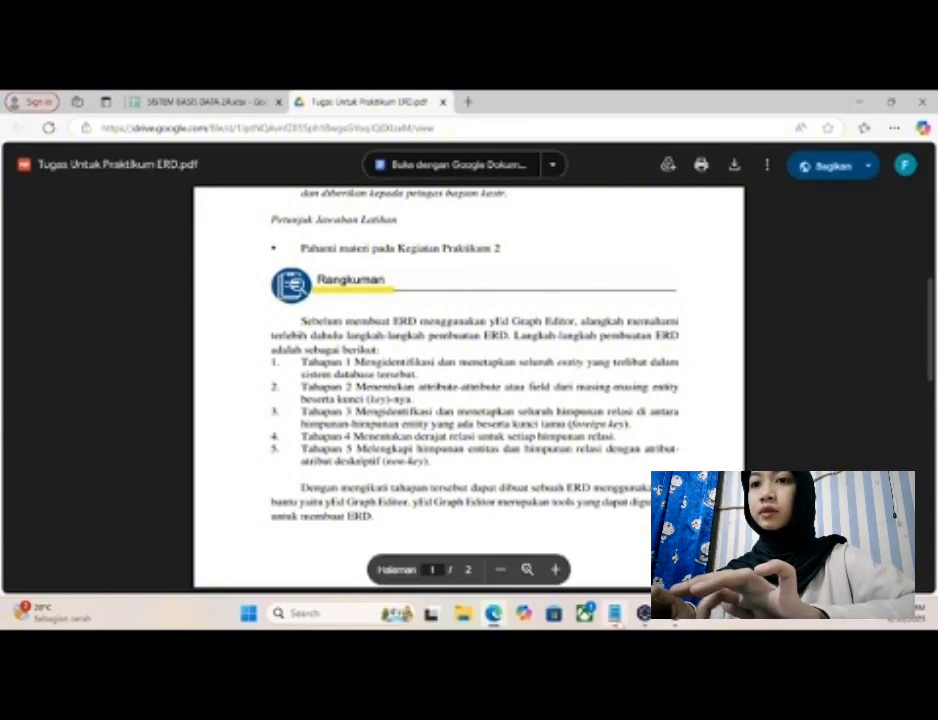
key("alt+Tab")
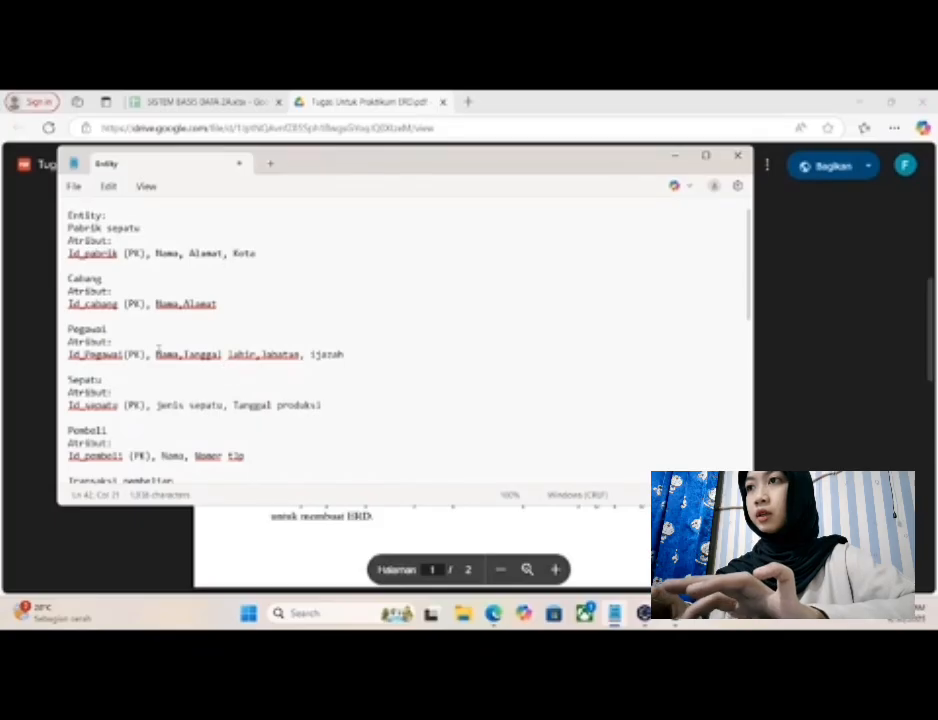
left_click(675, 156)
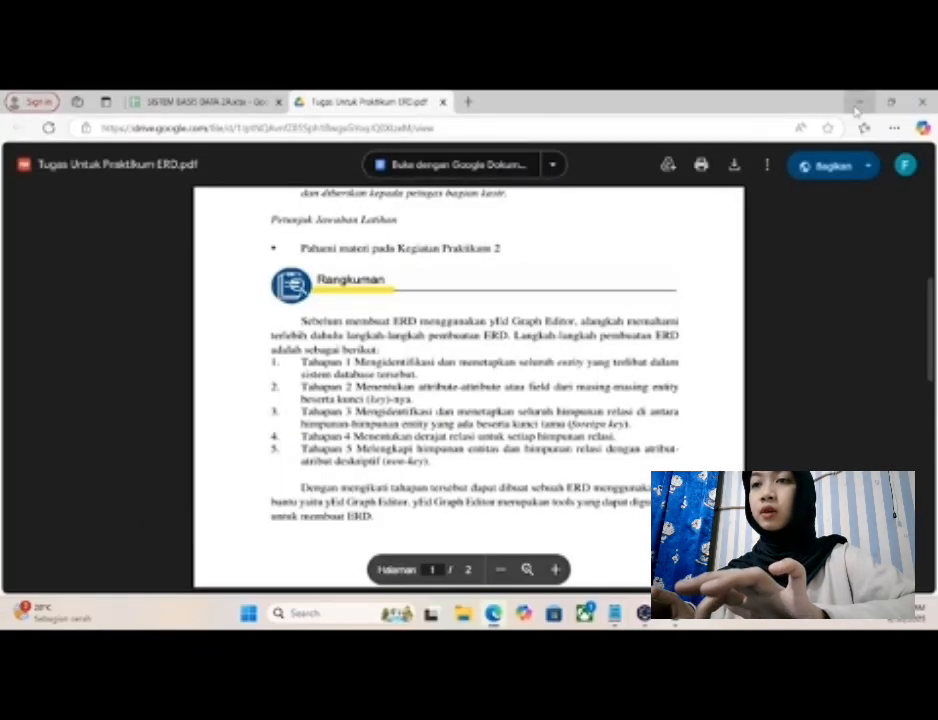
left_click(857, 102)
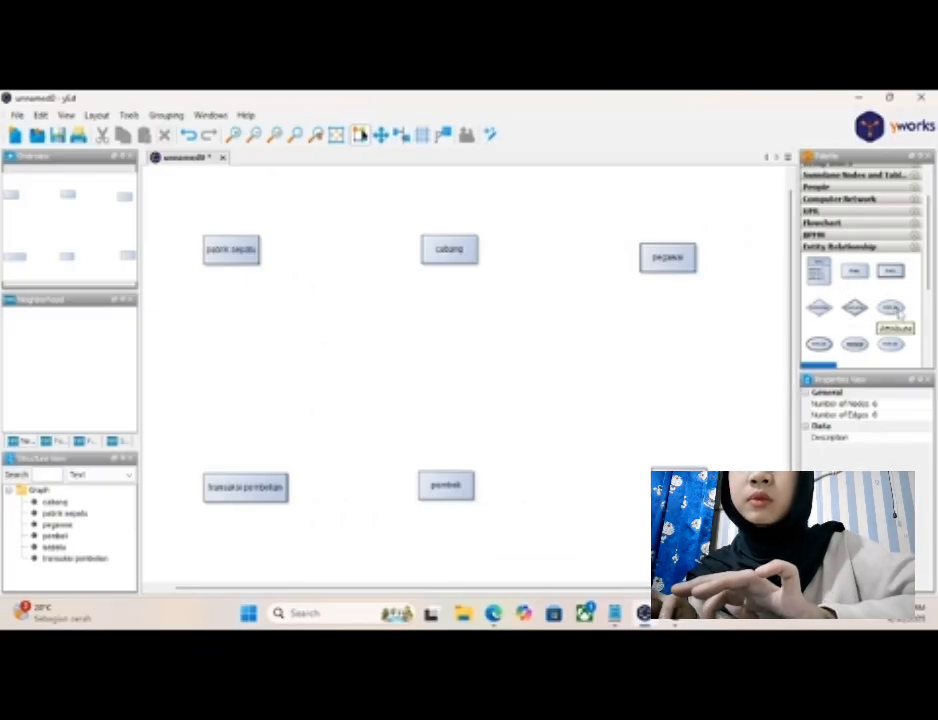
- Following the Notepad attribute list, place three plain attribute nodes and one underlined key attribute node around the "pabrik sepatu" entity
left_click_drag(880, 316, 204, 203)
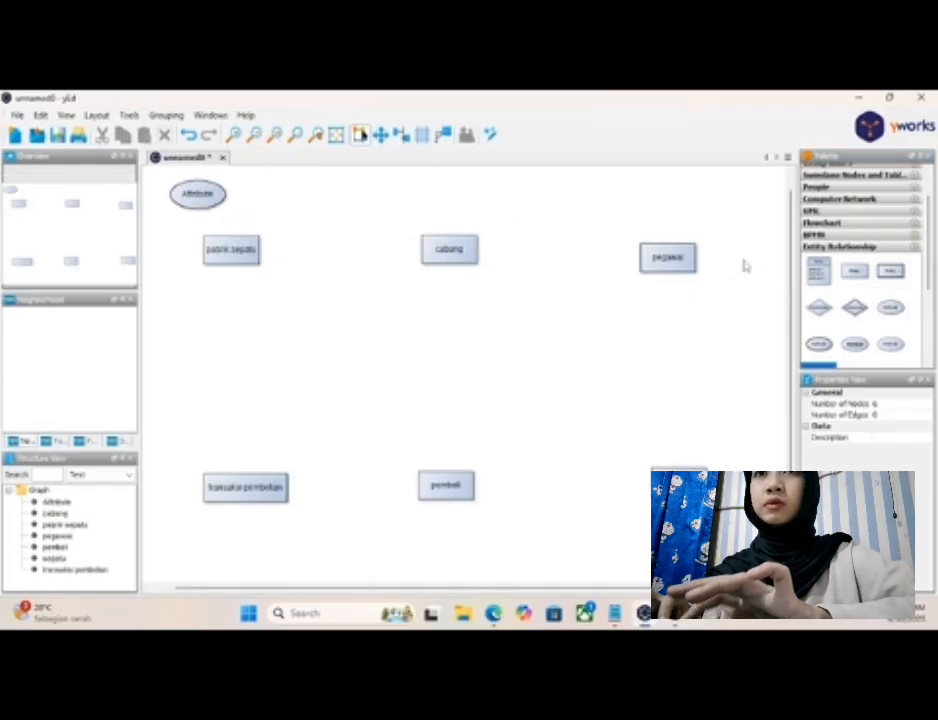
left_click_drag(890, 307, 289, 201)
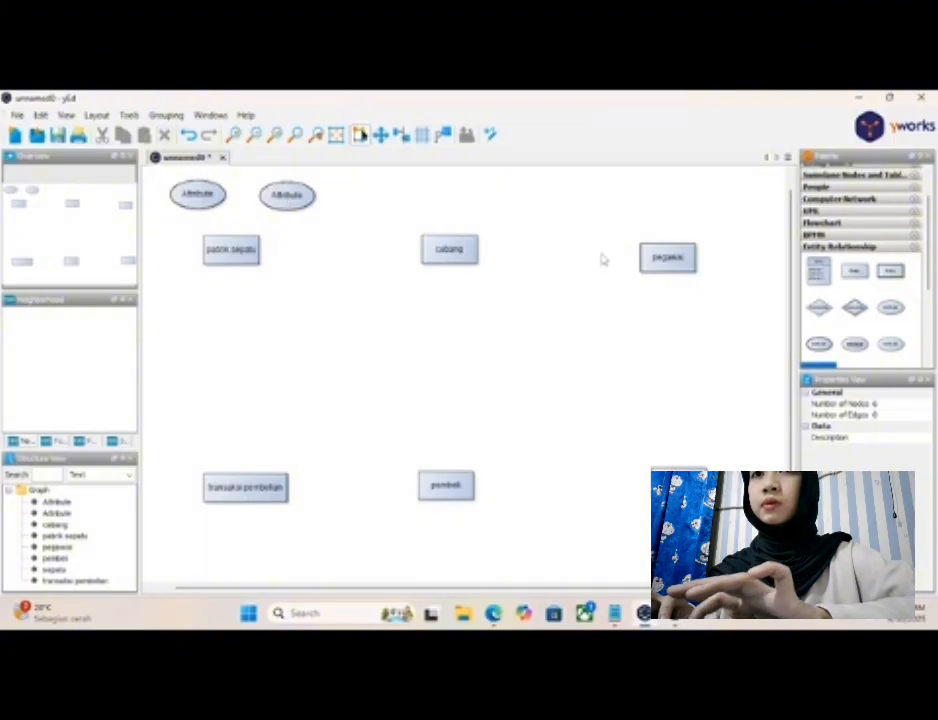
left_click_drag(890, 307, 199, 310)
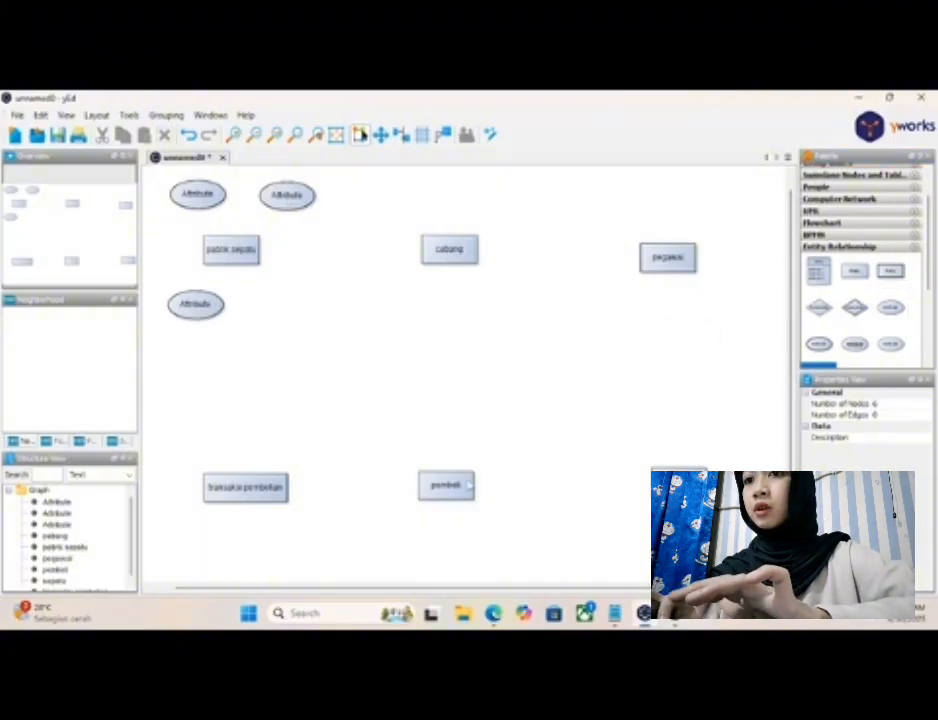
left_click(614, 613)
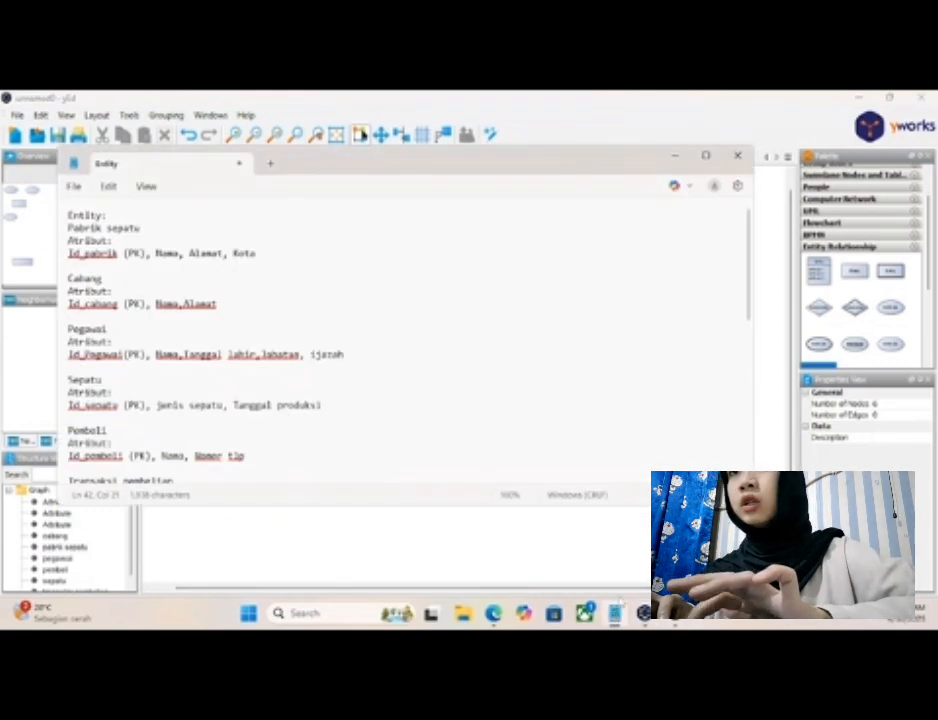
left_click(676, 158)
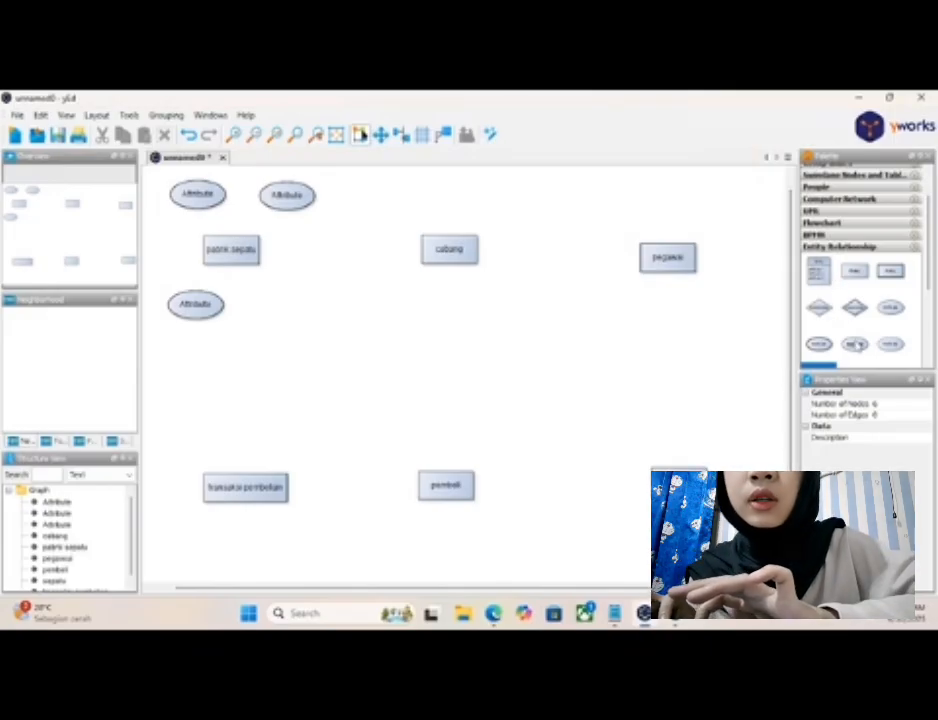
left_click_drag(855, 344, 308, 268)
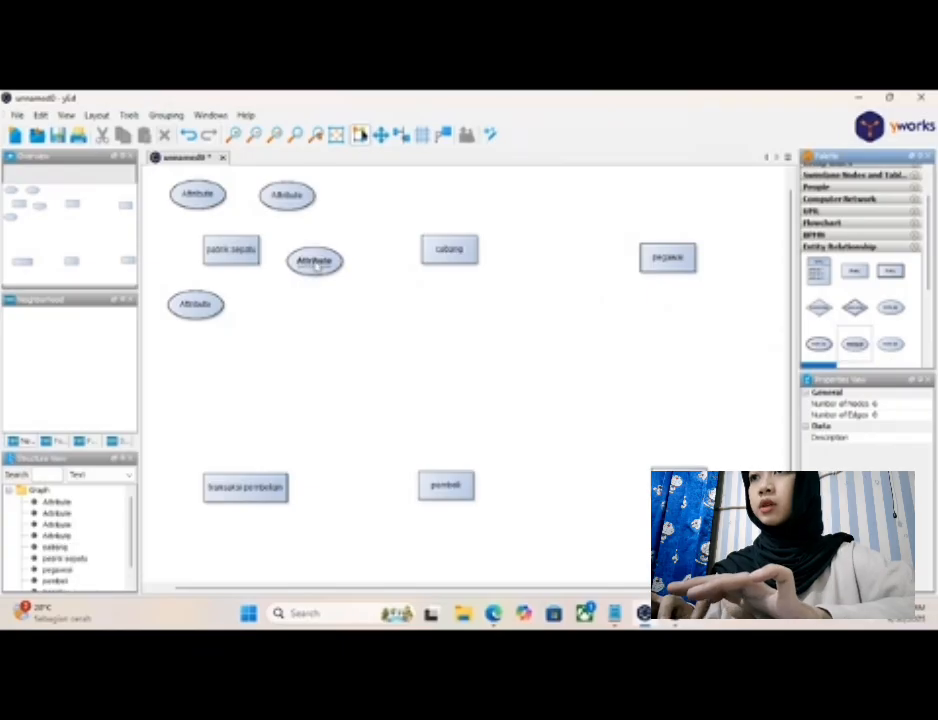
- Label the attribute above and to the left of "pabrik sepatu" as "Nama pabrik"
double_click(200, 196)
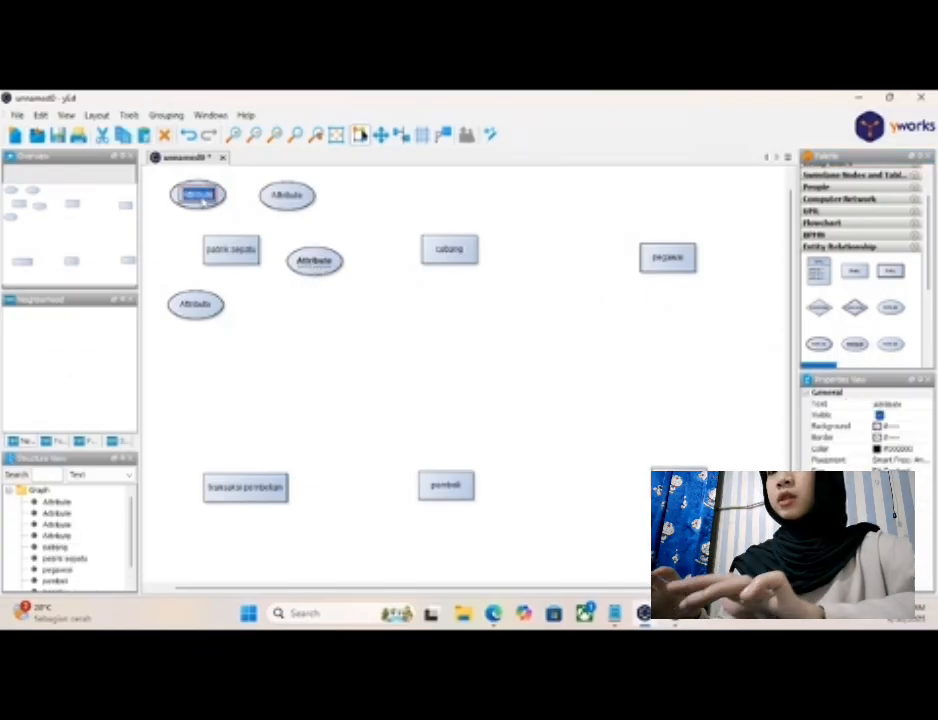
key("BackSpace")
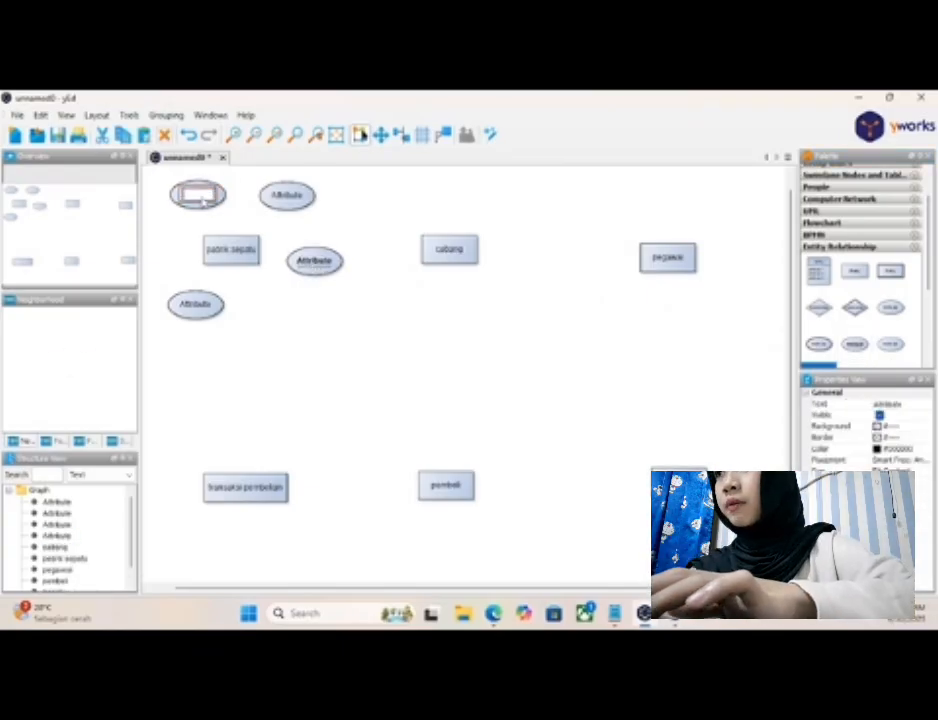
type("Nama pel")
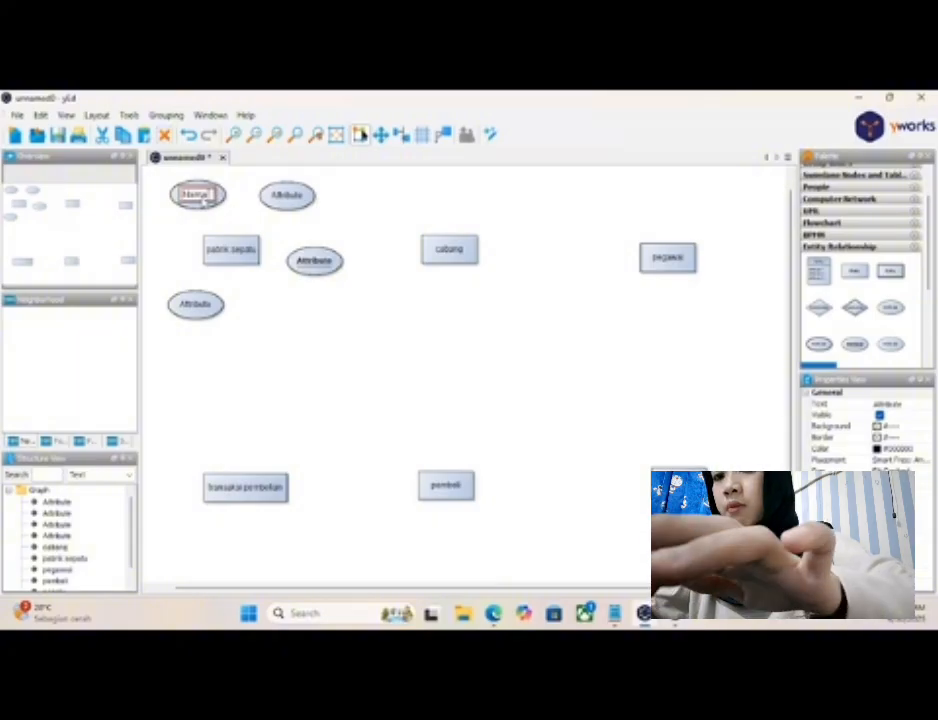
type("rik")
key("Return")
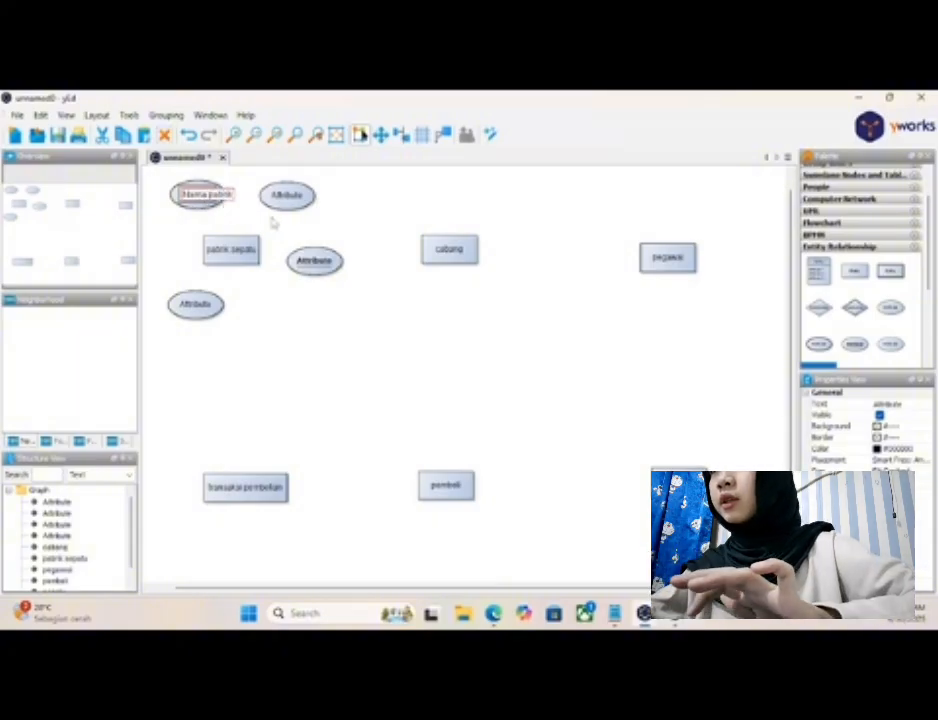
- Label the attribute above and to the right of "pabrik sepatu" as "Alamat pabrik"
double_click(287, 204)
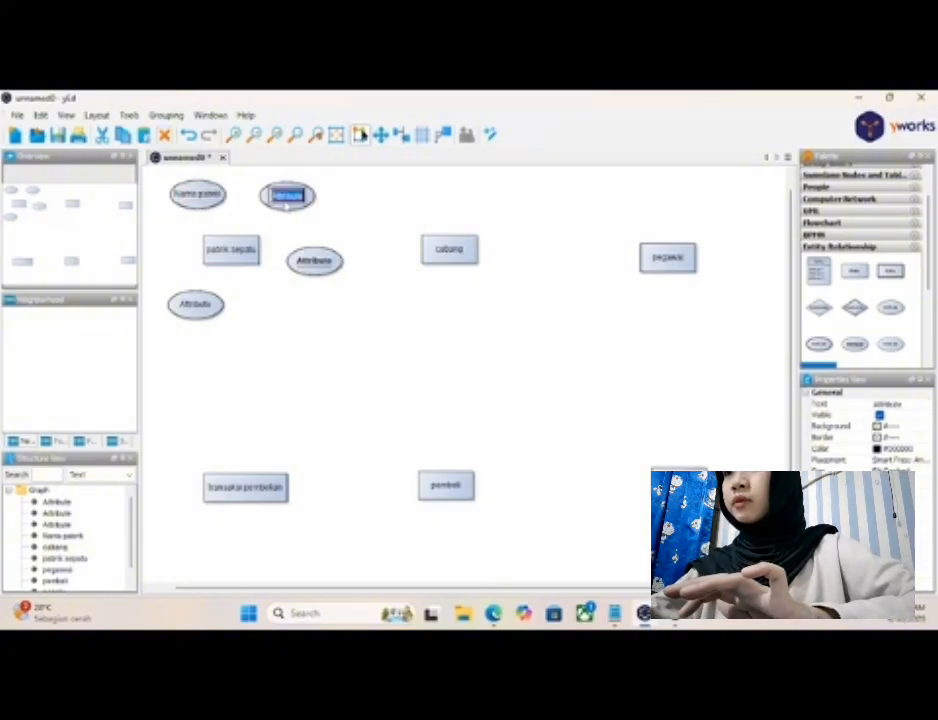
type("amat")
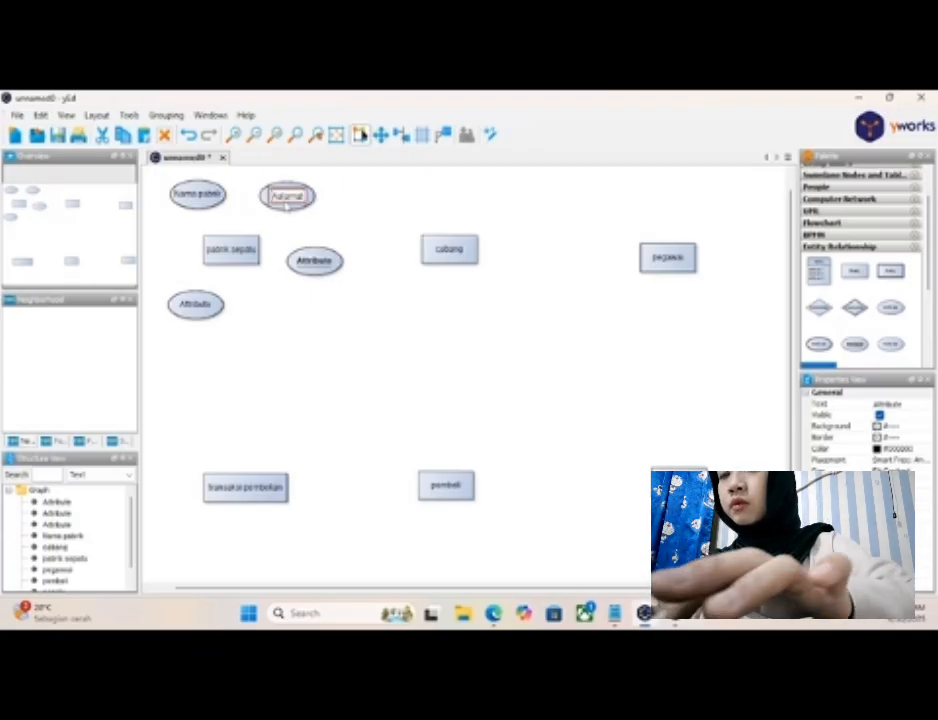
key("BackSpace")
key("BackSpace")
key("BackSpace")
key("BackSpace")
key("BackSpace")
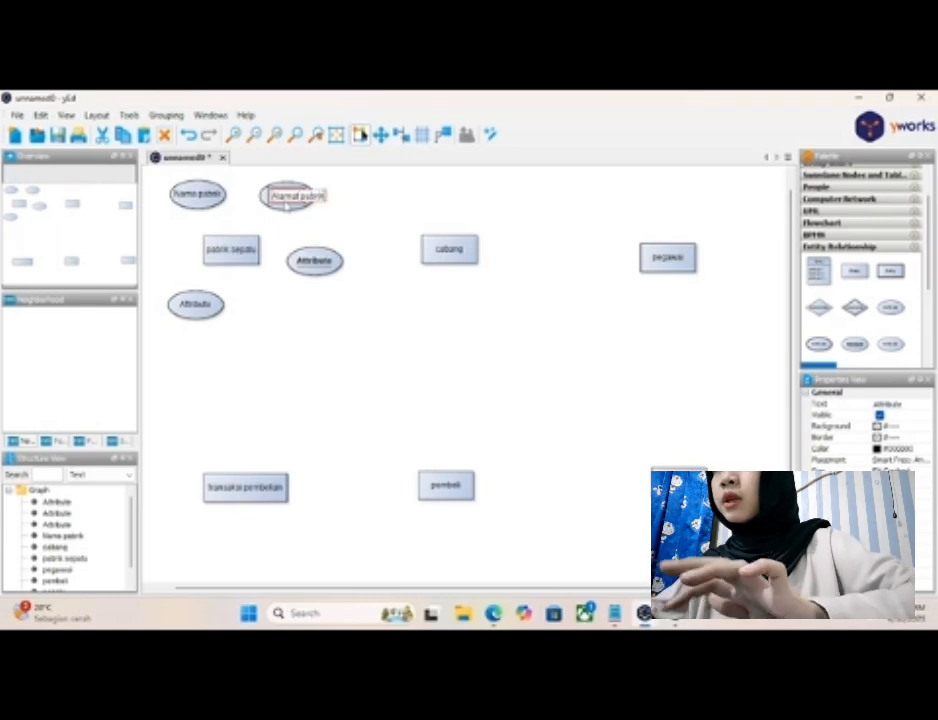
key("Return")
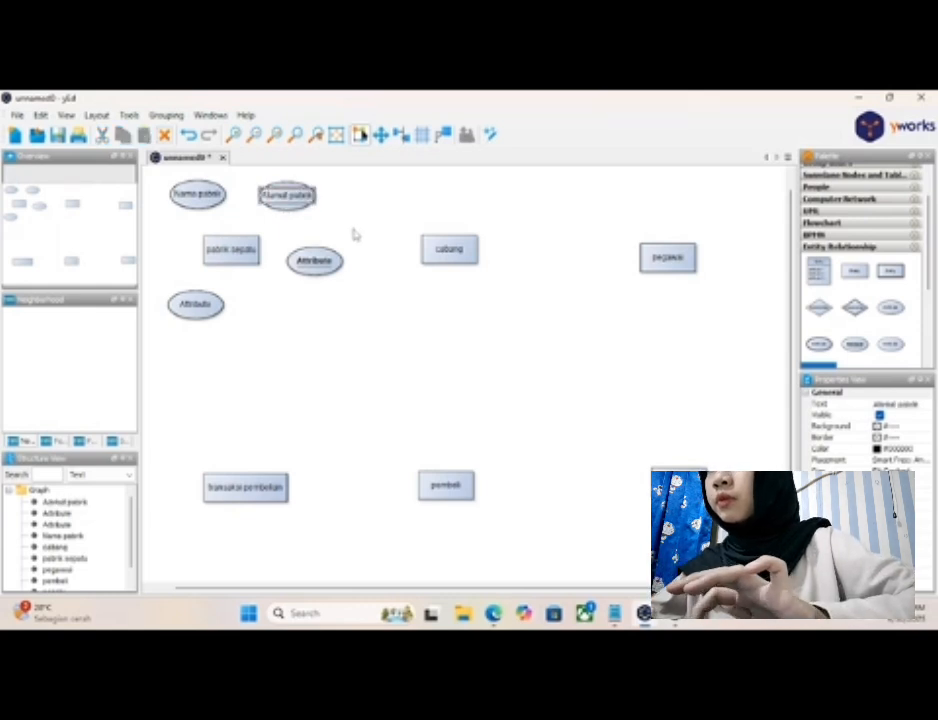
left_click(247, 291)
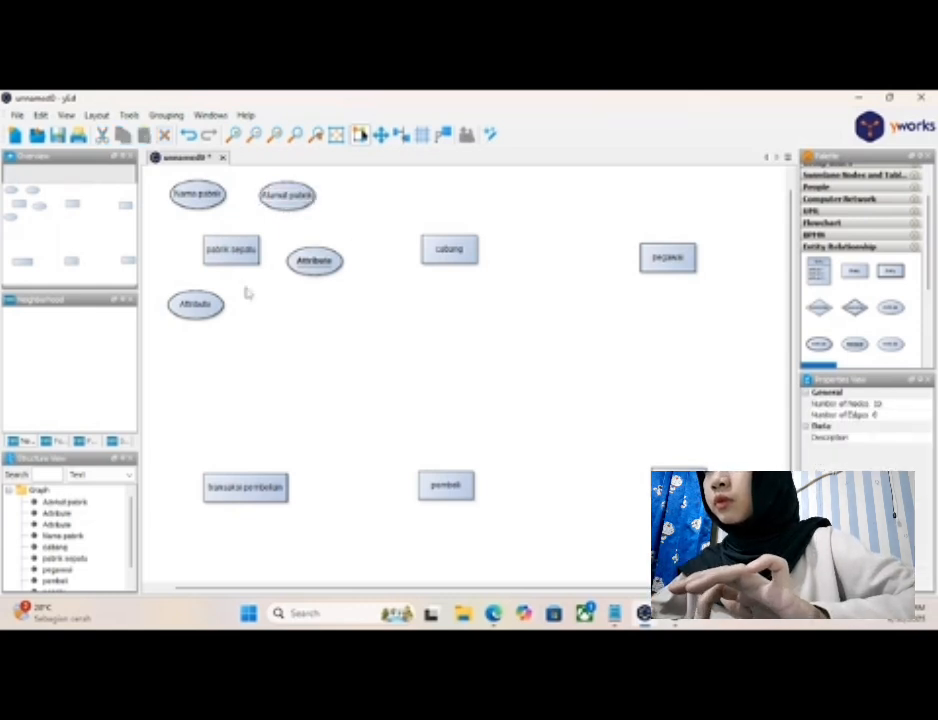
- Label the attribute below "pabrik sepatu" as "Kota", checking the attribute name in the Notepad notes
left_click(201, 313)
double_click(201, 313)
key("BackSpace")
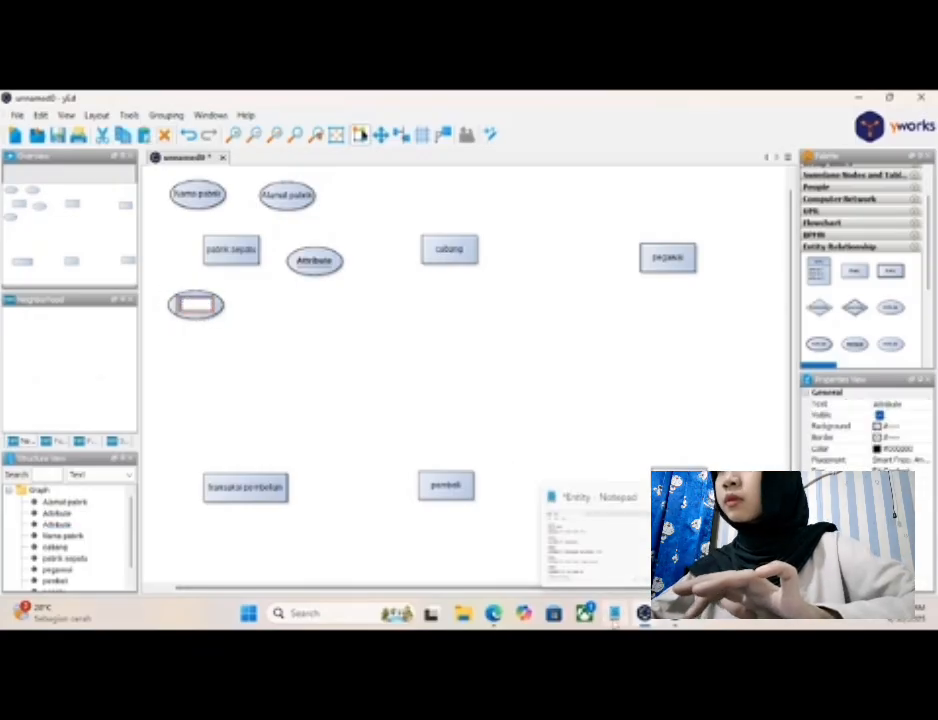
left_click(614, 613)
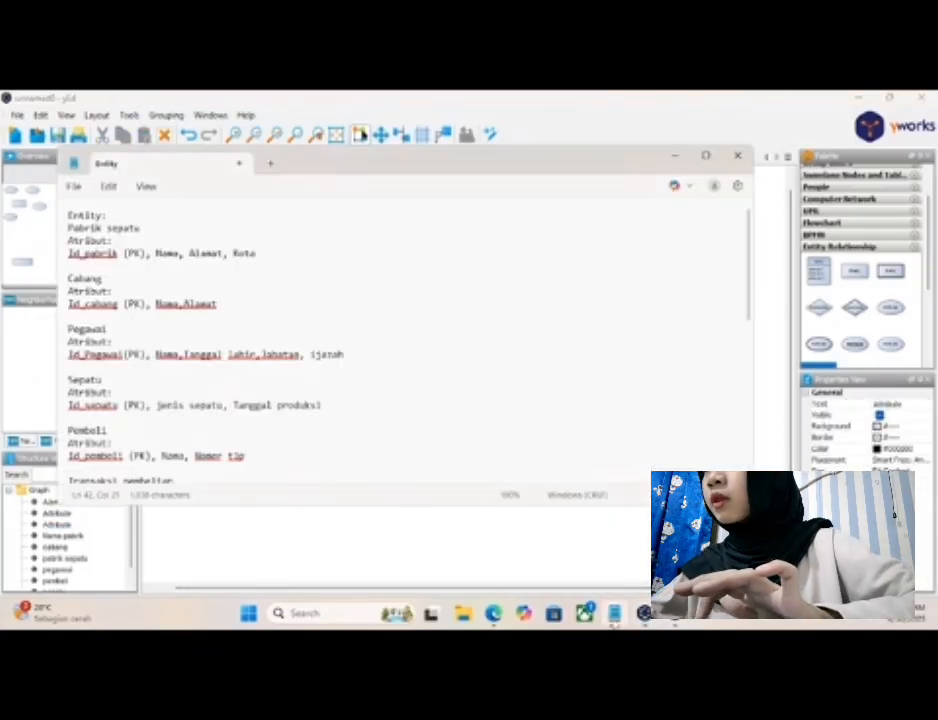
left_click(676, 156)
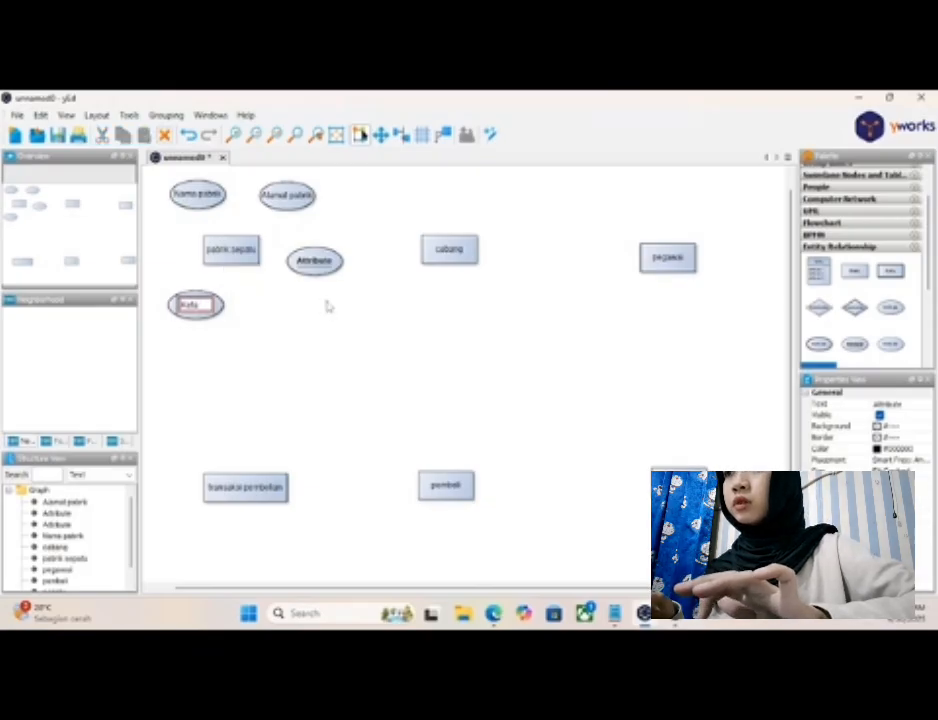
key("Return")
- Label the underlined key attribute to the right of "pabrik sepatu" as "Id_pabrik"
left_click(322, 262)
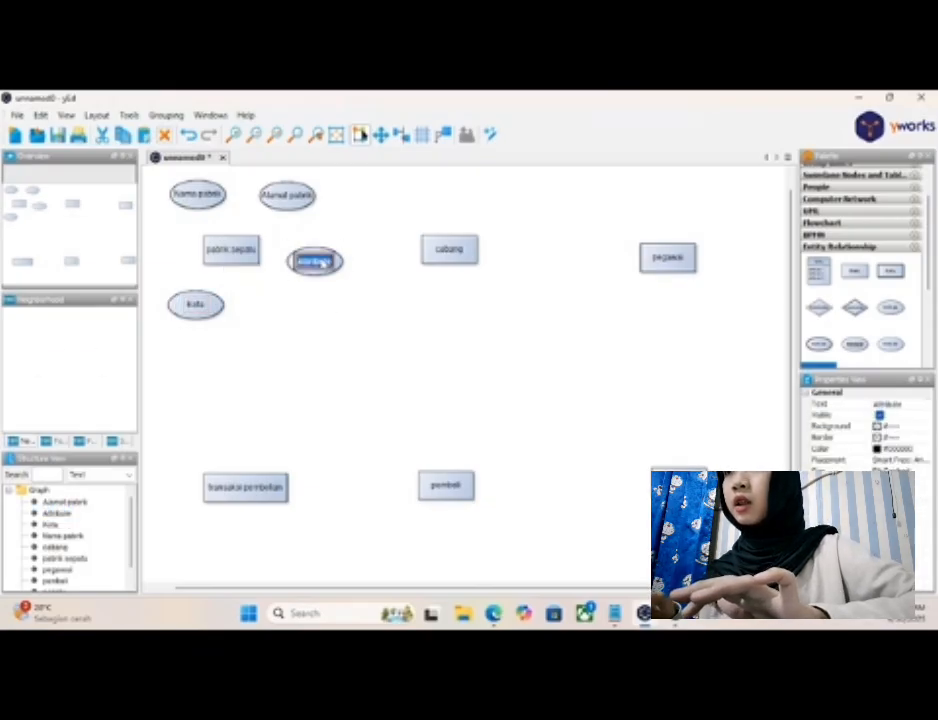
key("F2")
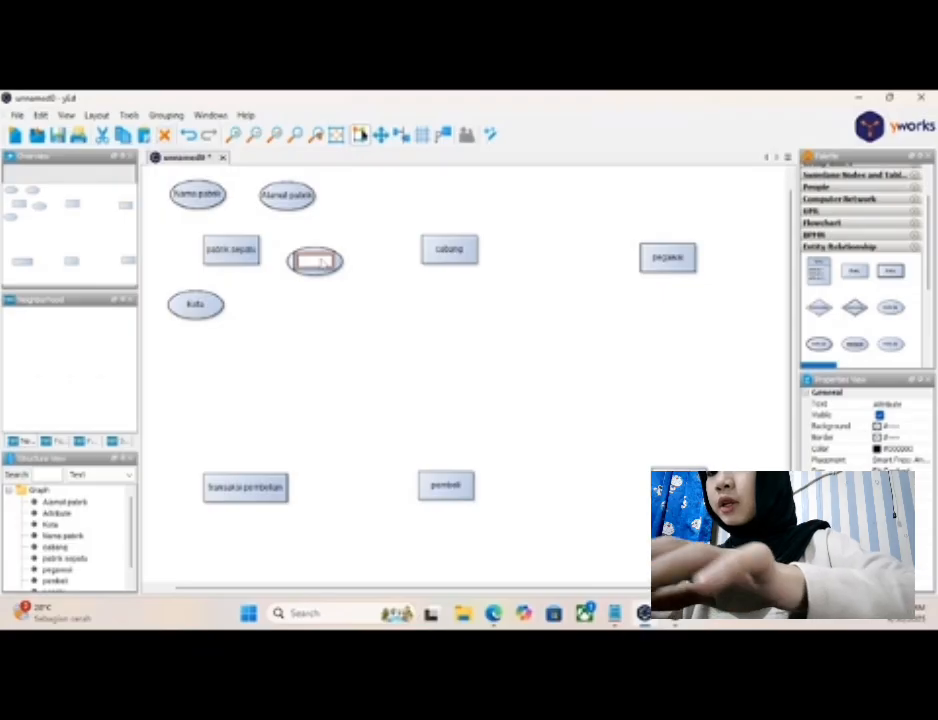
key("BackSpace")
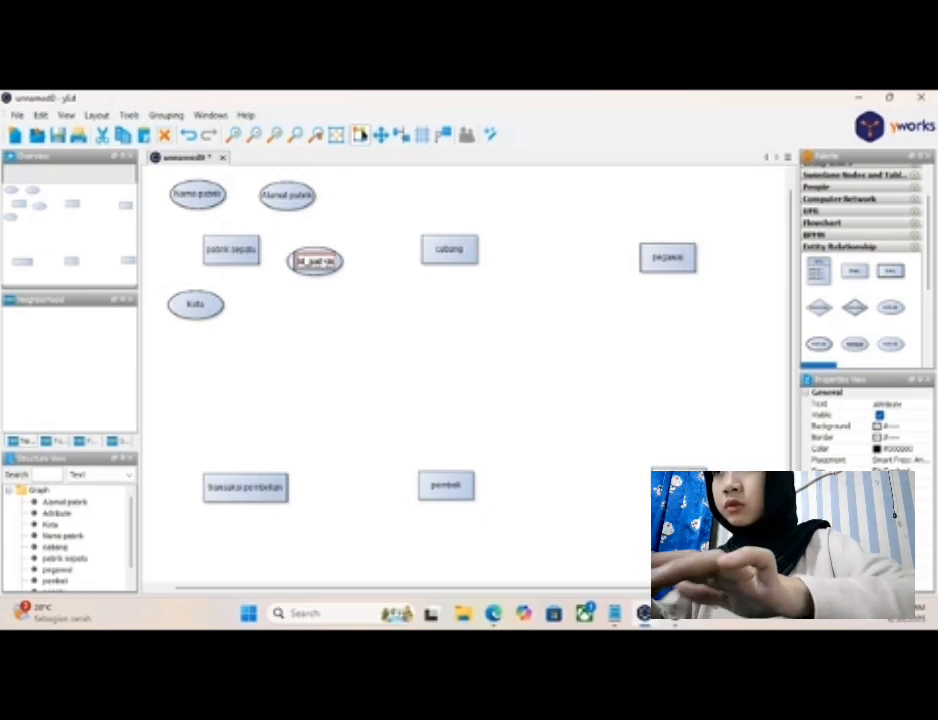
key("Return")
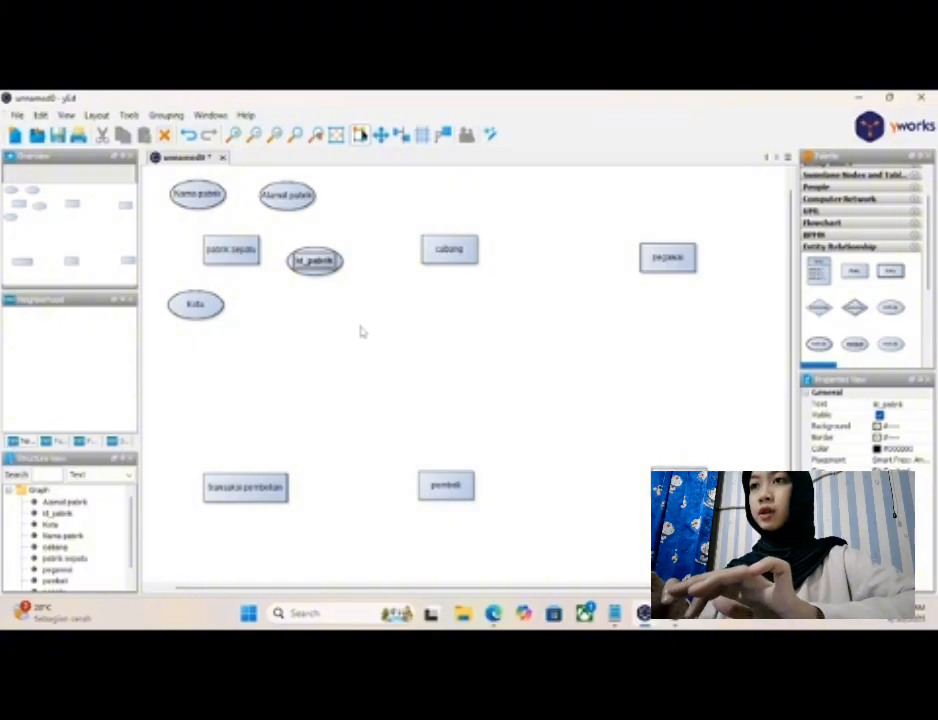
left_click(295, 321)
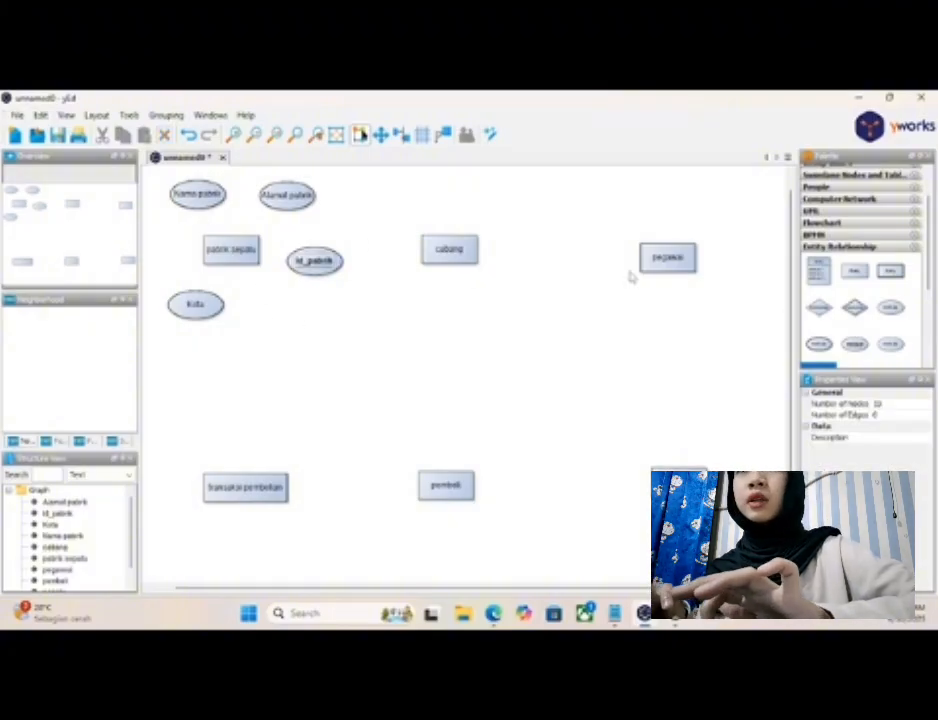
- Connect "pabrik sepatu" with plain lines to its attributes "Nama pabrik", "Alamat pabrik", "Kota" and "Id_pabrik"
scroll(870, 312, "down", 2)
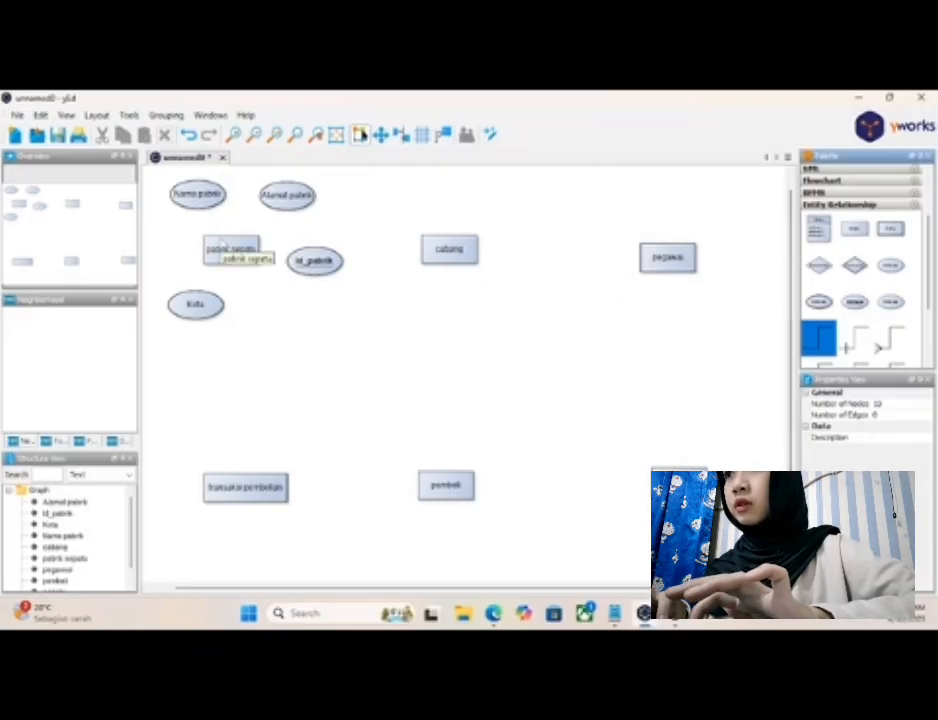
left_click_drag(208, 212, 204, 206)
left_click_drag(240, 242, 272, 207)
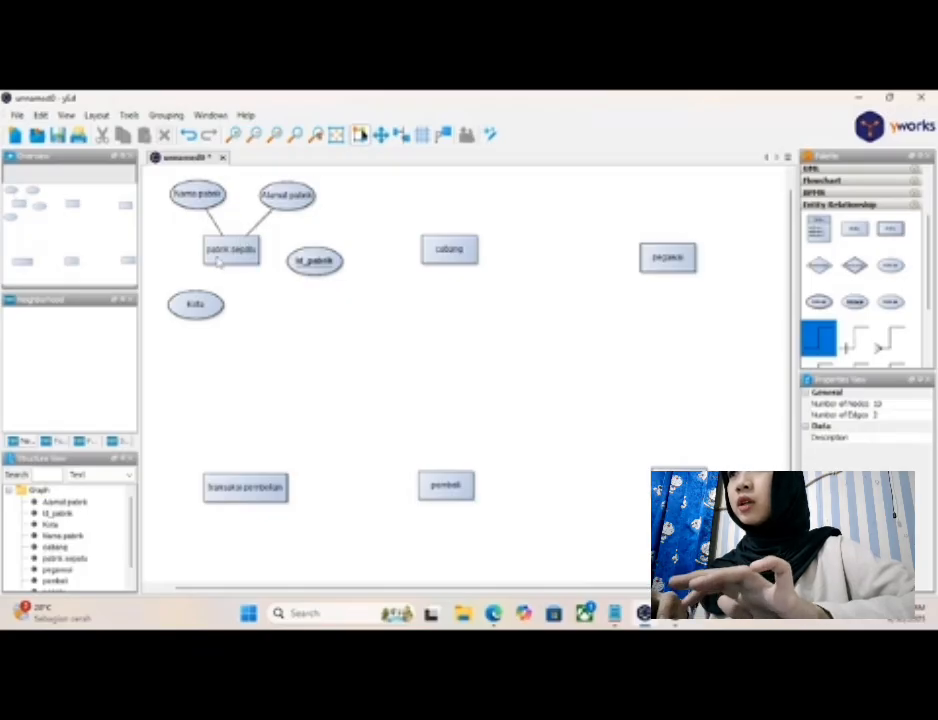
left_click_drag(214, 268, 198, 305)
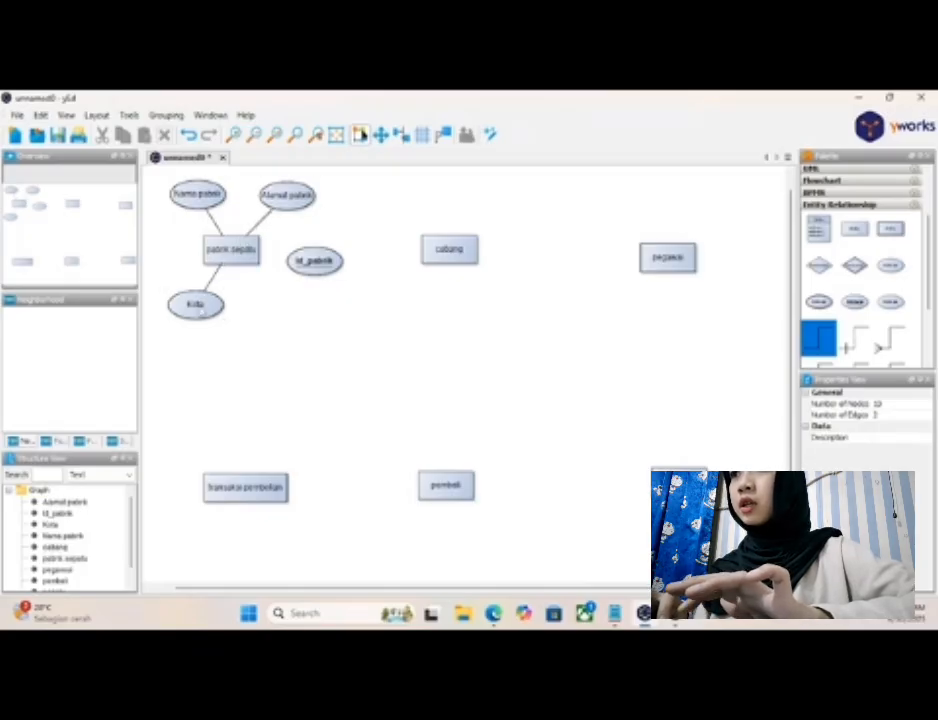
left_click_drag(258, 256, 312, 261)
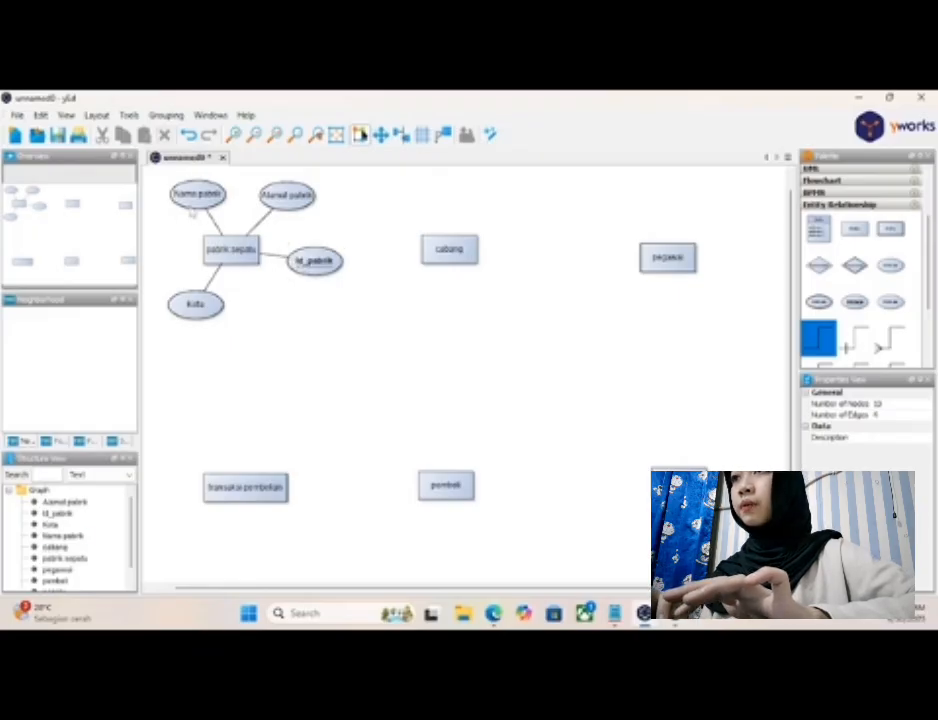
- Rearrange the four attributes in a compact arc around "pabrik sepatu", with "Kota" directly left and "Id_pabrik" above and to the right
left_click(191, 200)
left_click_drag(188, 200, 171, 203)
left_click(287, 195)
left_click_drag(287, 195, 244, 190)
left_click_drag(200, 305, 172, 251)
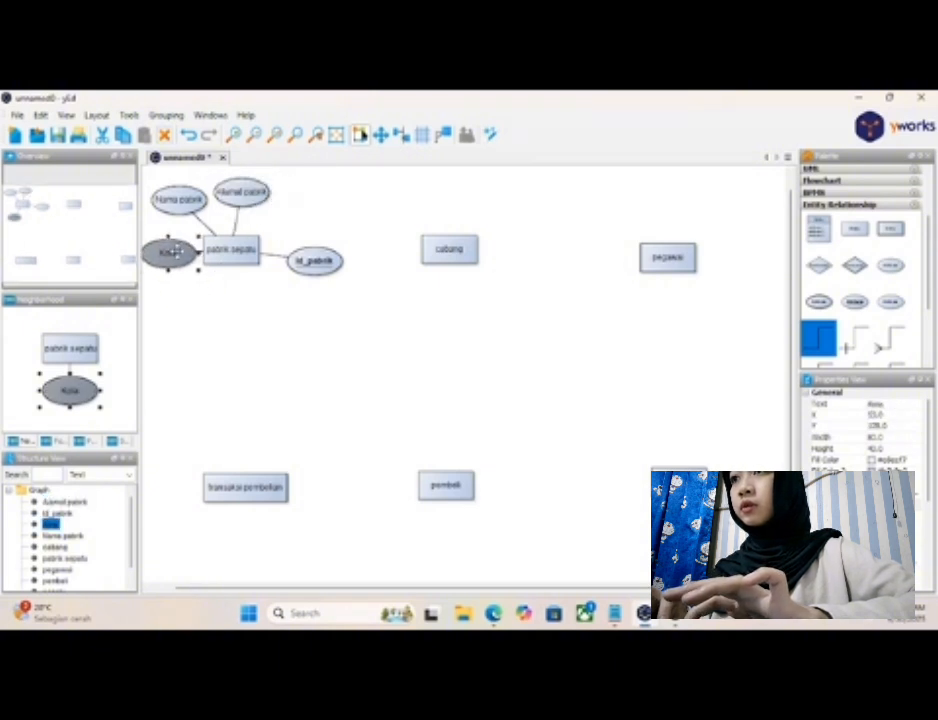
left_click_drag(308, 259, 295, 208)
left_click(318, 299)
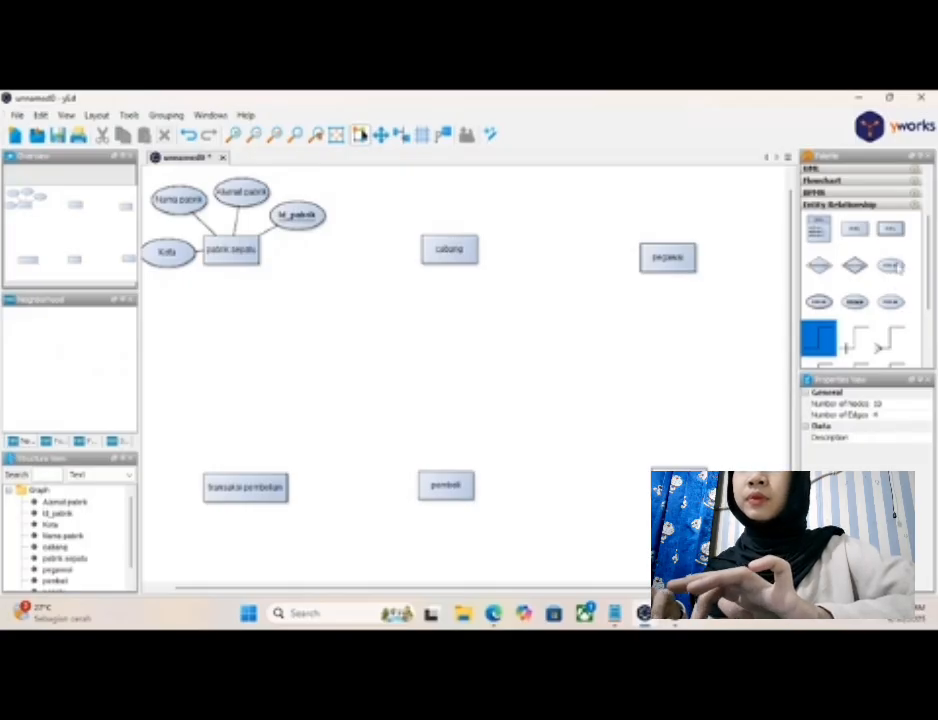
- Place three plain attribute nodes around the "cabang" entity: one above it and one on each side
left_click_drag(897, 267, 450, 196)
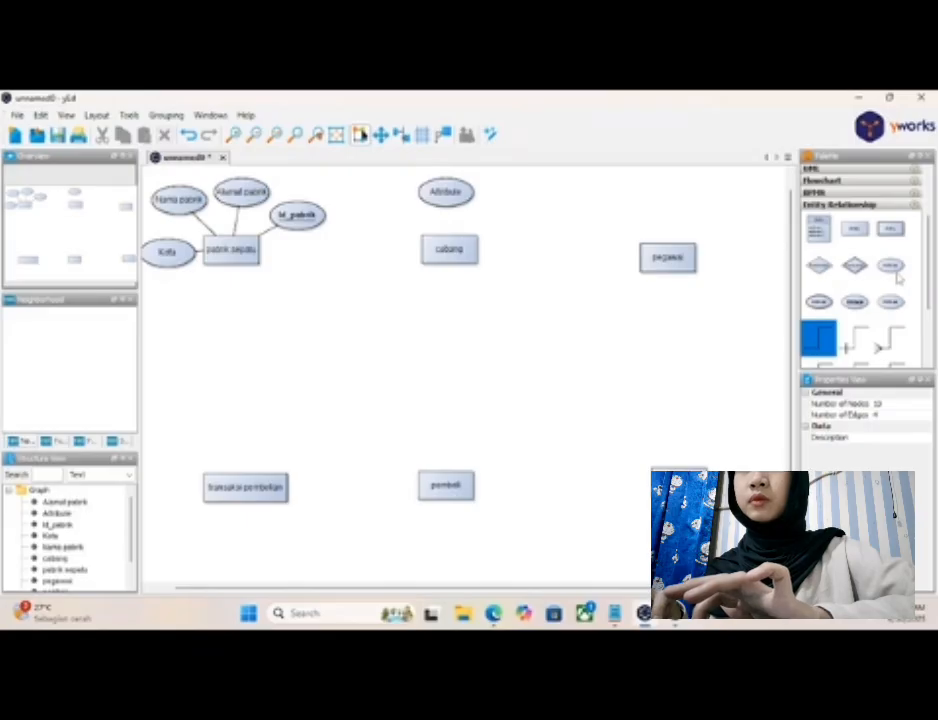
left_click_drag(890, 266, 534, 254)
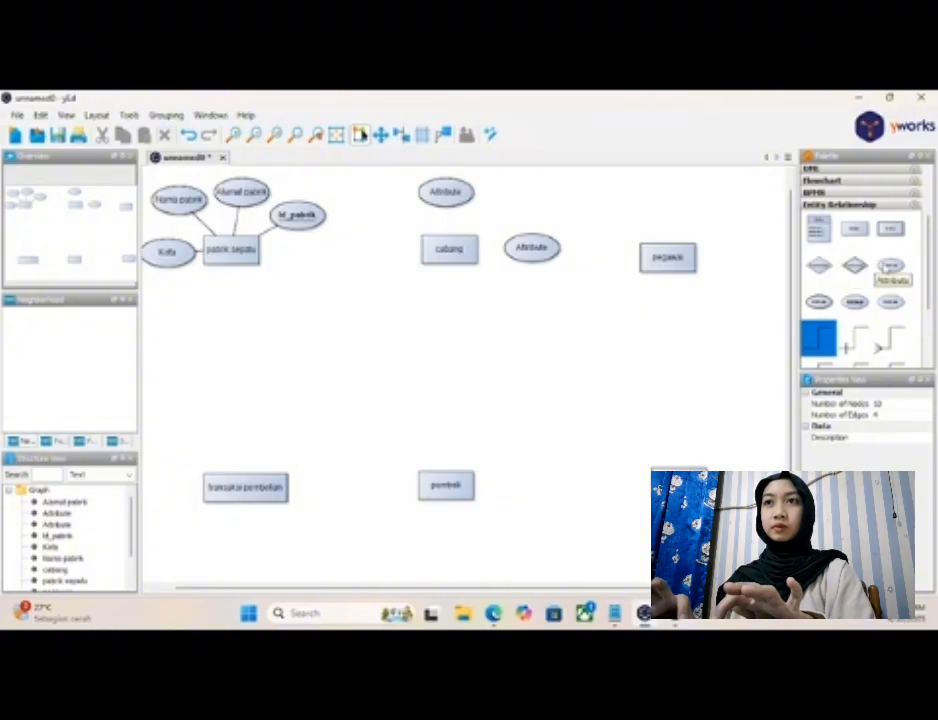
left_click_drag(890, 266, 383, 253)
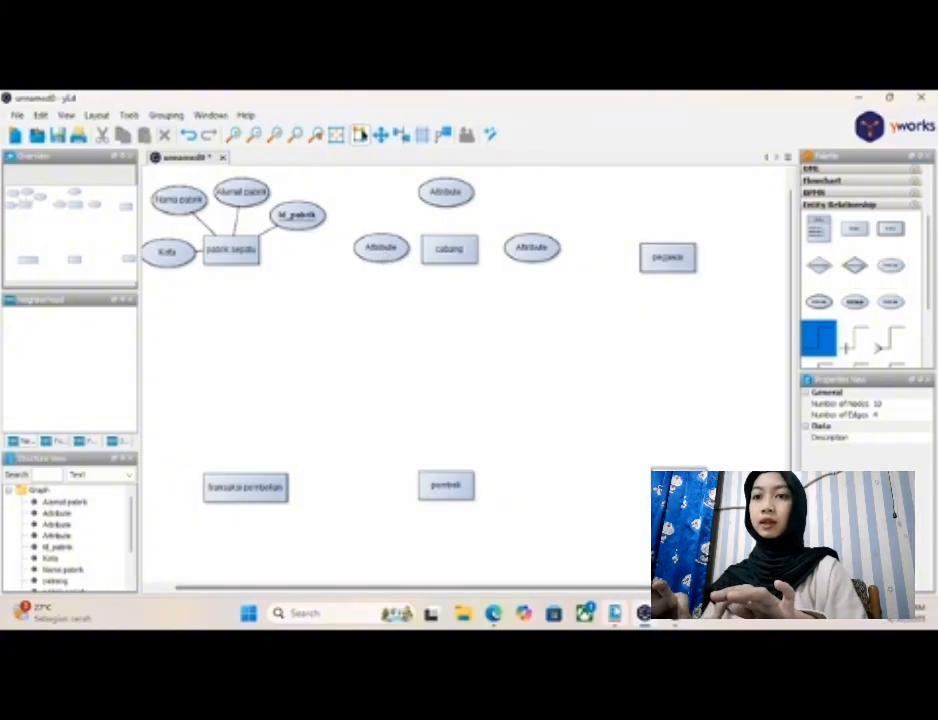
- Check the "Cabang" attribute list in the Notepad notes and delete the surplus attribute node to the left of "cabang"
left_click(615, 612)
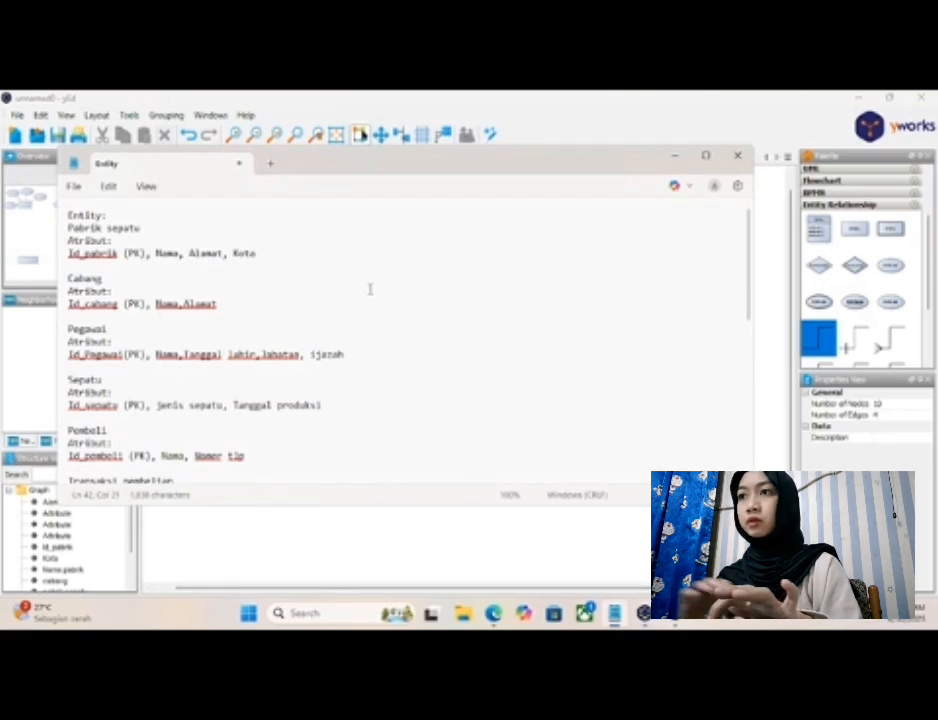
left_click(676, 160)
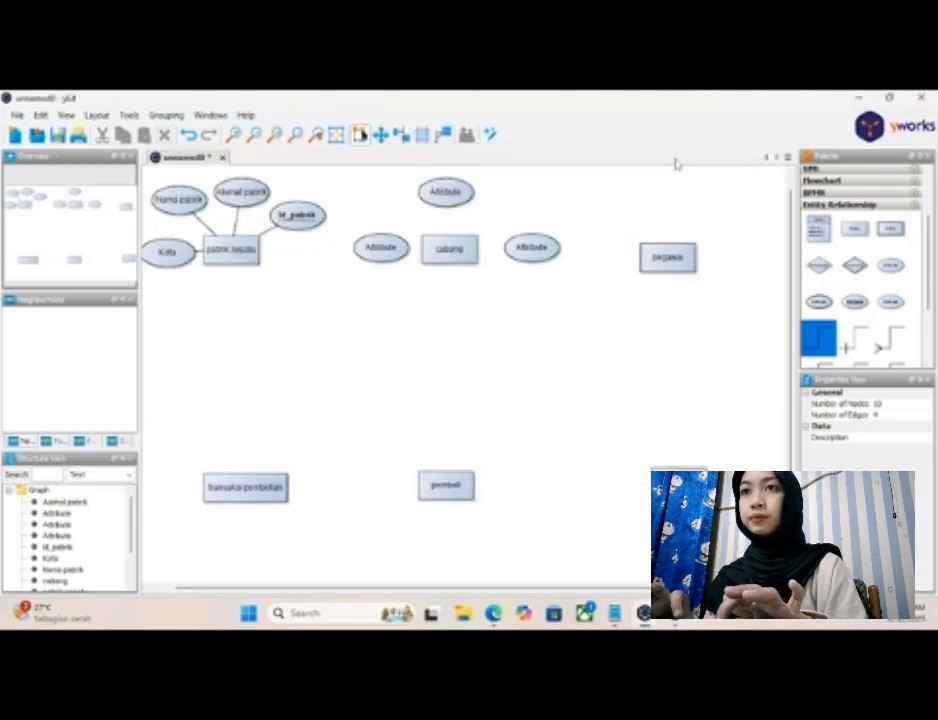
left_click(392, 252)
right_click(396, 252)
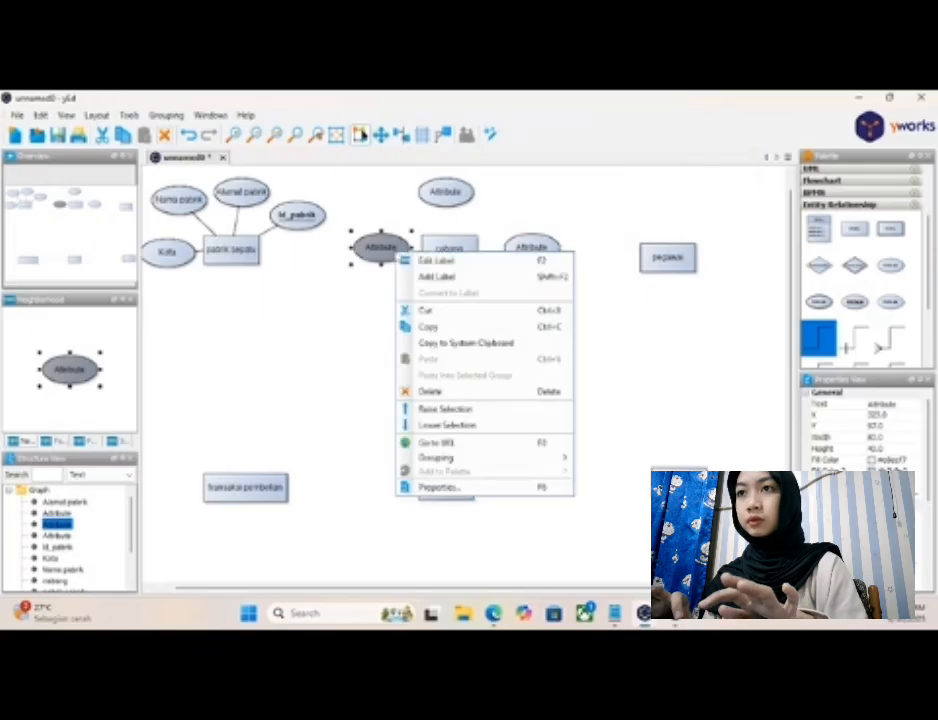
left_click(449, 398)
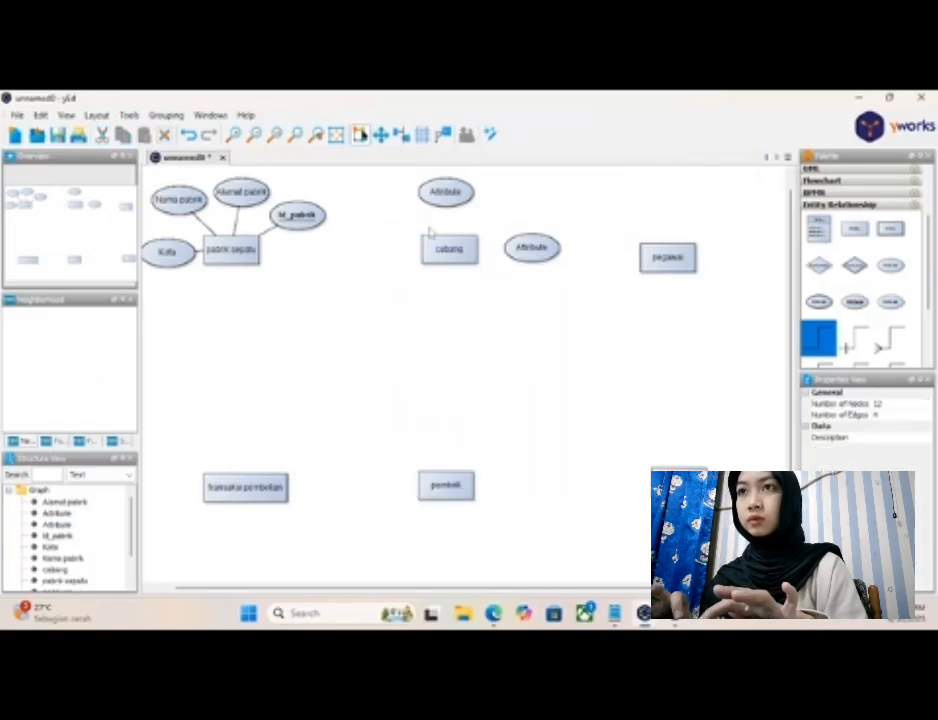
- Label the attribute above "cabang" as "Nama cabang"
double_click(444, 194)
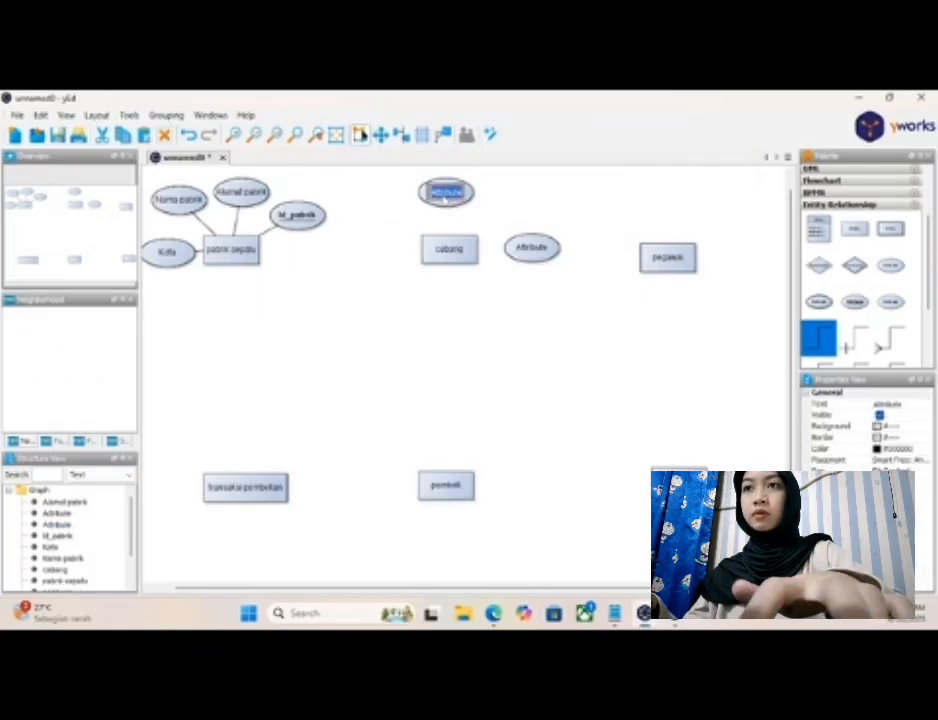
key("BackSpace")
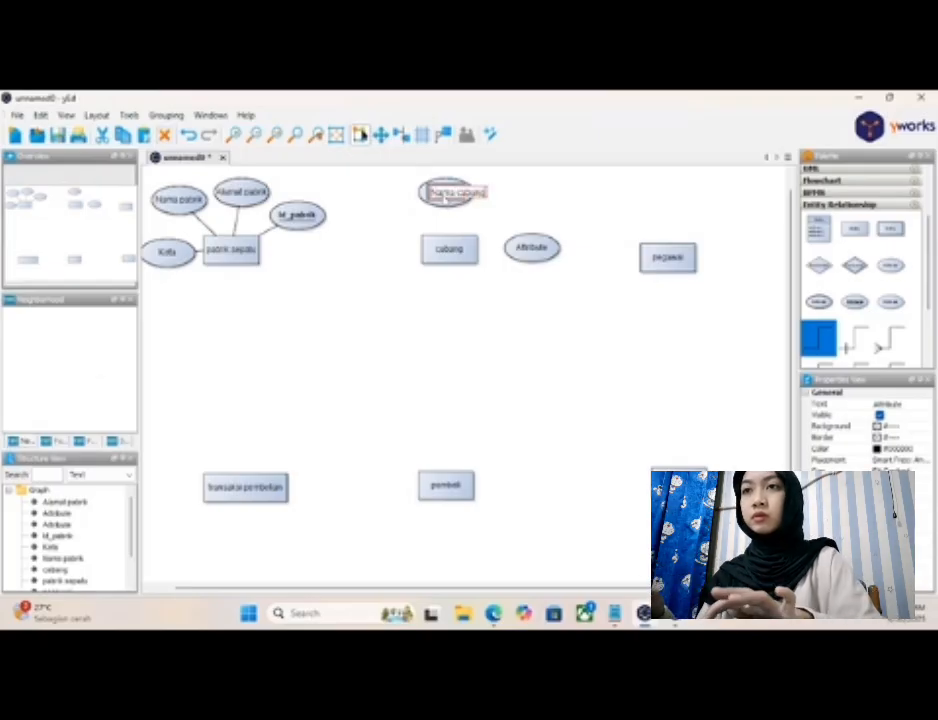
type("Nama cabang")
key("Return")
- Label the attribute to the right of "cabang" as "Alamat cabang"
double_click(530, 250)
key("BackSpace")
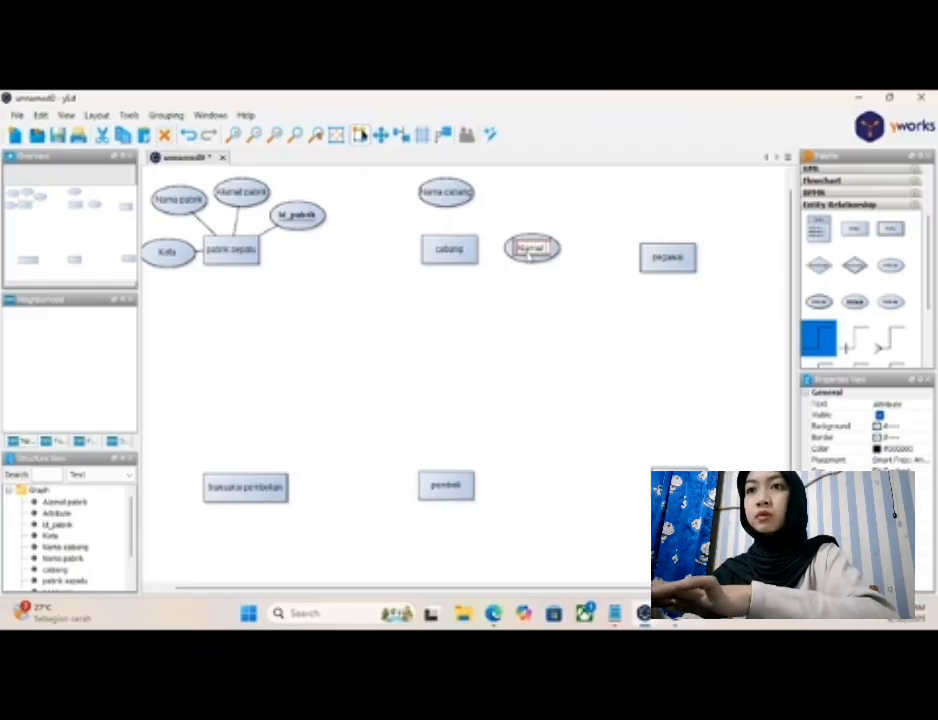
key("Return")
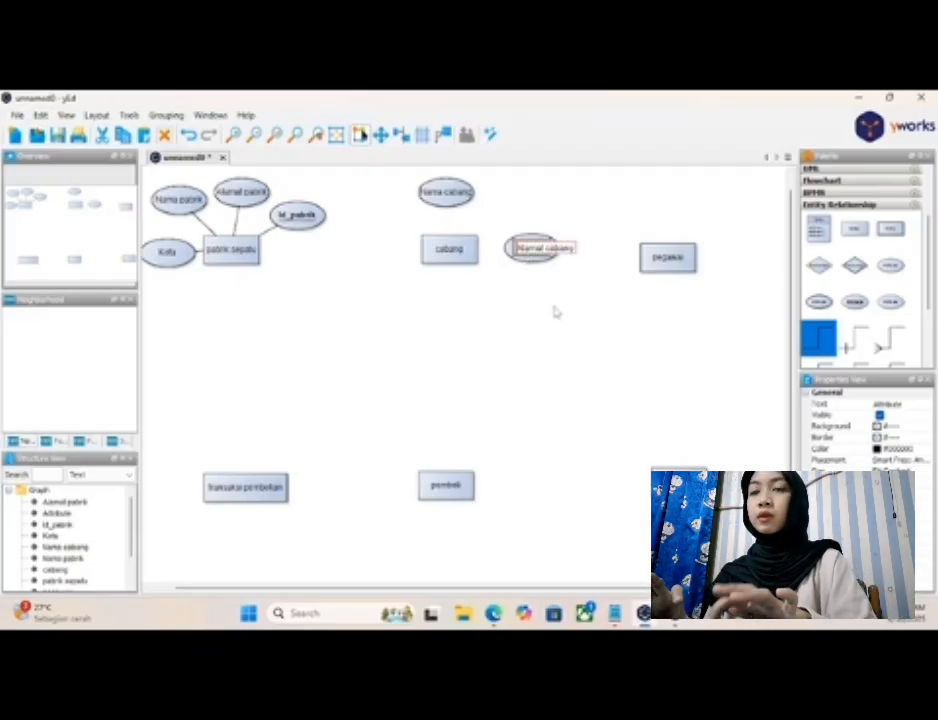
left_click(557, 306)
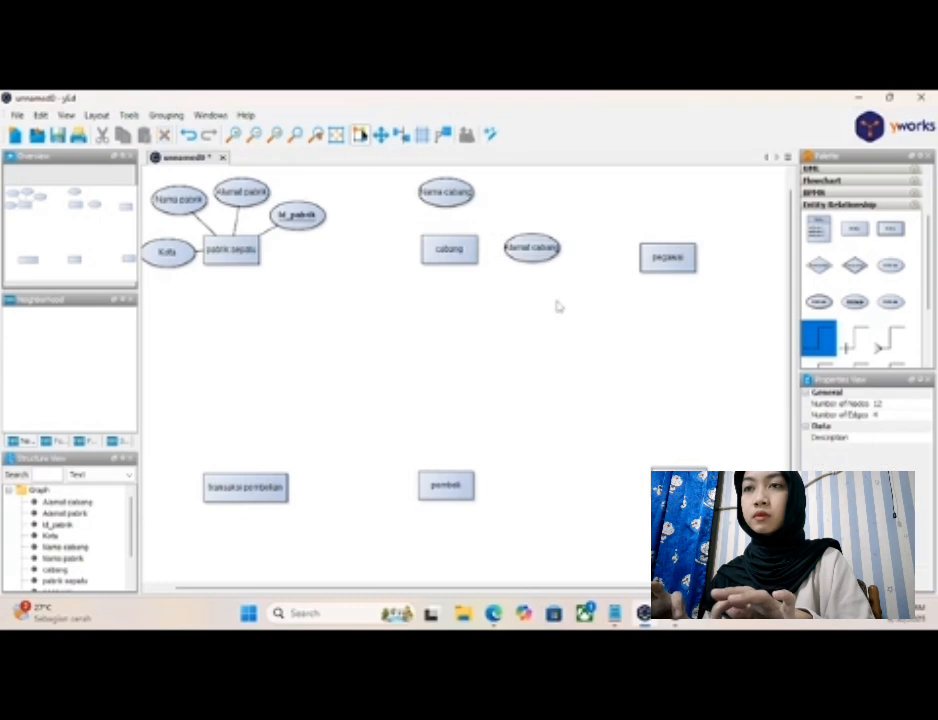
- Widen the "Alamat cabang" and "Nama cabang" ellipses slightly so their labels fit inside
double_click(554, 252)
left_click(550, 273)
left_click(539, 262)
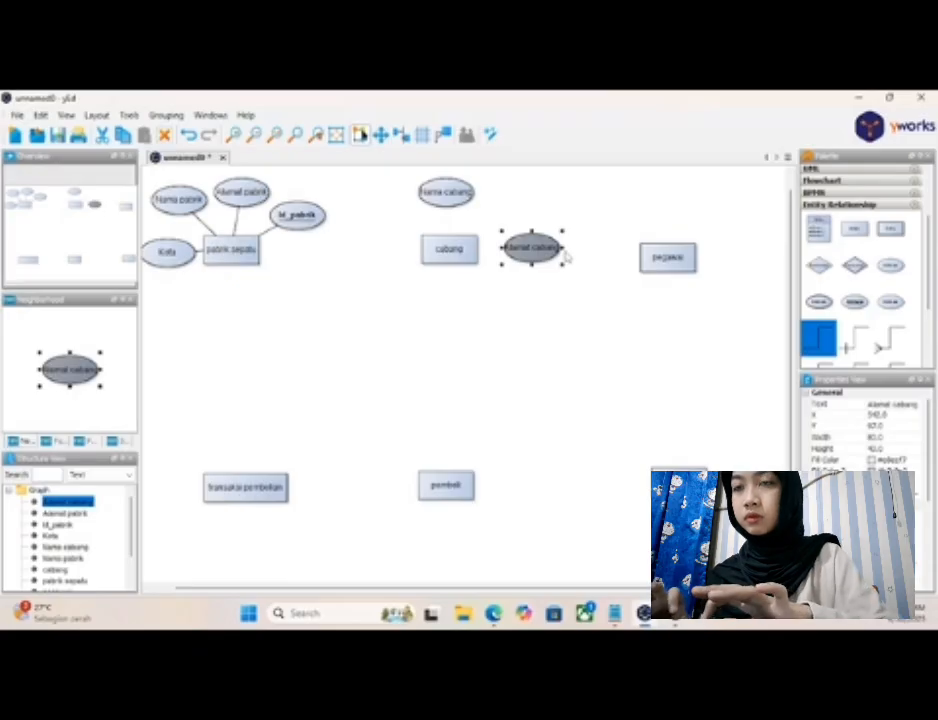
left_click_drag(565, 247, 575, 247)
left_click(607, 329)
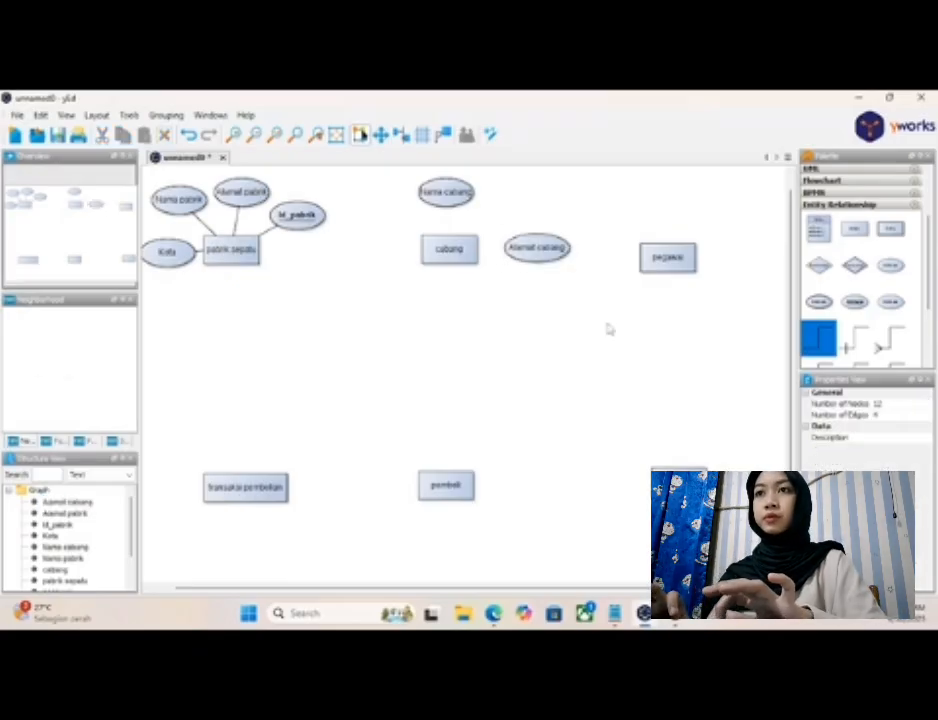
left_click(458, 200)
left_click_drag(478, 192, 487, 192)
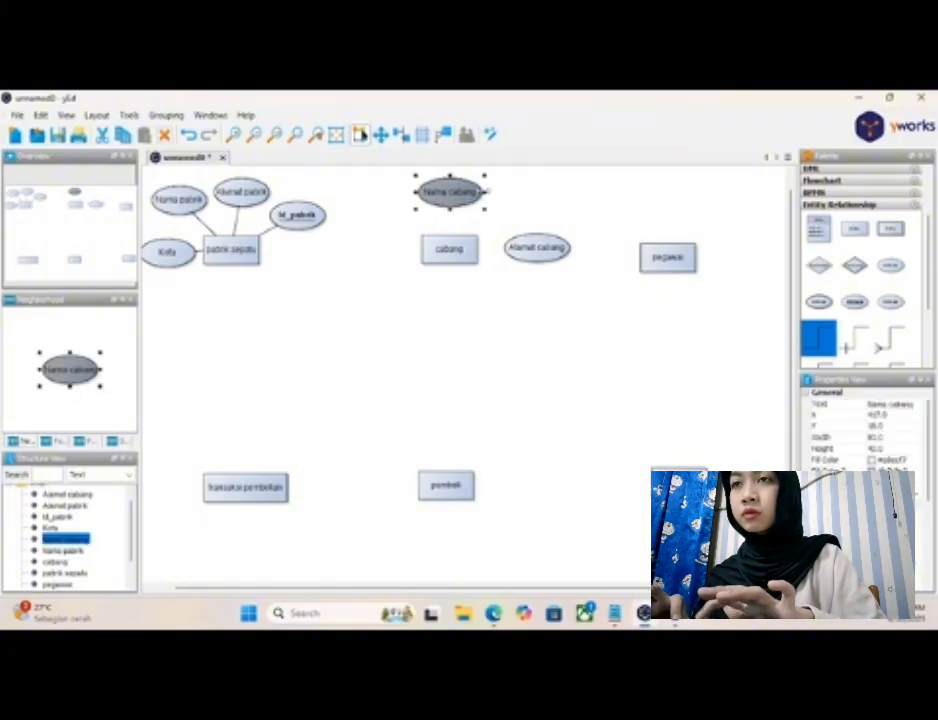
left_click(544, 309)
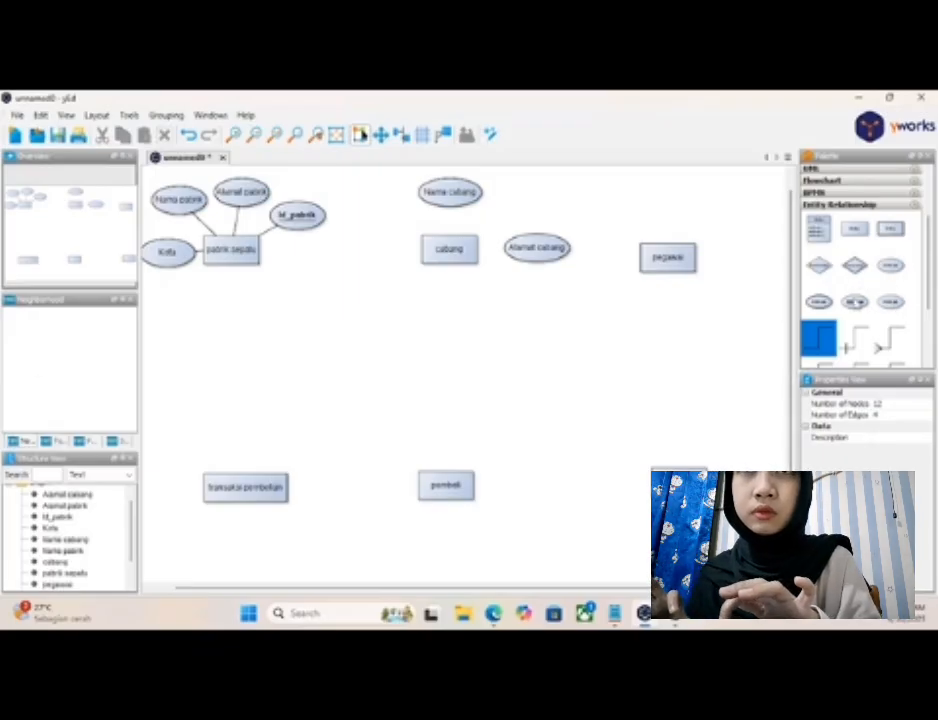
- Add an underlined key attribute labelled "Id_cabang" above and to the right of "cabang", and move "Alamat cabang" to the entity's upper left
left_click_drag(856, 301, 540, 201)
left_click_drag(530, 254, 375, 232)
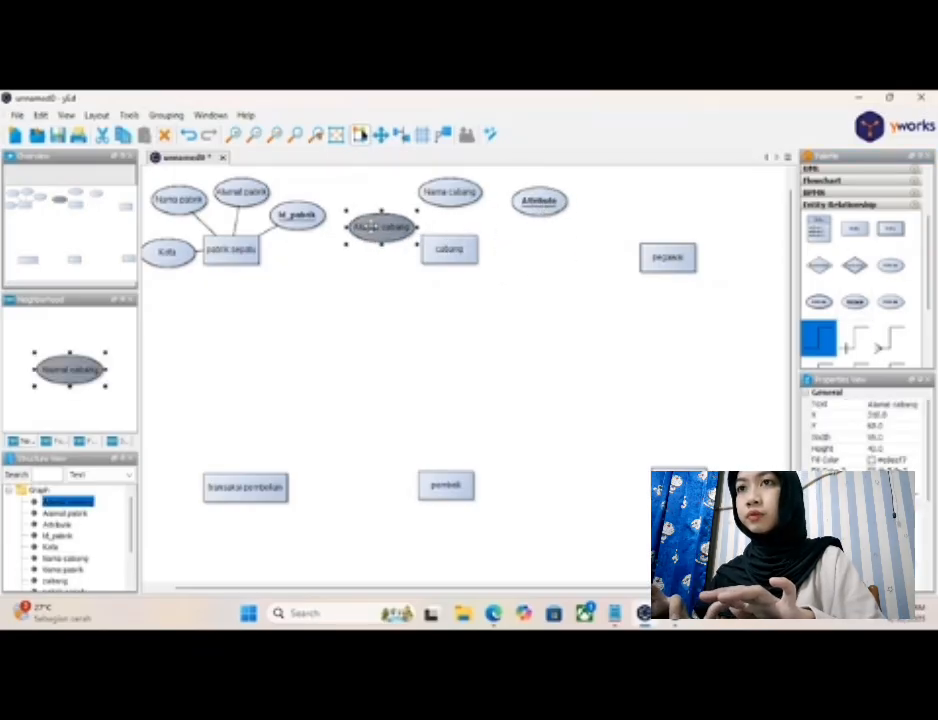
left_click(531, 203)
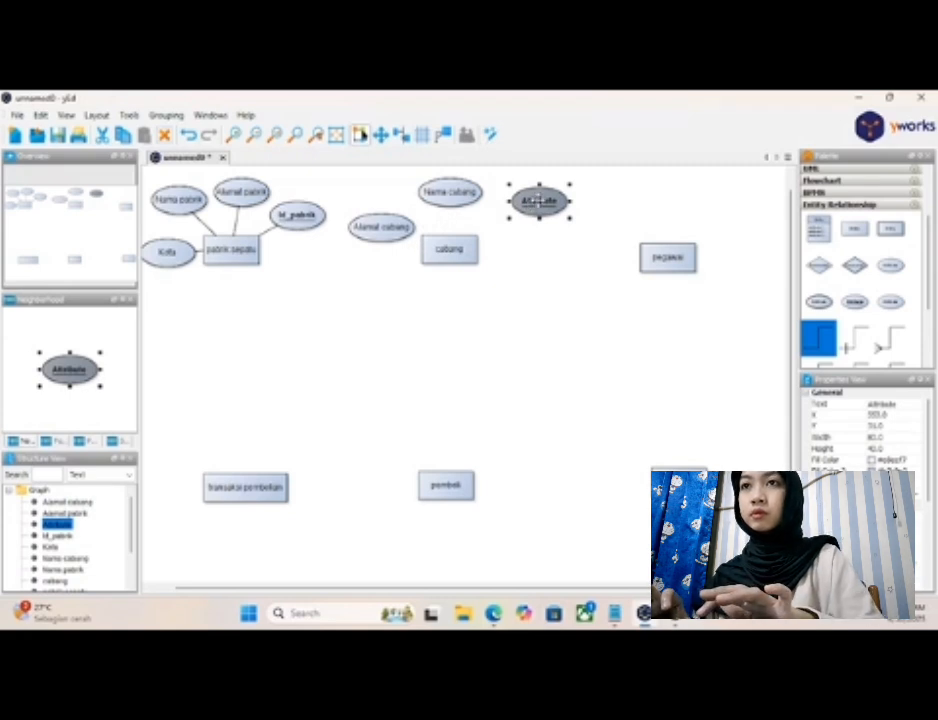
double_click(538, 201)
key("BackSpace")
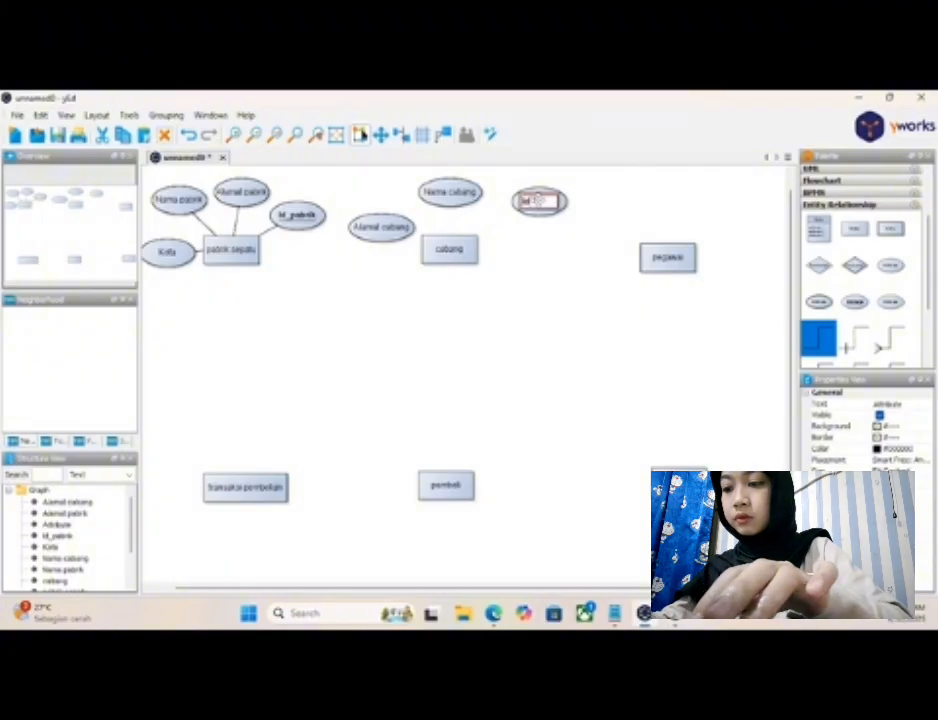
type("Id_cabang")
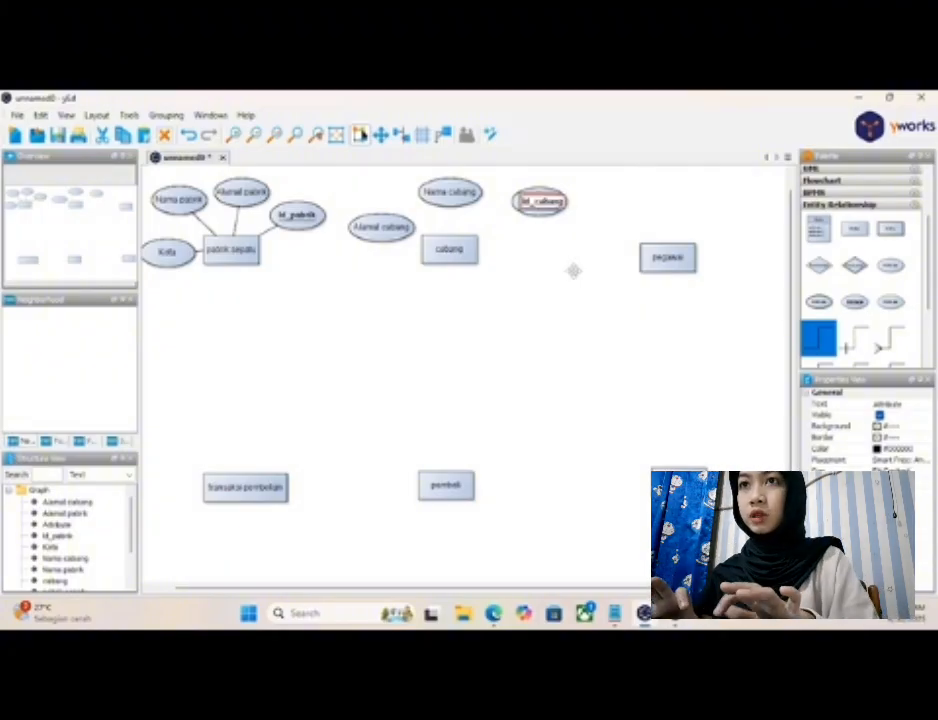
key("Return")
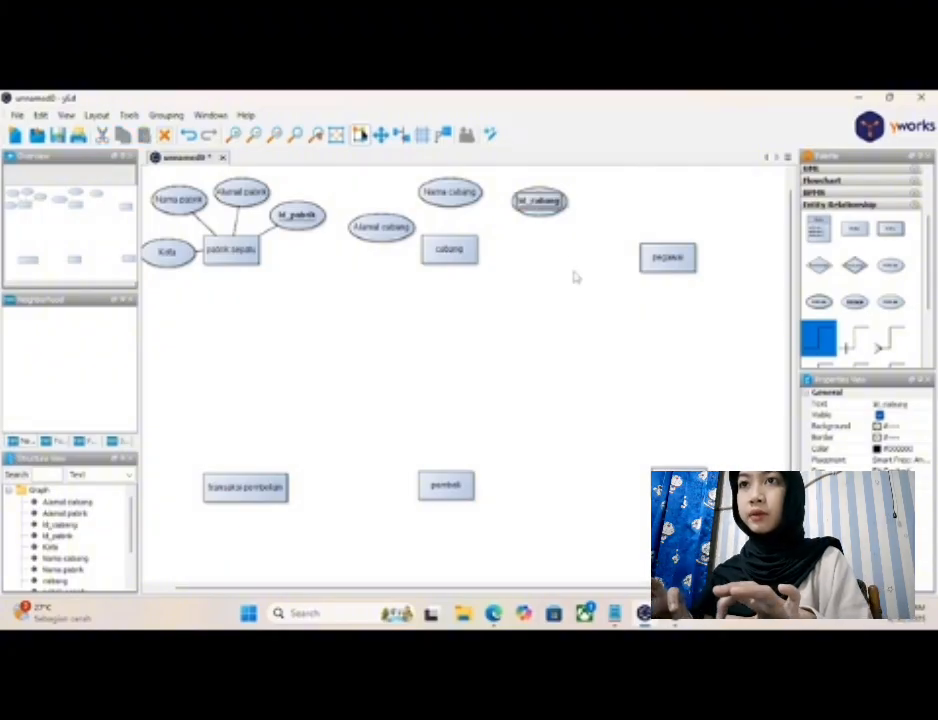
left_click(575, 243)
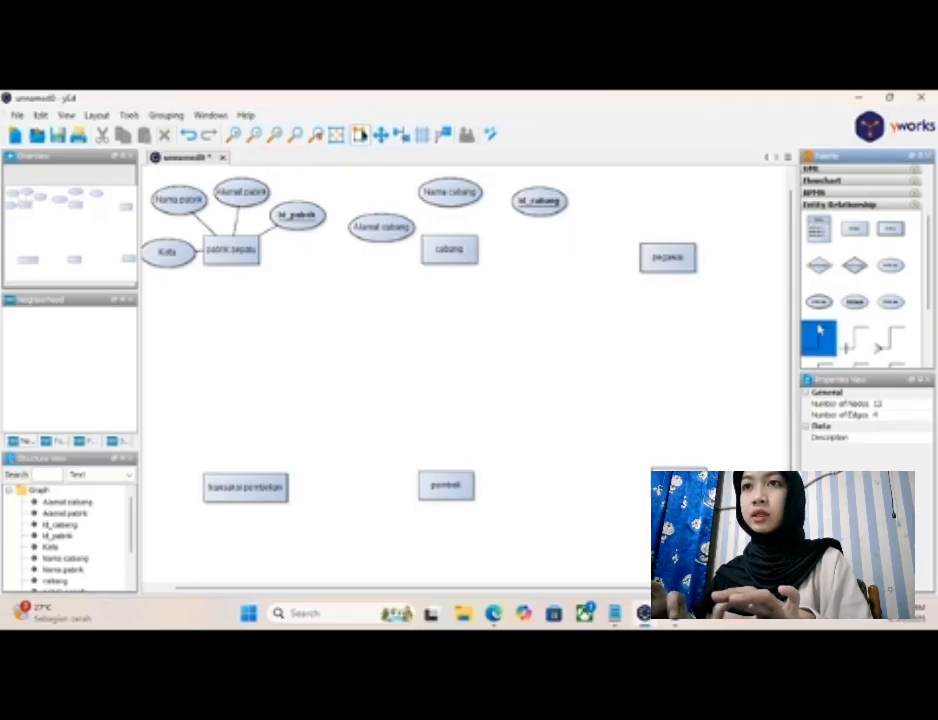
- Connect "cabang" with plain lines to "Nama cabang", "Alamat cabang" and "Id_cabang", and shift "Alamat cabang" slightly upward
left_click_drag(449, 250, 450, 198)
left_click_drag(384, 227, 530, 208)
left_click(395, 225)
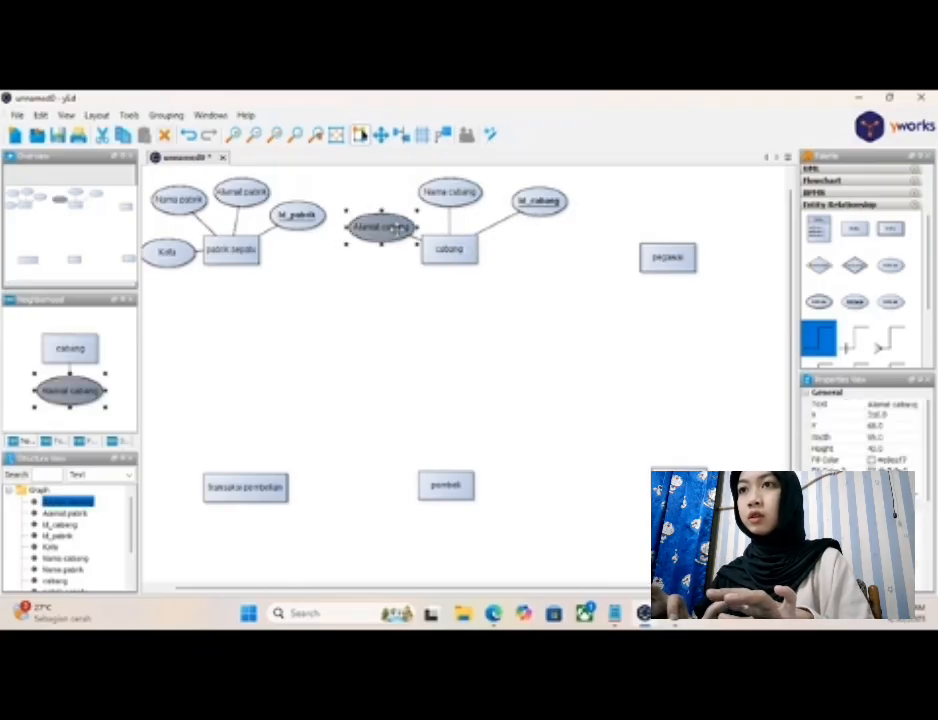
left_click_drag(395, 227, 395, 214)
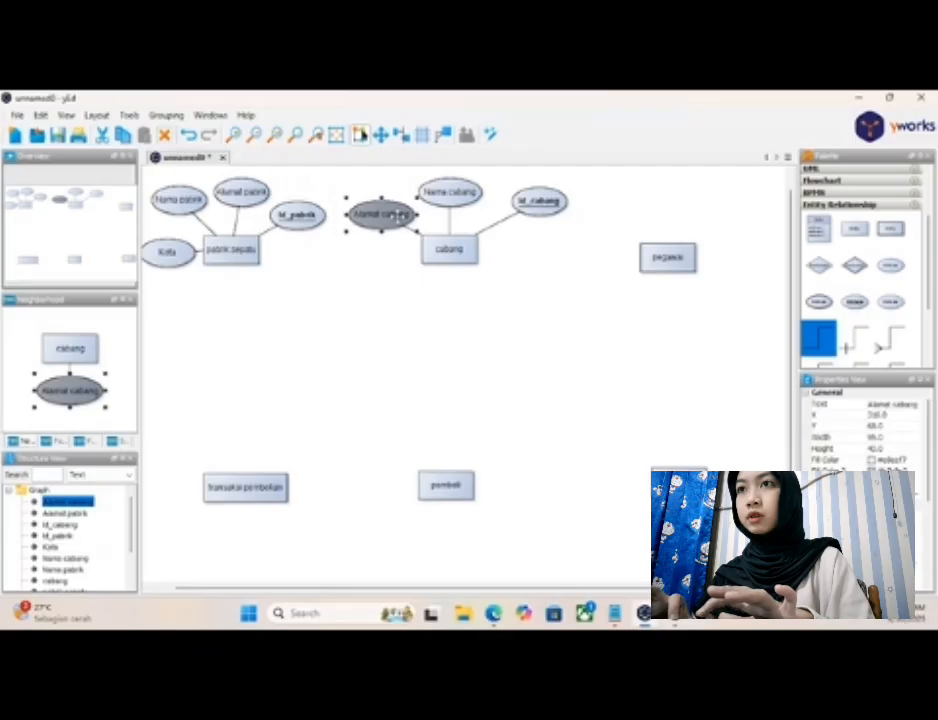
- Move the "Id_cabang" attribute closer to the upper right of the "cabang" entity
left_click(537, 199)
left_click_drag(537, 199, 511, 214)
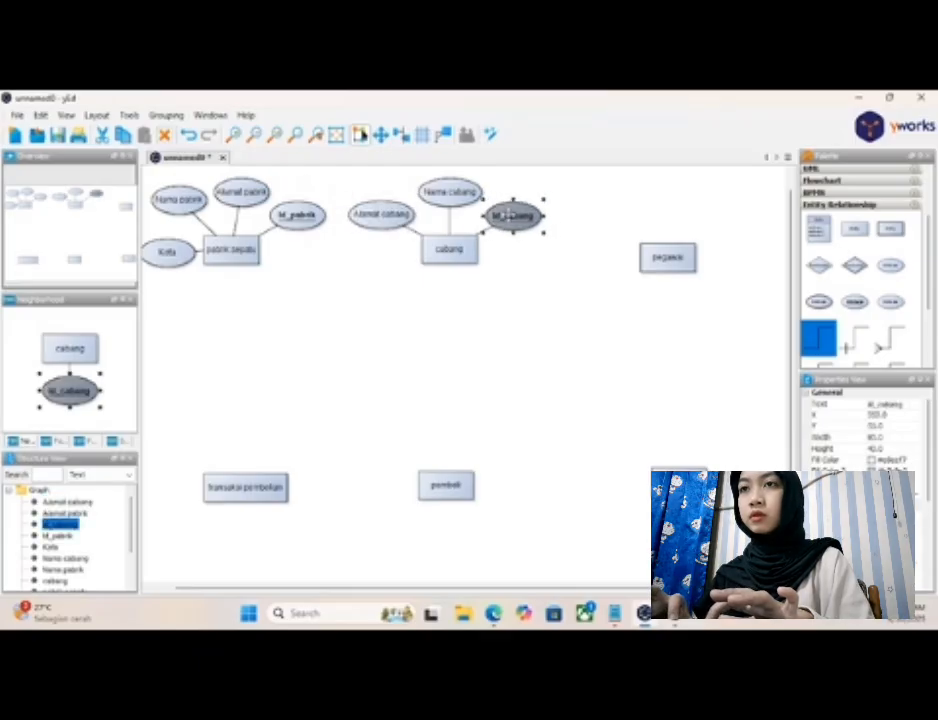
left_click(531, 291)
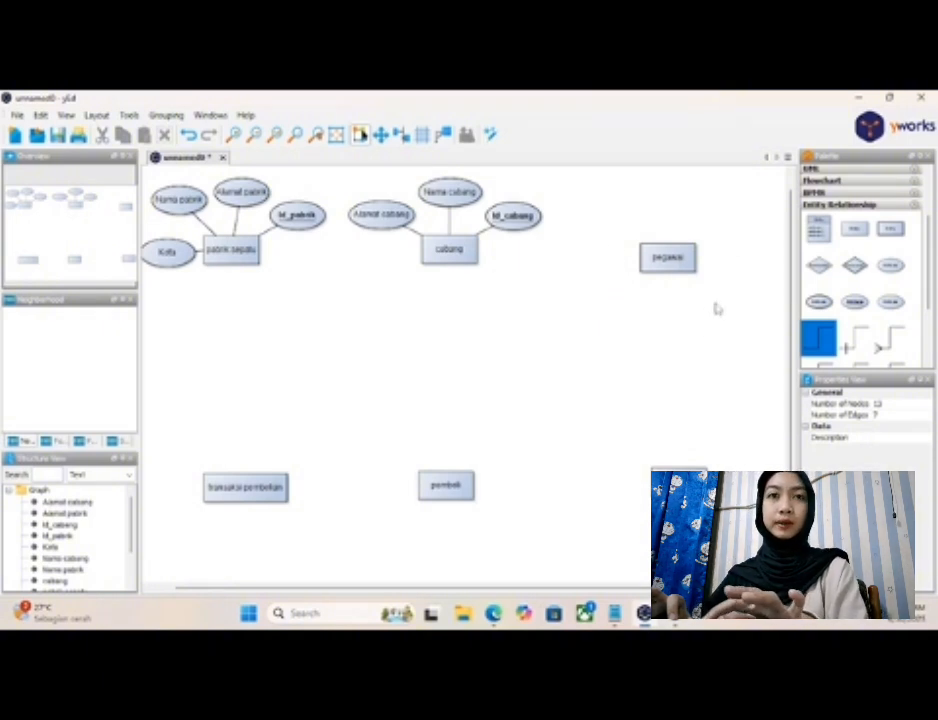
- Add four plain attributes around "pegawai", one above, one to the upper right, one to the right and one to the left, checking the Notepad notes
left_click_drag(897, 275, 641, 200)
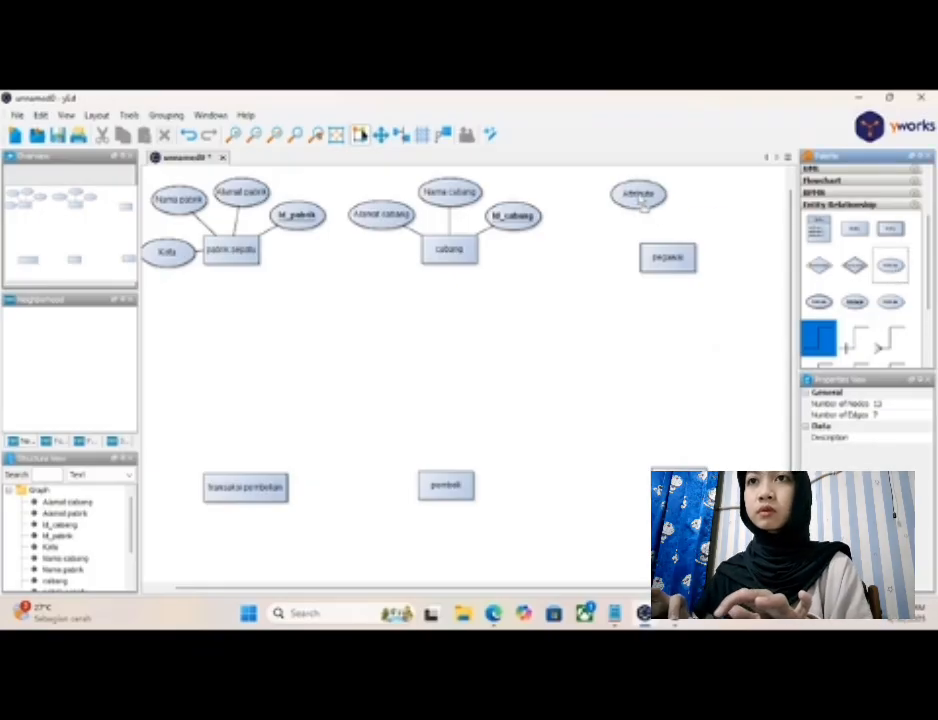
left_click_drag(890, 265, 735, 222)
left_click_drag(890, 265, 748, 274)
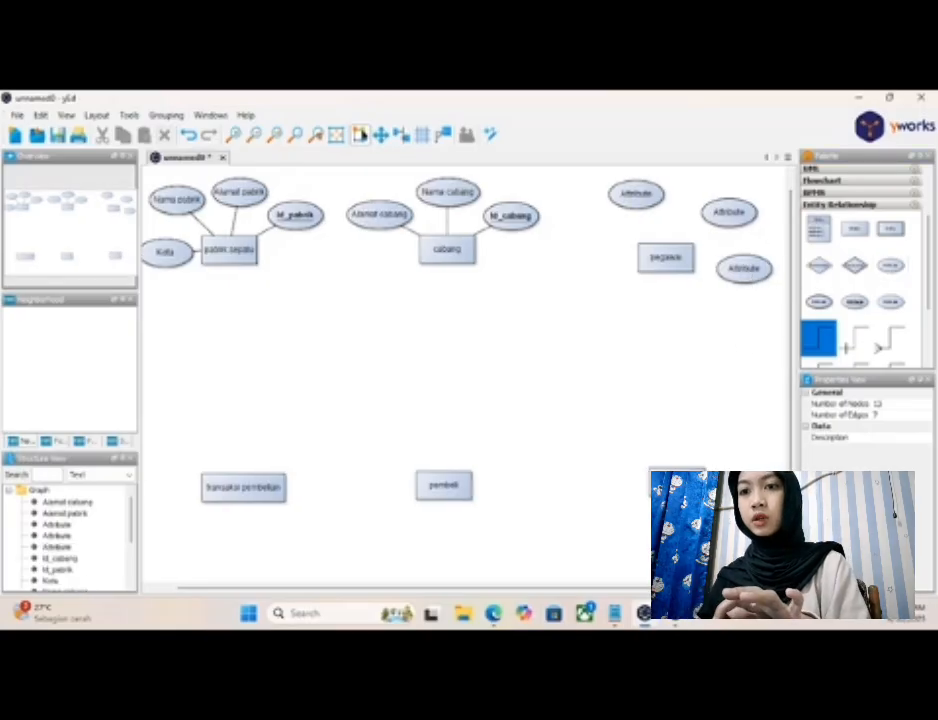
left_click(614, 613)
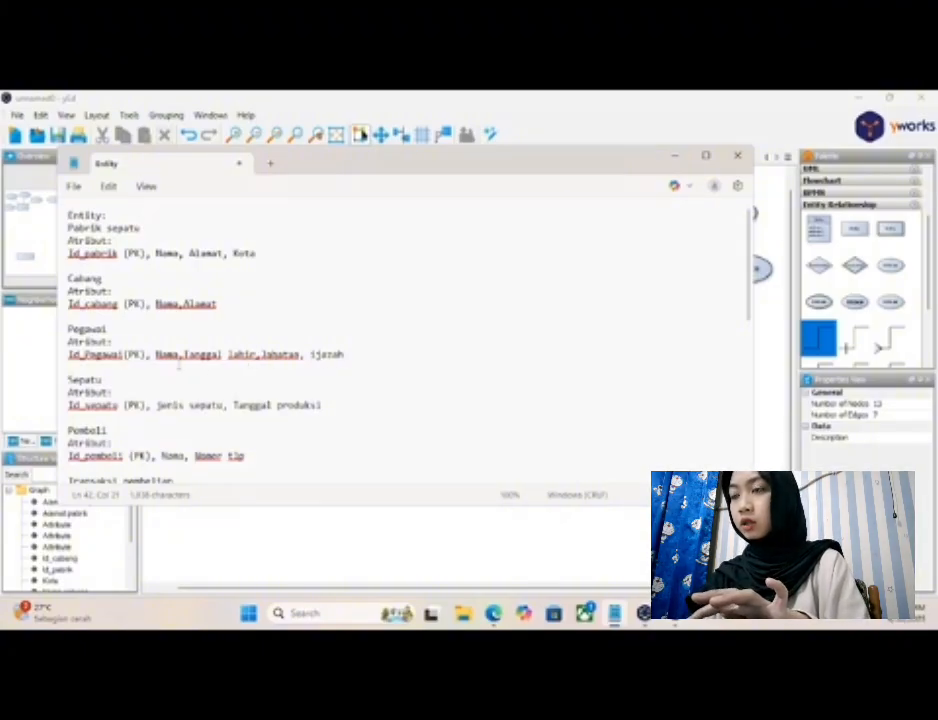
left_click(673, 157)
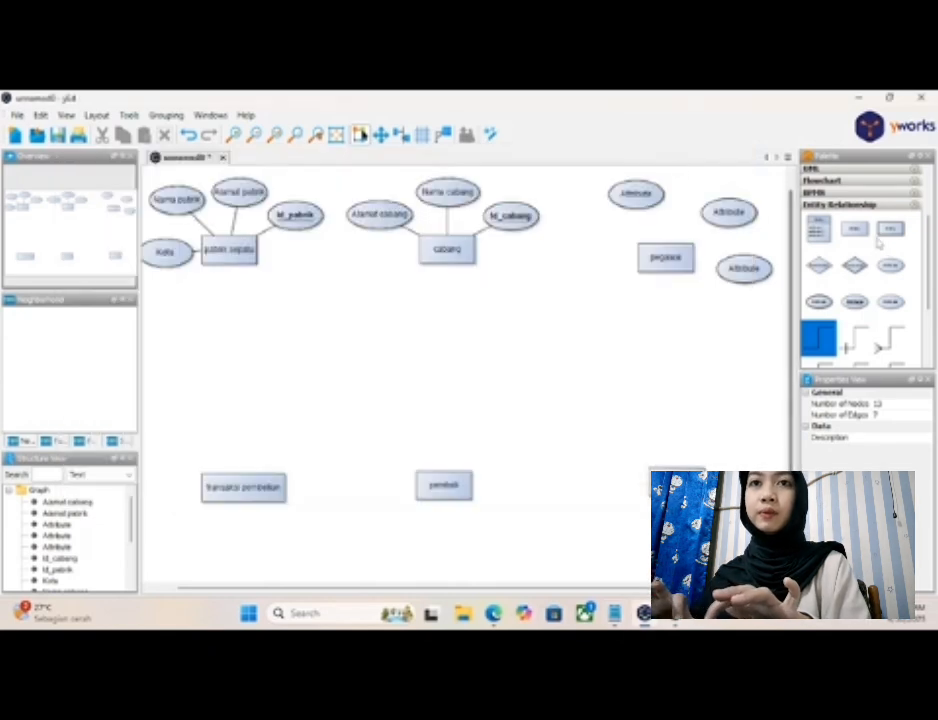
left_click_drag(881, 281, 596, 258)
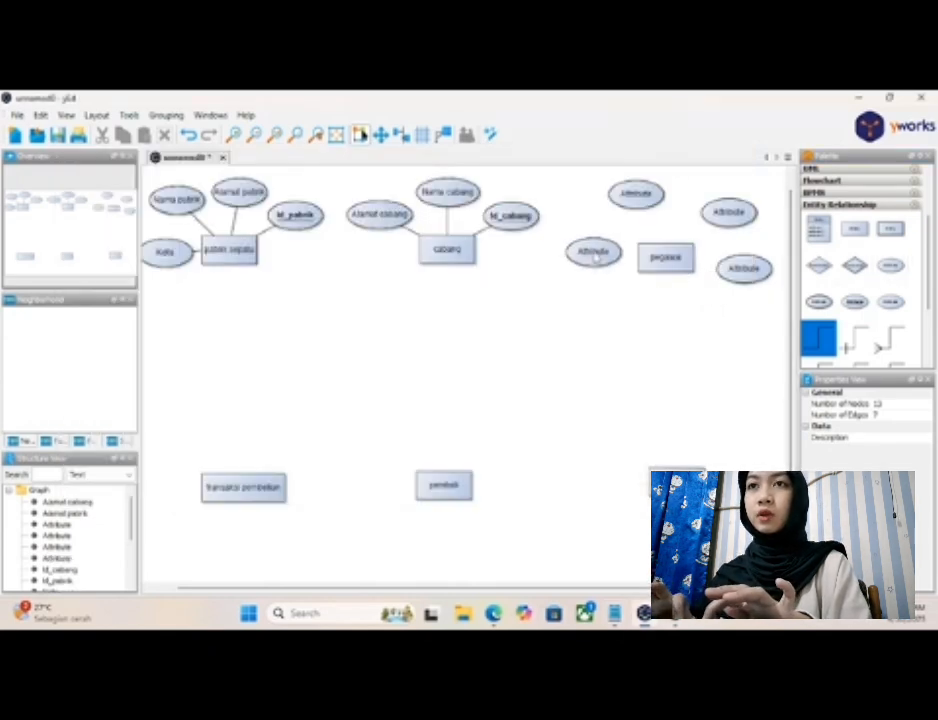
- Label the attribute above "pegawai" as "Nama pegawai"
left_click(648, 194)
double_click(648, 194)
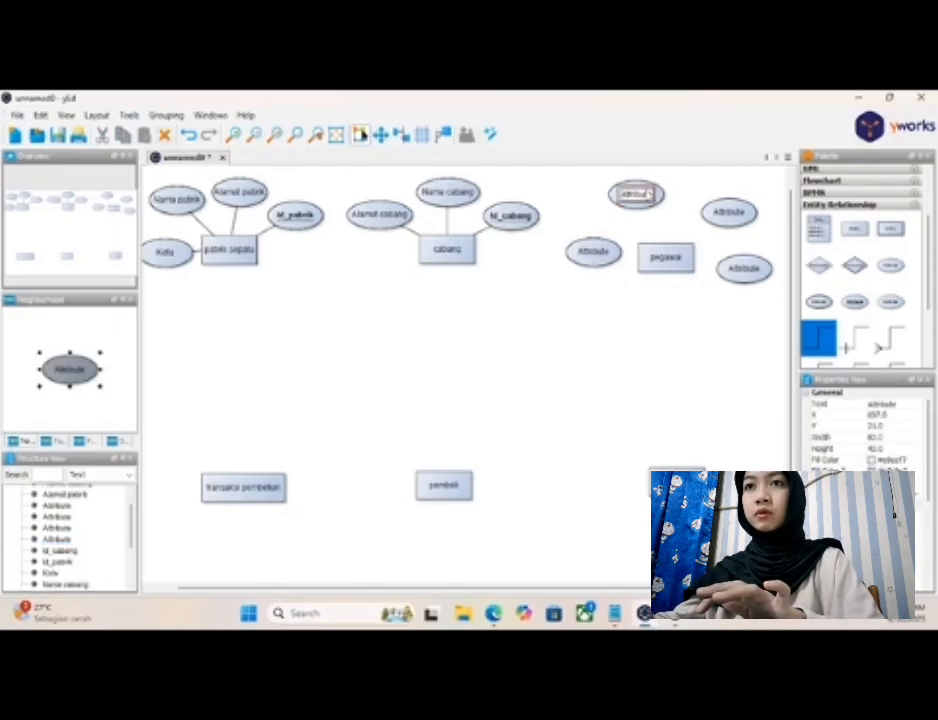
type("Id")
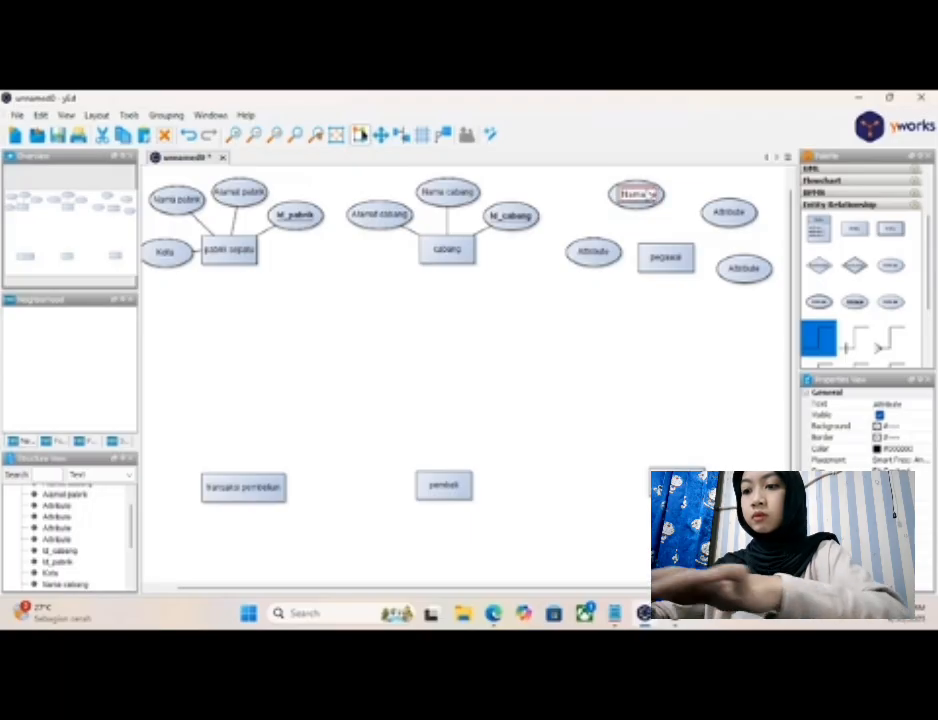
type("wai")
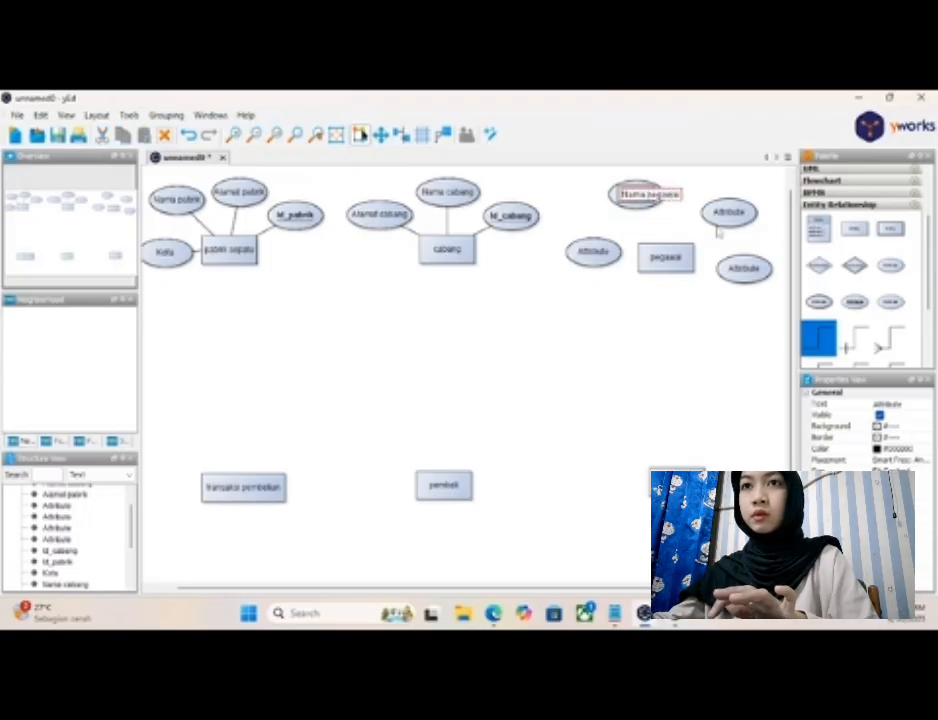
key("Return")
- Label the attribute to the upper right of "pegawai" as "TTL pegawai"
left_click(727, 216)
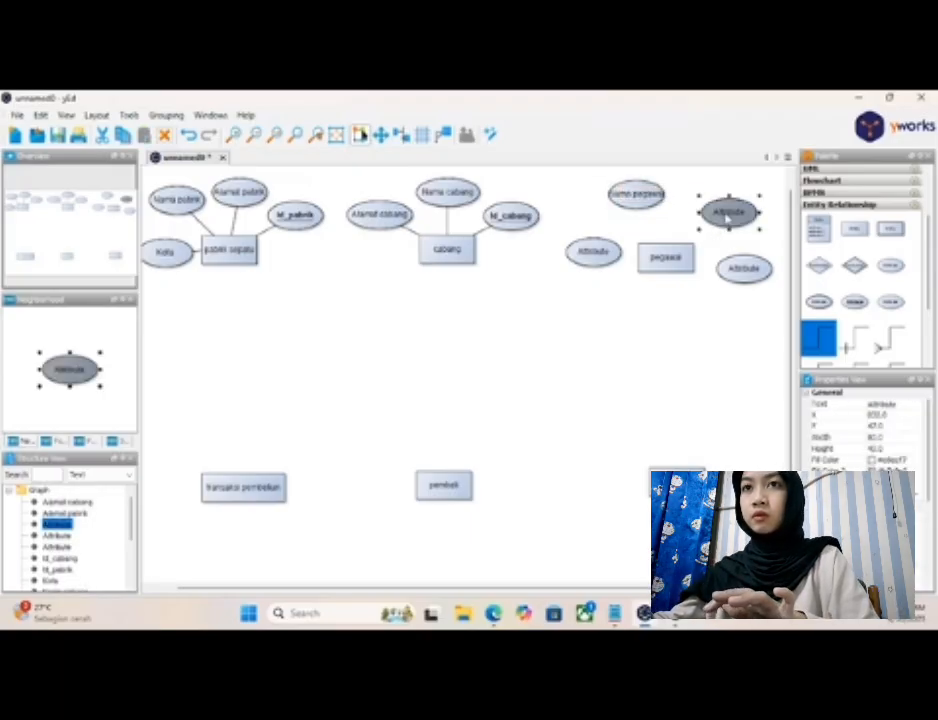
double_click(727, 213)
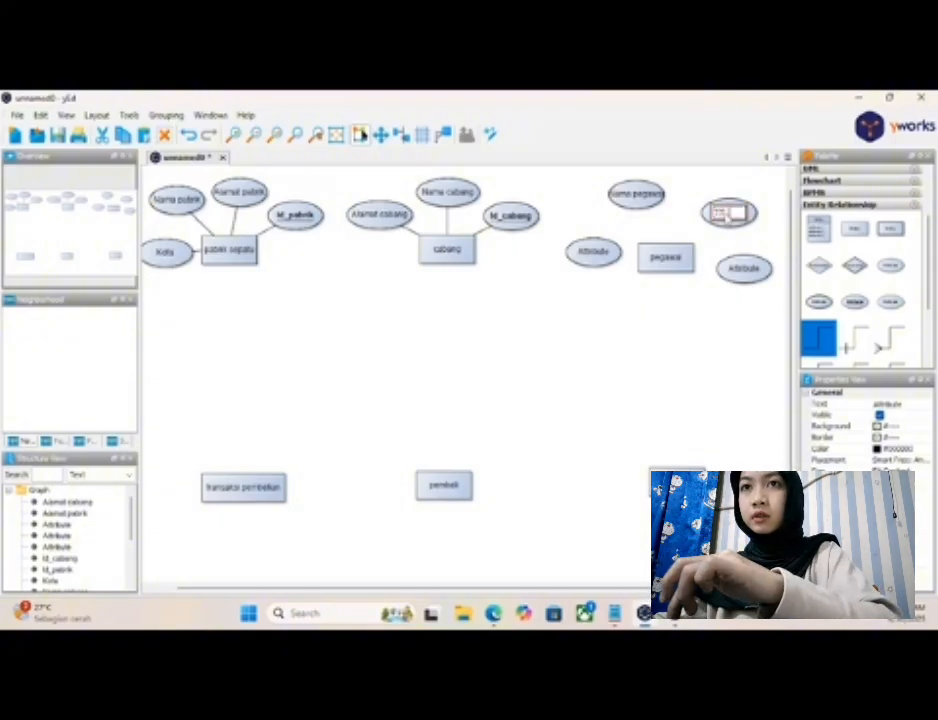
type("ID_pegawai")
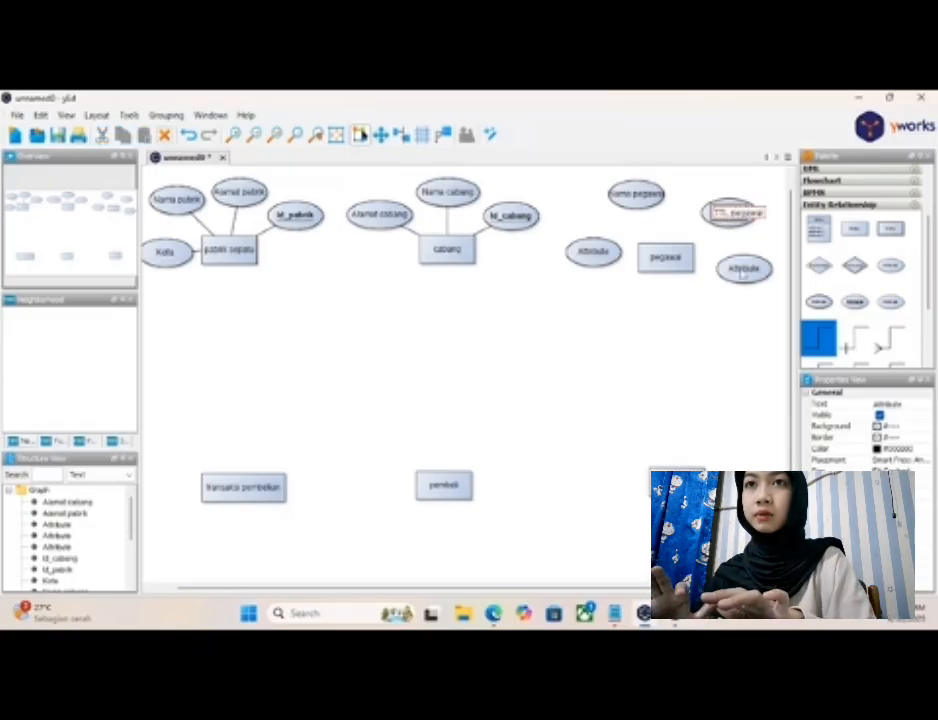
key("Return")
- Label the attribute to the right of "pegawai" as "Jabatan"
left_click(742, 272)
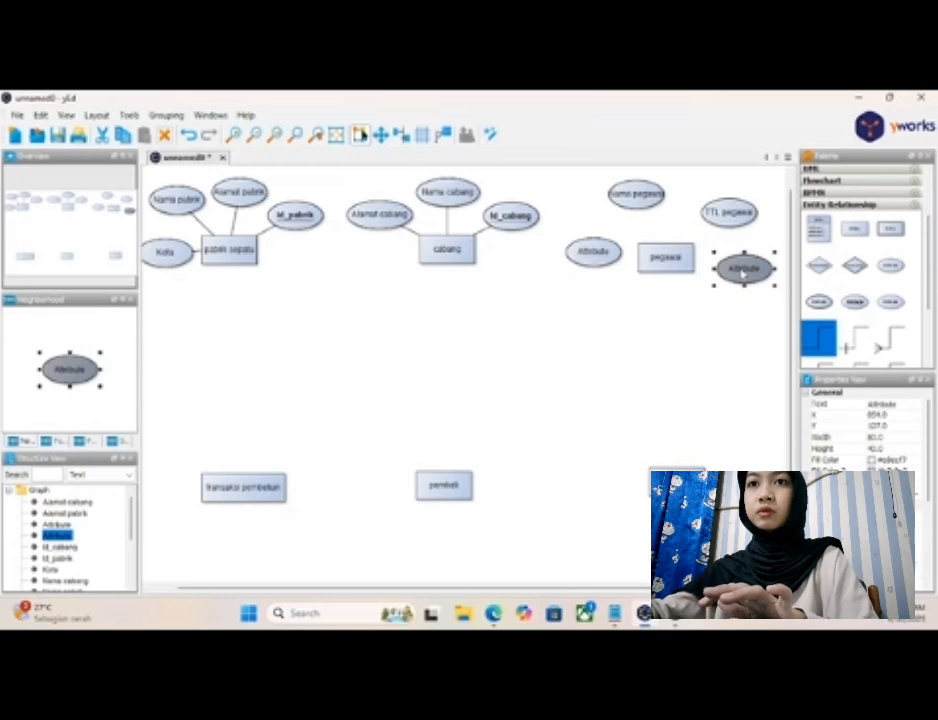
double_click(742, 270)
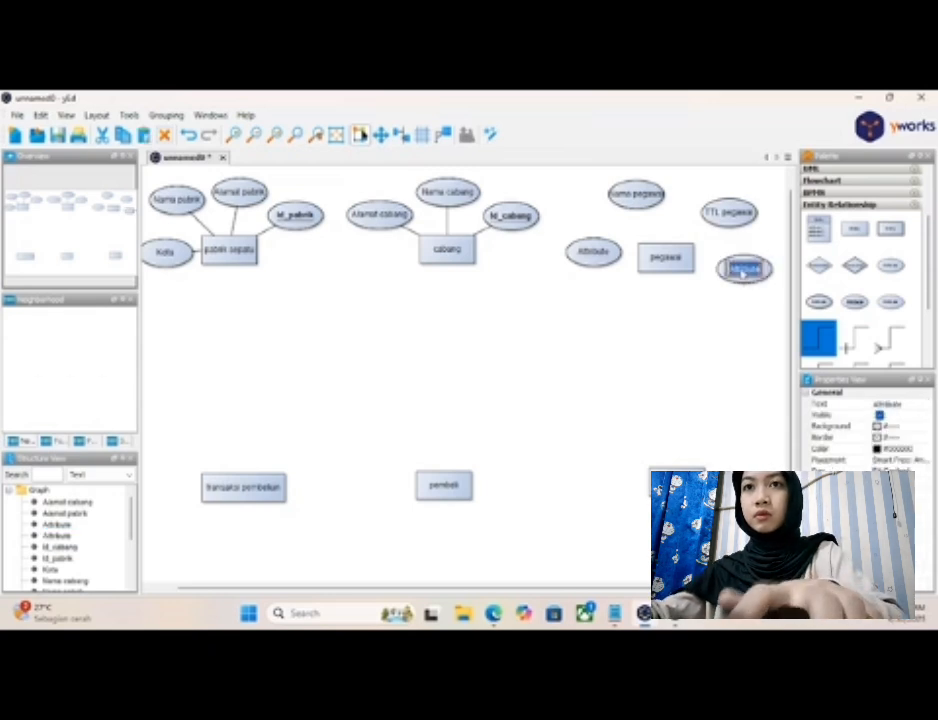
key("BackSpace")
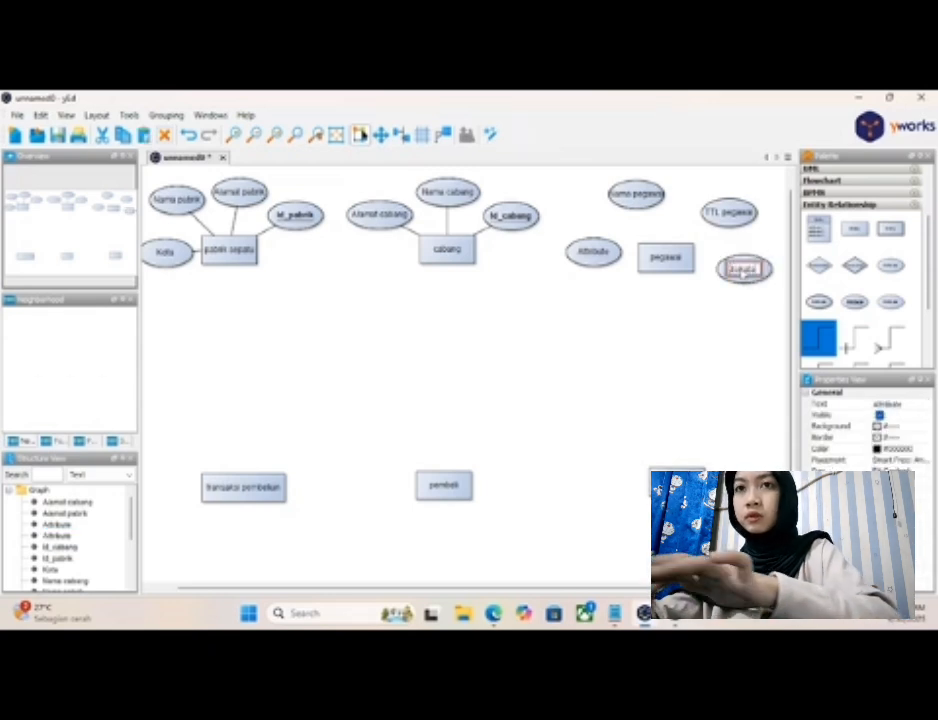
key("Return")
- Label the attribute to the left of "pegawai" as "ijazah", checking the attribute list in the Notepad notes
left_click(600, 252)
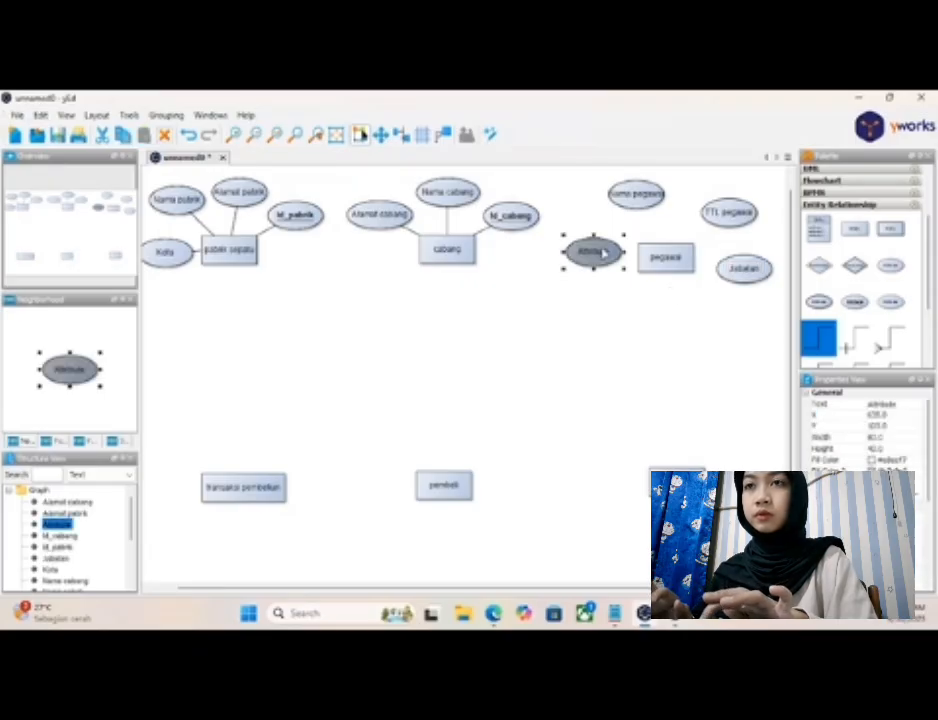
double_click(600, 252)
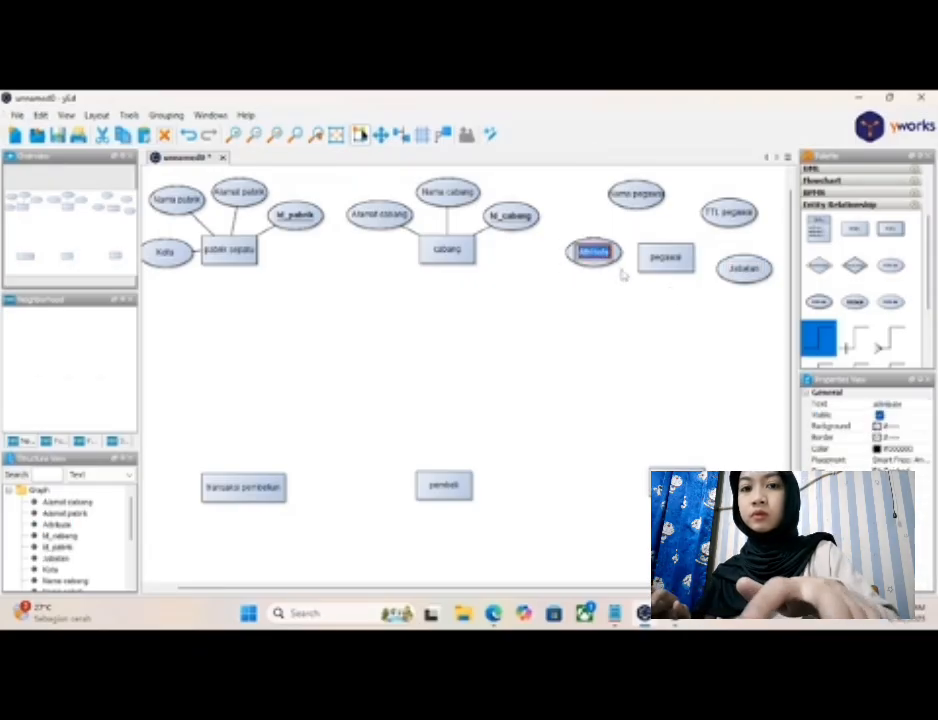
key("BackSpace")
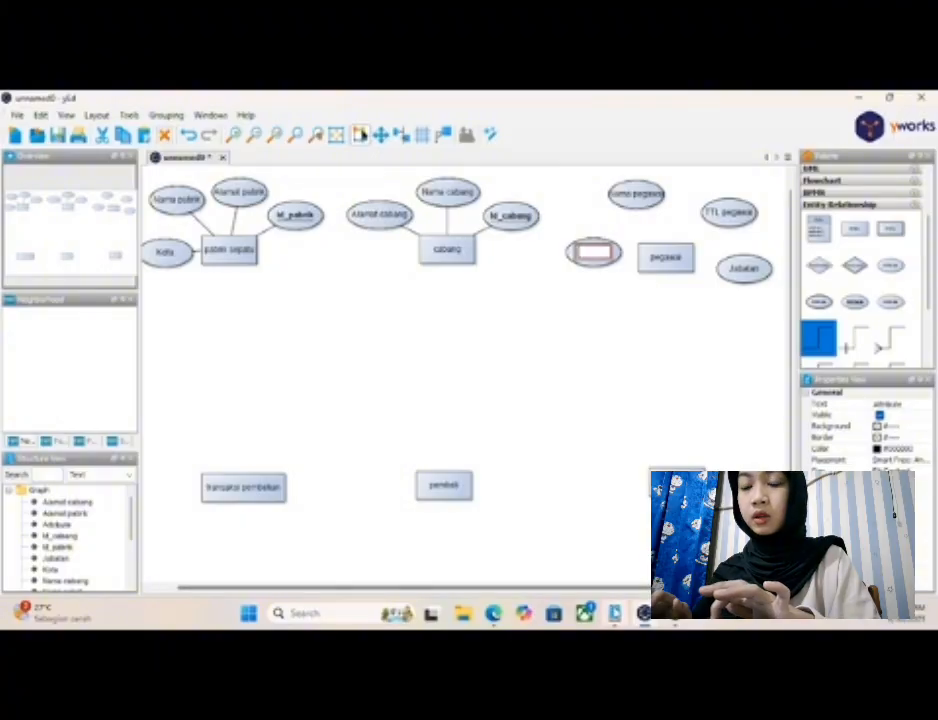
left_click(614, 613)
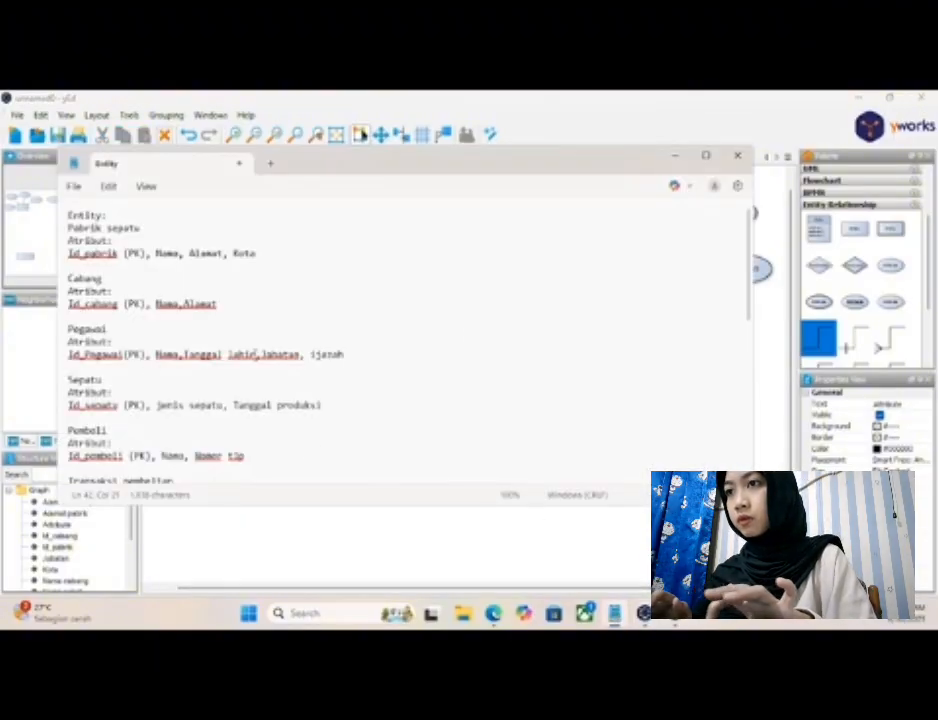
left_click(675, 158)
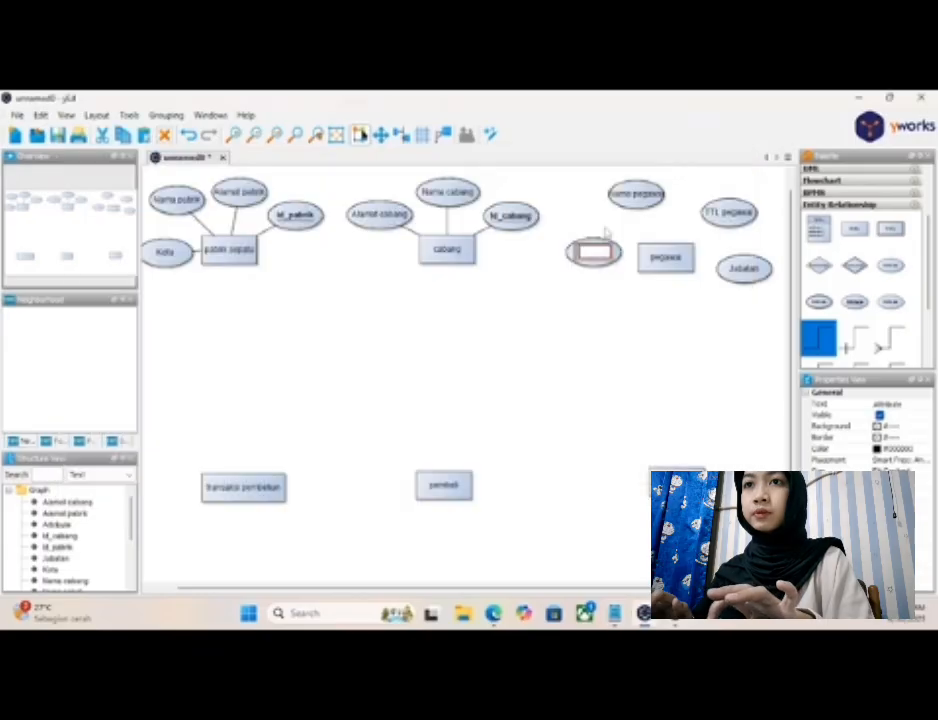
type("Gajih")
key("Return")
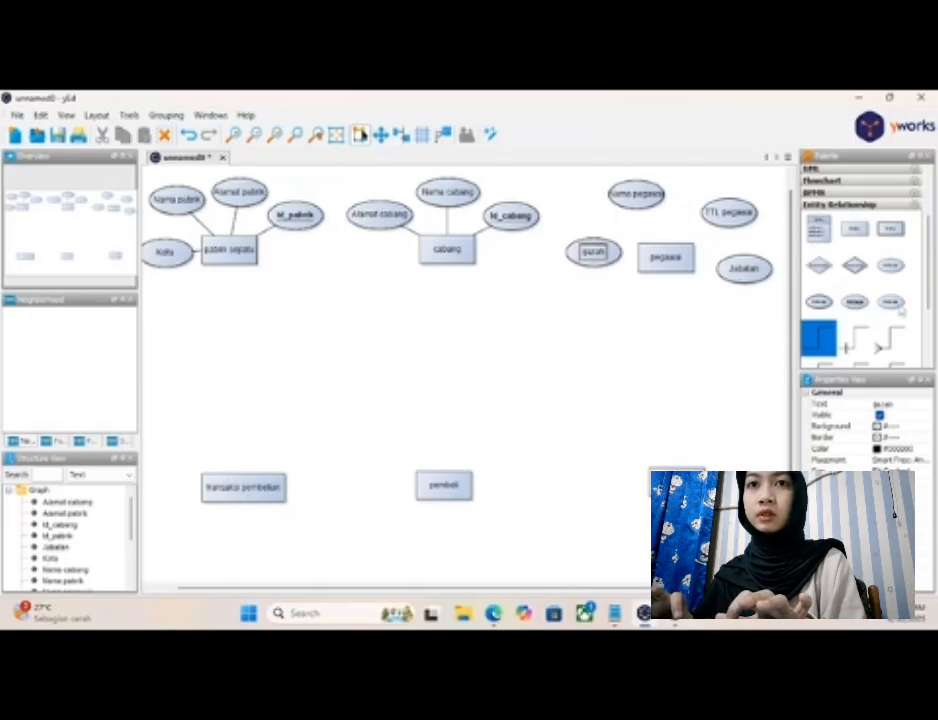
- Add an underlined key attribute labelled "Id_pegawai" below and to the right of the "pegawai" entity
left_click_drag(857, 305, 710, 310)
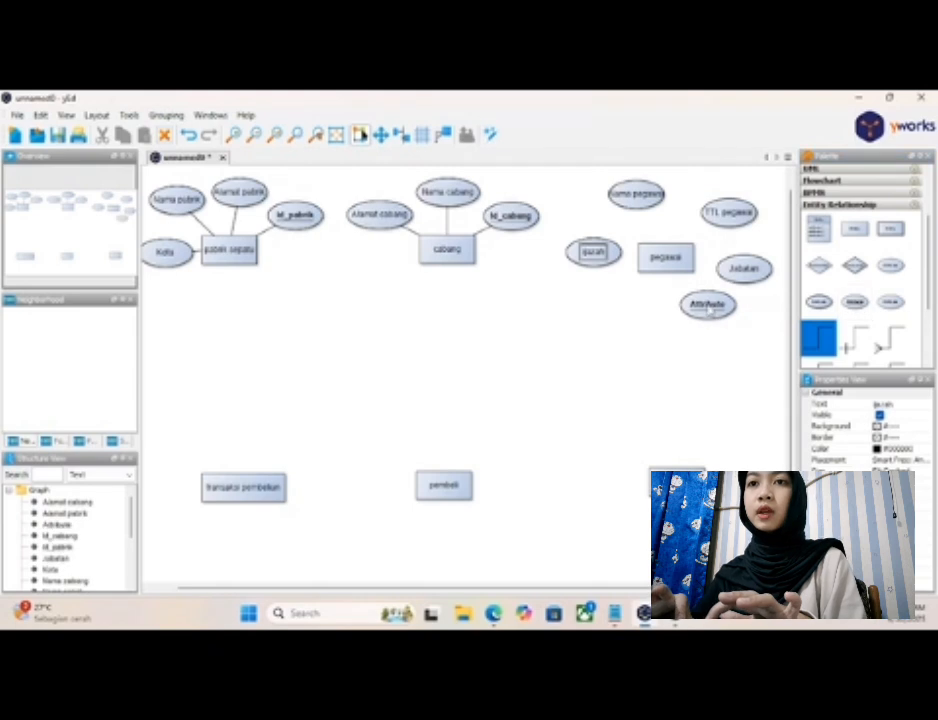
left_click(709, 307)
double_click(709, 306)
key("BackSpace")
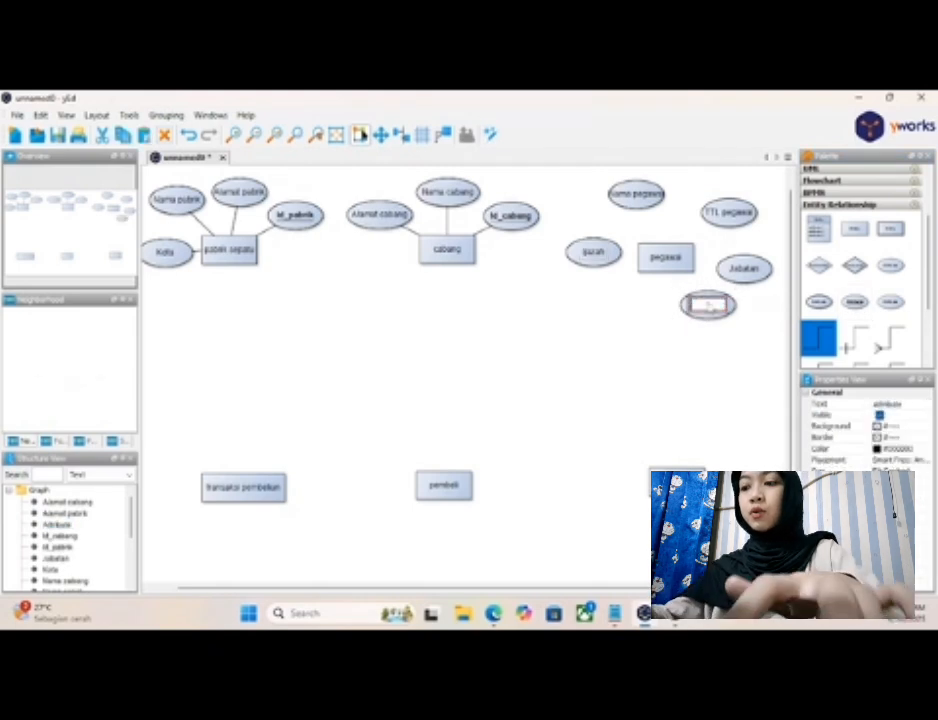
type("Id")
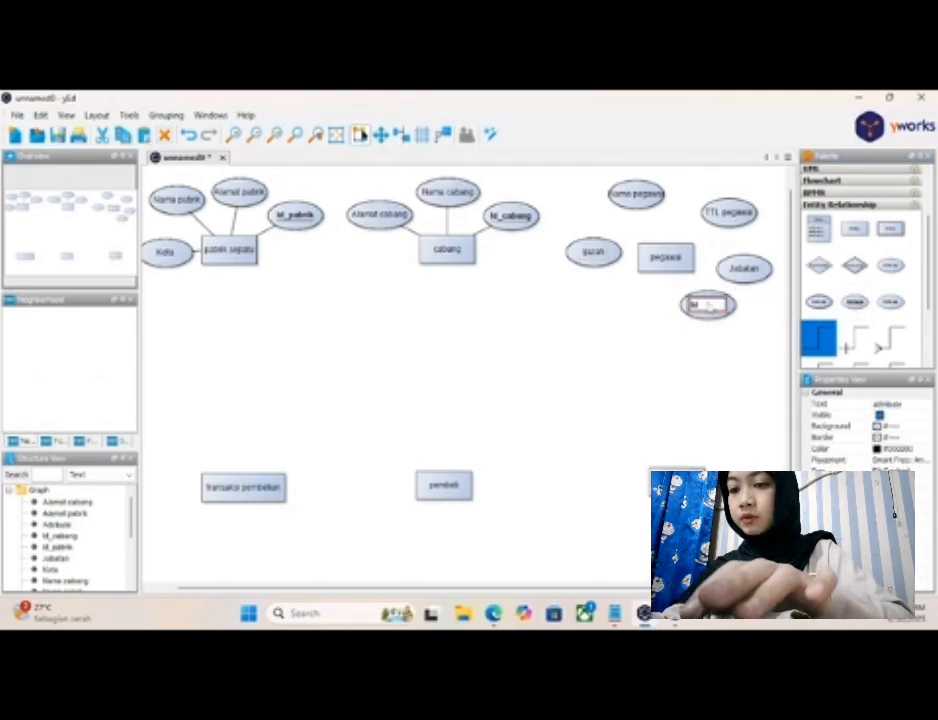
type("_pegawai")
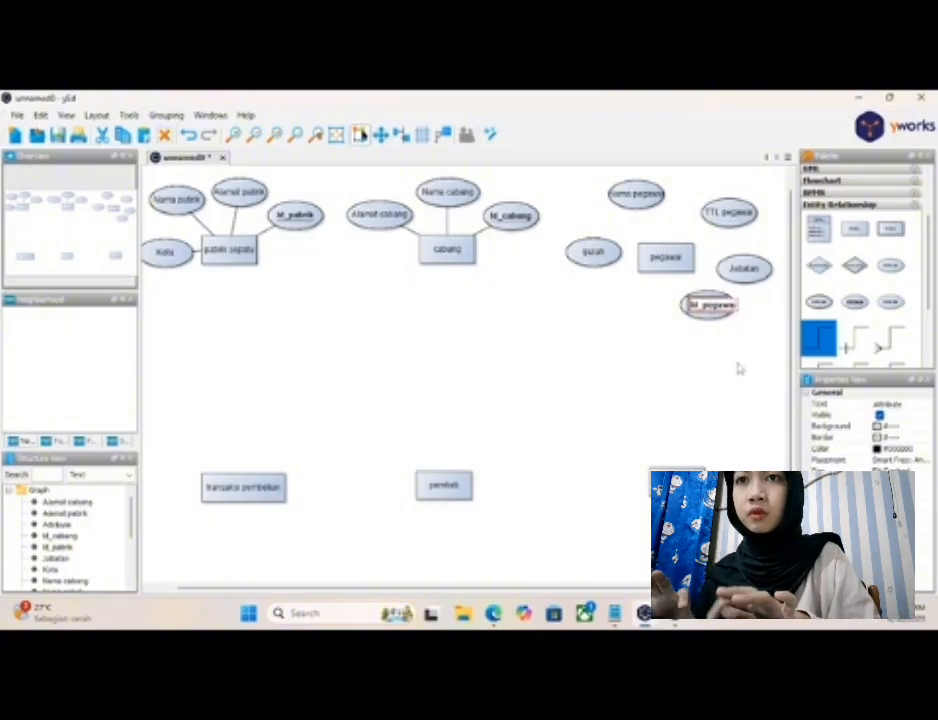
key("Return")
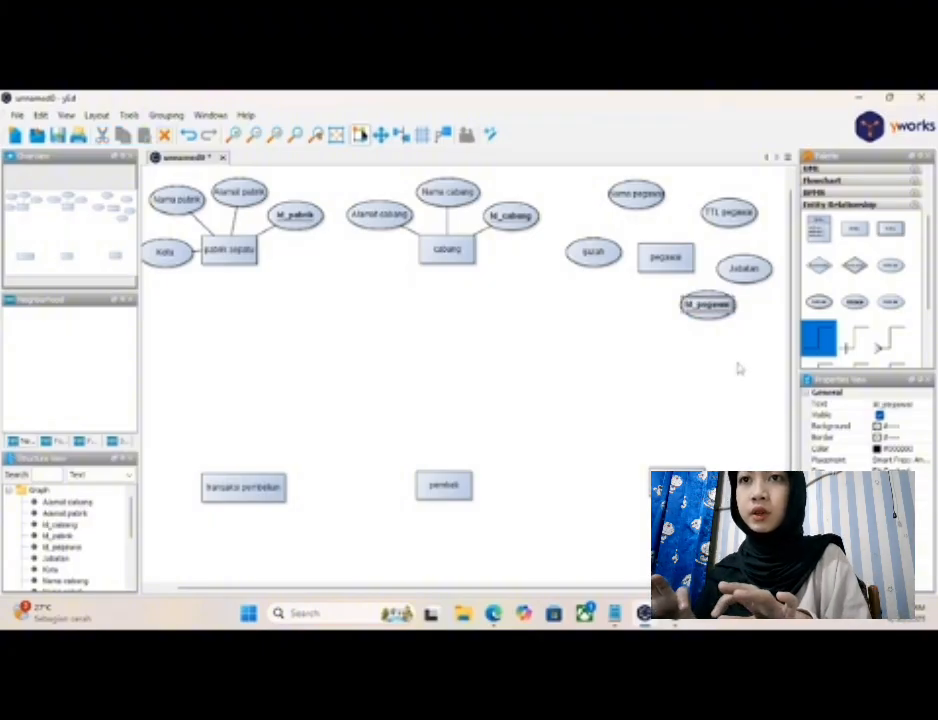
- Connect "pegawai" with plain unspecified lines to "Nama pegawai", "TTL pegawai", "ijazah" and "Jabatan"
scroll(820, 318, "down", 1)
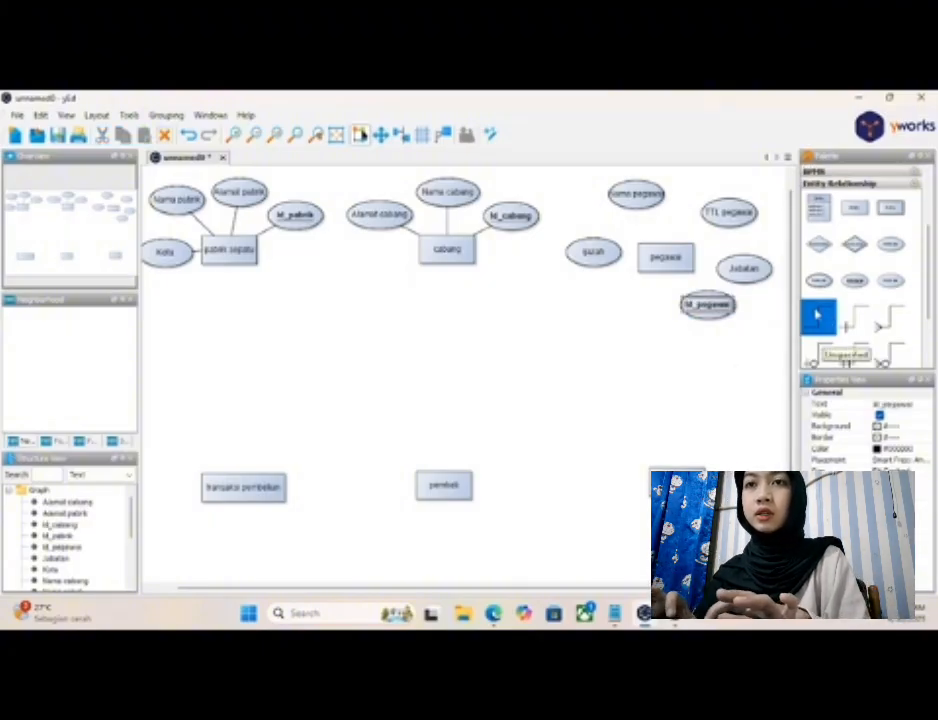
left_click(820, 318)
left_click_drag(666, 257, 644, 210)
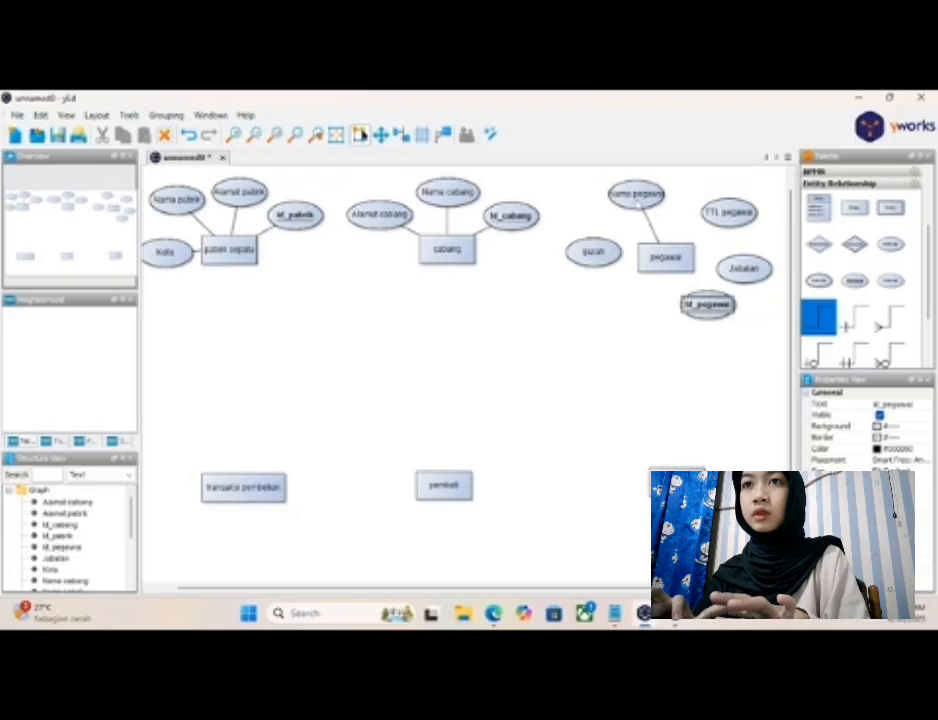
left_click_drag(677, 255, 716, 212)
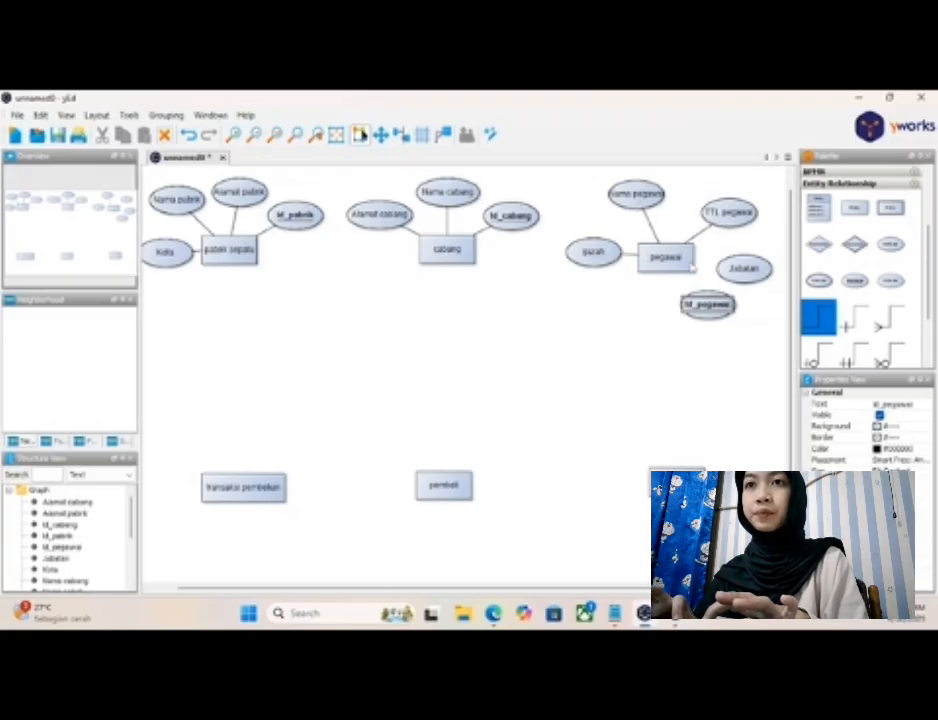
left_click_drag(683, 259, 740, 268)
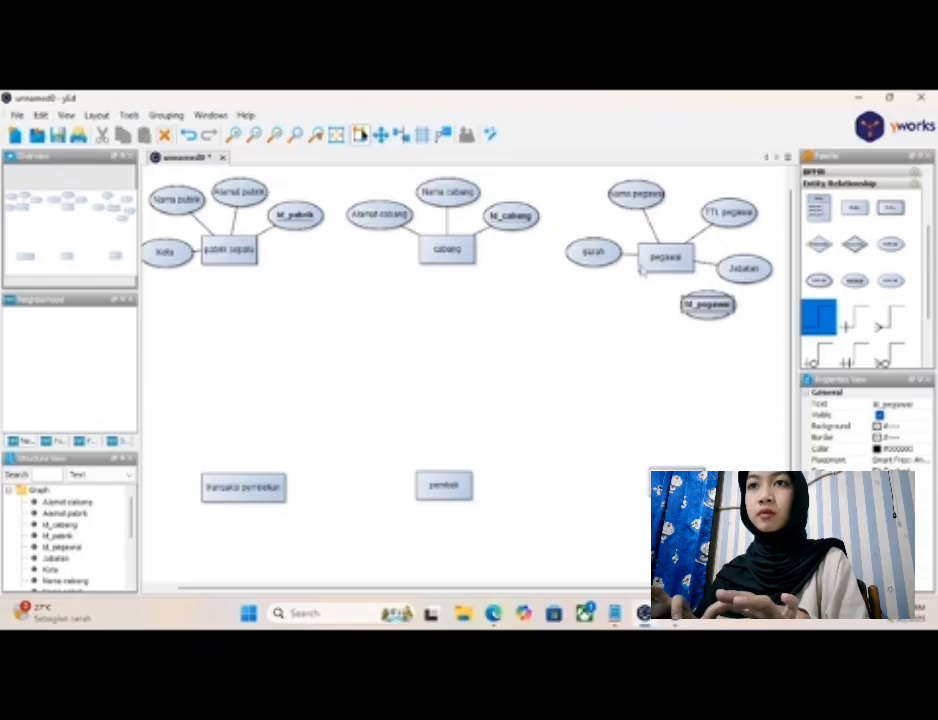
- Rearrange the attributes of "pegawai": shift "ijazah" and "Jabatan" upward, "TTL pegawai" beside "Nama pegawai", and "Id_pegawai" to the entity's right
left_click(598, 232)
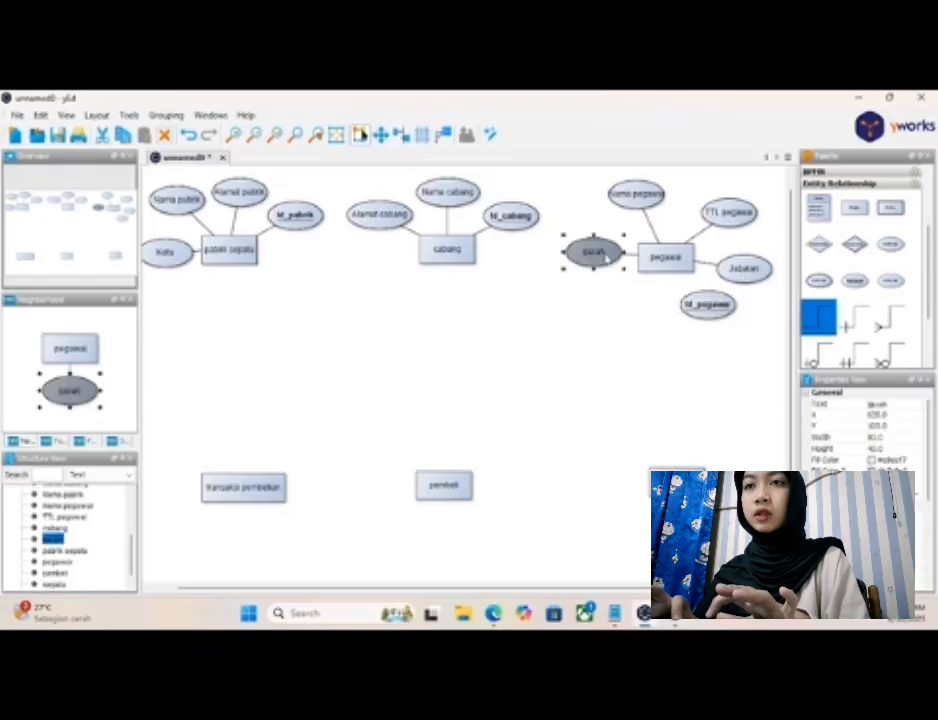
left_click_drag(603, 232, 602, 230)
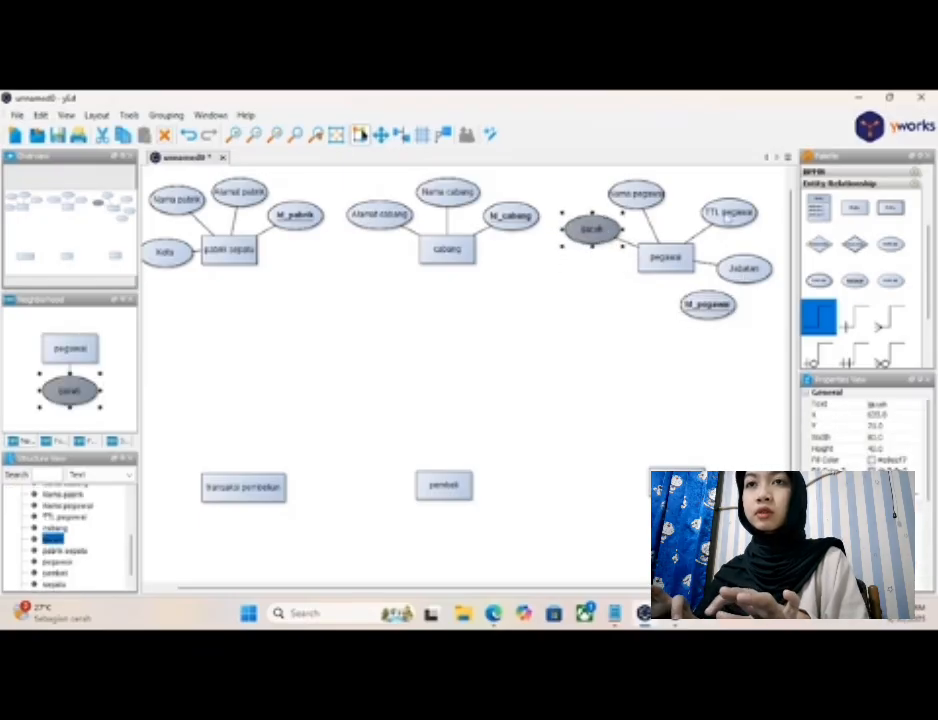
left_click_drag(728, 212, 697, 191)
left_click_drag(741, 264, 738, 220)
left_click_drag(712, 306, 746, 274)
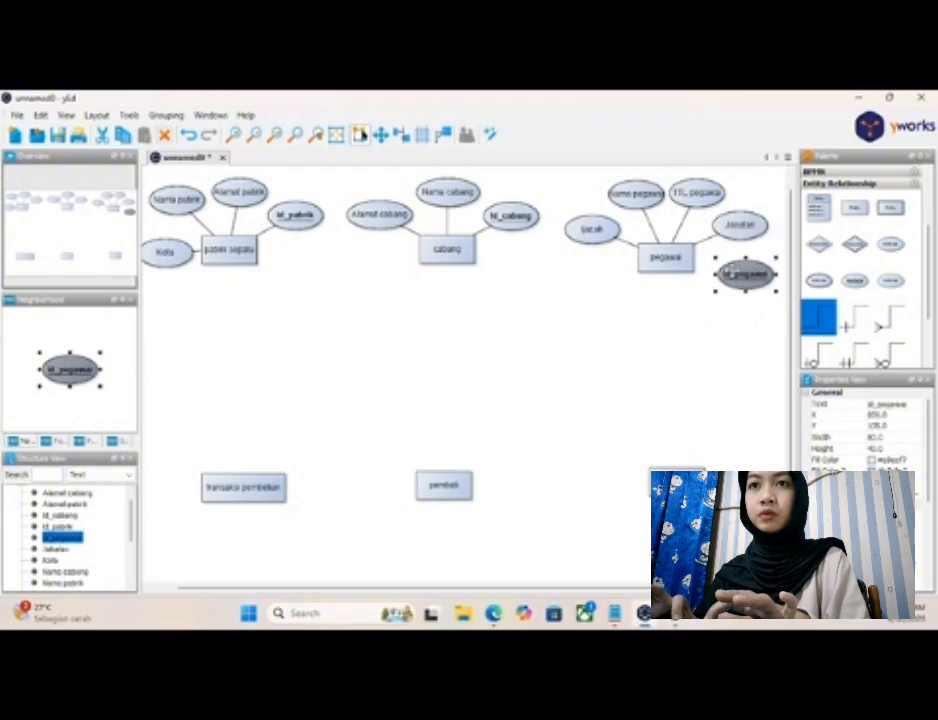
left_click(665, 258)
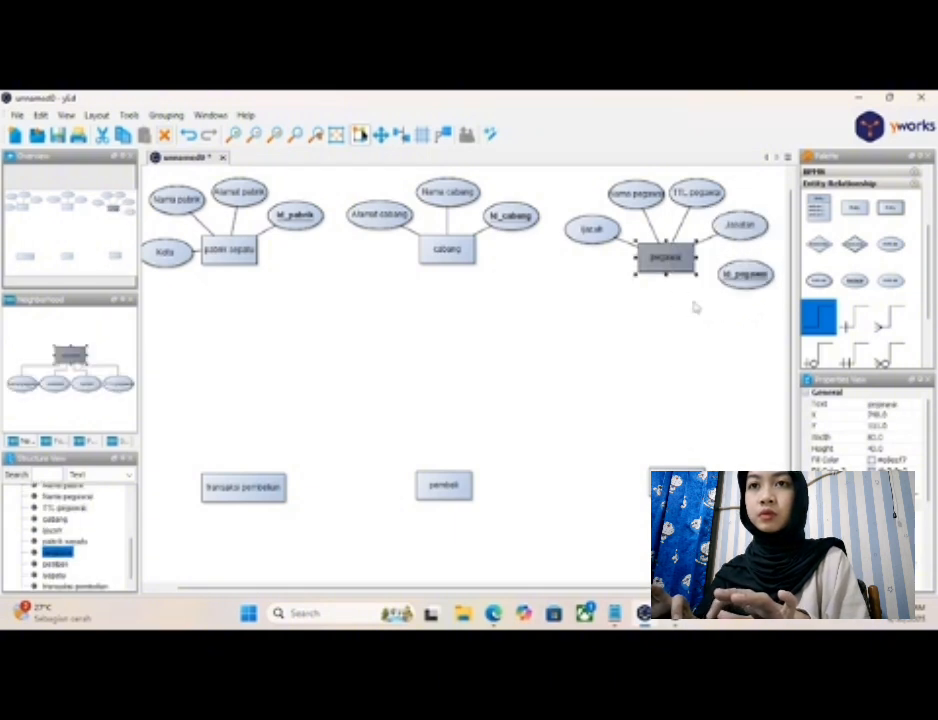
- Connect "pegawai" to "Id_pegawai" with a plain line and lower "ijazah" so it sits beside the entity
left_click(693, 292)
left_click_drag(686, 262, 759, 265)
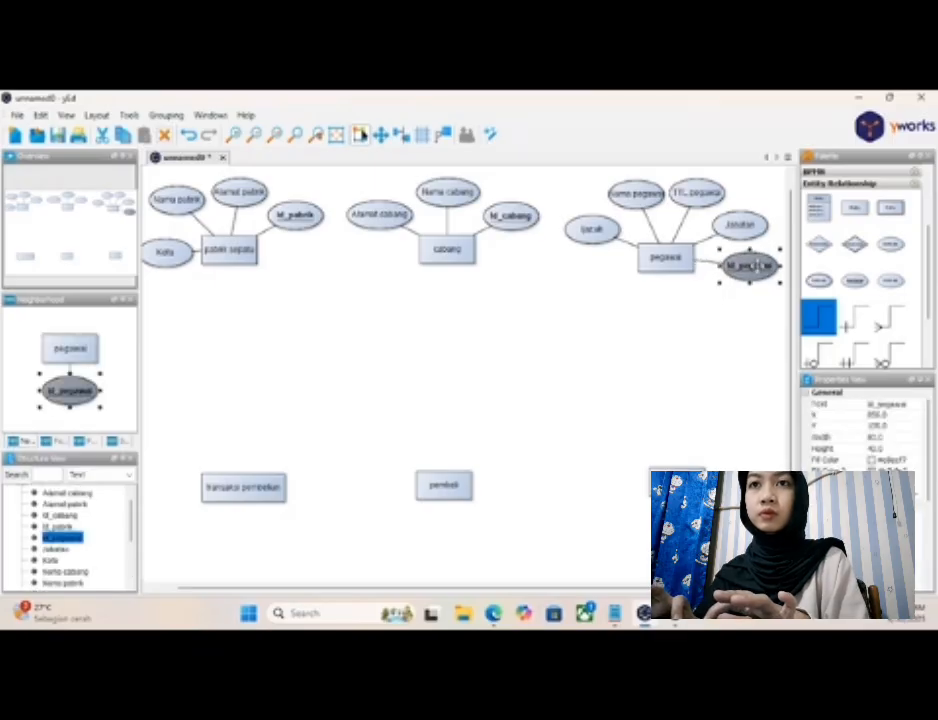
left_click(604, 231)
left_click_drag(606, 232, 597, 244)
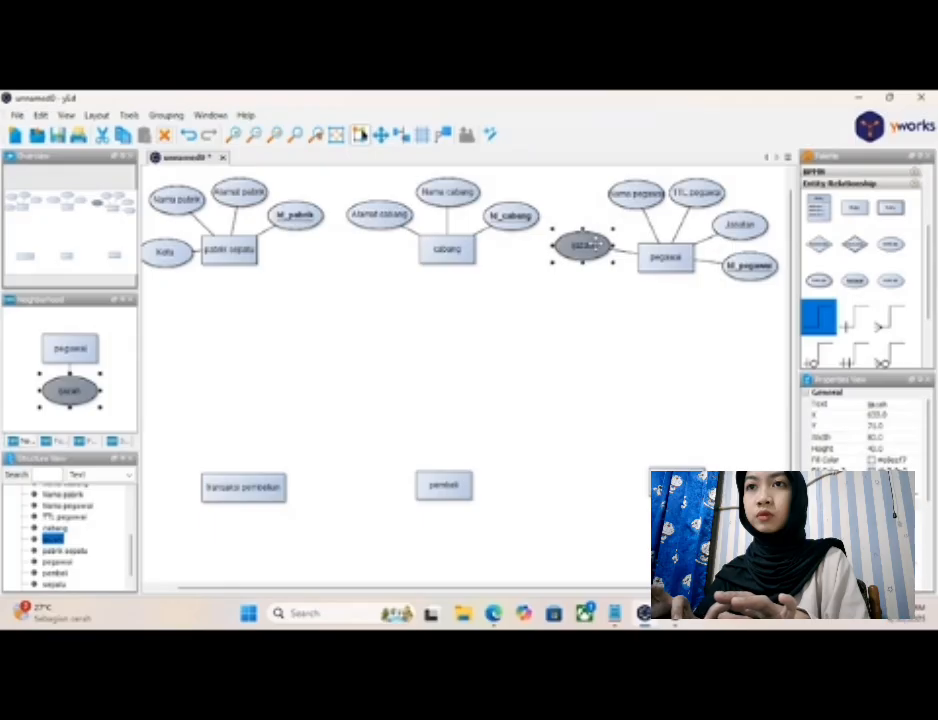
left_click_drag(594, 244, 607, 247)
- Space the "pegawai" attributes evenly by shifting "Nama pegawai" and "TTL pegawai" left, raising "Jabatan", and pulling "Id_pegawai" level with the entity
left_click(645, 196)
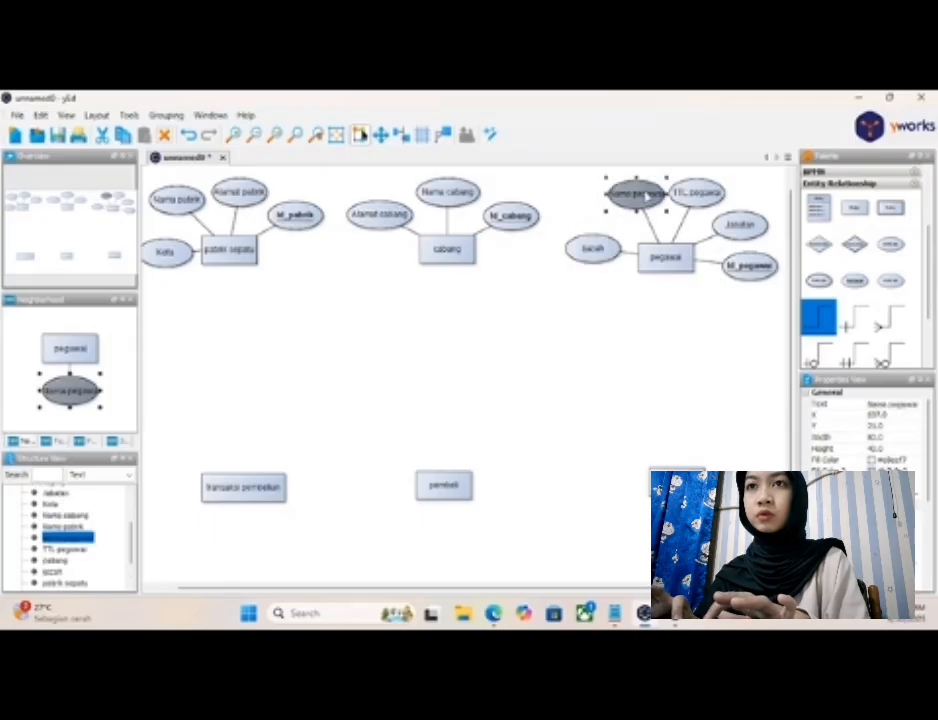
left_click_drag(645, 196, 618, 204)
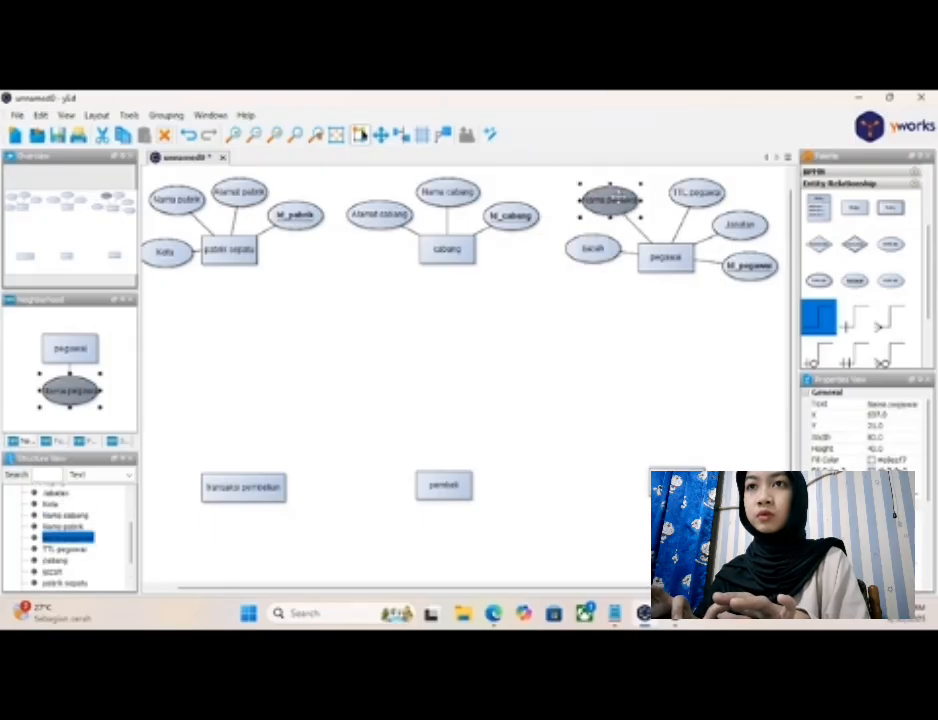
left_click(641, 218)
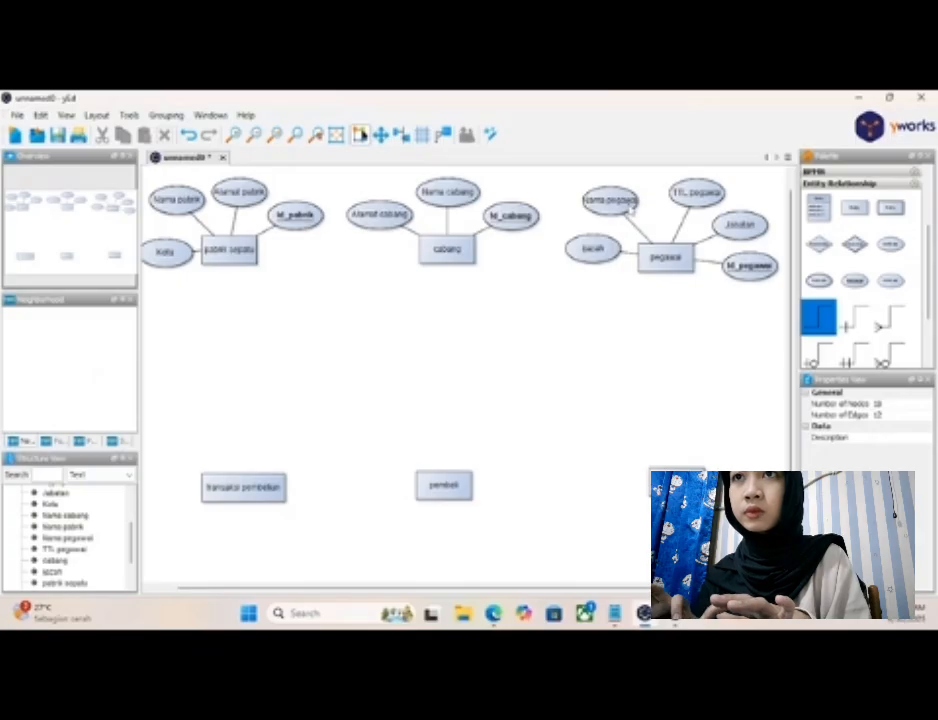
left_click(630, 205)
left_click_drag(643, 200, 680, 191)
left_click(697, 192)
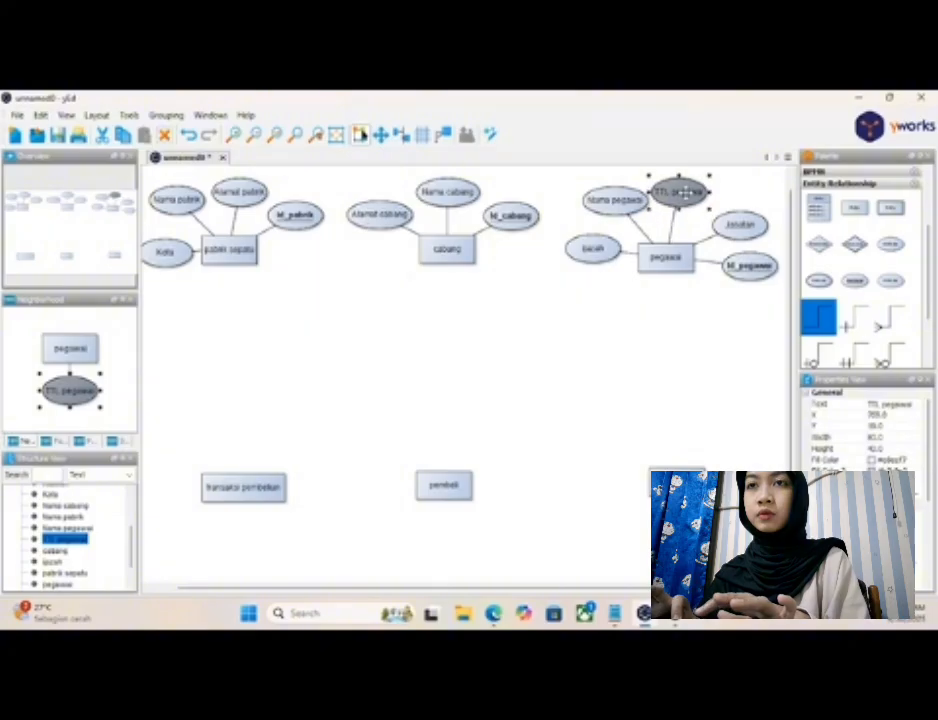
left_click(738, 222)
left_click_drag(740, 220, 732, 216)
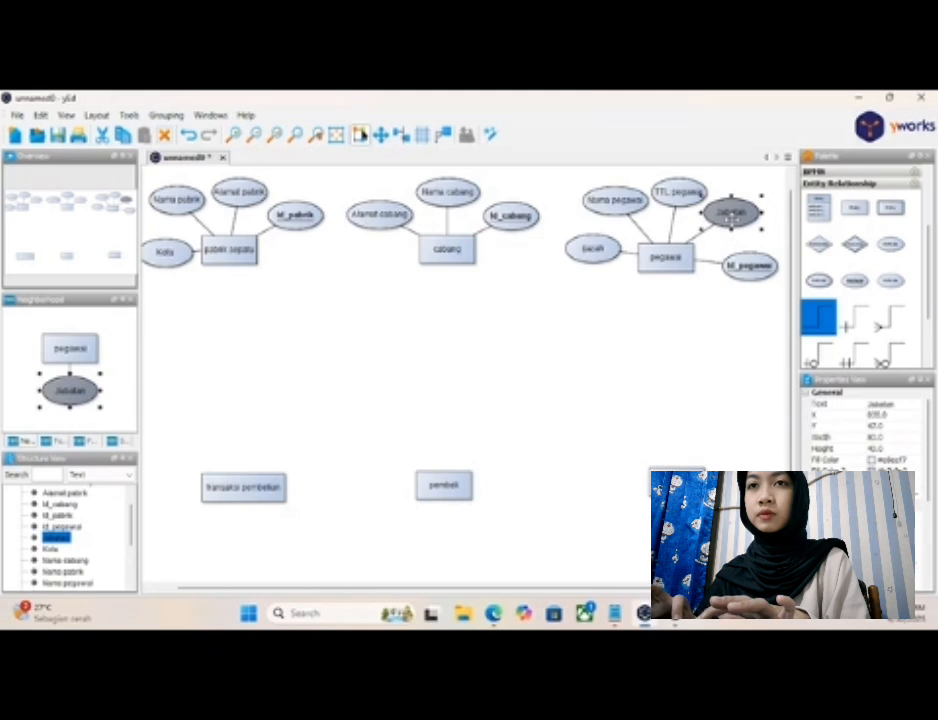
left_click(744, 268)
left_click_drag(743, 268, 735, 259)
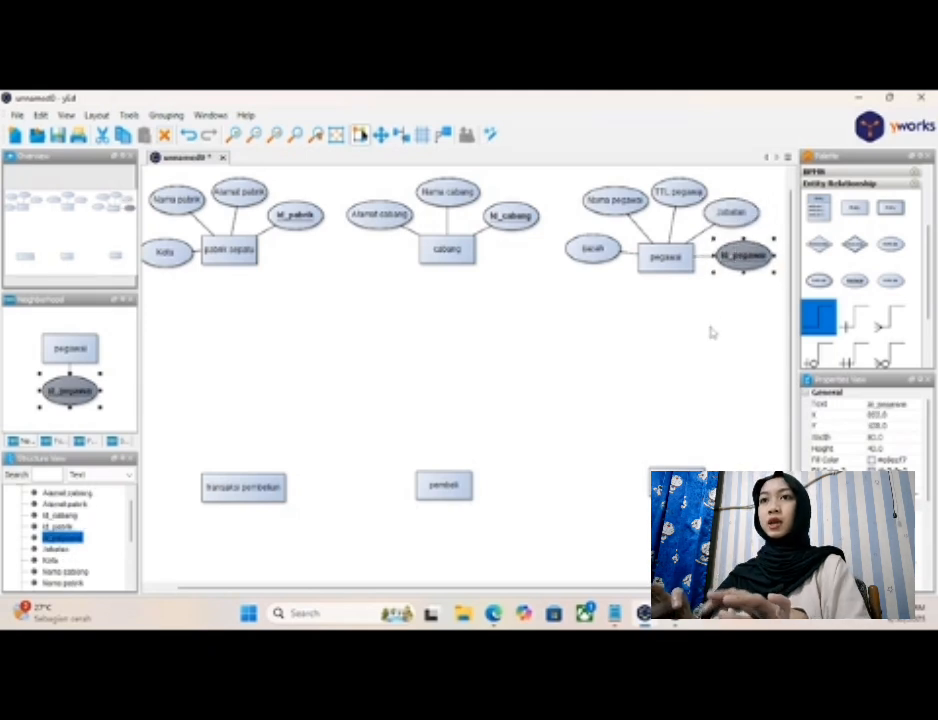
left_click(676, 337)
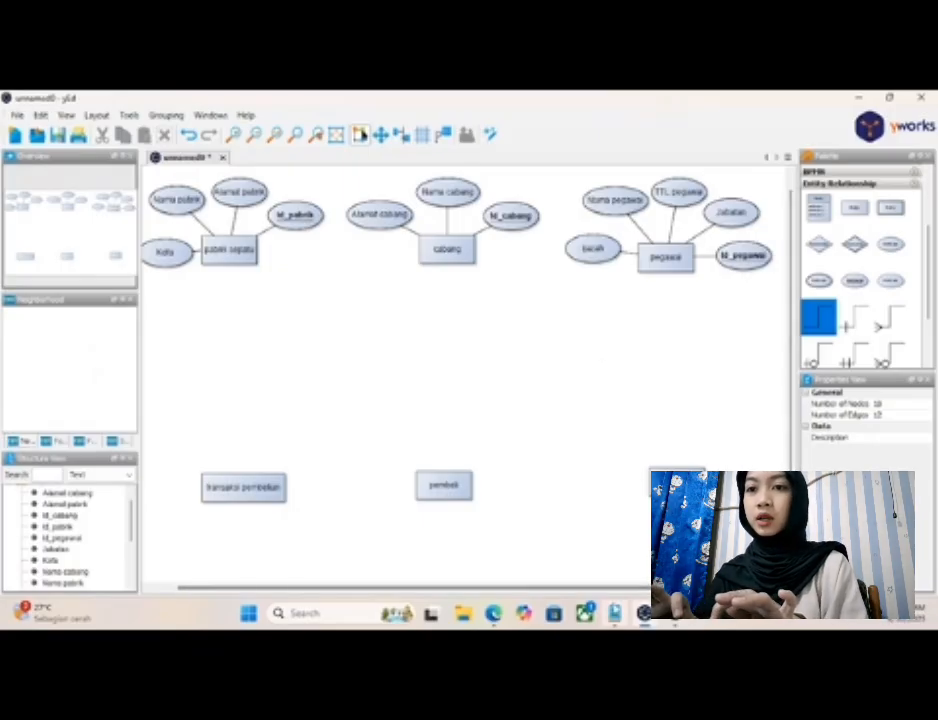
- Check the Sepatu attributes in the Notepad notes and place two plain attributes above and to the right of the "sepatu" entity
left_click(614, 613)
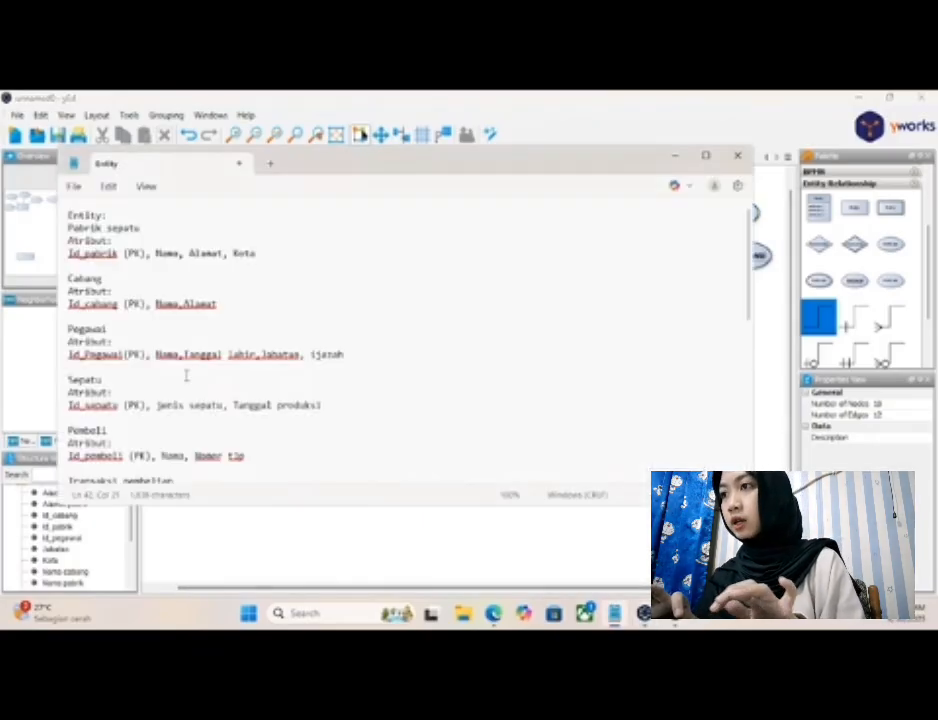
scroll(186, 373, "down", 3)
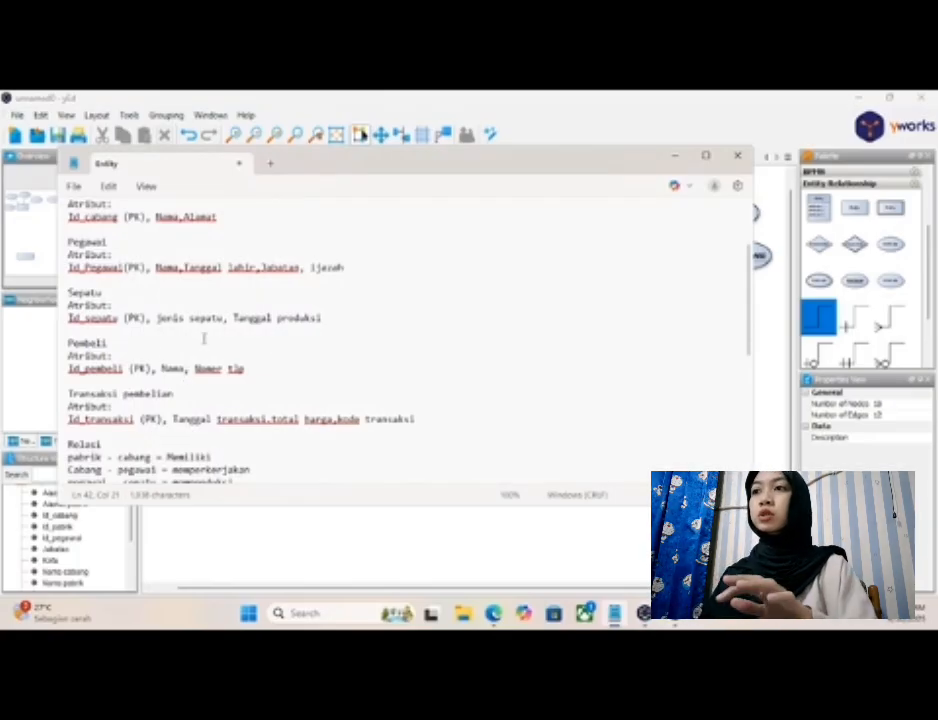
left_click(674, 155)
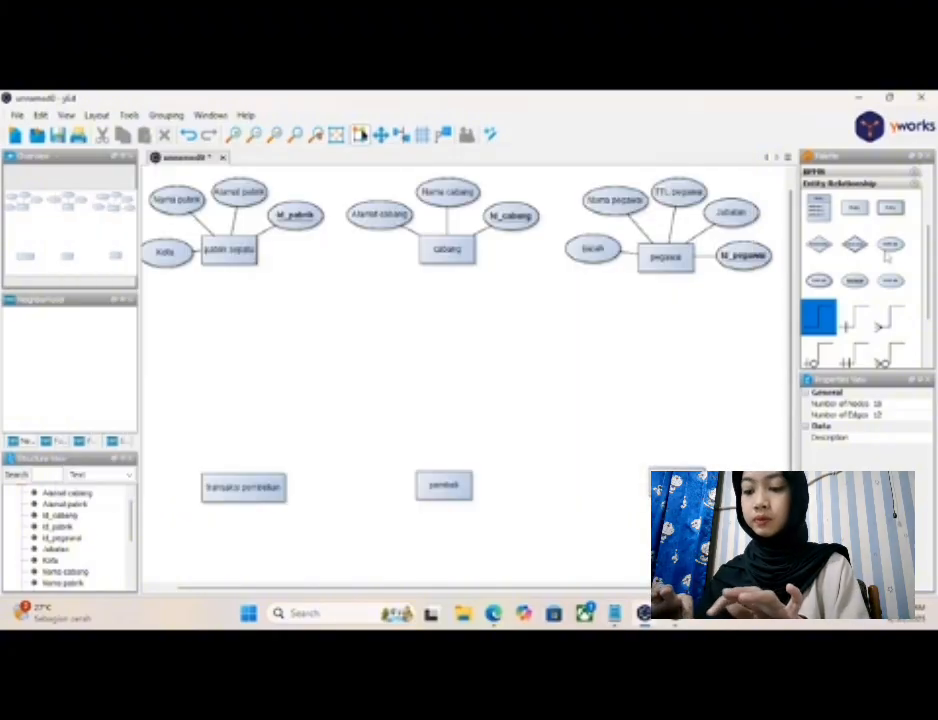
left_click_drag(890, 258, 671, 420)
left_click_drag(894, 253, 750, 487)
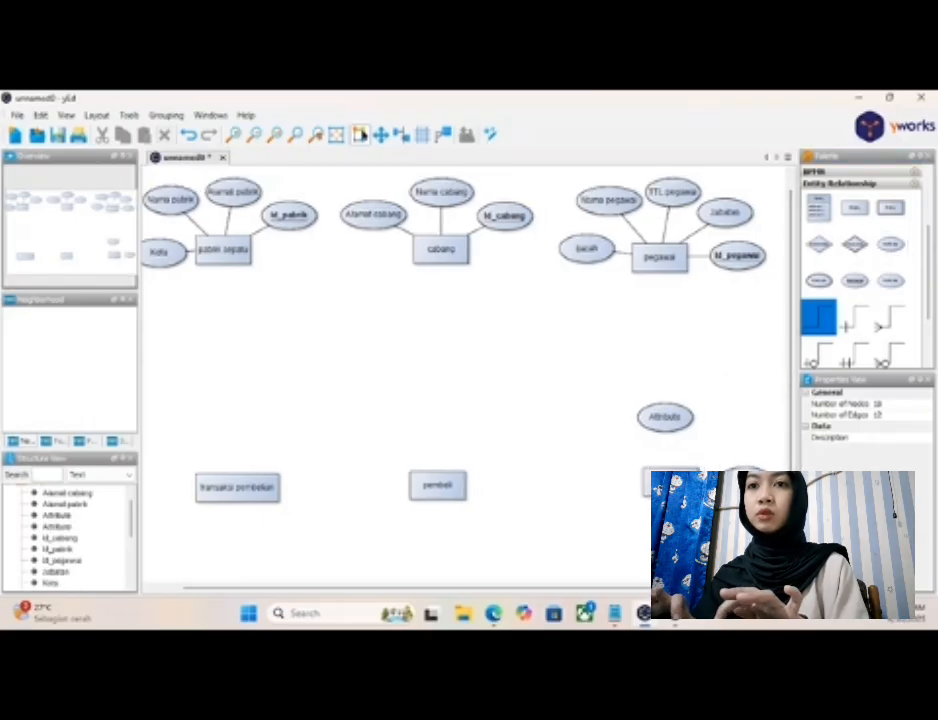
- Label the attribute above "sepatu" as "Jenis sepatu" and the one beside it as "Tanggal produksi"
left_click(670, 420)
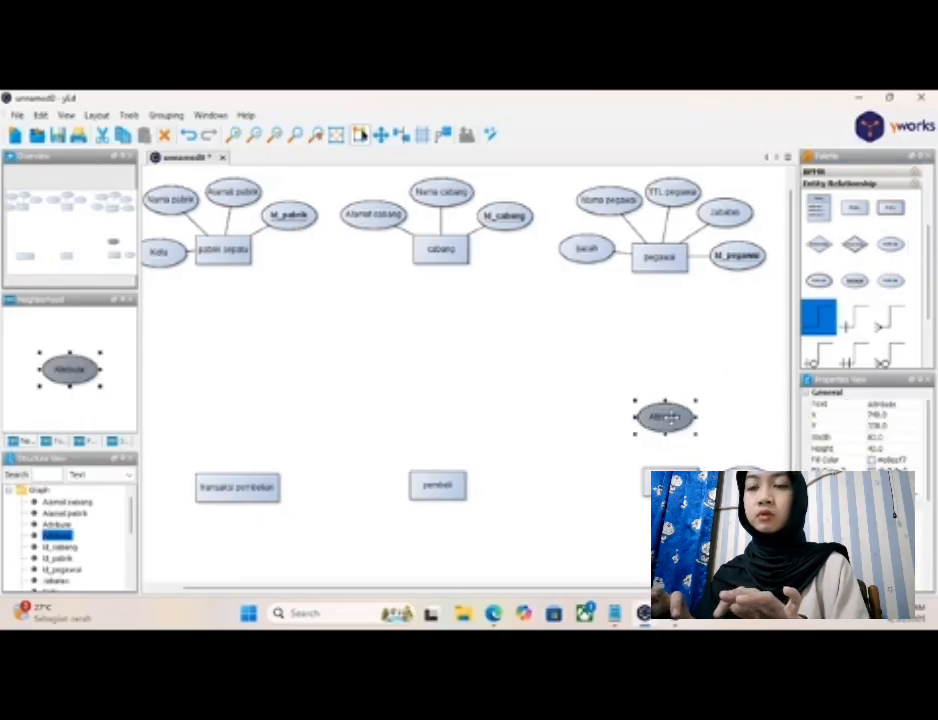
double_click(668, 418)
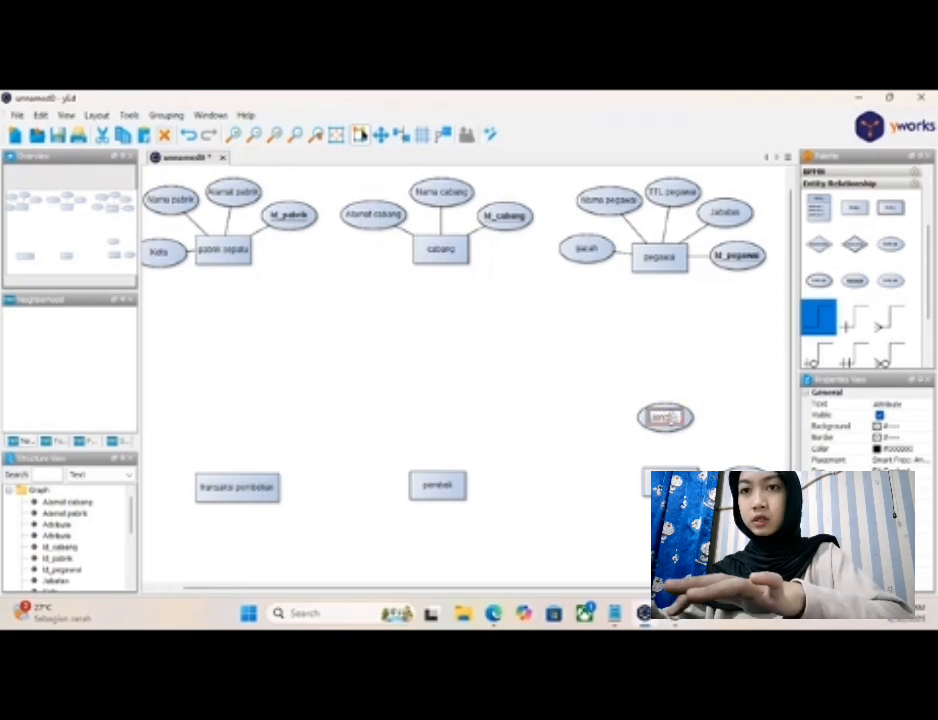
type("jenis sepatu")
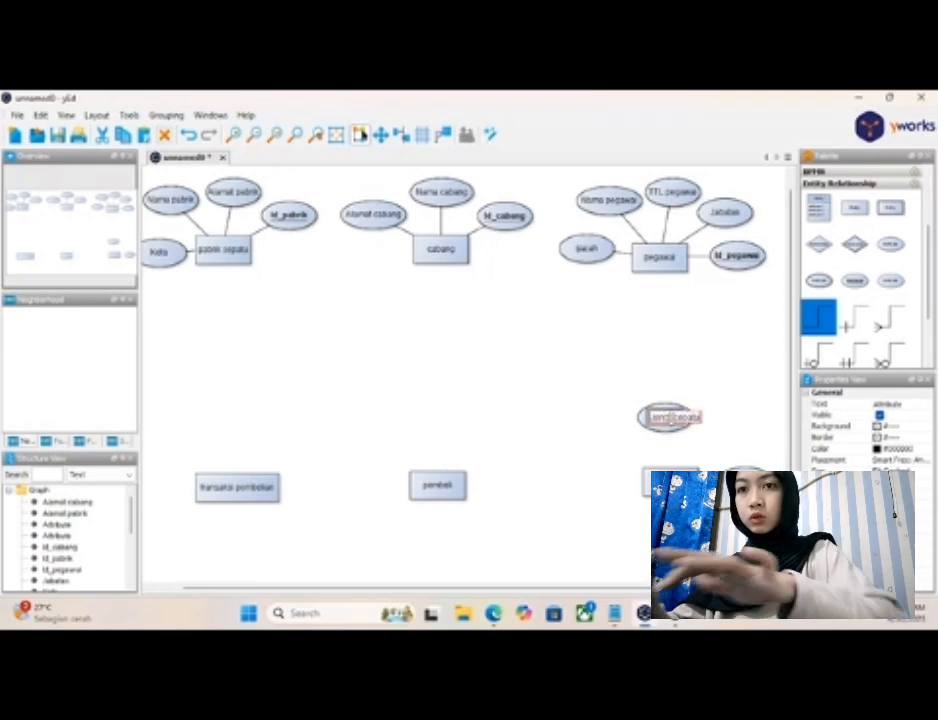
key("Return")
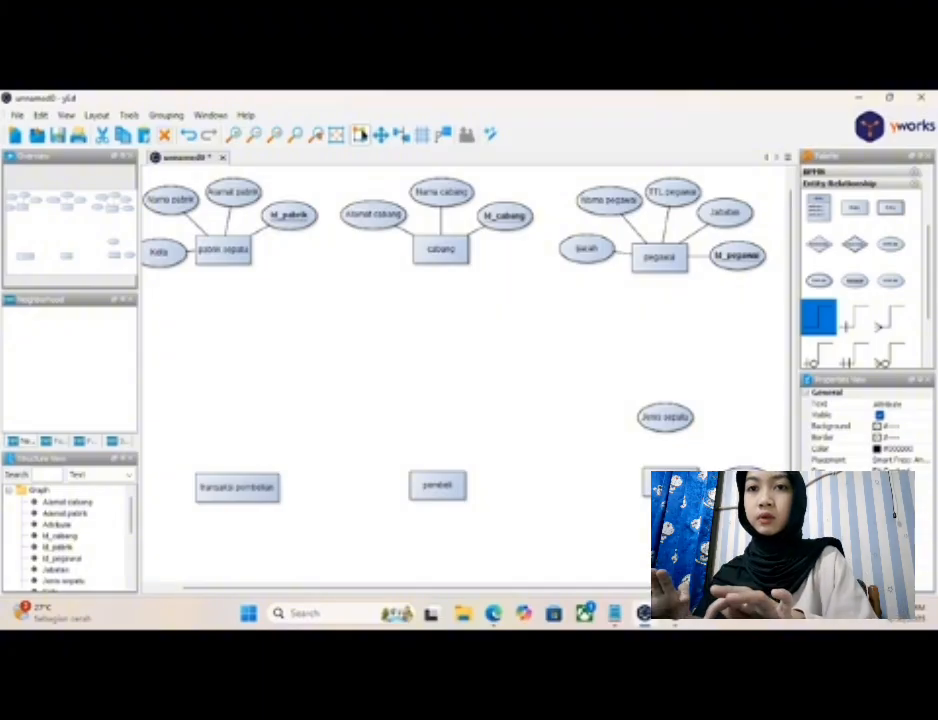
key("Return")
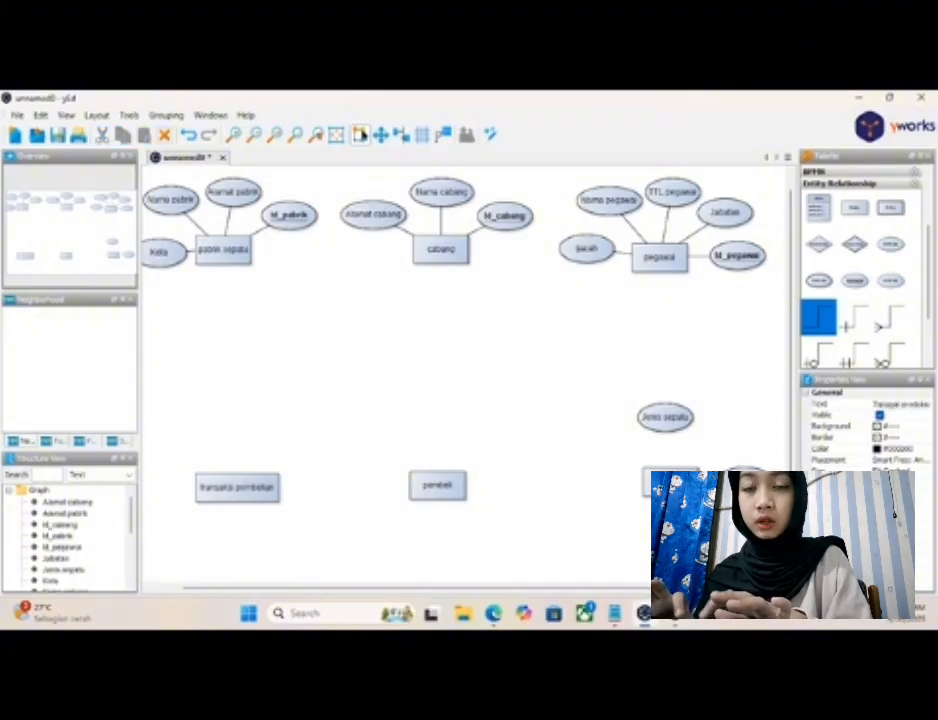
- Widen the "Tanggal produksi" ellipse to fit its text and connect "sepatu" with plain lines to "Jenis sepatu" and "Tanggal produksi"
left_click(745, 482)
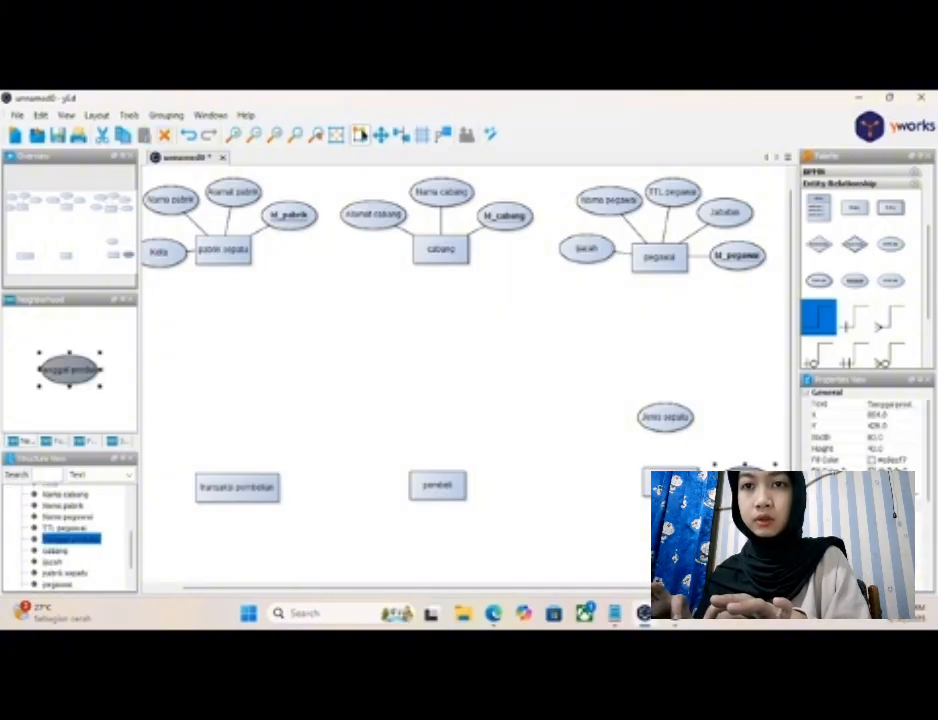
left_click_drag(775, 481, 791, 481)
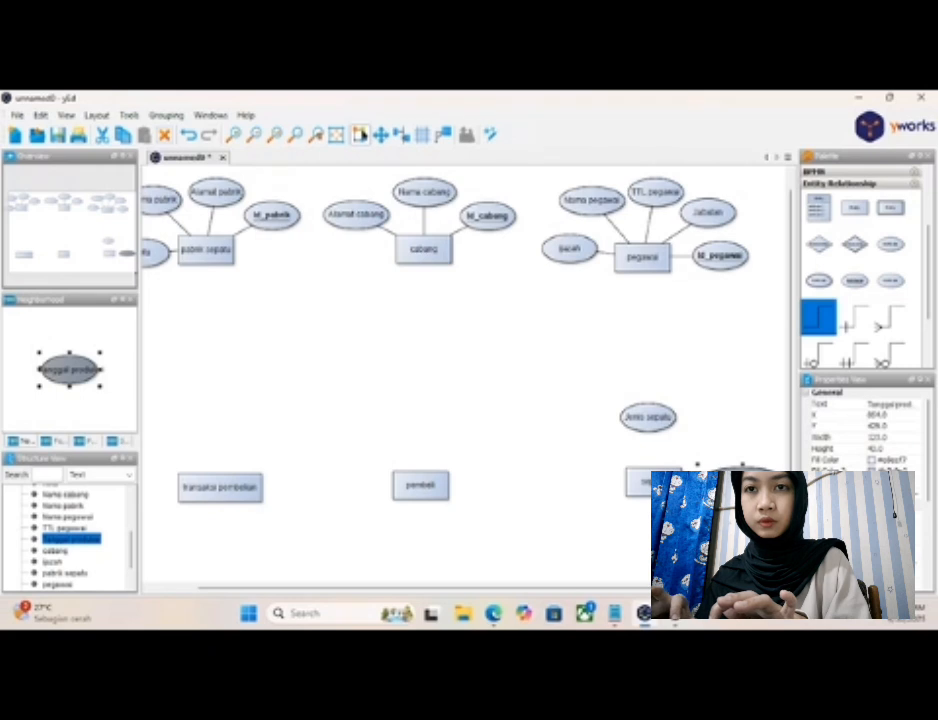
left_click_drag(737, 484, 731, 482)
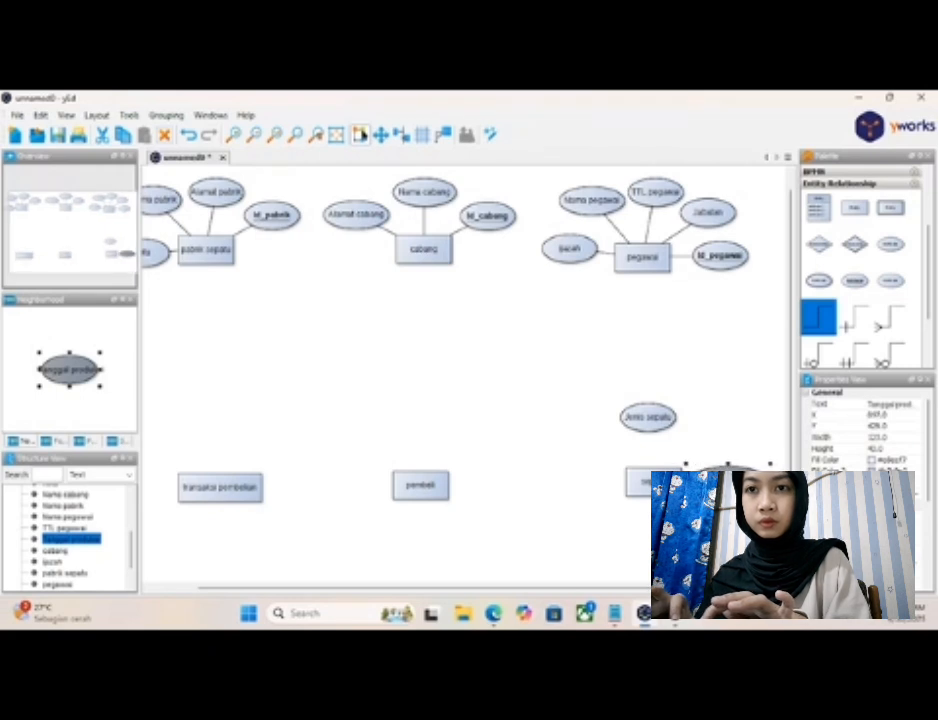
left_click(645, 345)
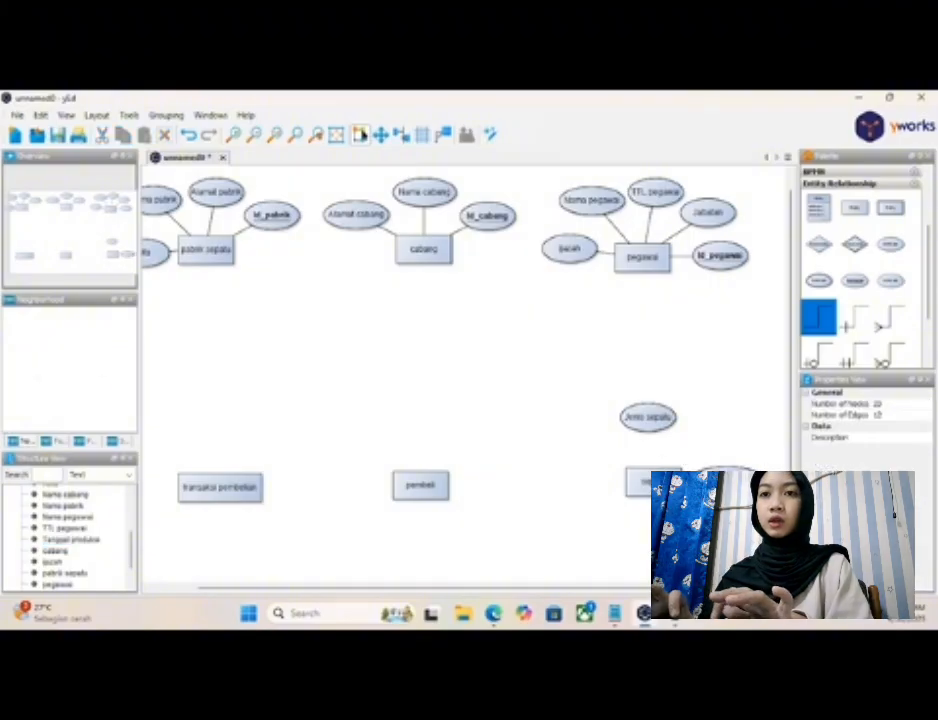
left_click_drag(645, 482, 652, 428)
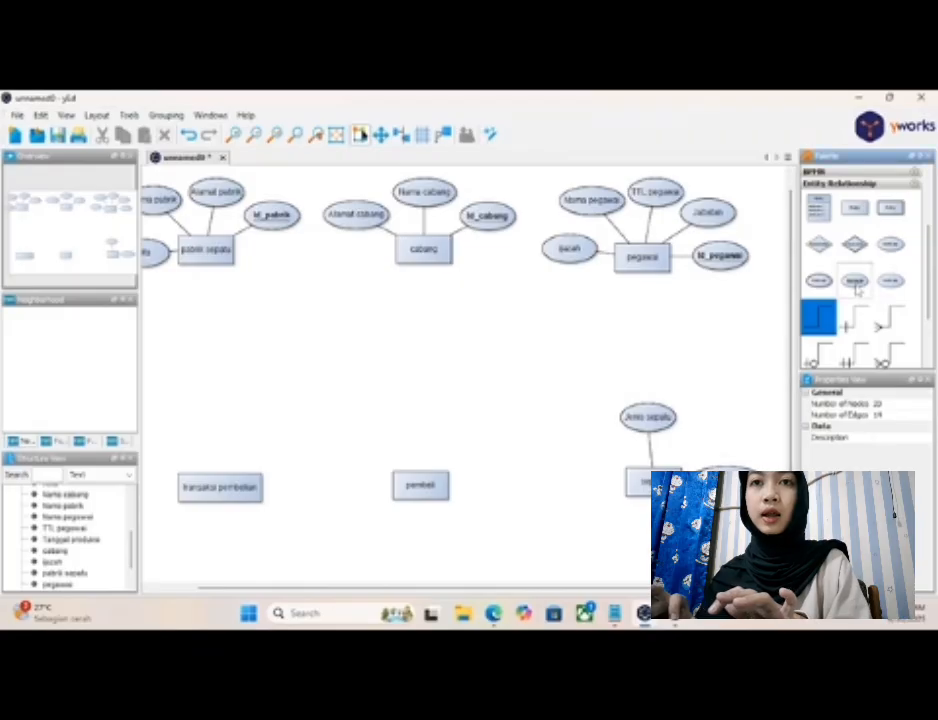
- Add an underlined key attribute labelled "Id_sepatu" below and to the right of "sepatu", connected to the entity
left_click_drag(856, 290, 685, 521)
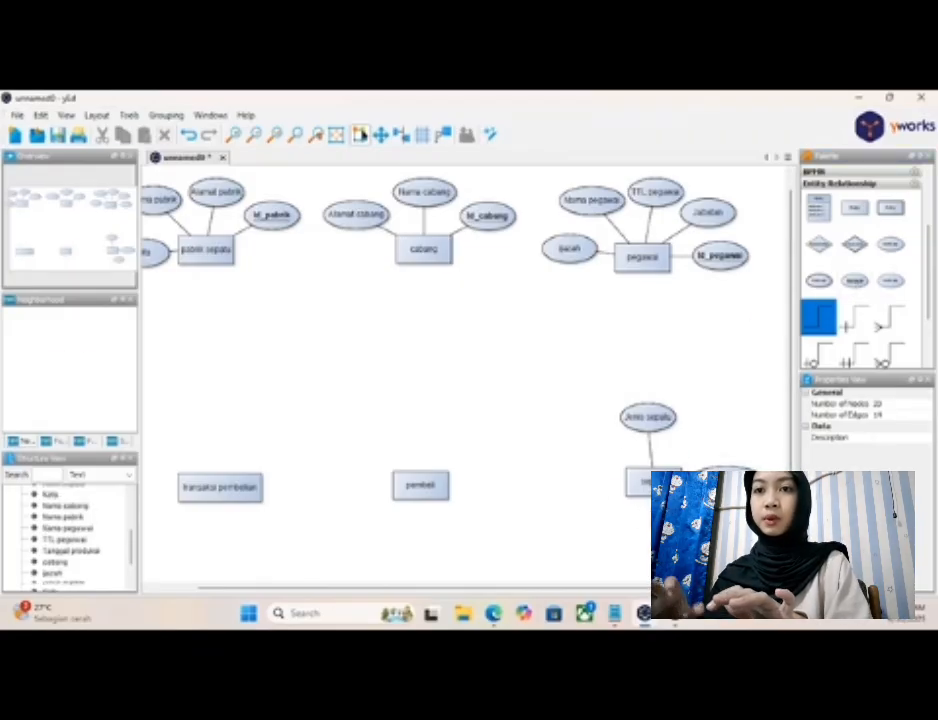
double_click(685, 521)
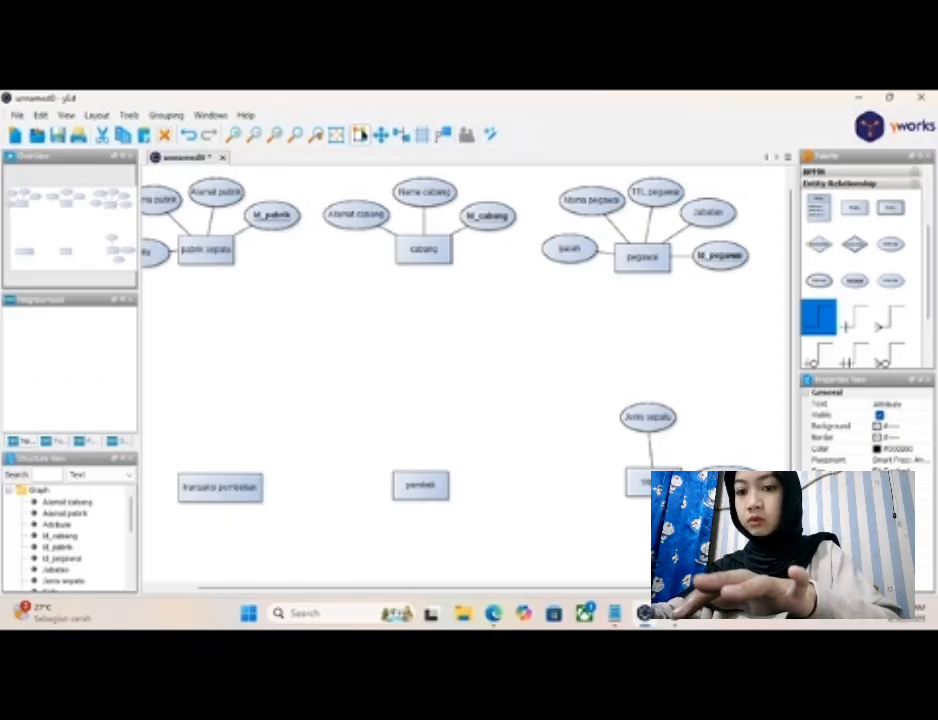
key("Return")
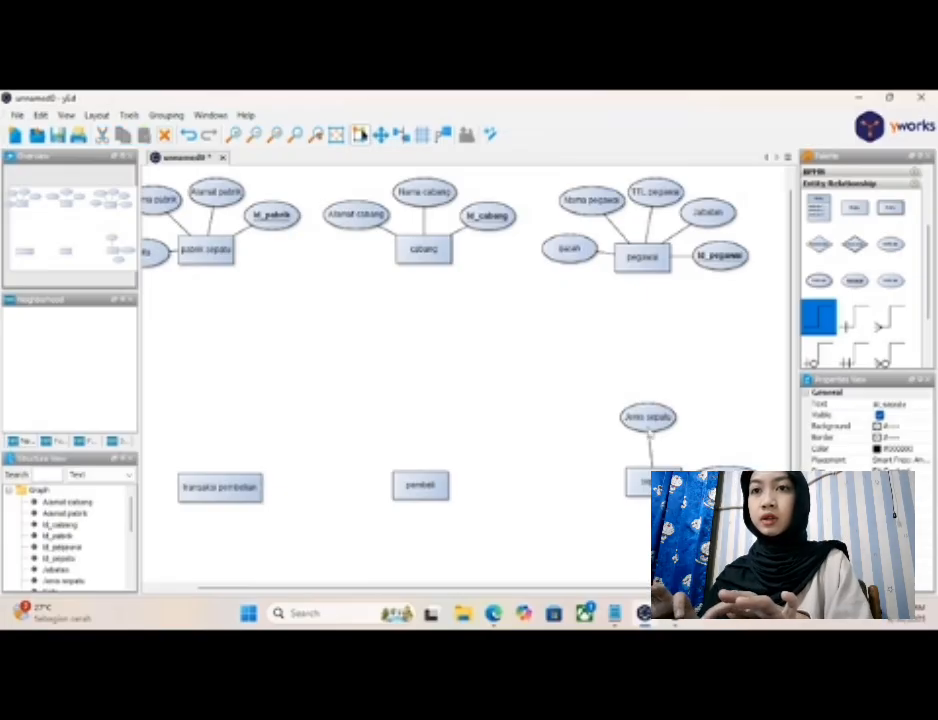
- Rearrange the "sepatu" attributes: "Jenis sepatu" to the upper left, "Tanggal produksi" to the upper right, and "Id_sepatu" to the entity's right
left_click_drag(648, 418, 620, 428)
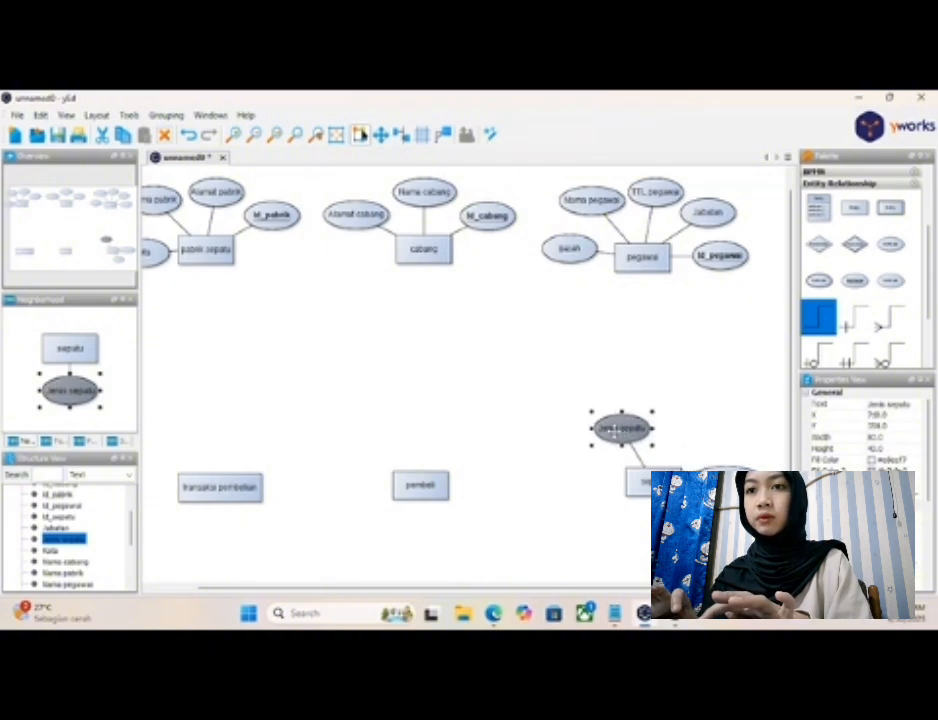
left_click_drag(722, 486, 693, 429)
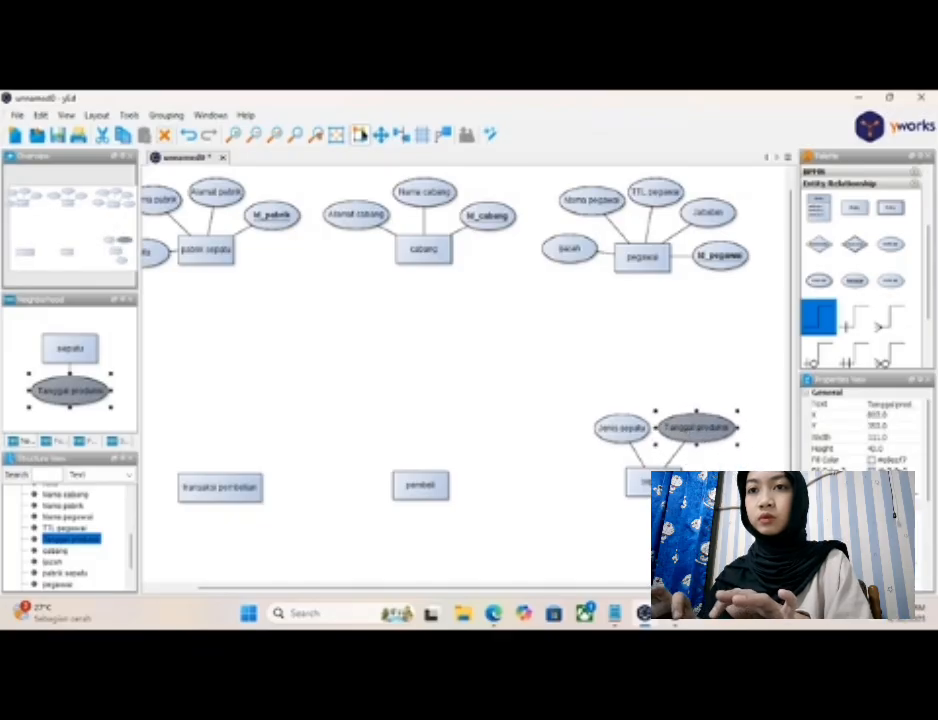
left_click(684, 529)
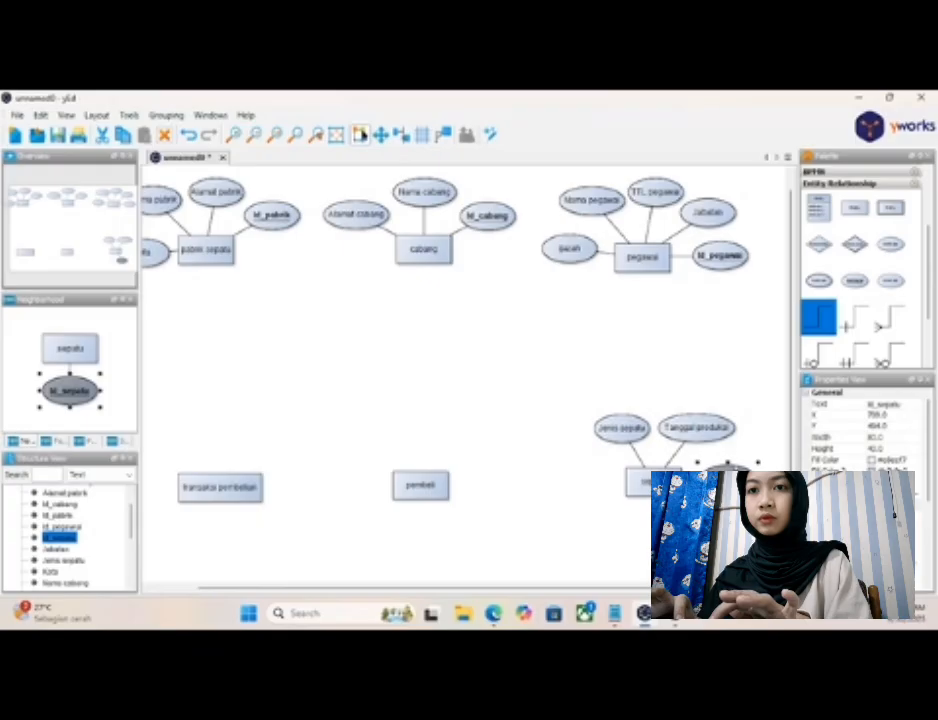
left_click_drag(684, 526, 728, 482)
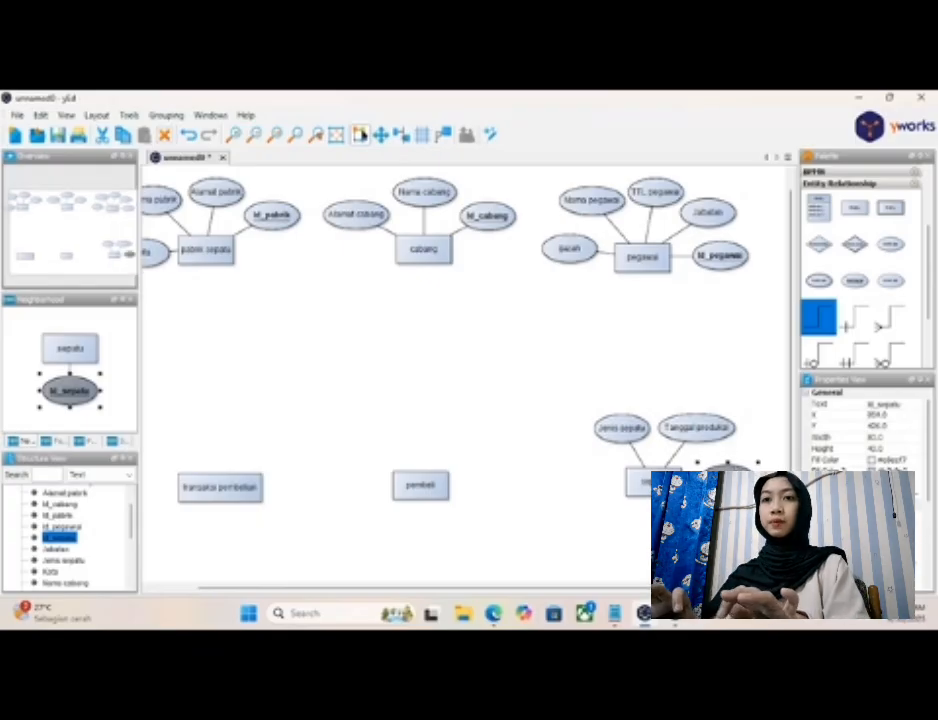
left_click(700, 545)
- Place two plain attributes for the "pembeli" entity, one above it and one to its right
left_click_drag(477, 592, 444, 594)
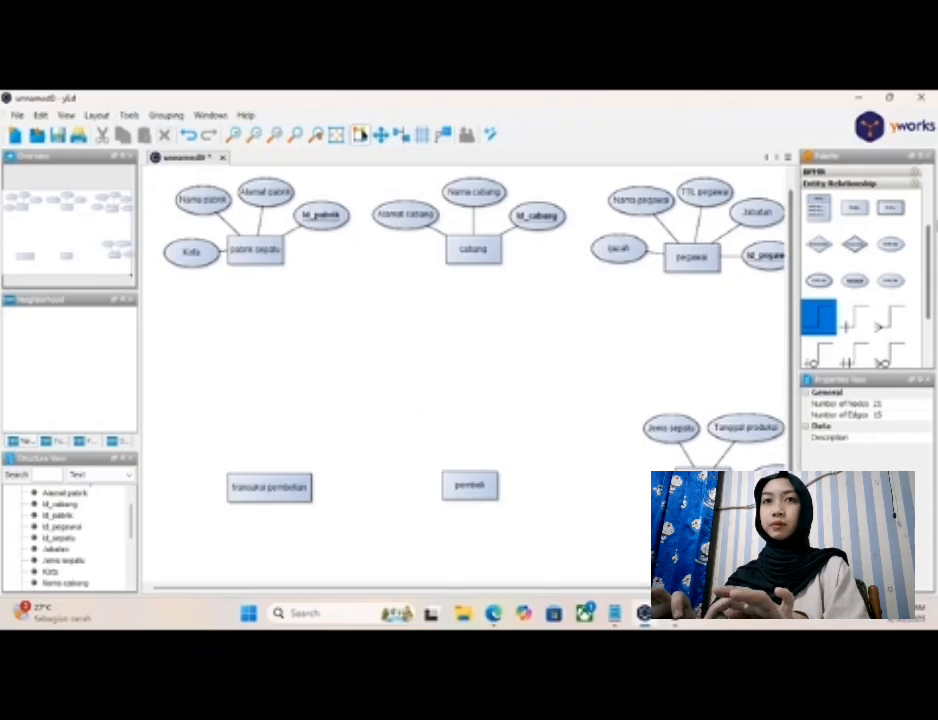
left_click_drag(889, 252, 473, 436)
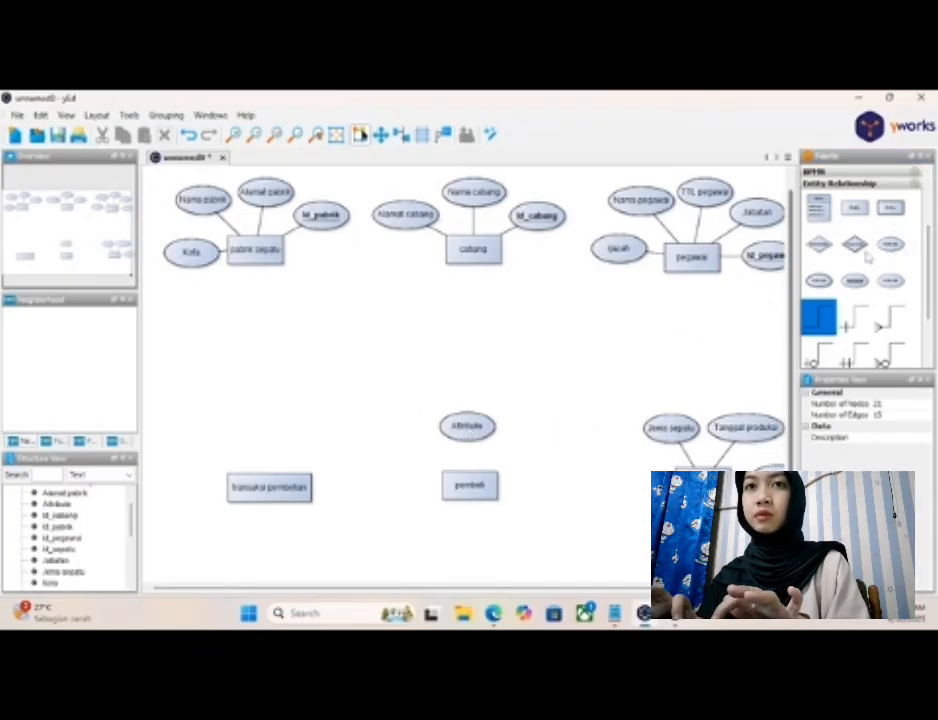
left_click_drag(889, 245, 561, 479)
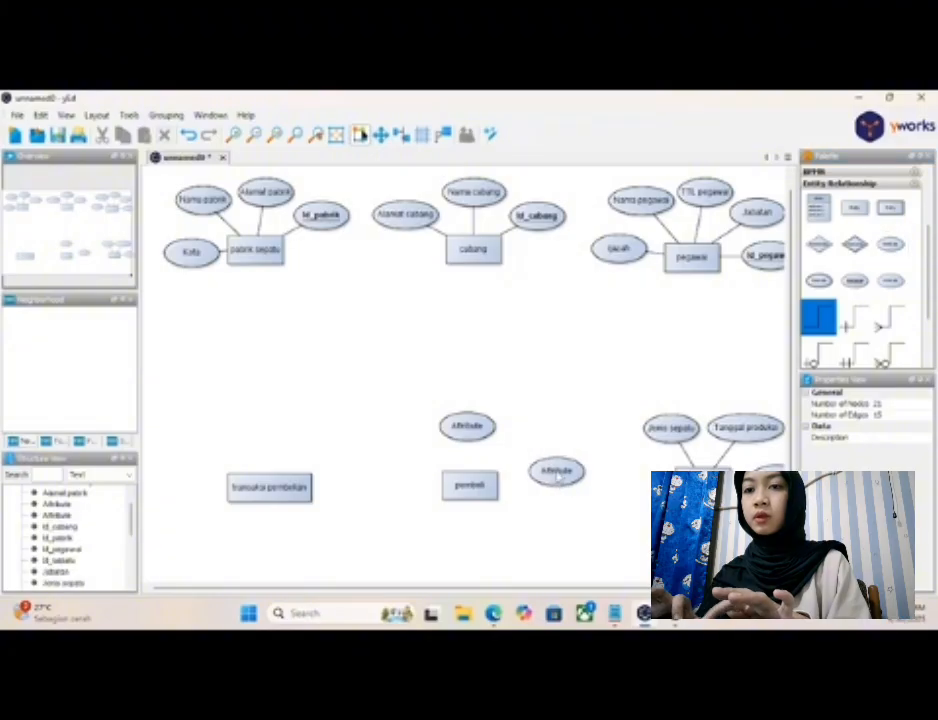
- Check the "Pembeli" attributes in the Notepad notes and label the two new attributes "Nama pembeli" (above) and "Nomer tlp" (right)
left_click(614, 612)
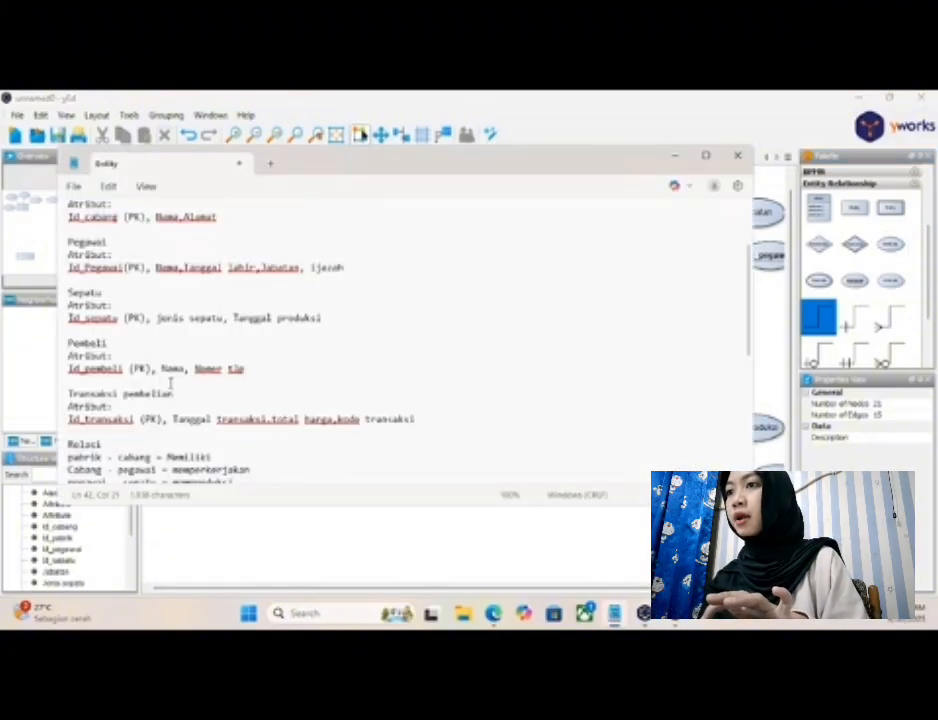
left_click(673, 157)
double_click(478, 427)
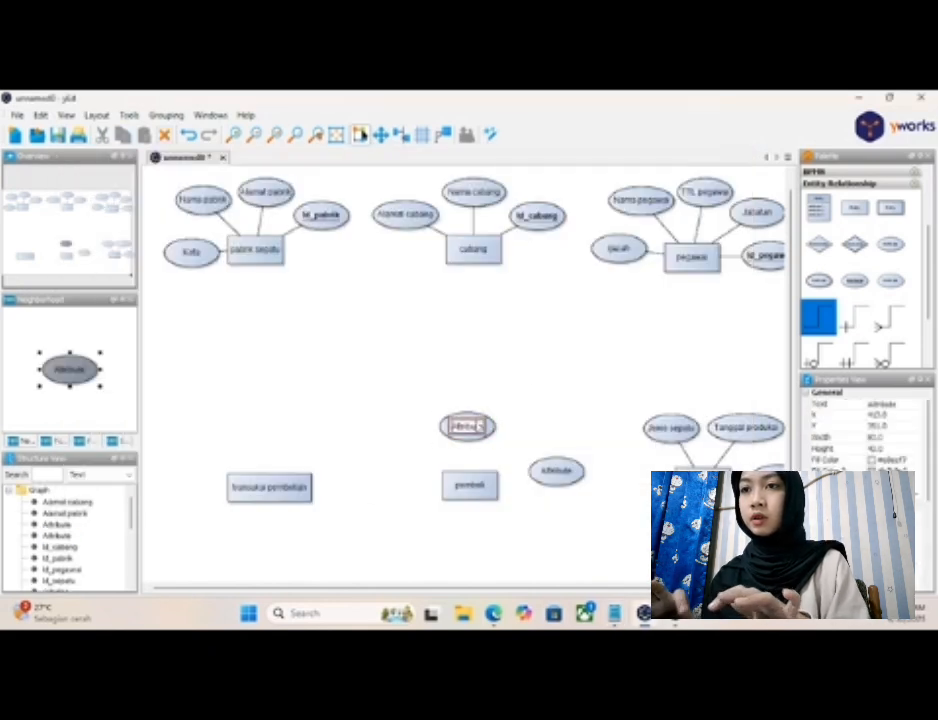
type("Nama")
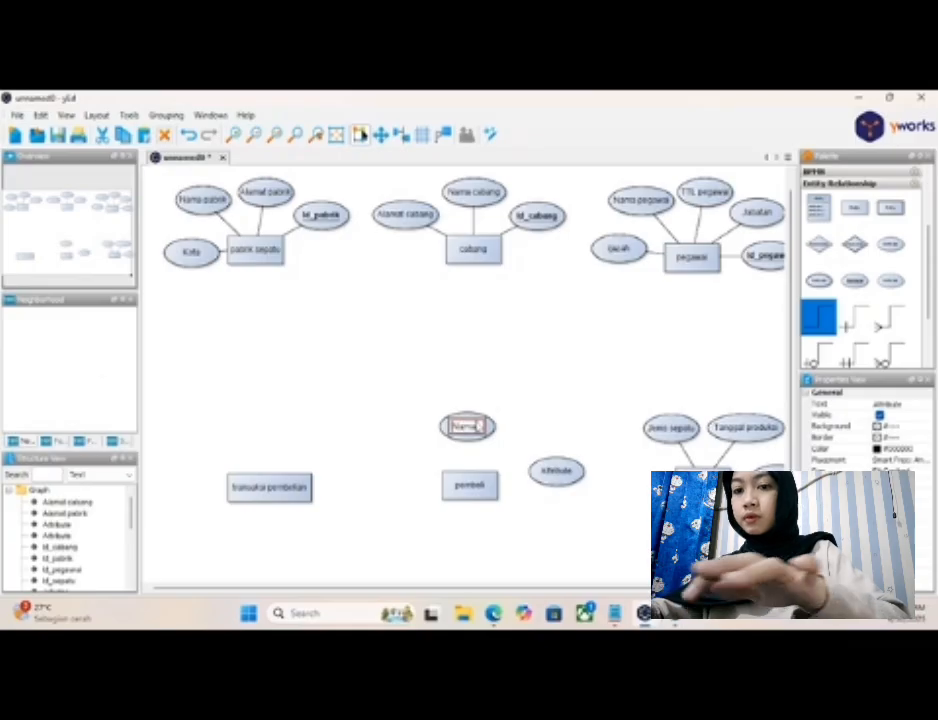
type(" pembeli")
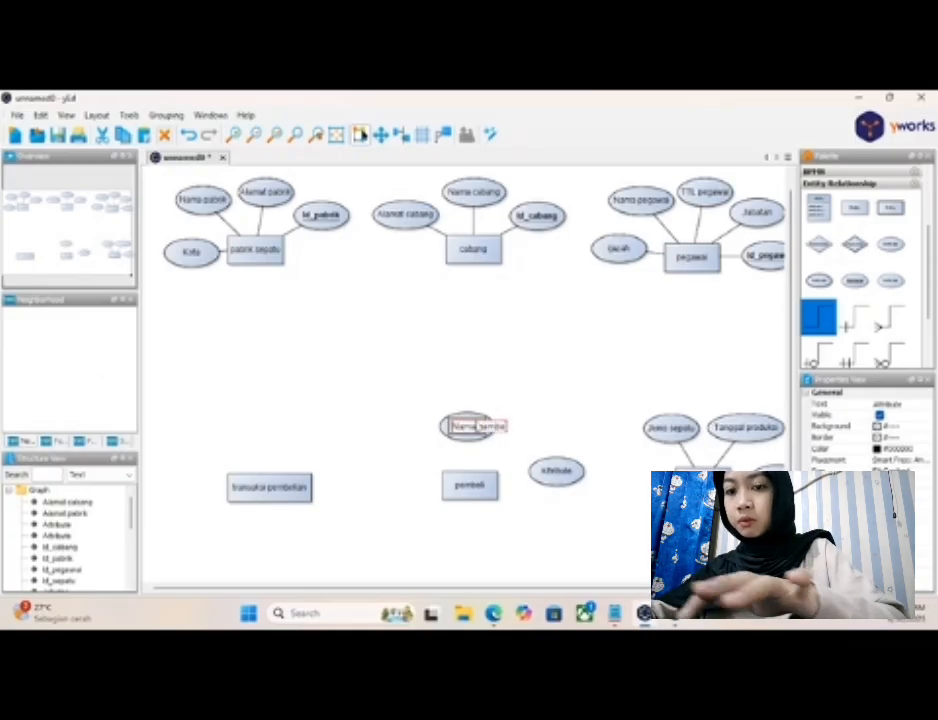
key("Return")
double_click(556, 472)
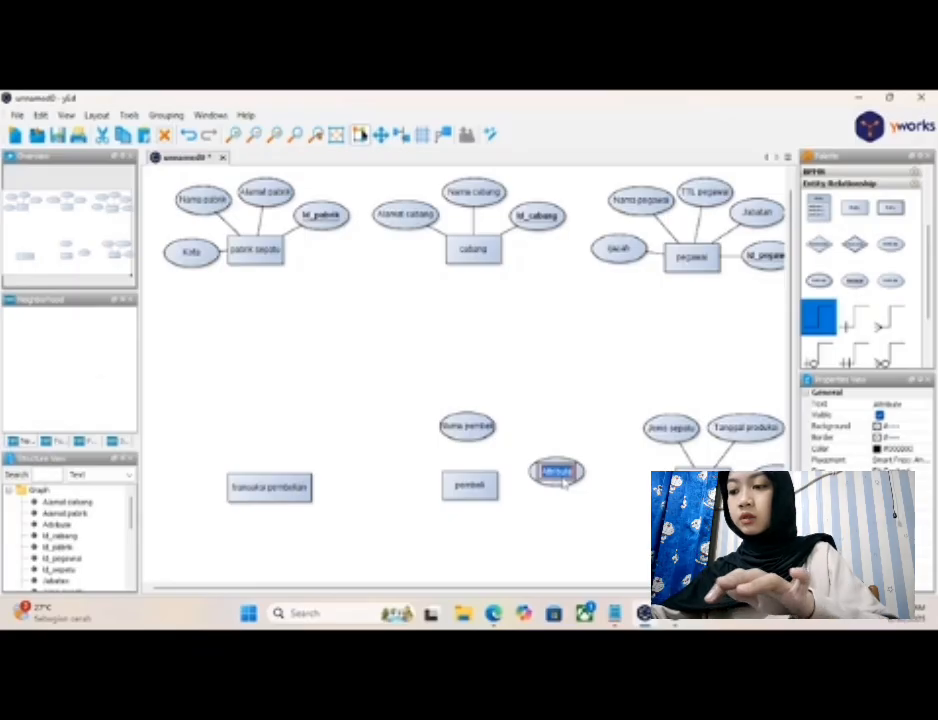
type("Nomor")
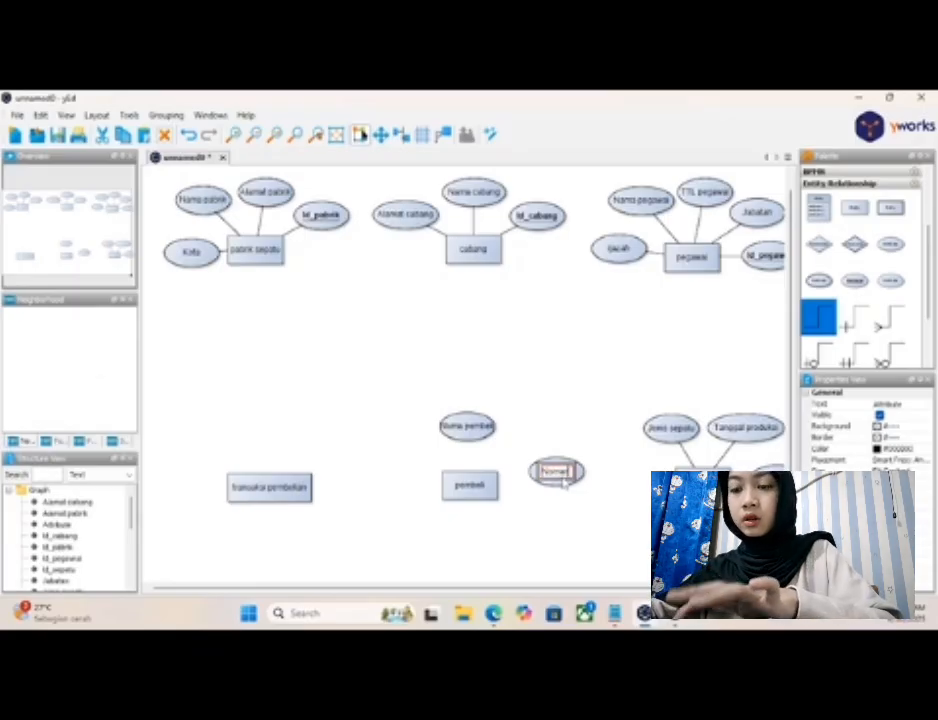
type(" hp")
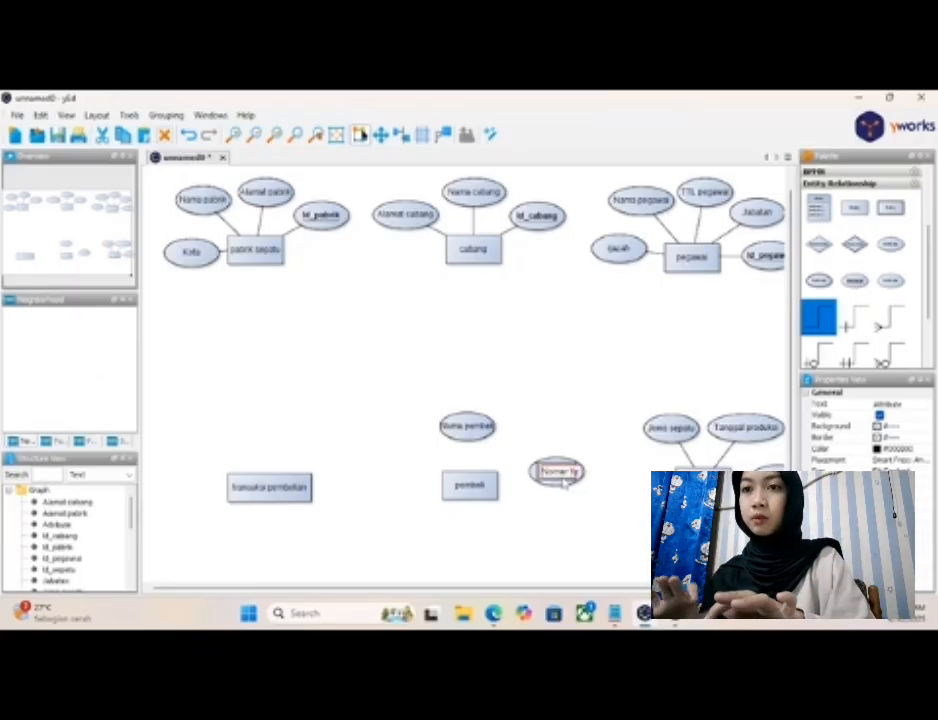
key("Return")
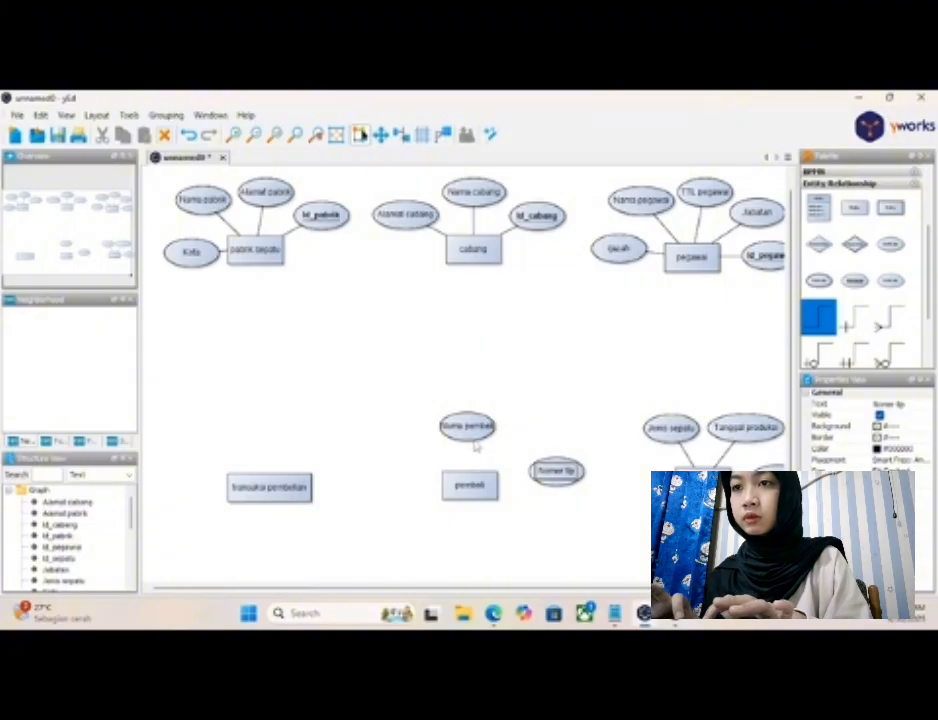
- Widen the "Nama pembeli" ellipse slightly so that its text fits inside
left_click(474, 436)
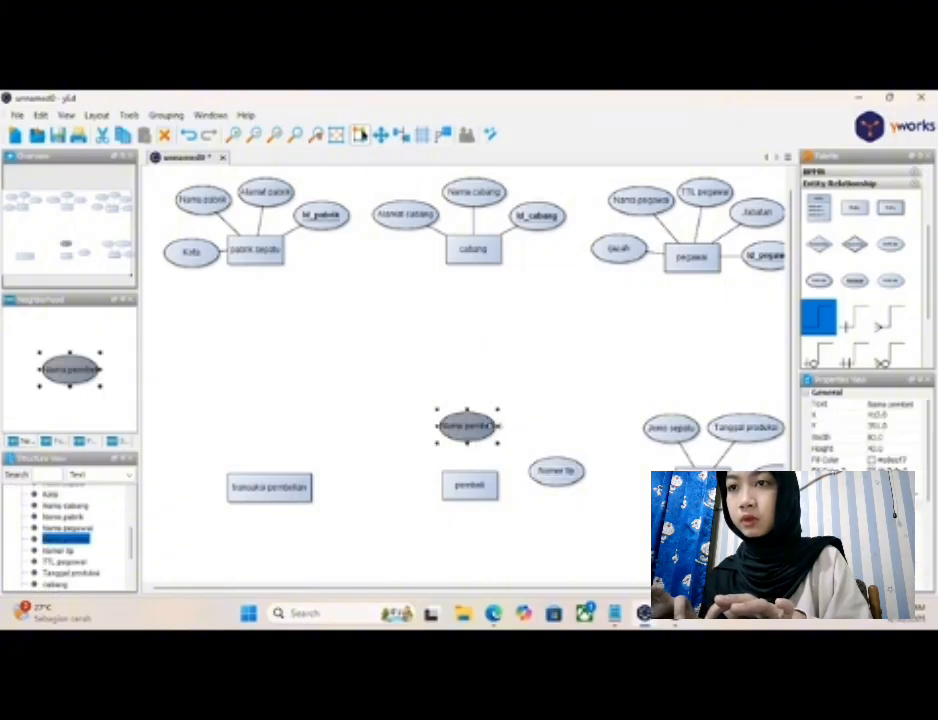
left_click_drag(497, 426, 506, 426)
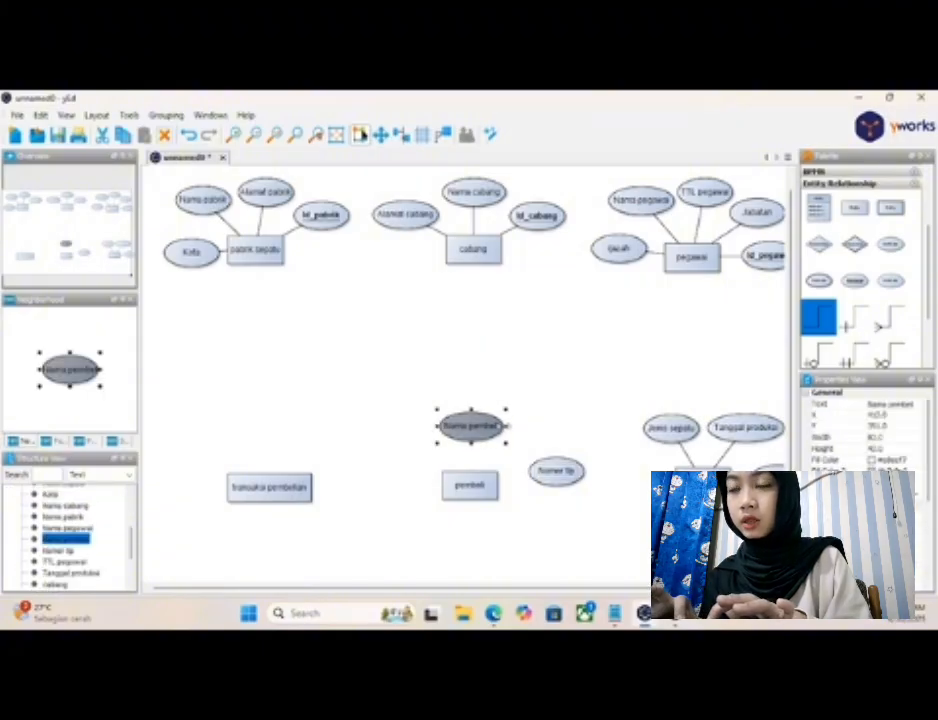
left_click(517, 505)
- Connect "pembeli" to "Nama pembeli" and "Nomer tlp" with plain lines, and arrange them to the entity's upper left and upper right
left_click_drag(471, 472, 471, 435)
left_click_drag(495, 484, 540, 478)
left_click_drag(458, 425, 420, 431)
left_click_drag(556, 477, 506, 430)
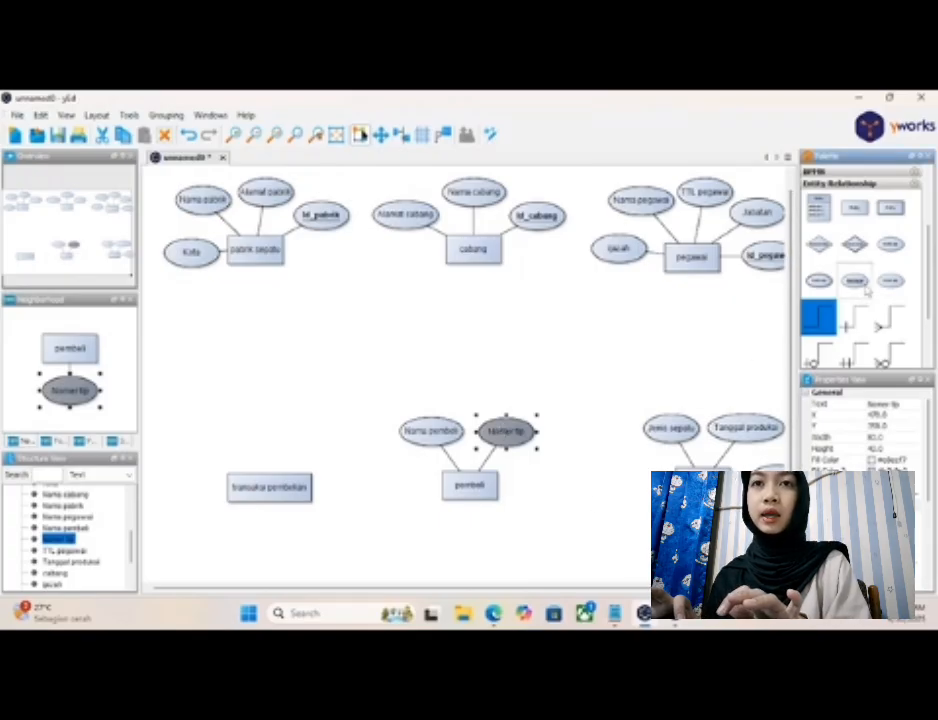
- Add an underlined key attribute labelled "Id_pembeli" to the right of "pembeli" and connect it to the entity
left_click_drag(866, 289, 556, 489)
left_click(556, 488)
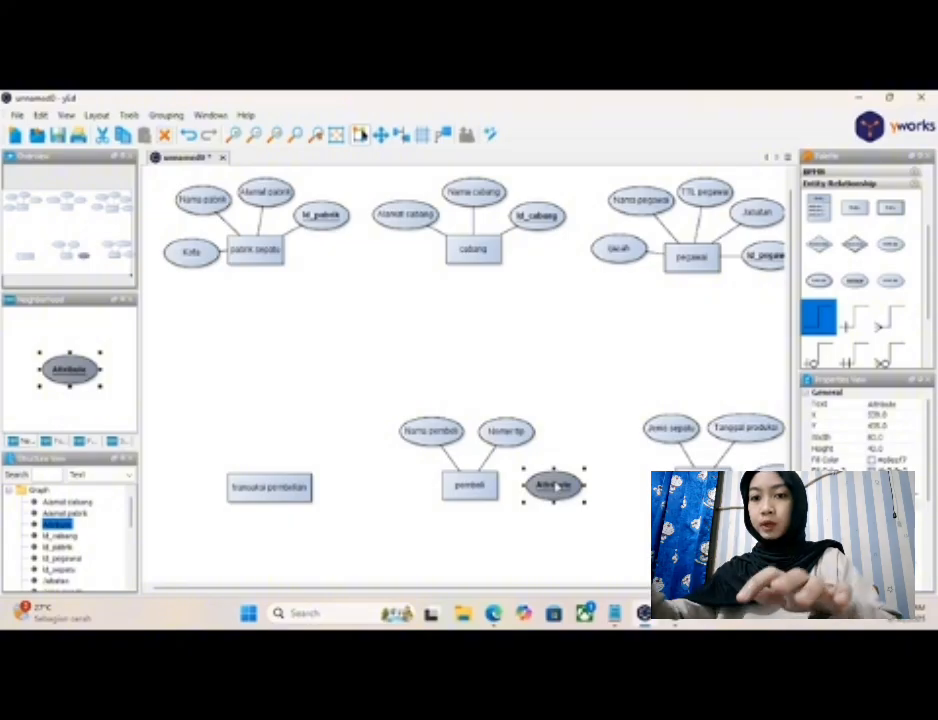
double_click(555, 486)
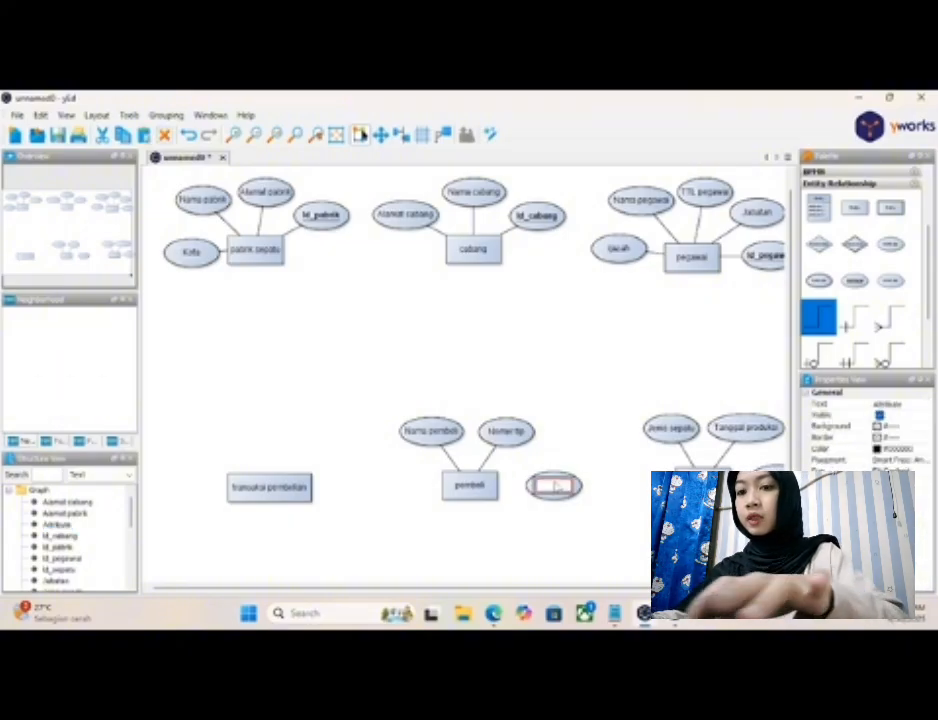
type("Id_pembeli")
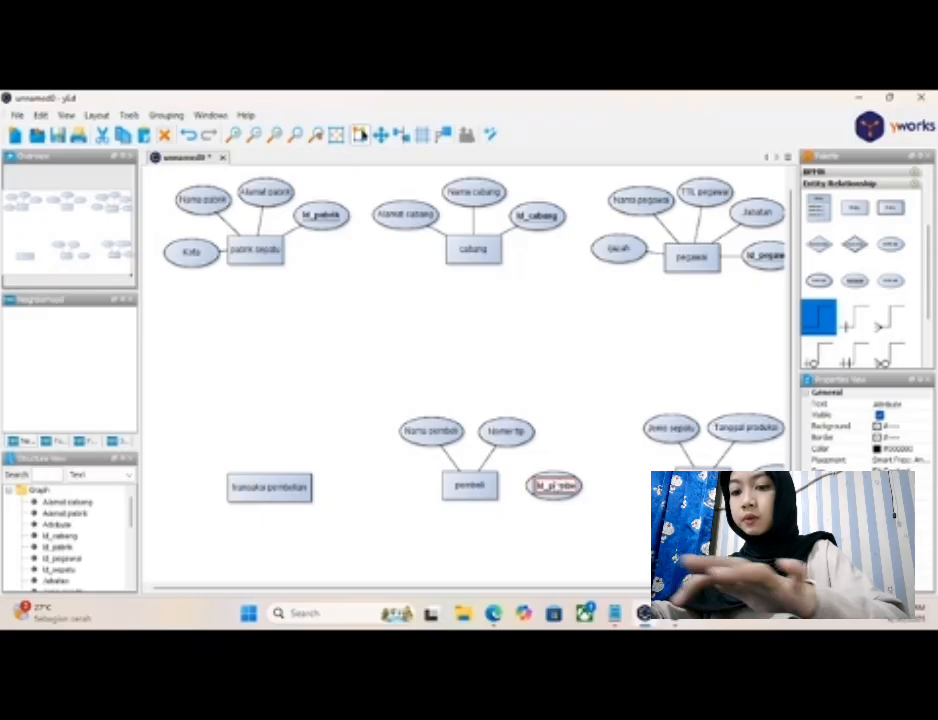
left_click(592, 522)
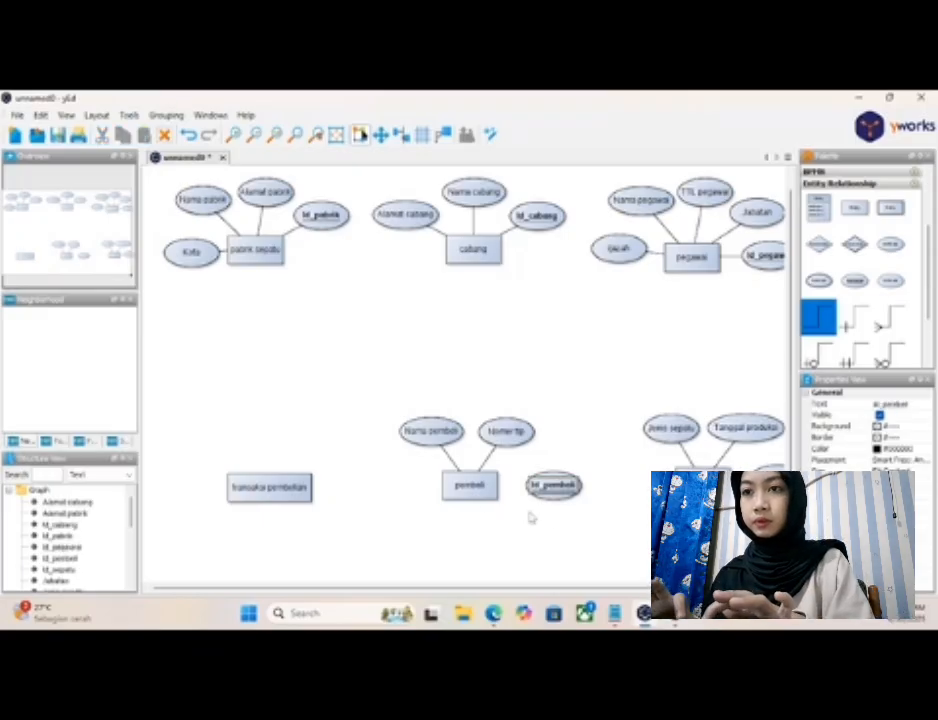
left_click_drag(489, 483, 550, 486)
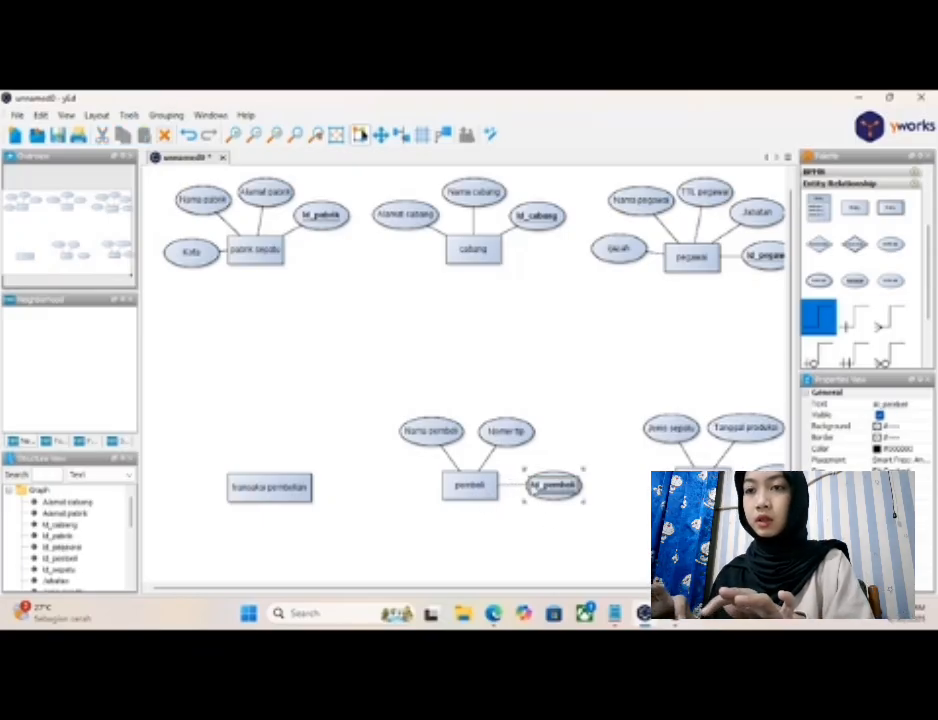
left_click(581, 520)
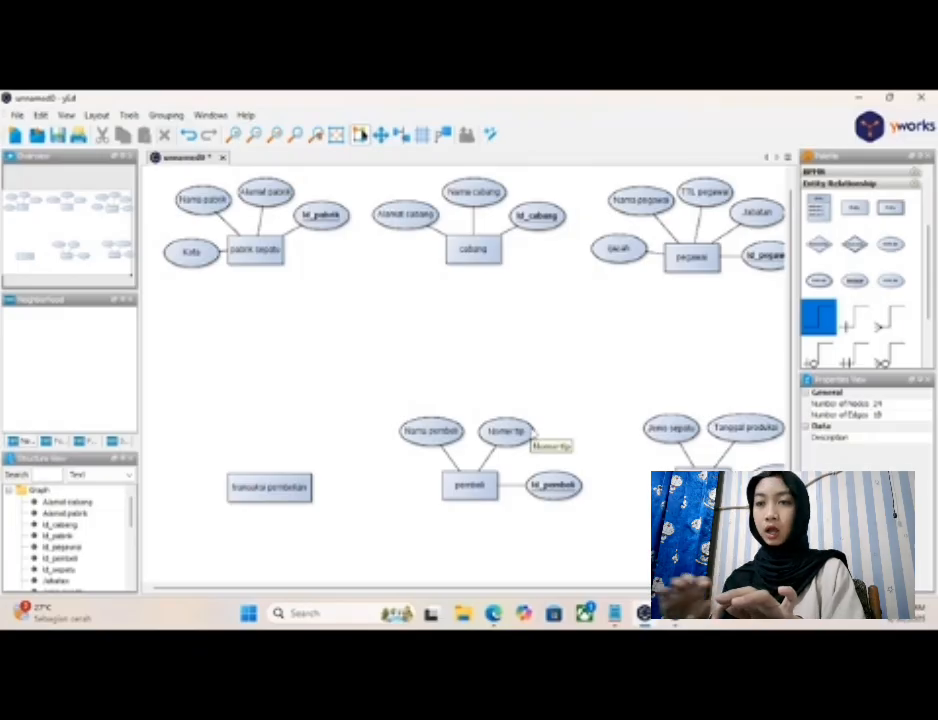
- Nudge the "Id_pembeli" attribute slightly upward and closer to the "pembeli" entity
left_click(550, 494)
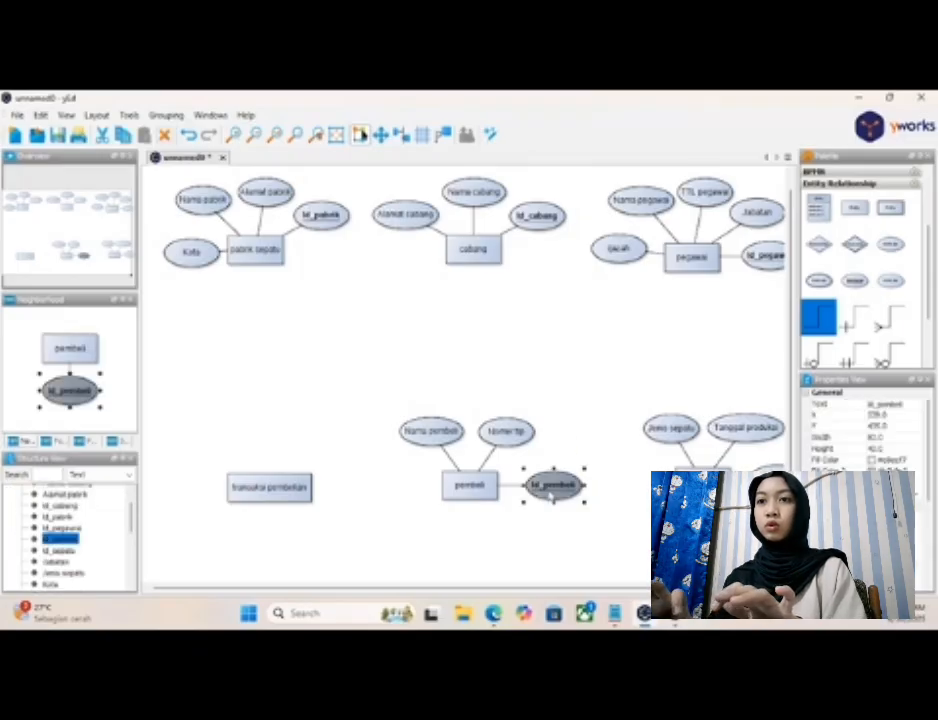
left_click_drag(550, 494, 545, 480)
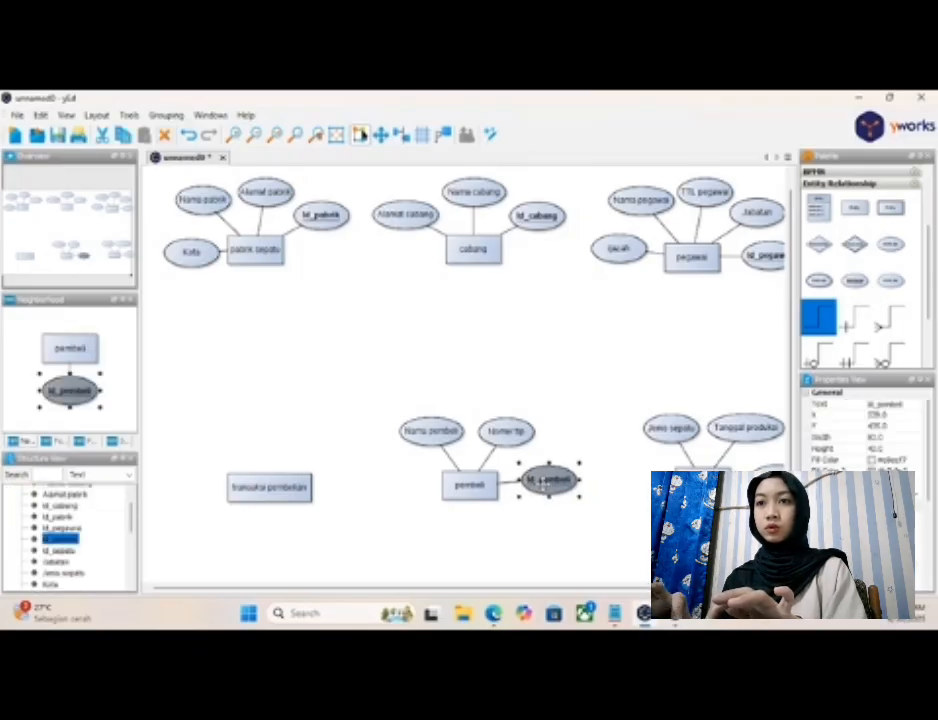
left_click(557, 542)
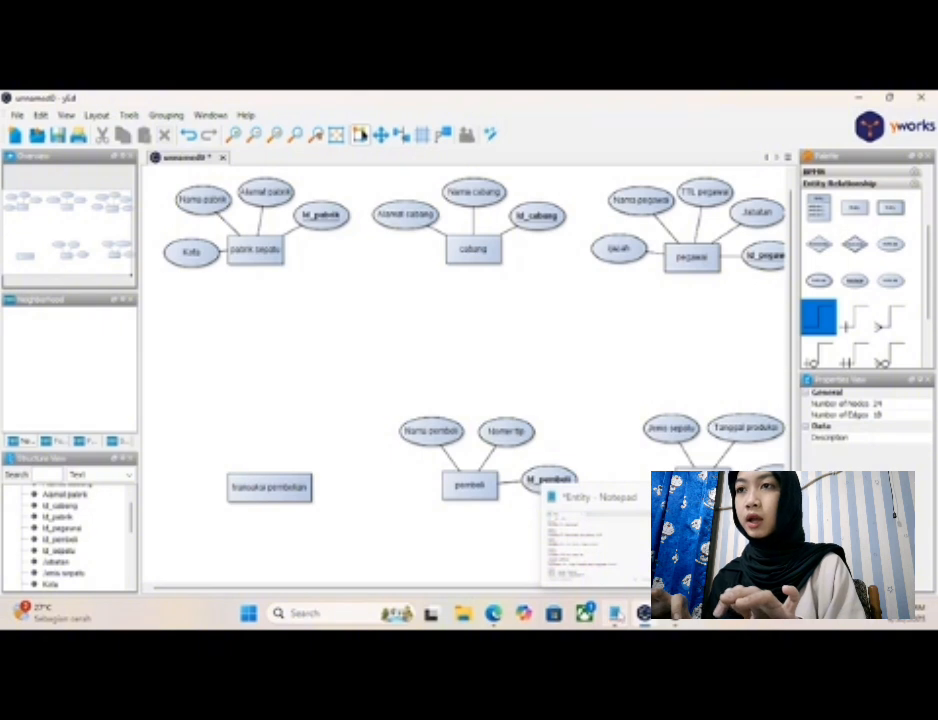
- Check the "Transaksi pembelian" notes in Notepad and place three plain attributes at that entity's upper left, upper right and left
left_click(614, 612)
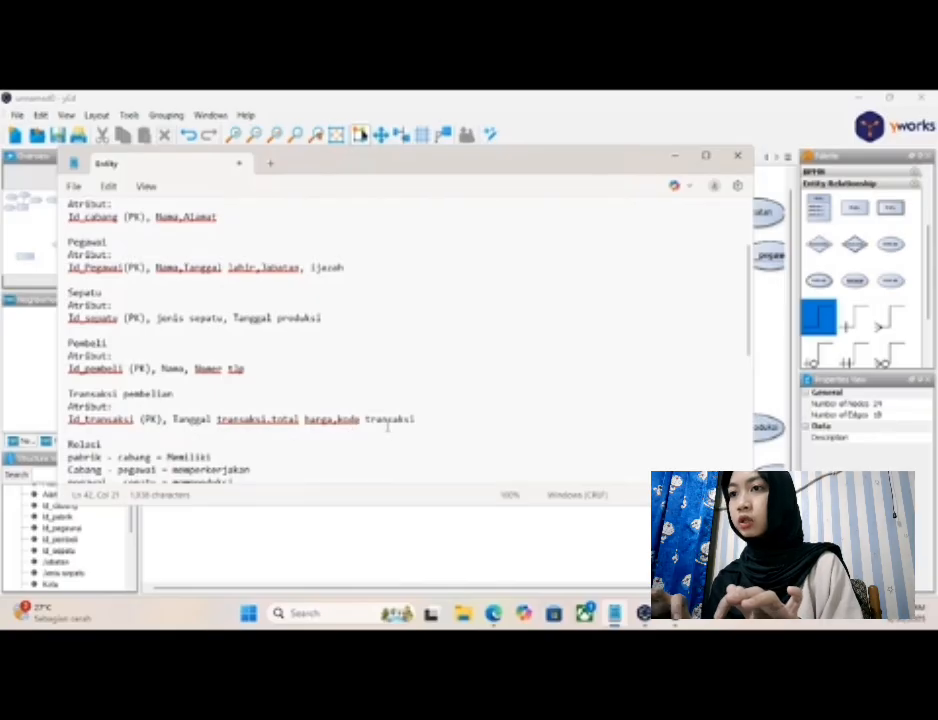
left_click(676, 160)
left_click_drag(889, 245, 234, 431)
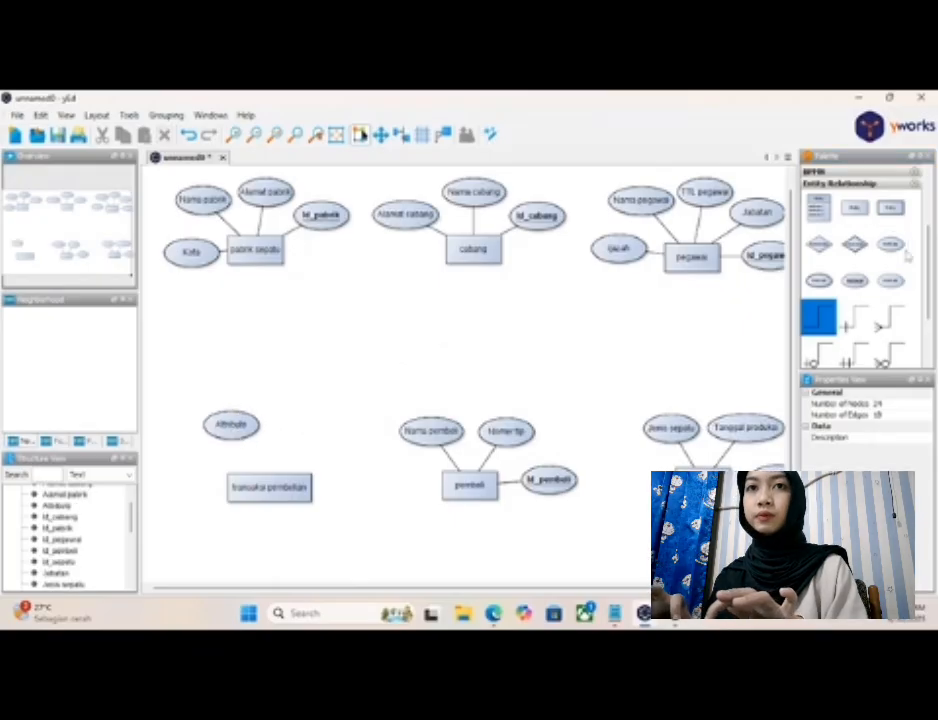
left_click_drag(890, 245, 313, 437)
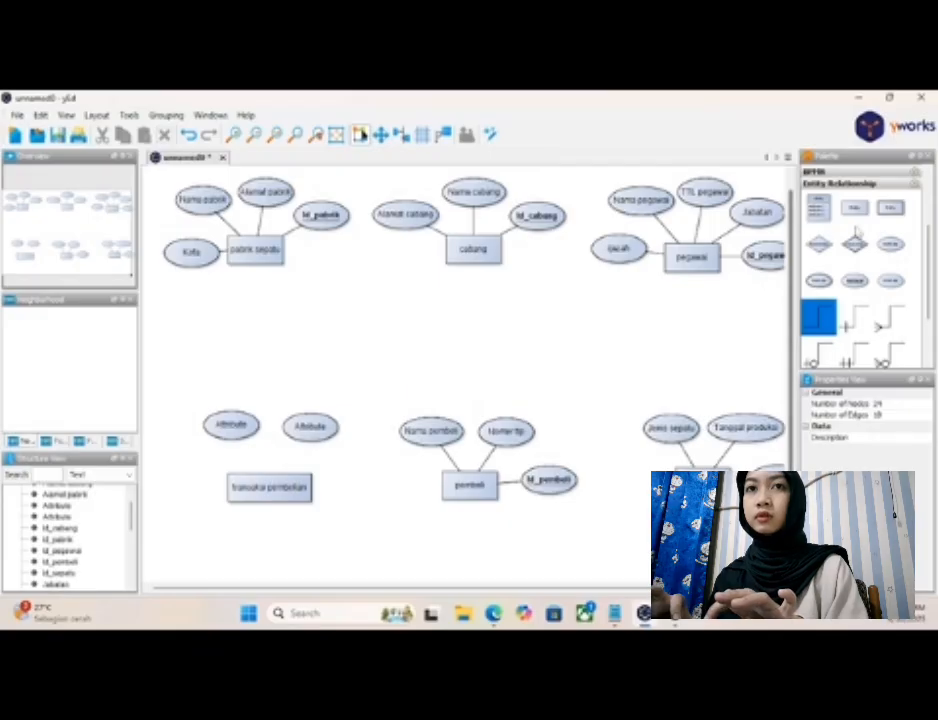
left_click_drag(890, 244, 166, 496)
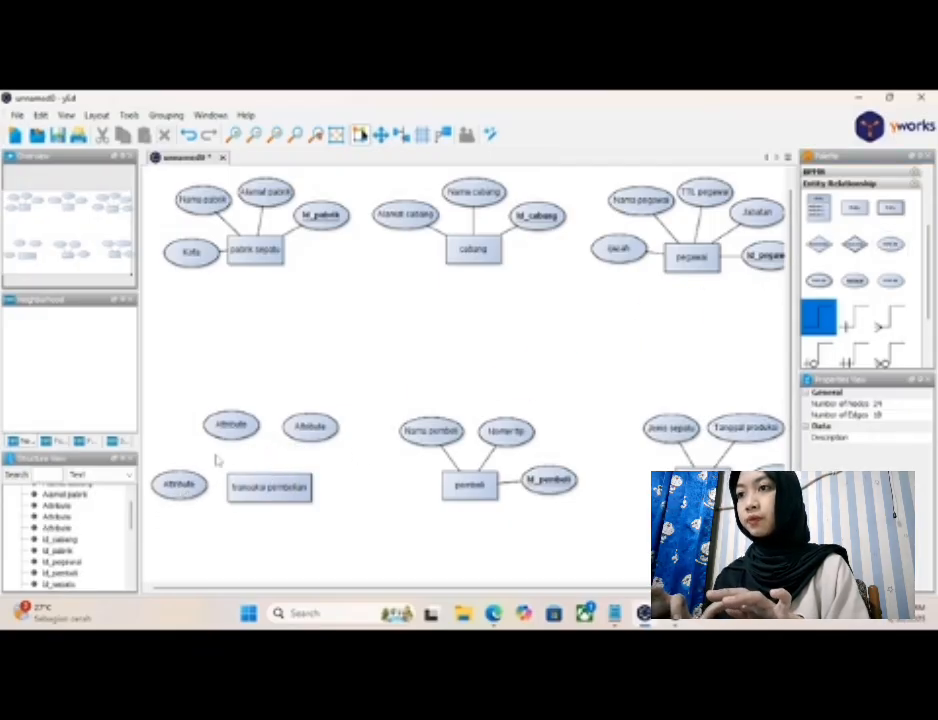
- Label the attribute at the upper left of "transaksi pembelian" as "Kode transaksi"
double_click(236, 426)
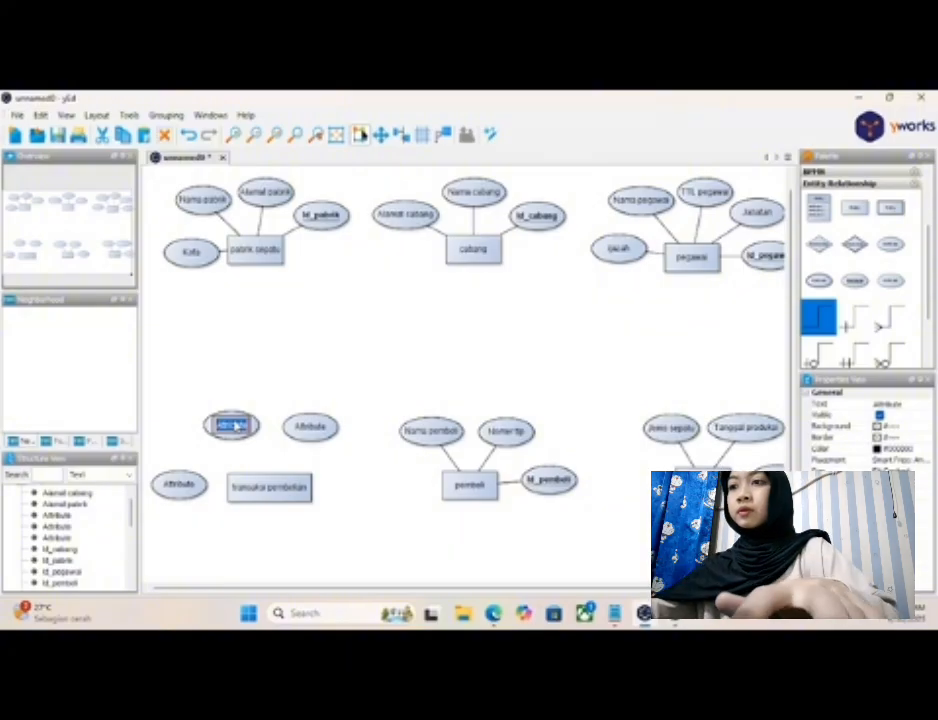
key("BackSpace")
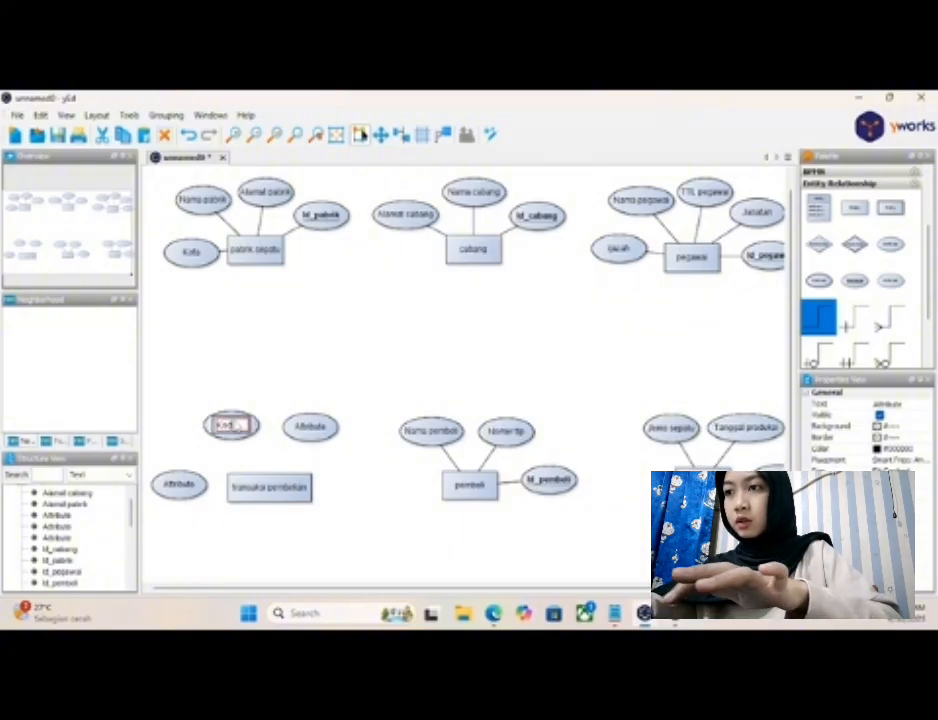
type("Kode transaksi")
key("Return")
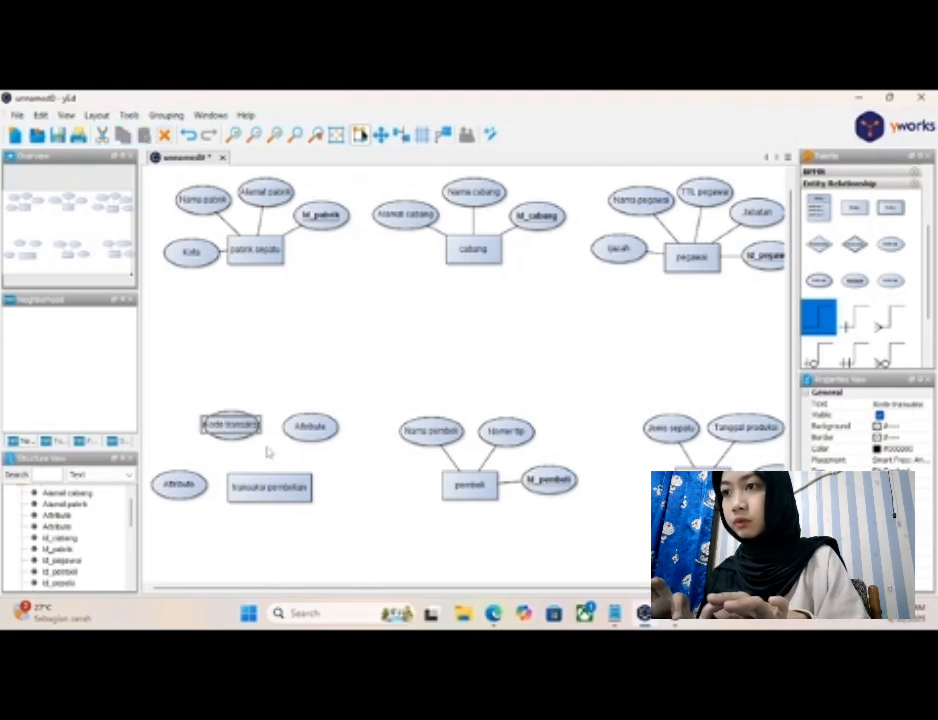
left_click(268, 453)
- Label the attribute at the upper right of "transaksi pembelian" as "Tgl transaksi", consulting the Notepad notes for its name
left_click(313, 426)
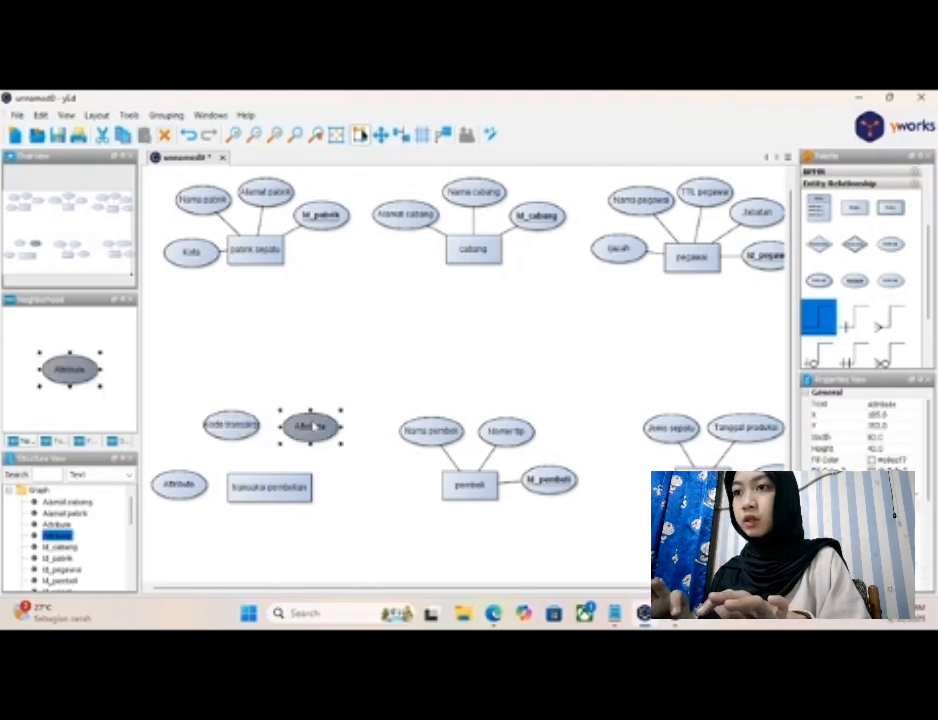
double_click(313, 427)
key("BackSpace")
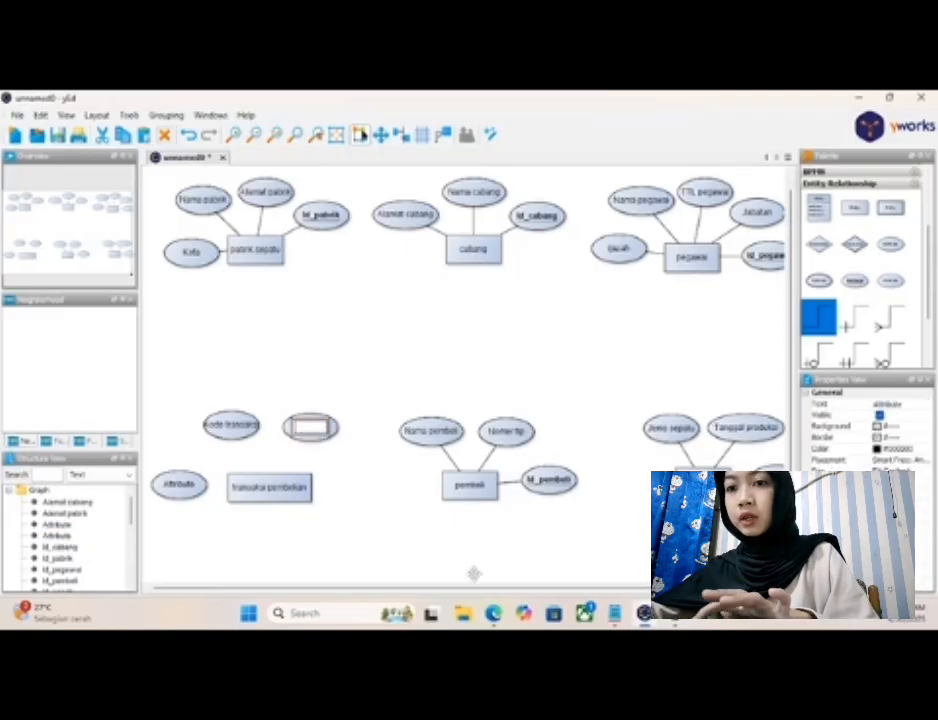
left_click(617, 615)
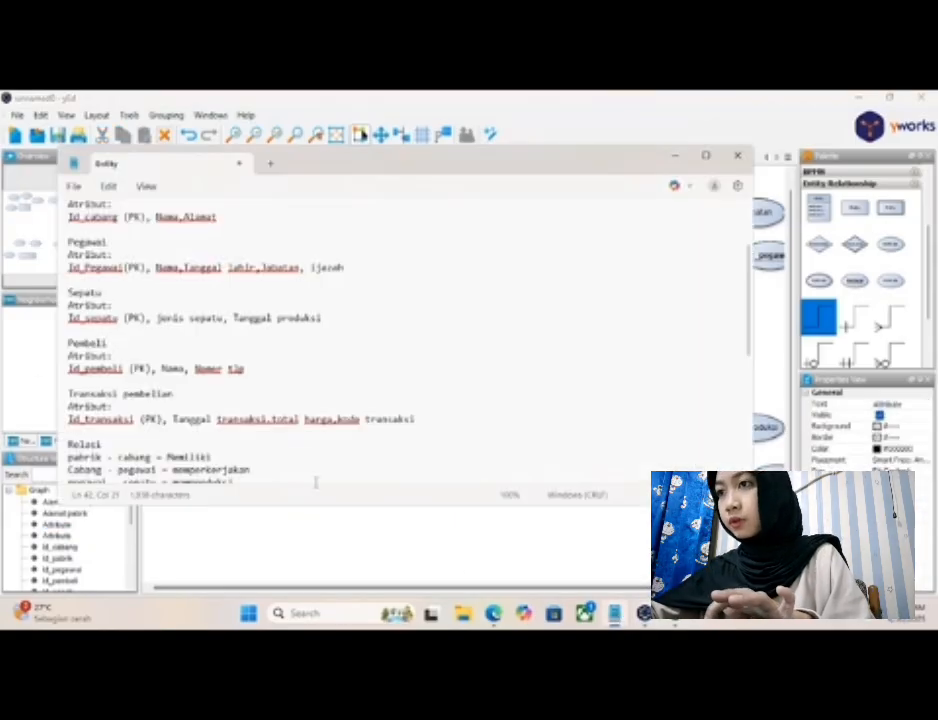
left_click(676, 156)
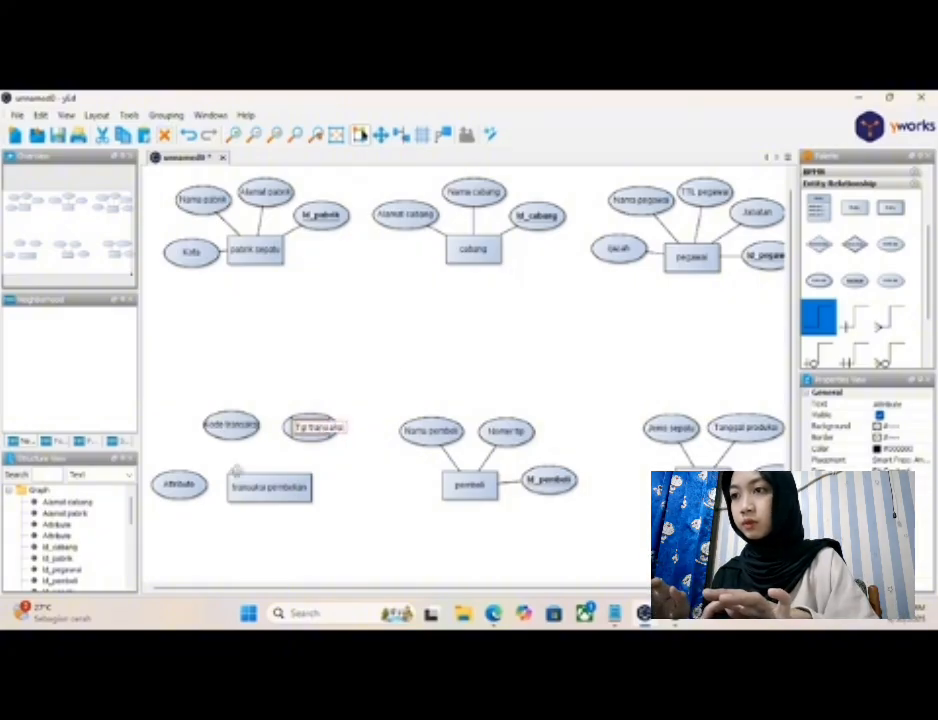
- Label the attribute to the left of "transaksi pembelian" as "Total harga"
left_click(190, 486)
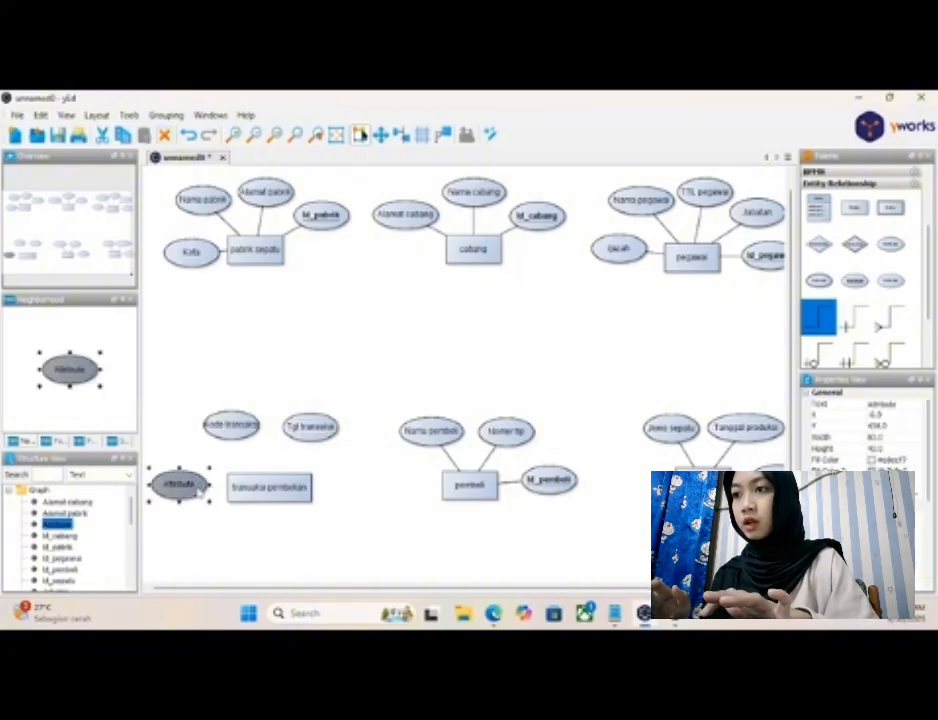
double_click(188, 484)
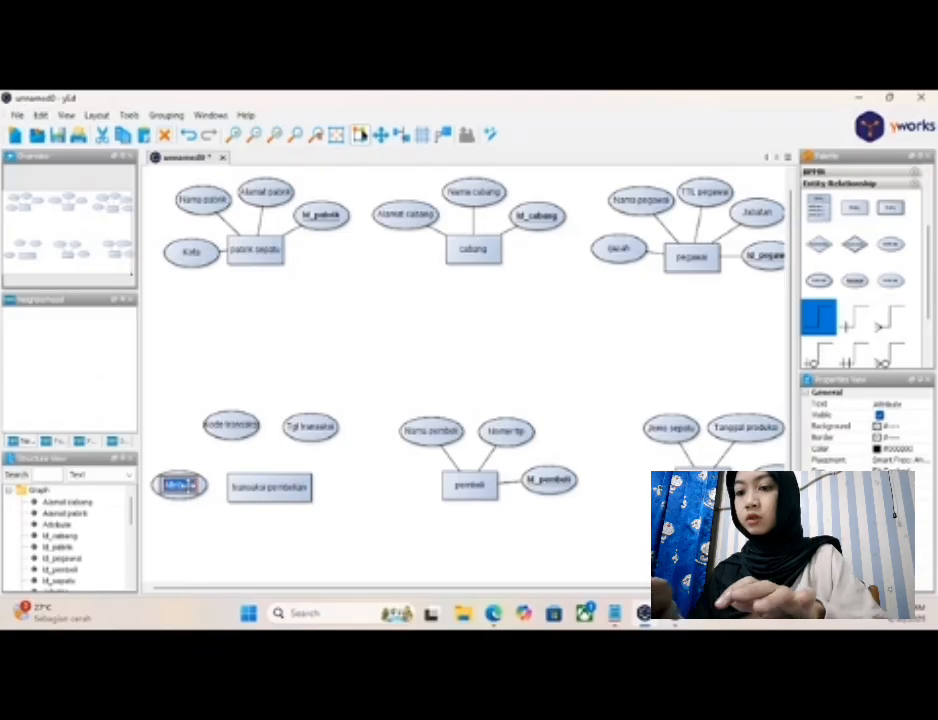
type("M")
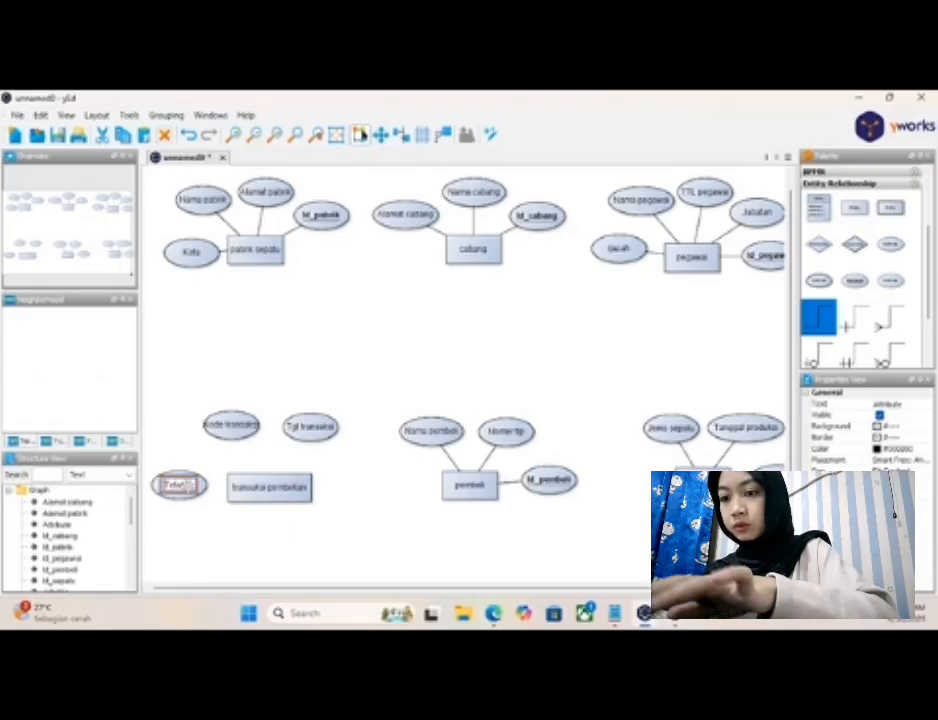
type("otal harga")
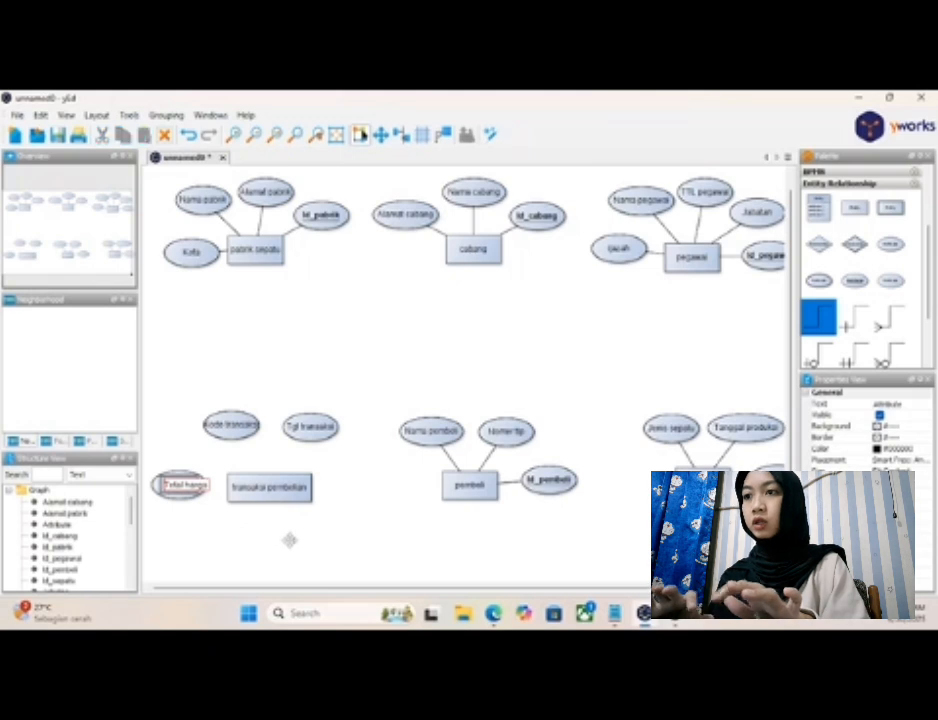
- Finish the "Total harga" label and widen the "Kode transaksi" ellipse so its text fits inside
key("Return")
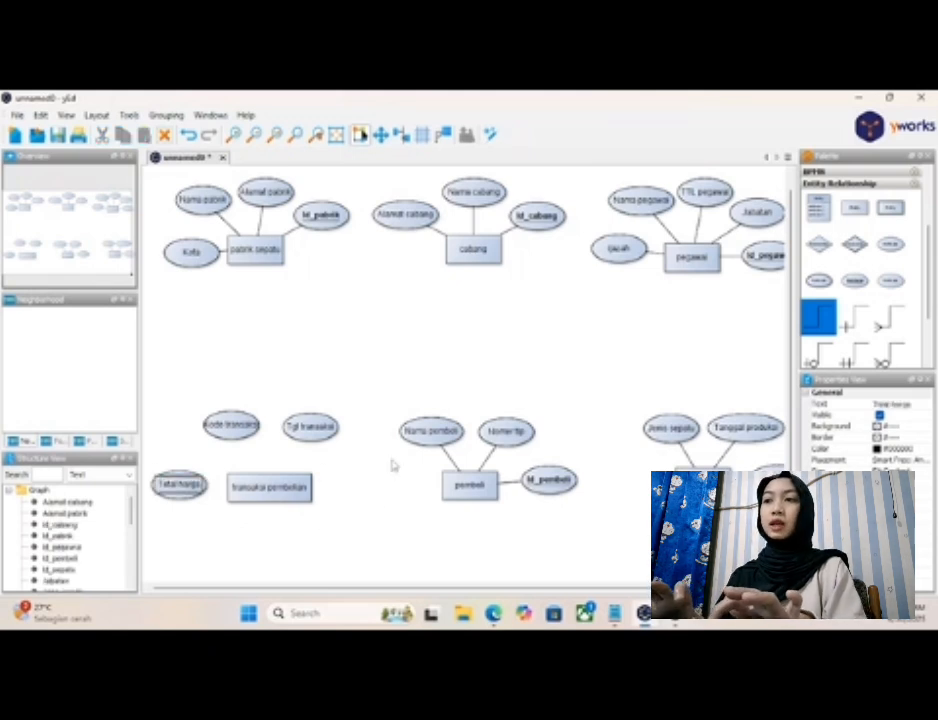
left_click(238, 430)
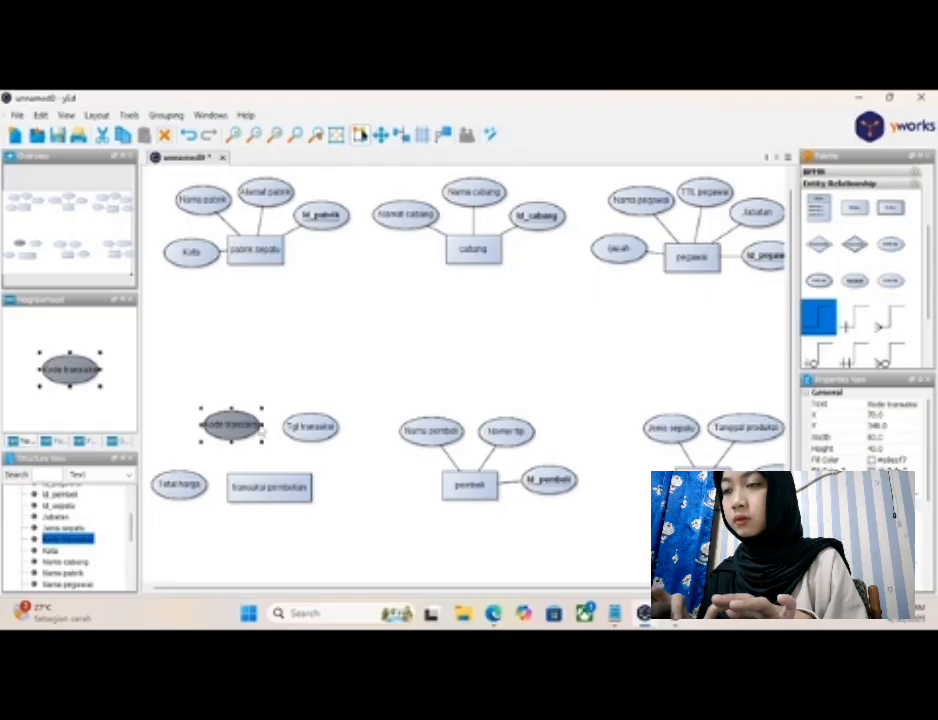
left_click(258, 428)
left_click(248, 443)
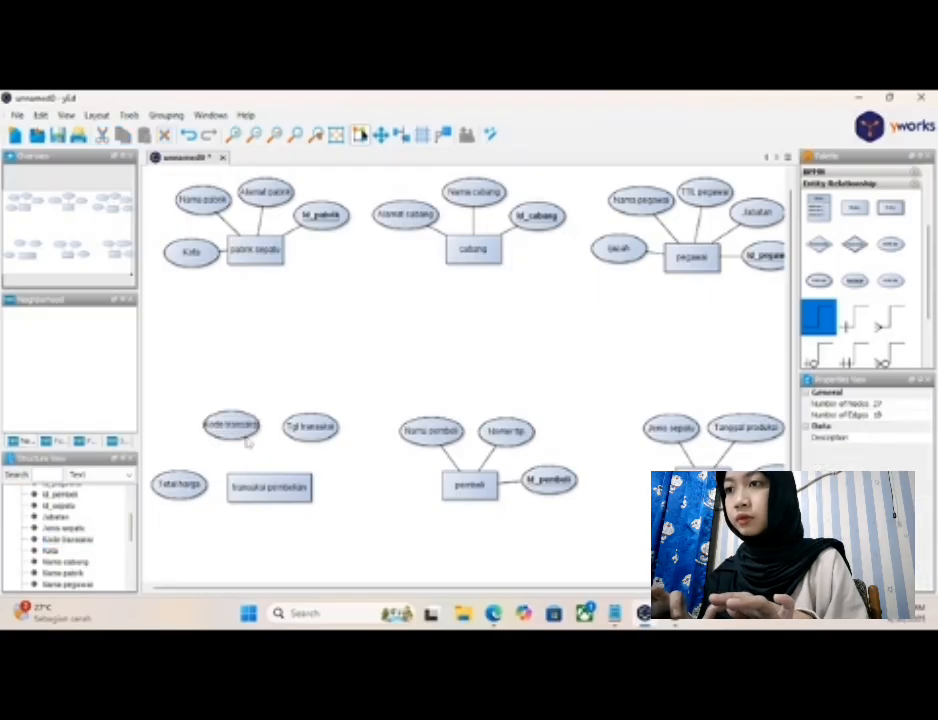
left_click(246, 430)
left_click_drag(263, 424, 273, 424)
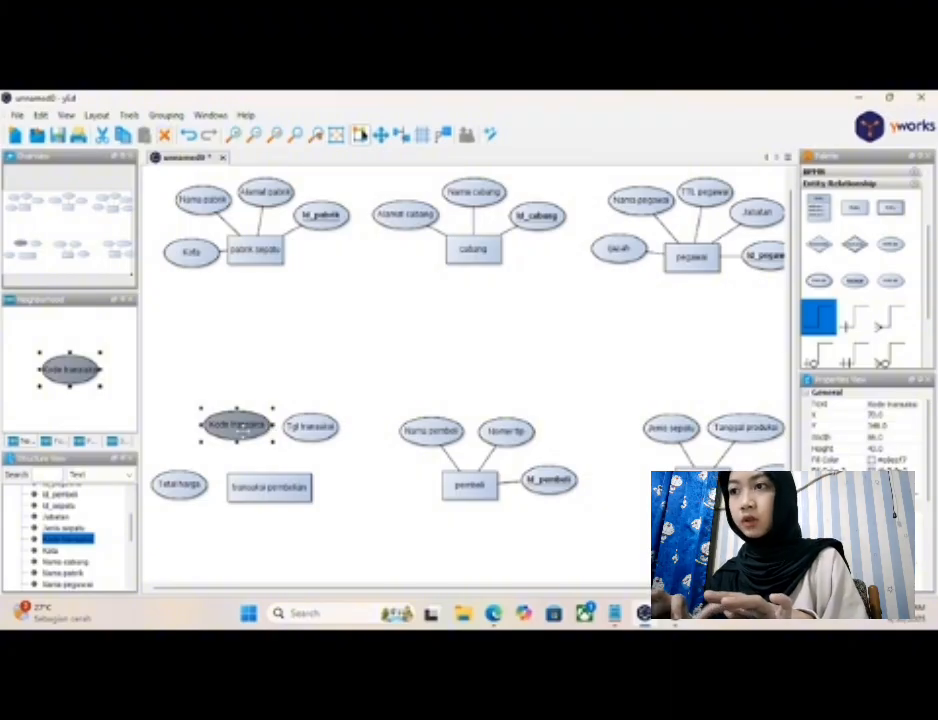
- Connect the "transaksi pembelian" entity to its "Kode transaksi", "Tgl transaksi" and "Total harga" attributes
left_click(261, 487)
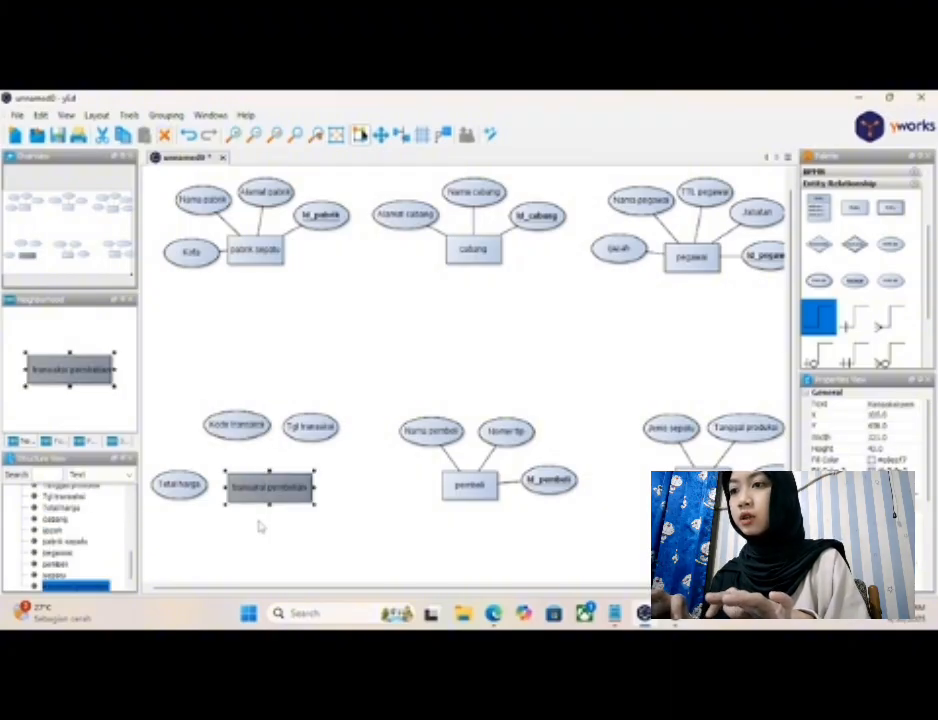
left_click(260, 515)
left_click_drag(237, 486, 237, 438)
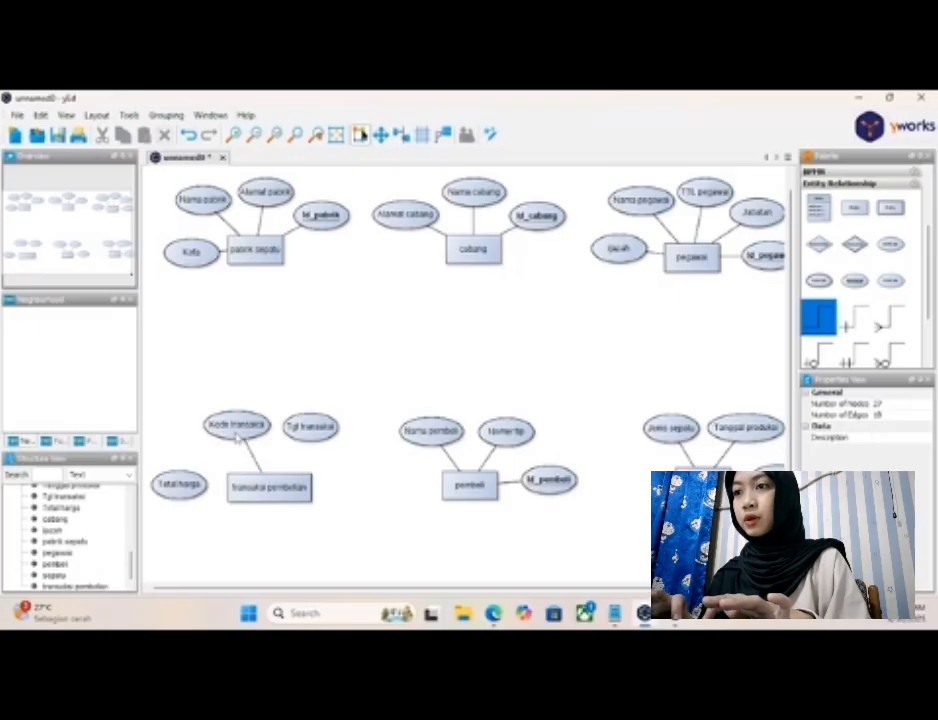
left_click_drag(282, 485, 312, 436)
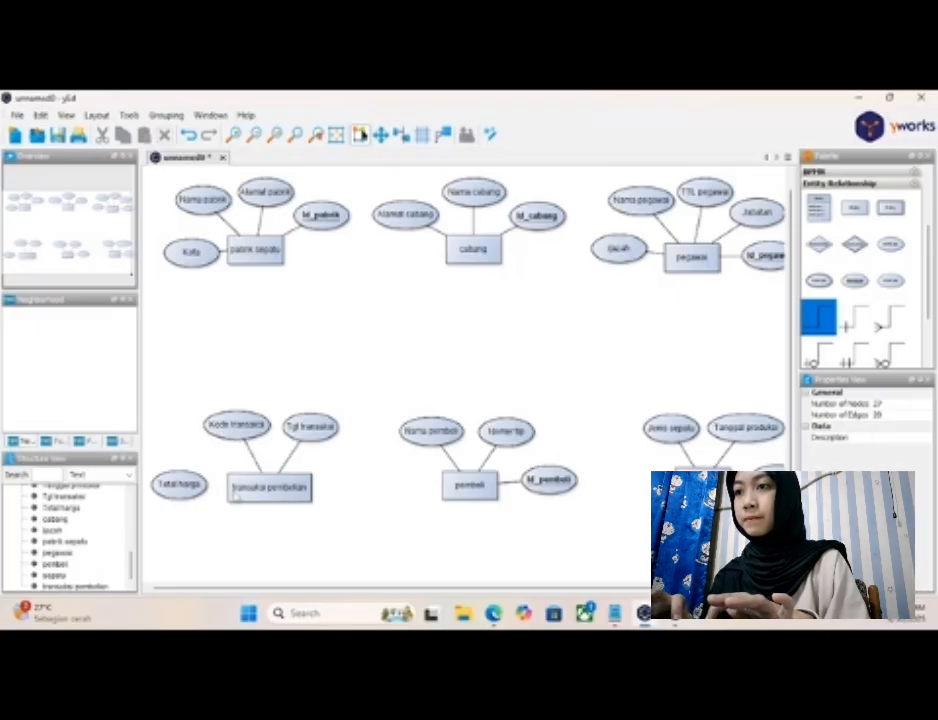
left_click_drag(236, 488, 196, 488)
- Shift the "Kode transaksi" and "Tgl transaksi" attributes slightly to the left above "transaksi pembelian"
left_click_drag(257, 424, 236, 429)
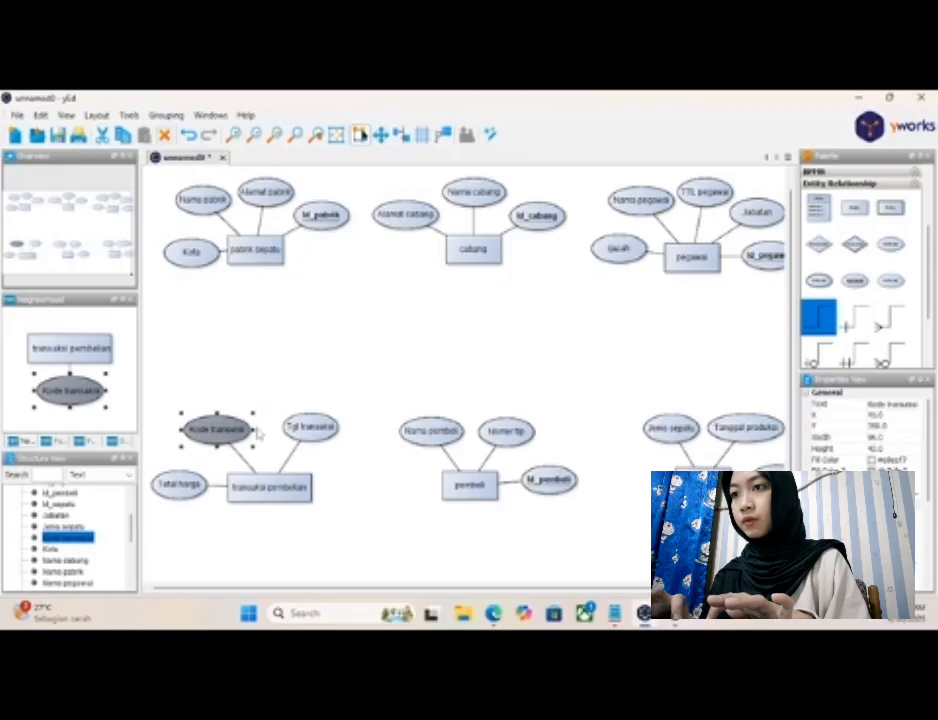
left_click_drag(311, 430, 288, 430)
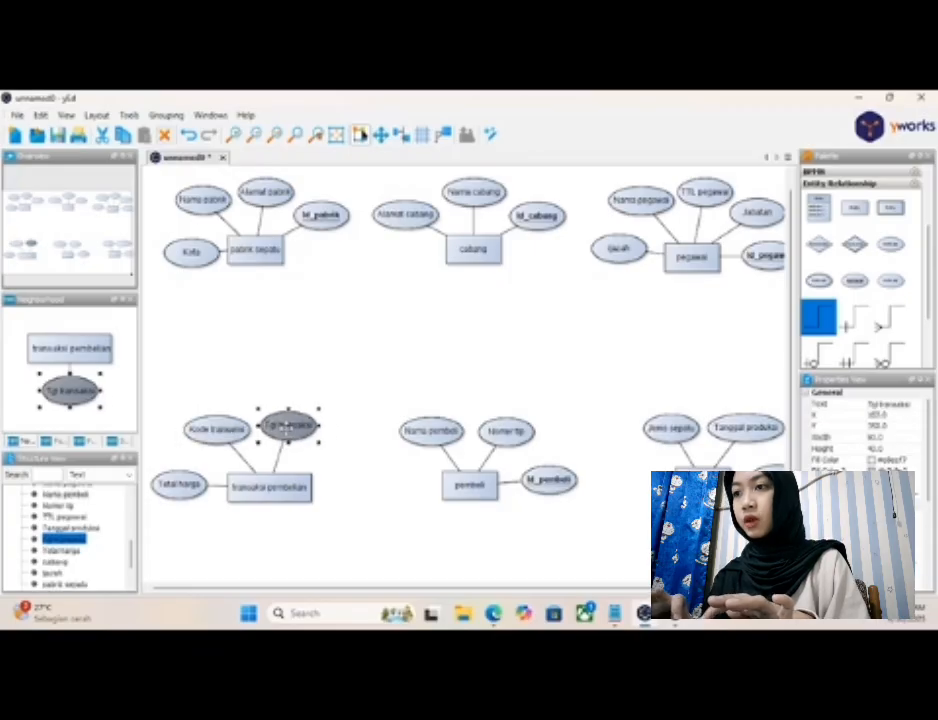
left_click(246, 546)
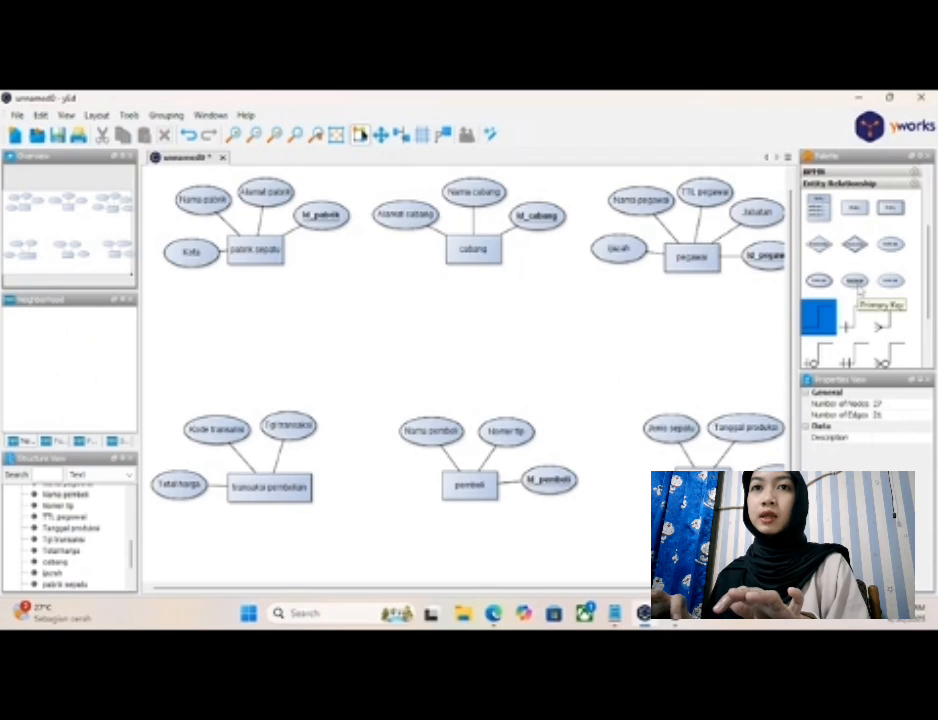
- Place a primary key attribute to the right of "transaksi pembelian" and label it "Id_transaksi"
left_click_drag(851, 290, 361, 491)
left_click(358, 485)
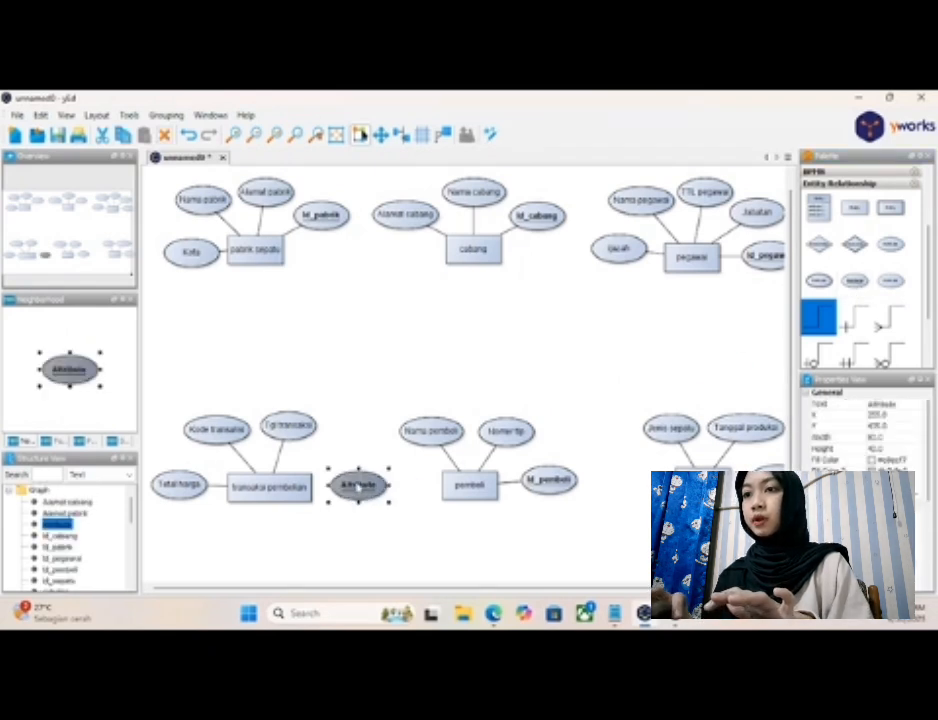
double_click(358, 485)
key("BackSpace")
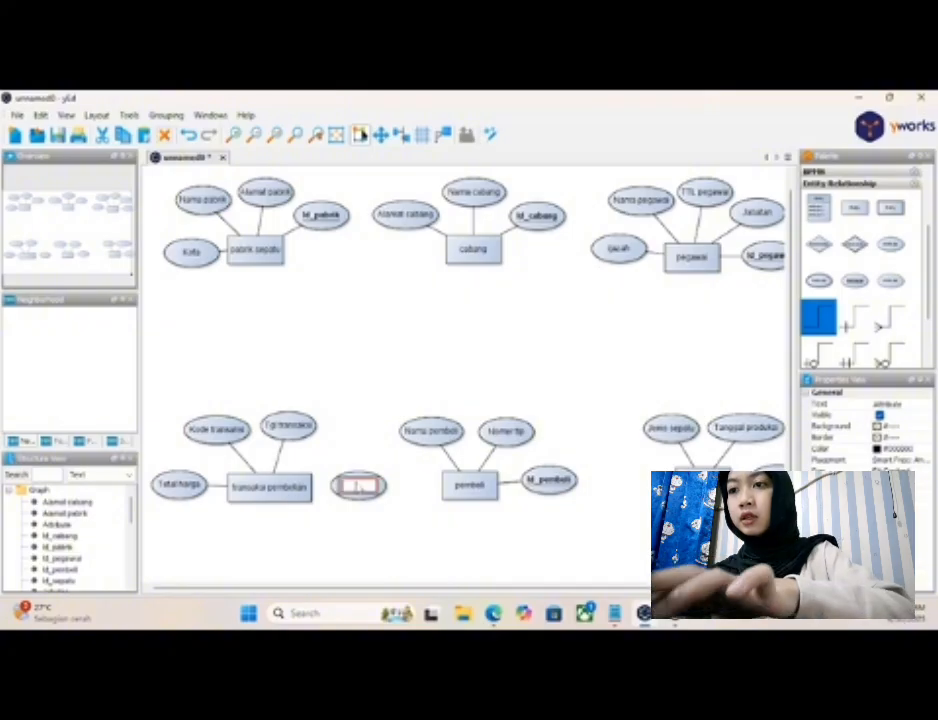
type("Id_")
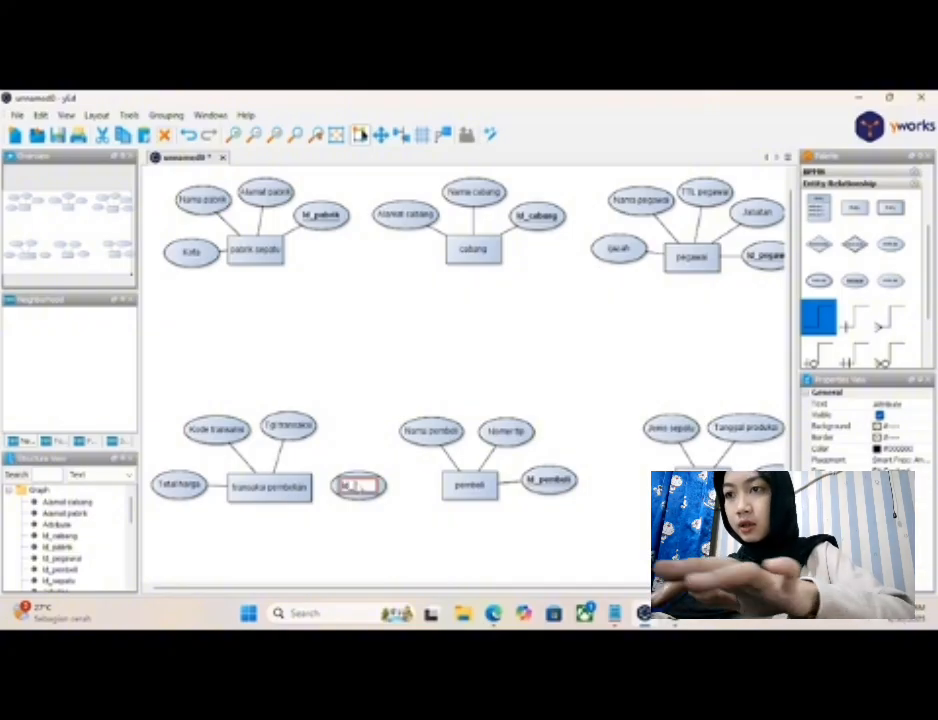
type("transaksi")
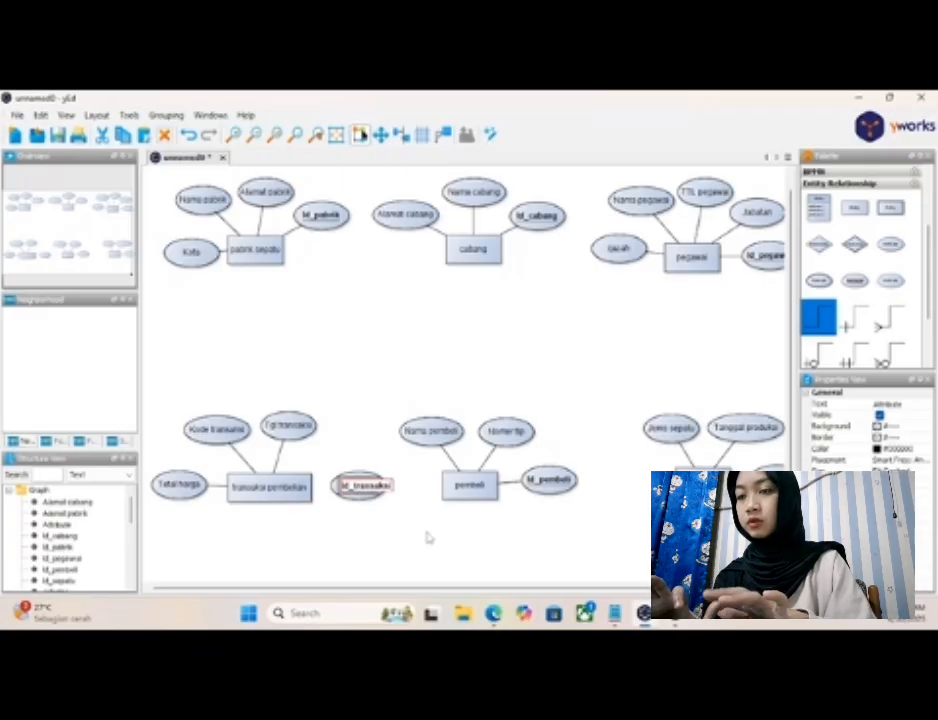
key("Return")
left_click(362, 519)
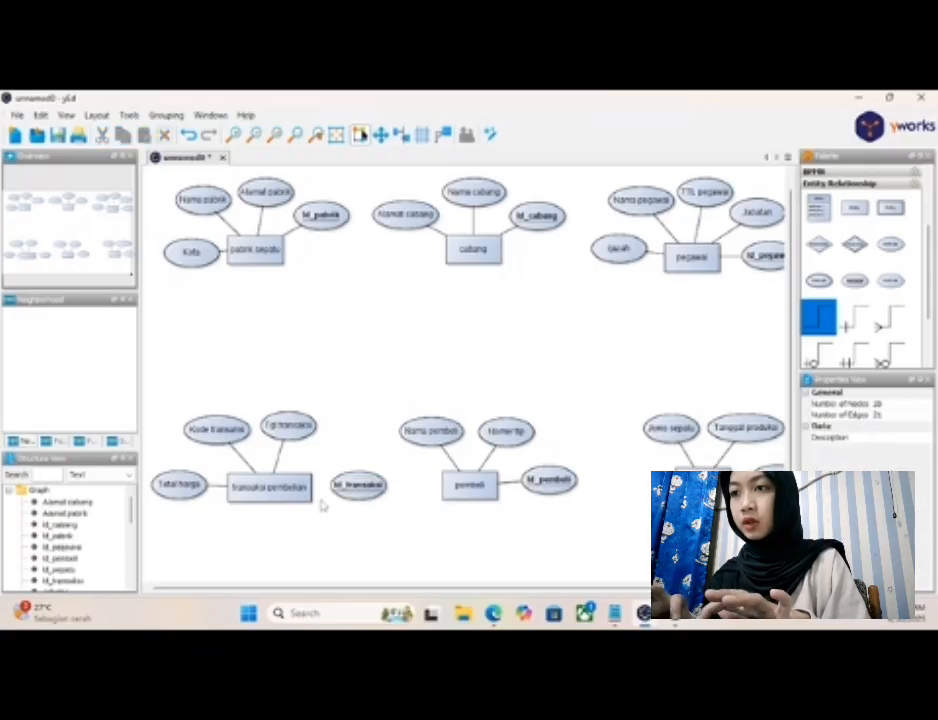
- Connect "transaksi pembelian" to the "Id_transaksi" attribute and nudge that attribute slightly closer to the entity
left_click(350, 487)
left_click(349, 490)
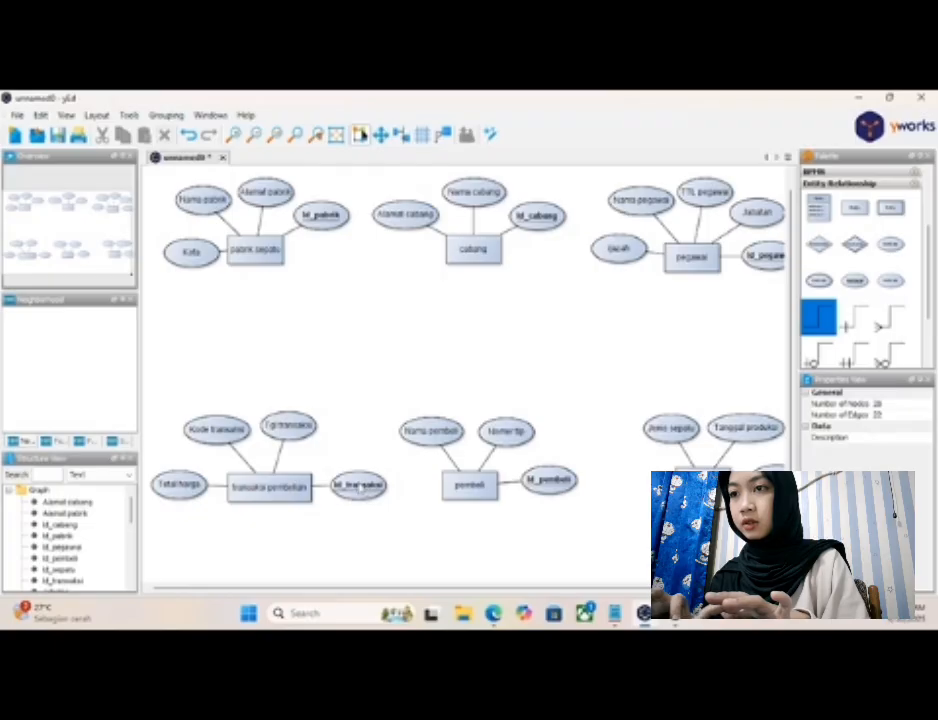
left_click(361, 488)
left_click_drag(361, 488, 357, 488)
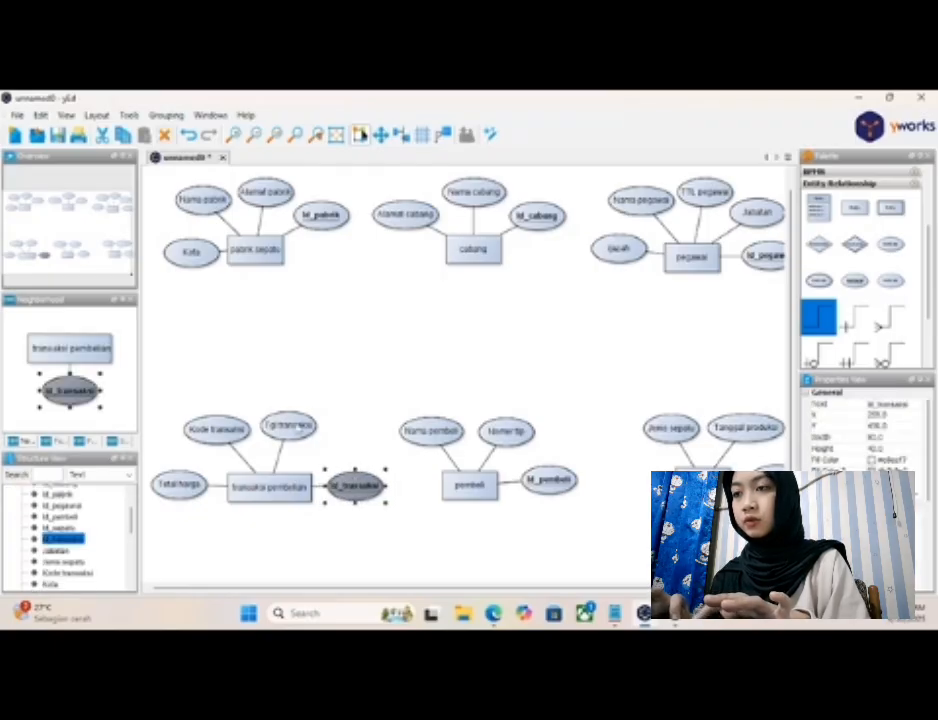
- Move "Tgl transaksi" and "Kode transaksi" slightly to the right so both are spaced evenly above "transaksi pembelian"
left_click(296, 427)
left_click_drag(296, 427, 321, 428)
left_click(217, 429)
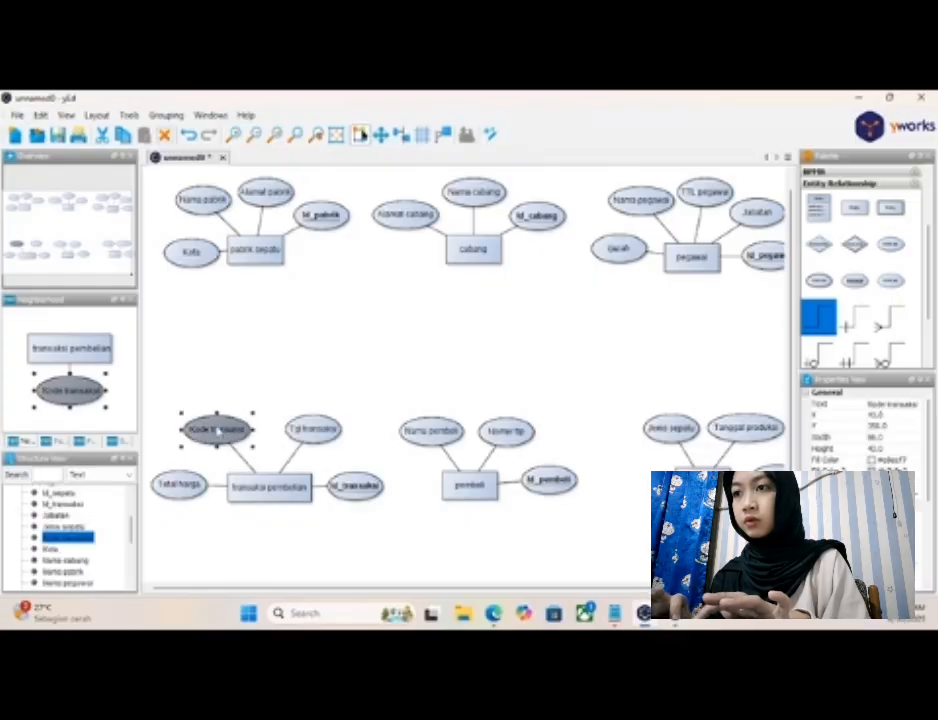
left_click_drag(217, 429, 231, 429)
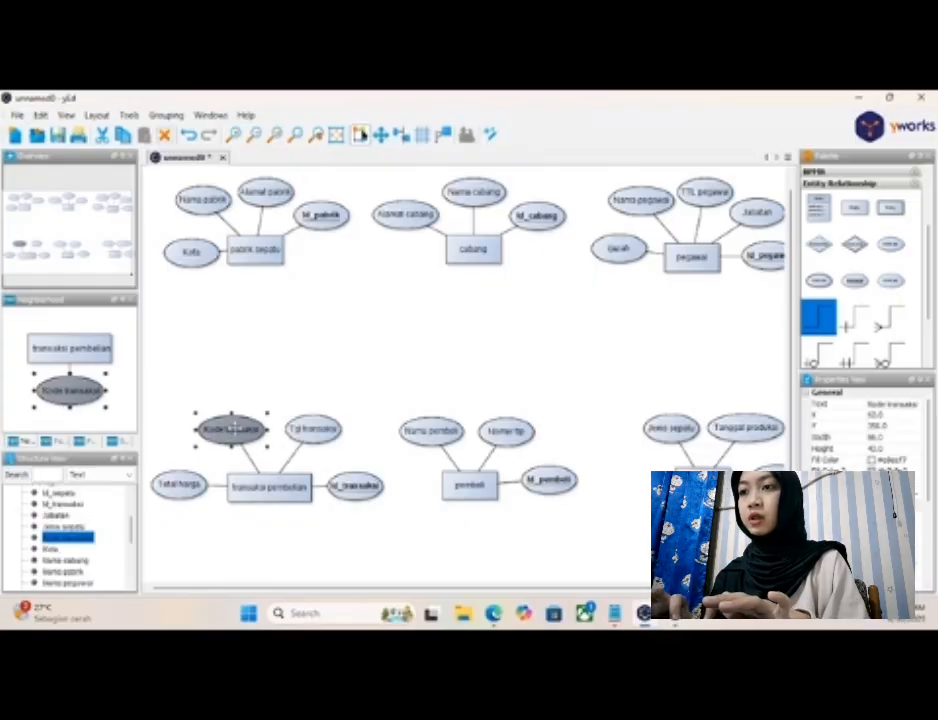
left_click(327, 541)
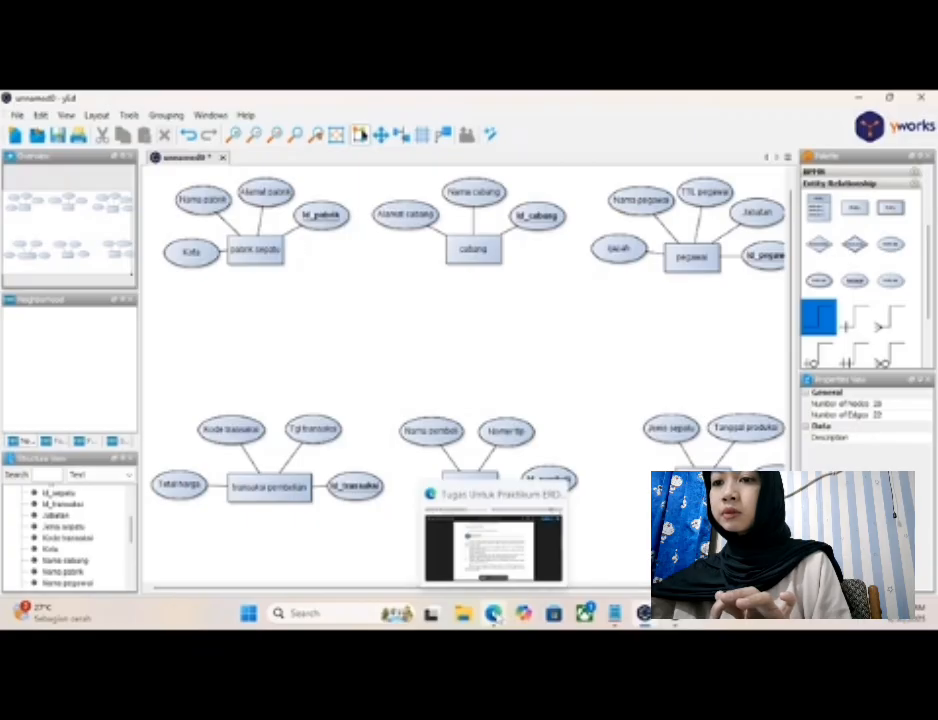
- Switch to Edge to consult the ERD-making stages in the assignment "Tugas Untuk Praktikum ERD.pdf"
left_click(495, 614)
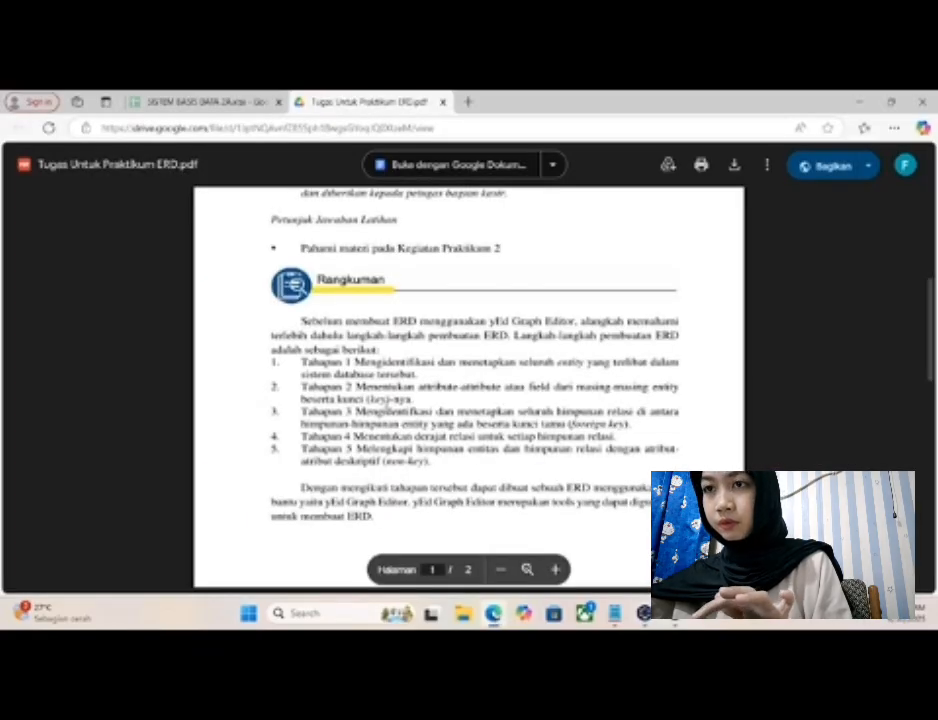
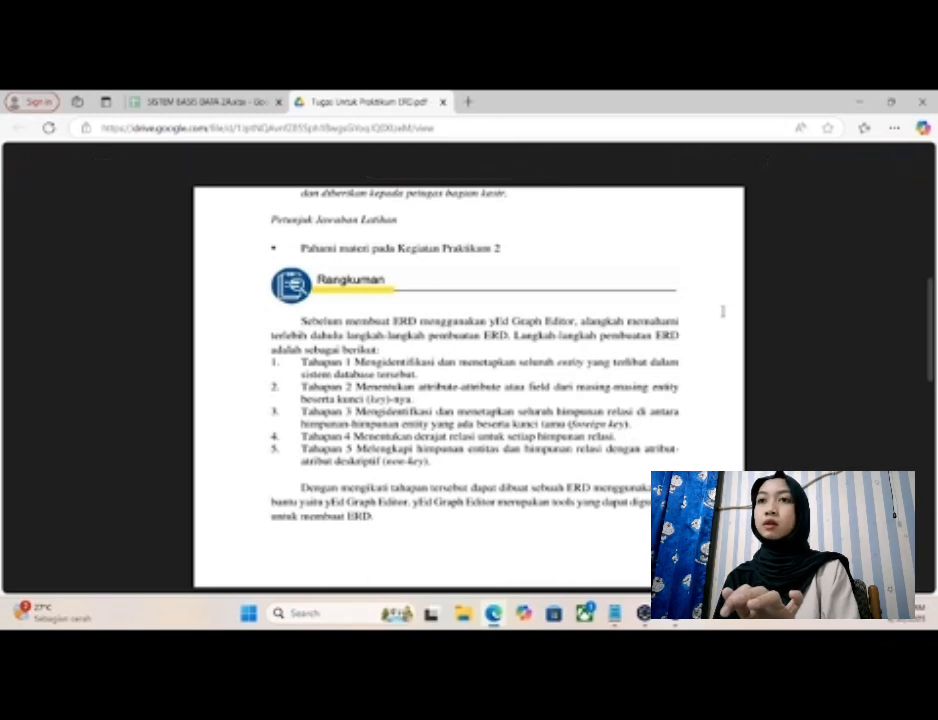
- Switch to yEd and place relationship diamonds between pabrik sepatu–cabang, cabang–pegawai, pegawai–sepatu, sepatu–pembeli, and pembeli–transaksi pembelian
left_click(645, 613)
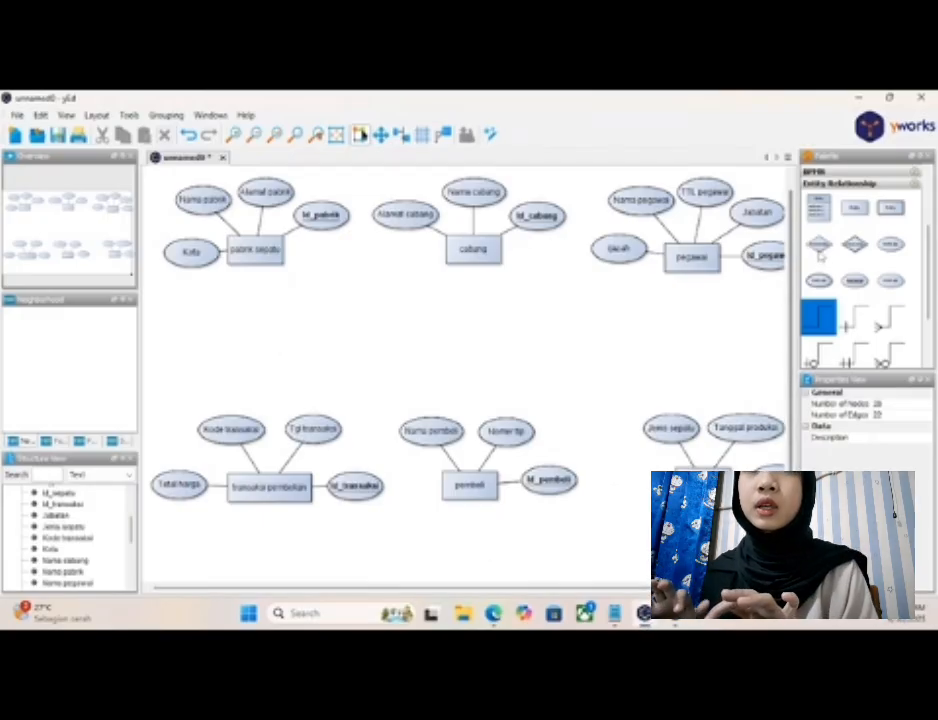
left_click_drag(820, 248, 363, 273)
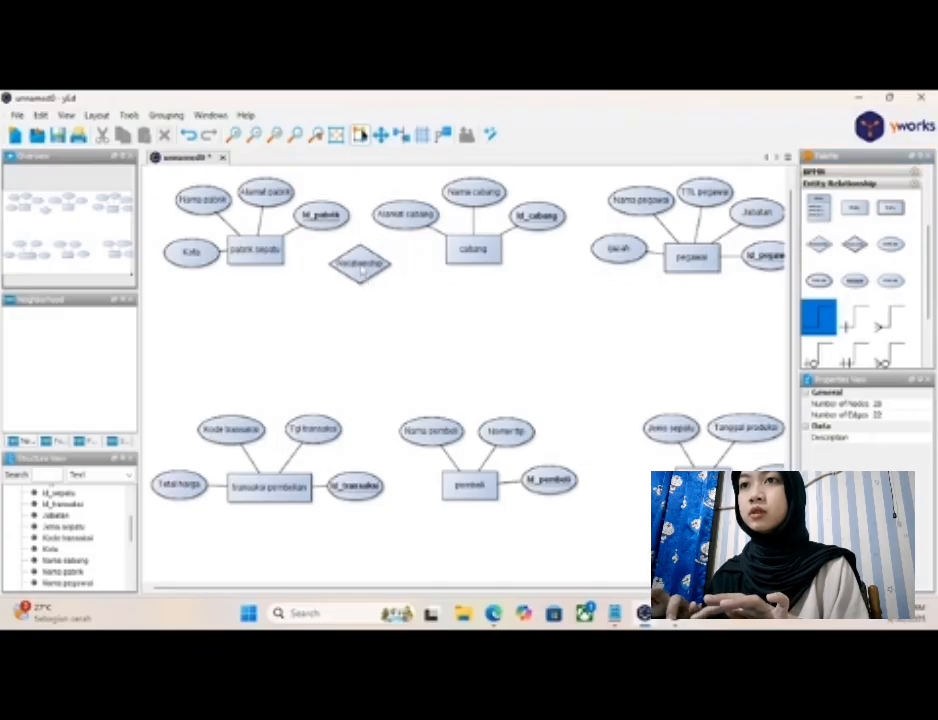
left_click_drag(820, 244, 557, 267)
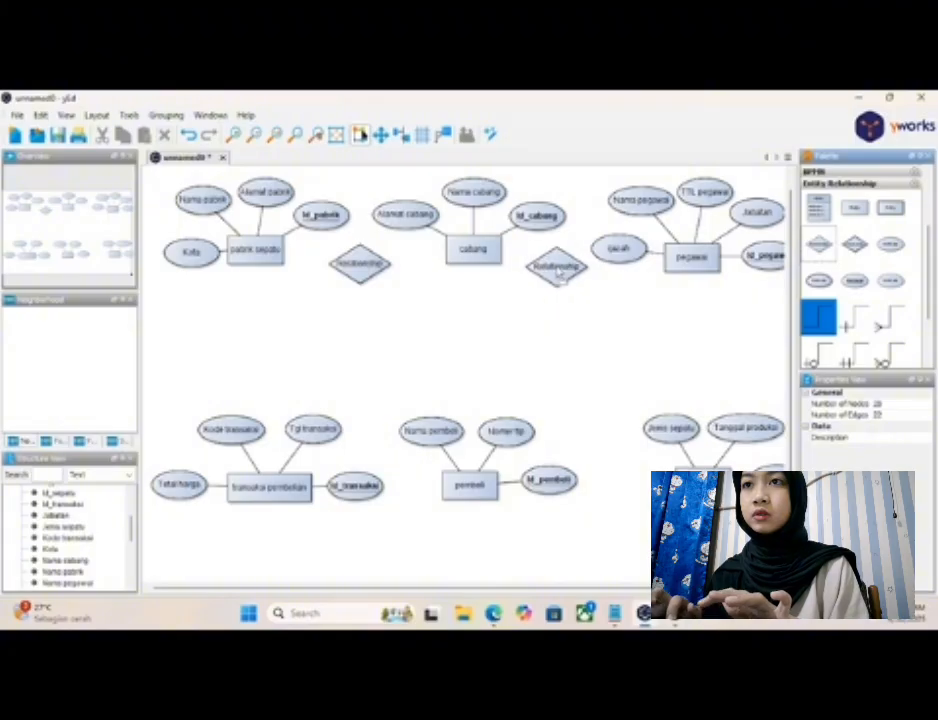
left_click_drag(819, 244, 715, 340)
left_click_drag(710, 342, 708, 341)
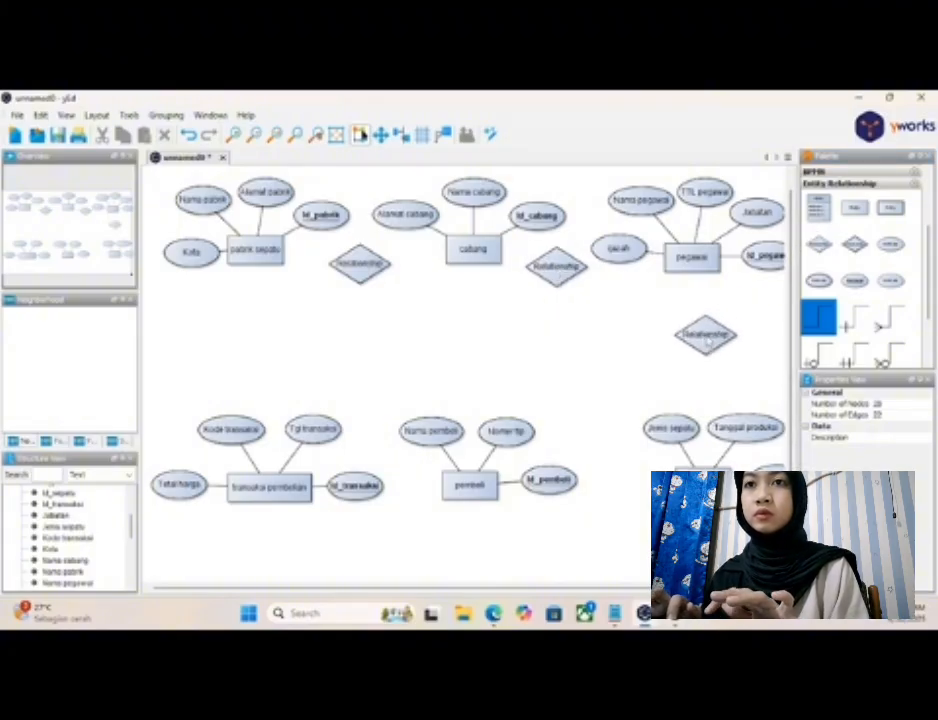
left_click_drag(814, 302, 625, 484)
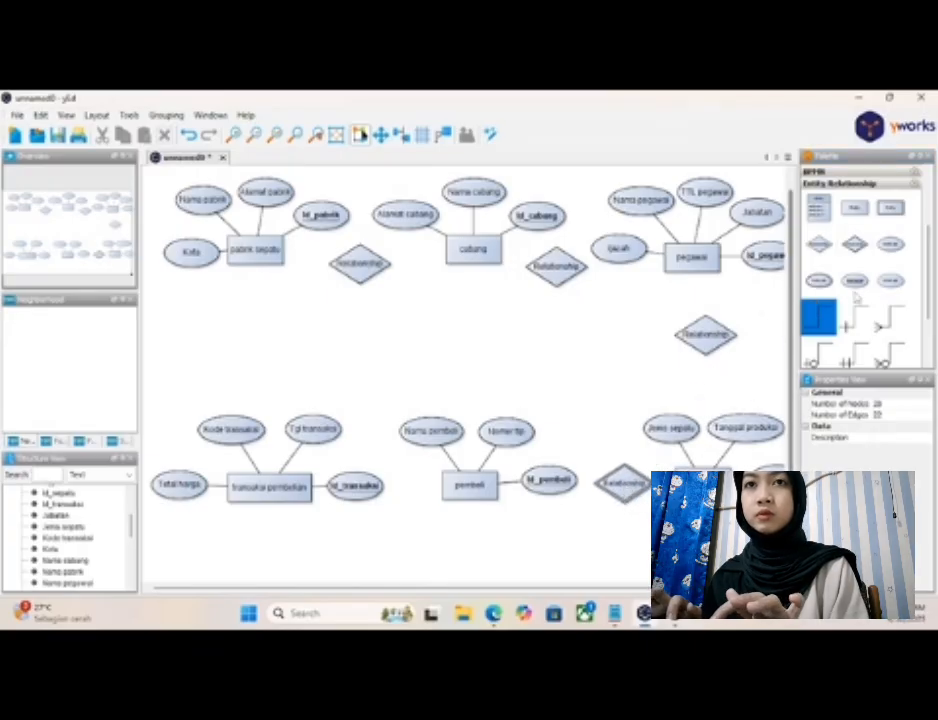
left_click_drag(819, 244, 418, 488)
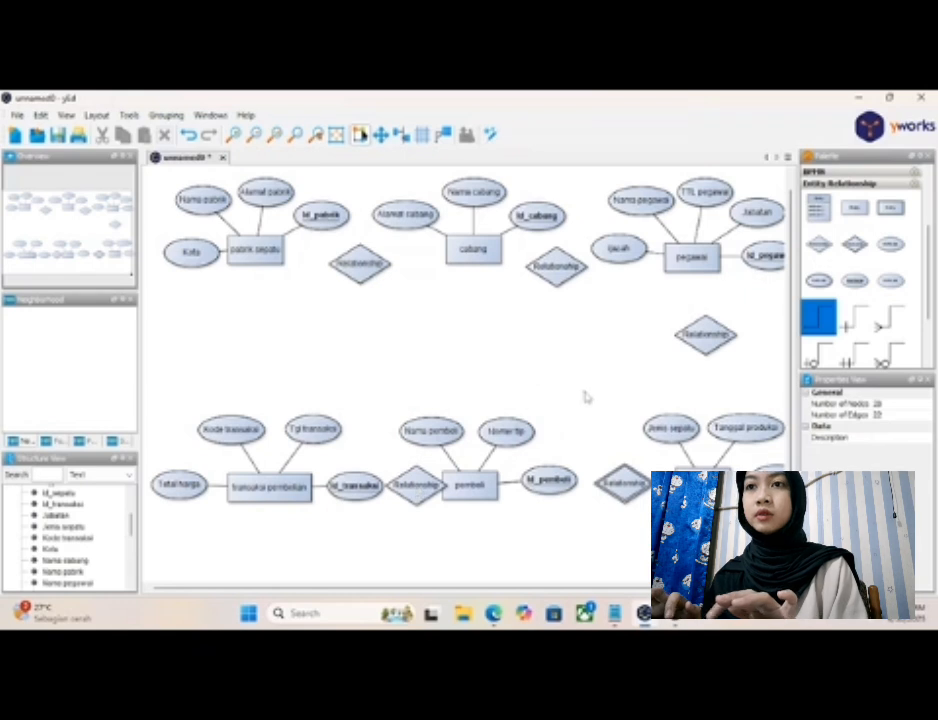
- Shift the "transaksi pembelian" and "pabrik sepatu" entities with all their attributes to the left to widen the diagram
scroll(585, 397, "down", 1)
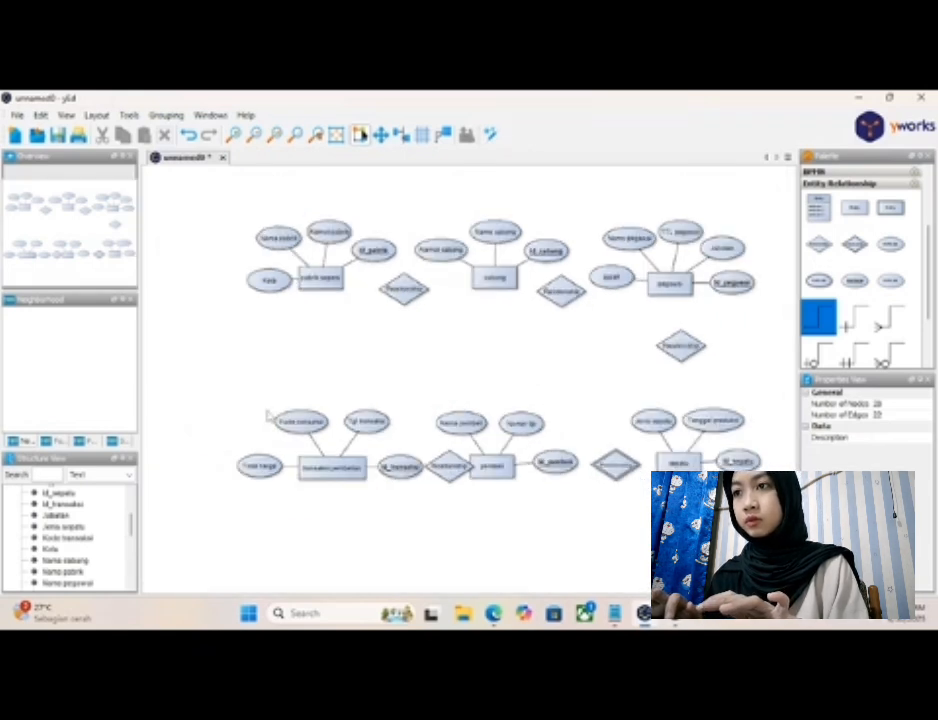
left_click_drag(268, 408, 411, 522)
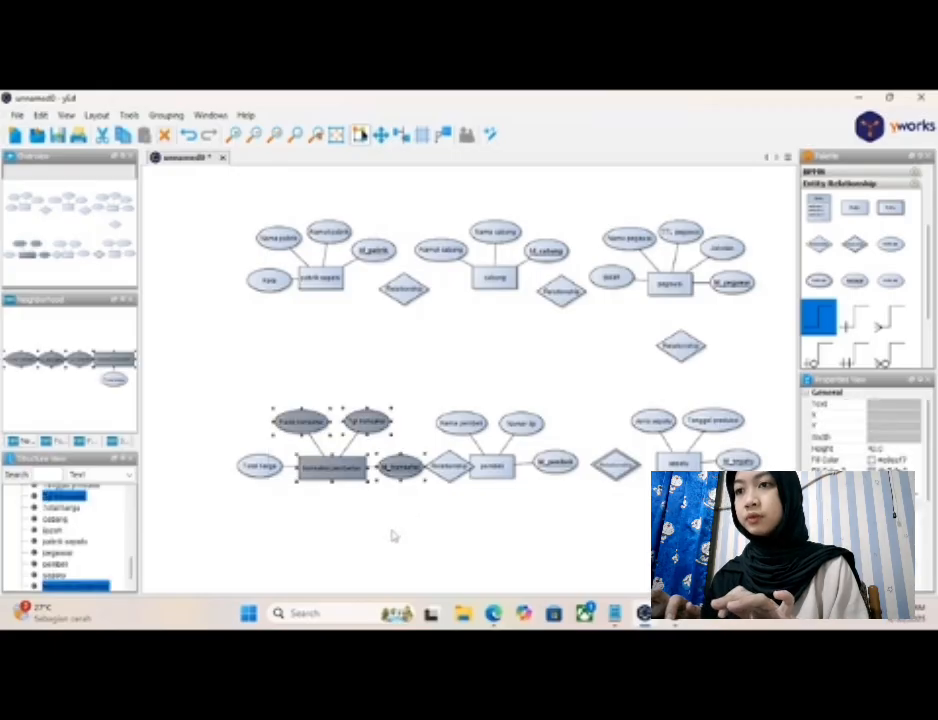
left_click(393, 536)
left_click_drag(213, 412, 433, 518)
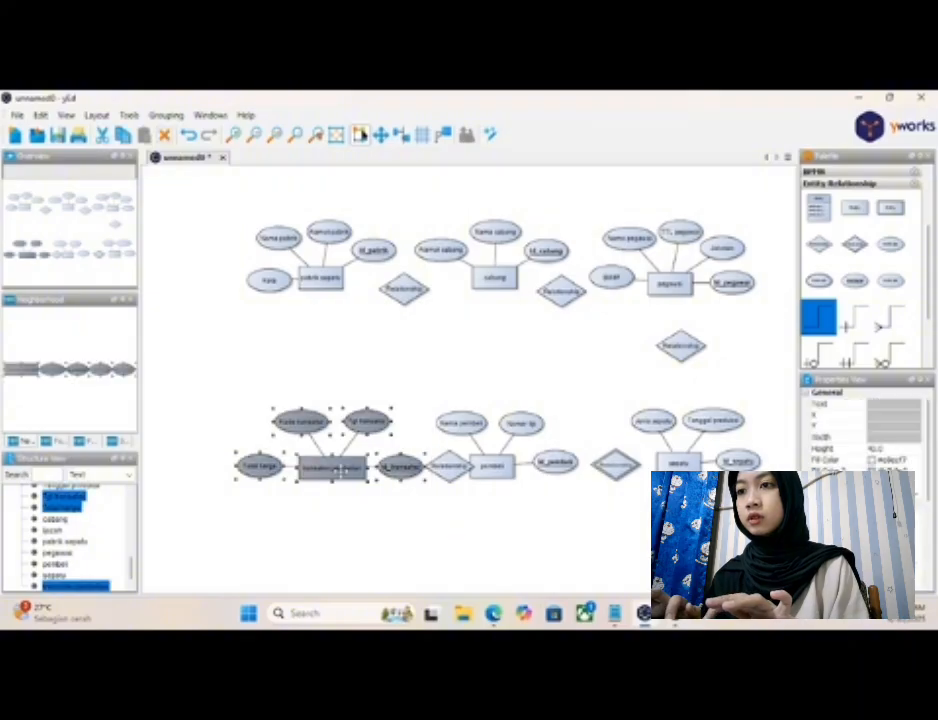
left_click_drag(312, 455, 258, 475)
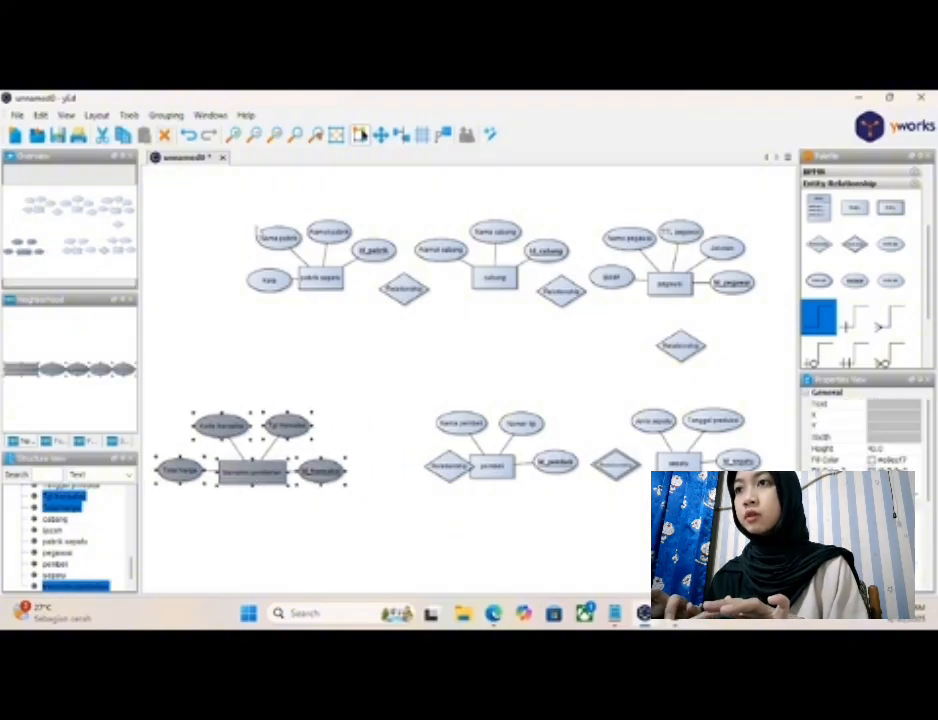
left_click_drag(251, 212, 387, 339)
left_click_drag(302, 282, 220, 285)
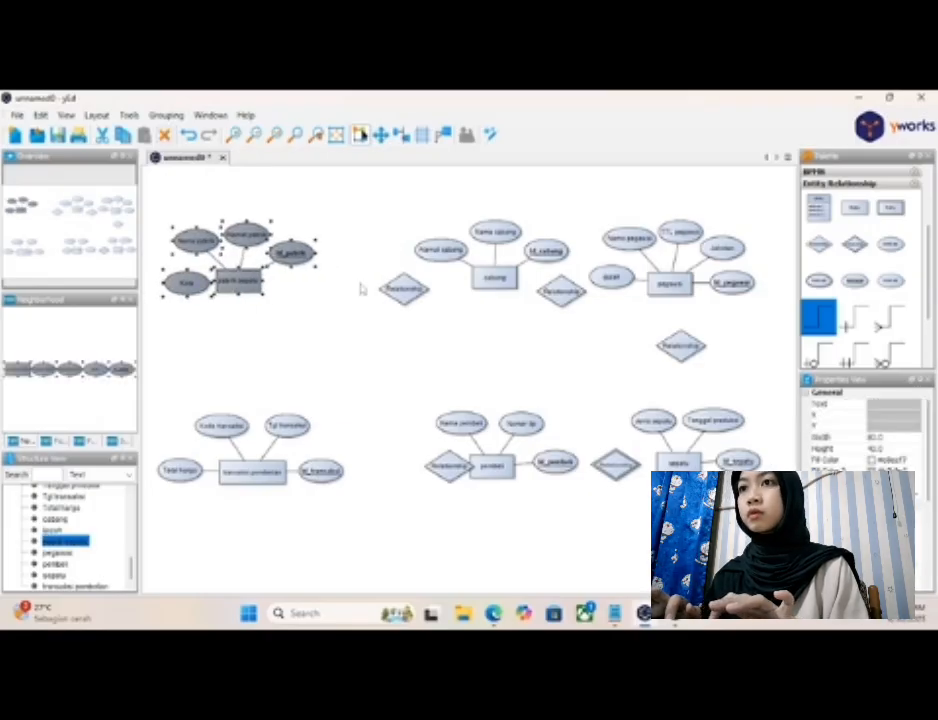
- Shift "cabang" with its attributes to the left and center the relationship diamond between "pabrik sepatu" and "cabang"
left_click_drag(414, 292, 375, 288)
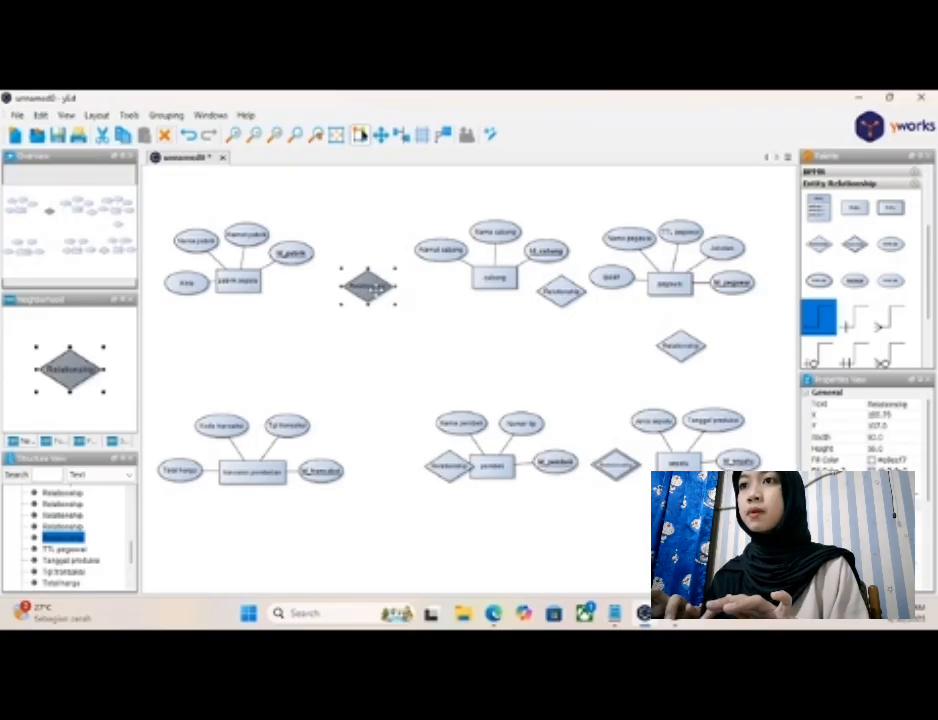
left_click_drag(440, 222, 456, 285)
left_click_drag(528, 215, 513, 255)
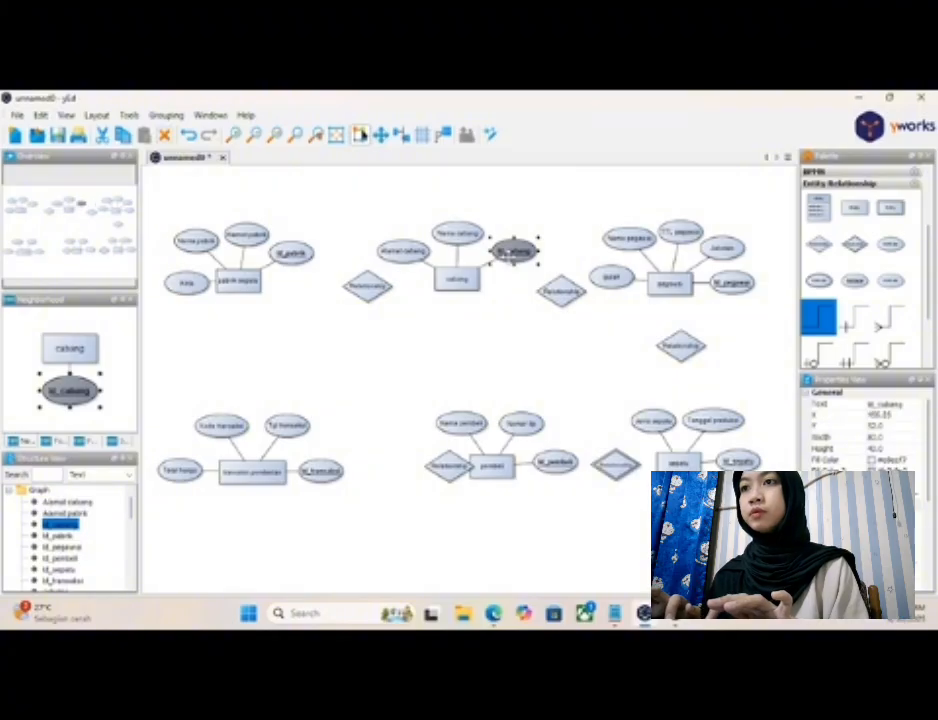
left_click(367, 297)
left_click_drag(367, 297, 352, 293)
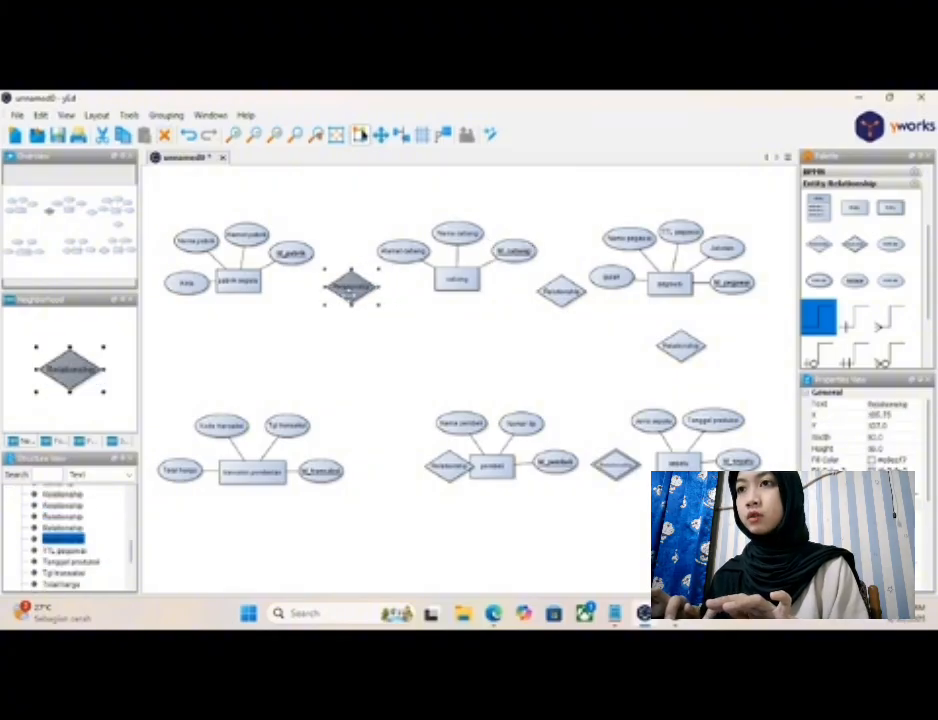
- Move the "pegawai" group right and the "sepatu" group down and right, and re-center the relationship diamond between them
left_click_drag(605, 230, 693, 285)
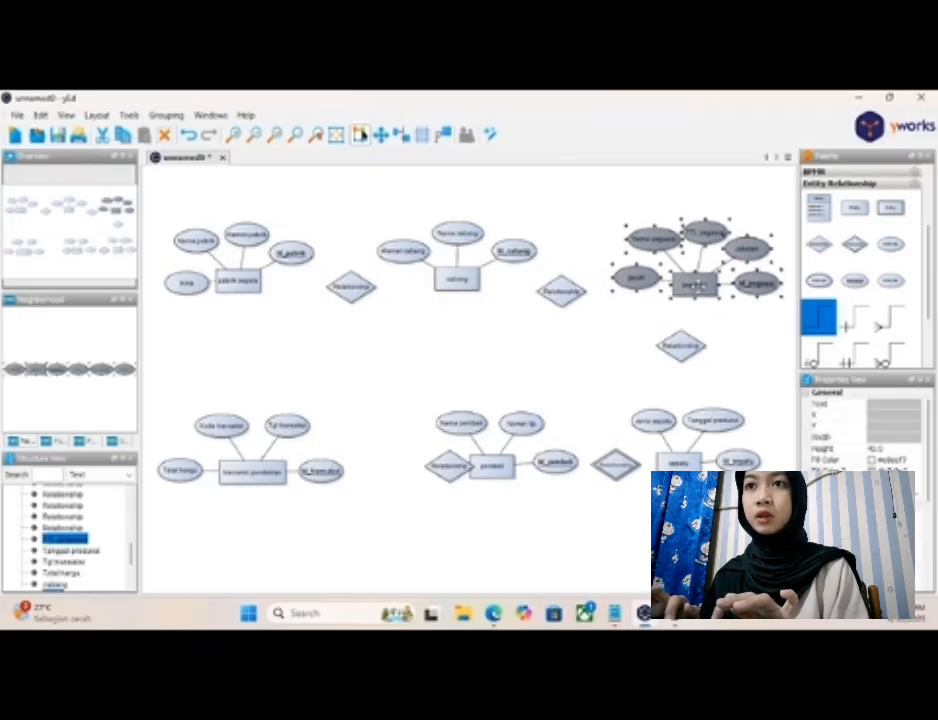
left_click(603, 343)
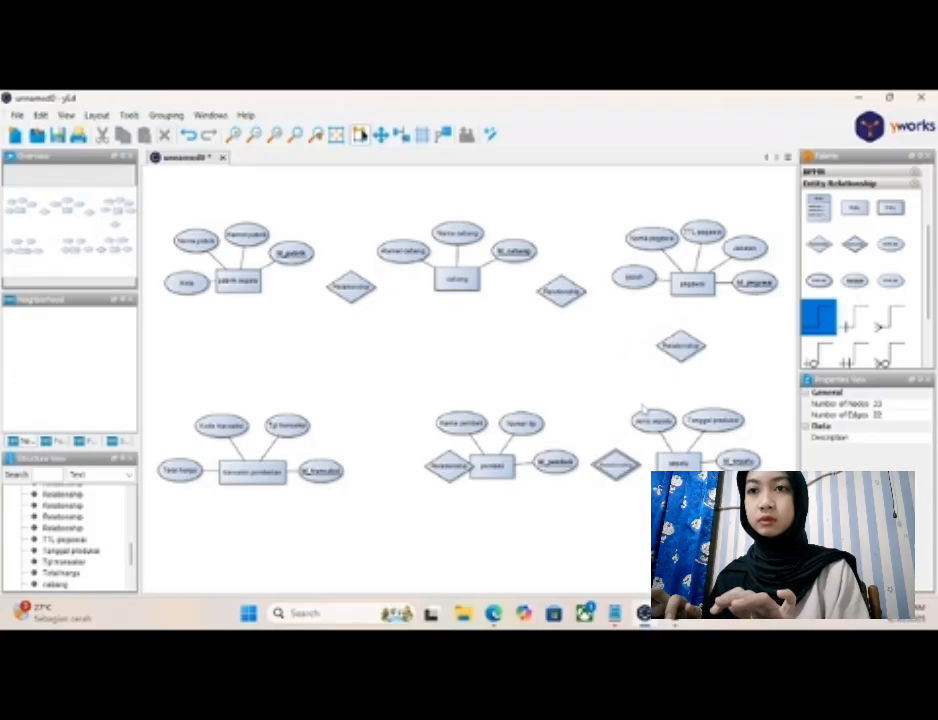
left_click_drag(643, 404, 763, 504)
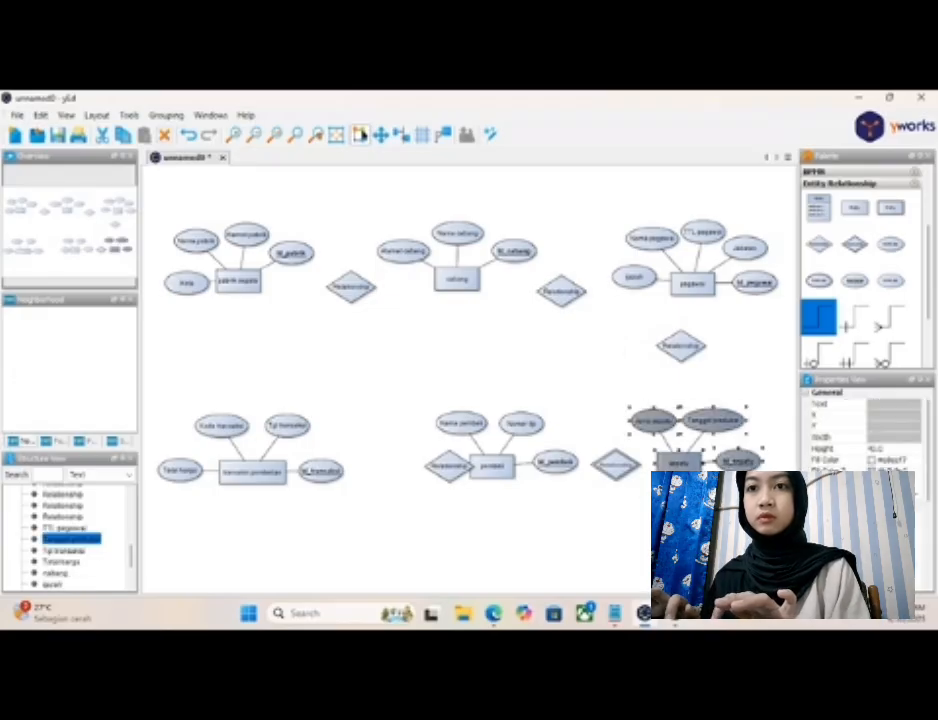
left_click_drag(690, 463, 710, 483)
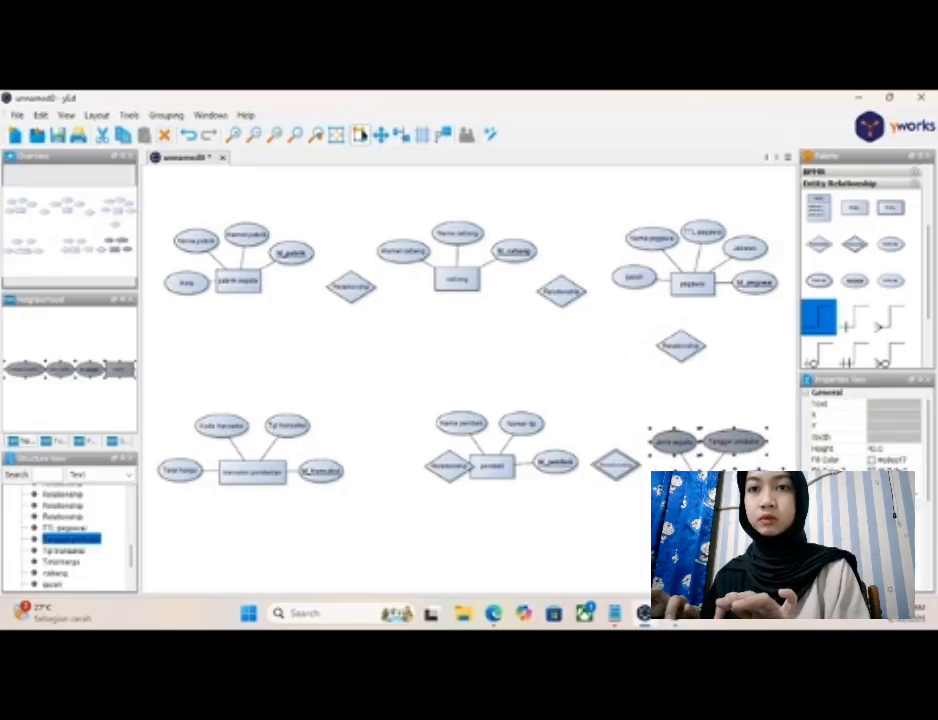
left_click_drag(687, 350, 708, 362)
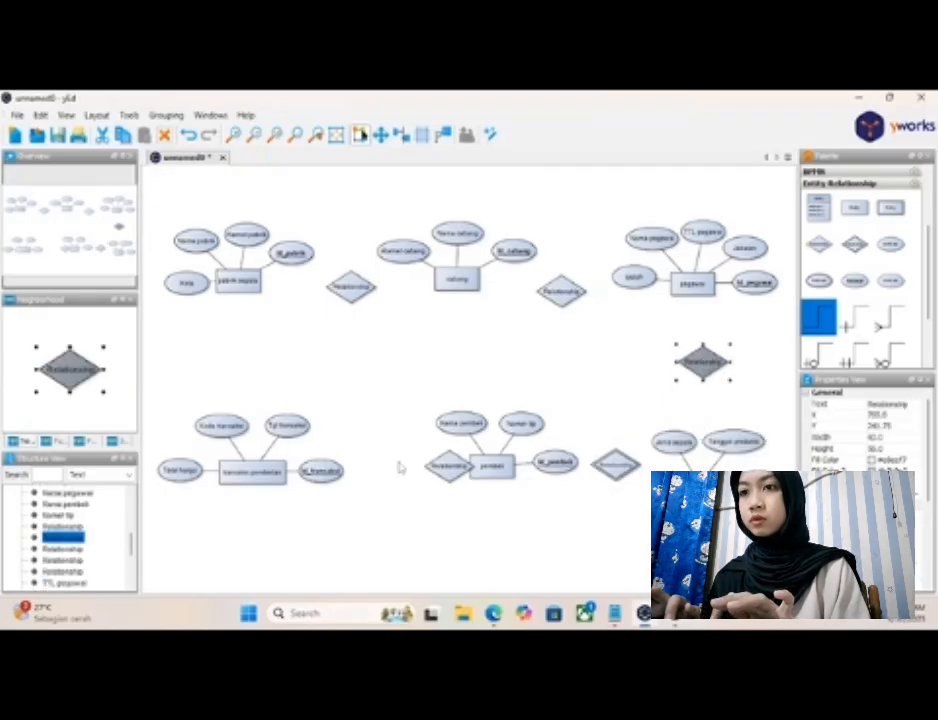
- Move the relationship diamond off "pembeli" toward "transaksi pembelian", and shift "pembeli" with its attributes slightly left
left_click_drag(440, 470, 388, 472)
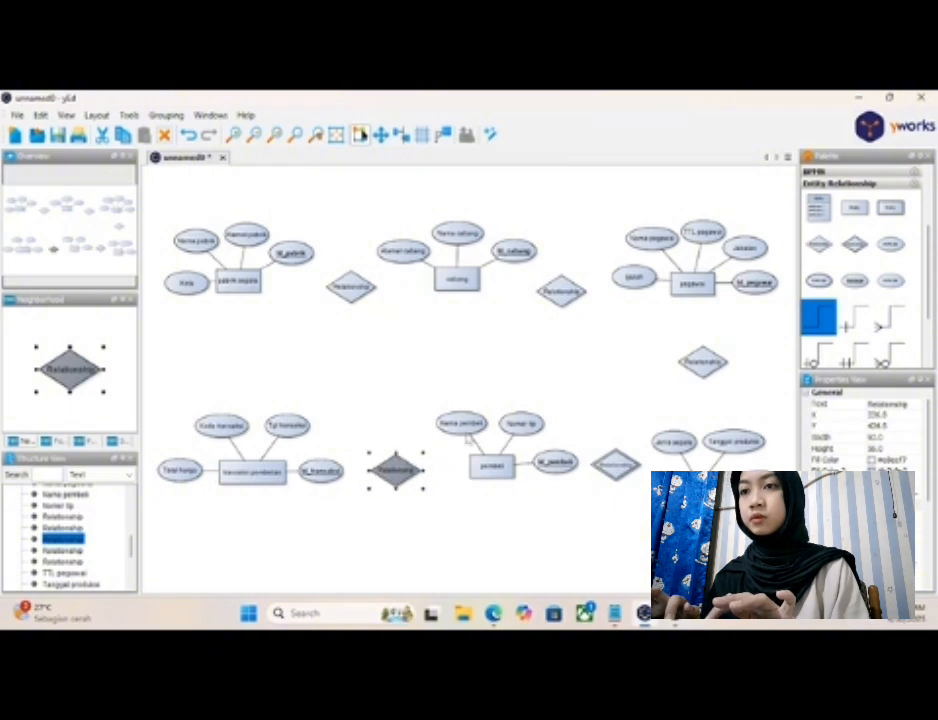
left_click_drag(446, 408, 481, 471)
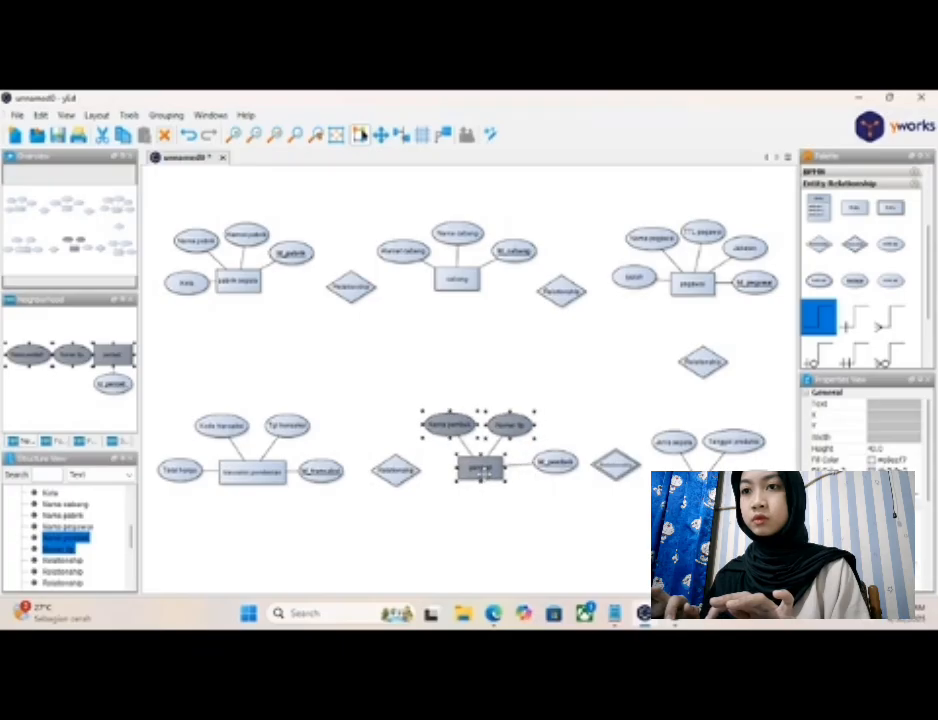
left_click(555, 462)
left_click_drag(555, 462, 537, 463)
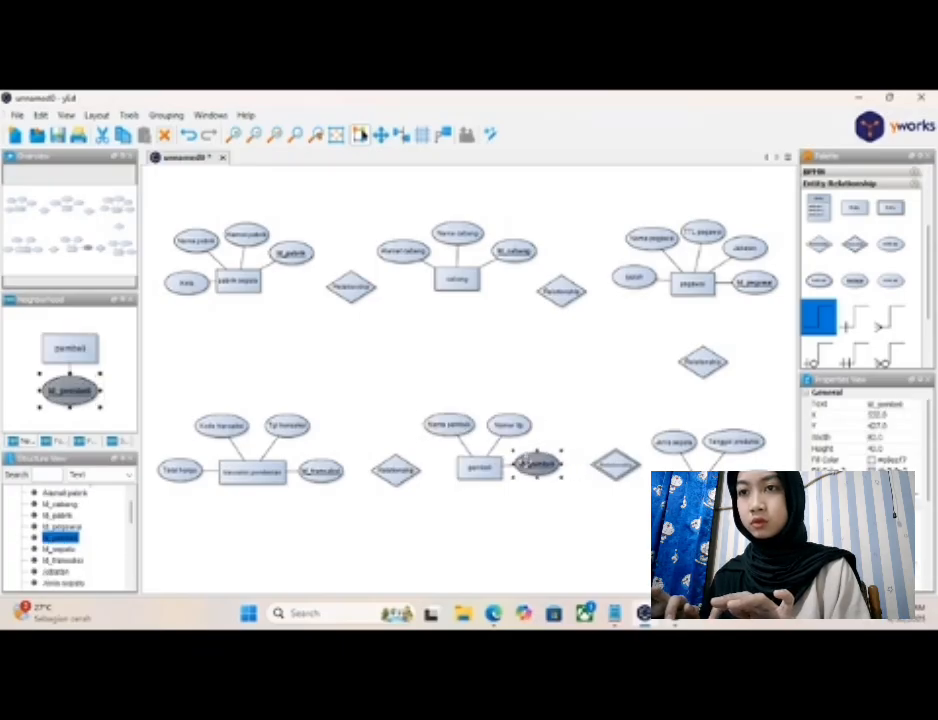
left_click(527, 521)
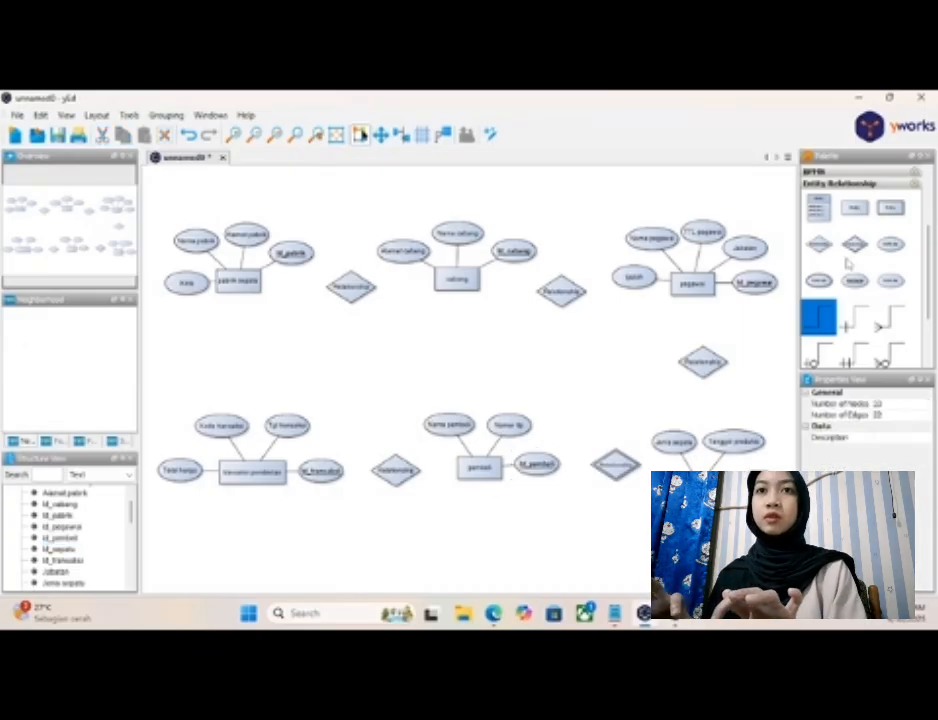
- Add a relationship diamond between "pabrik sepatu" and "transaksi pembelian", lowering the "transaksi pembelian" group to leave room around it
left_click_drag(822, 253, 229, 363)
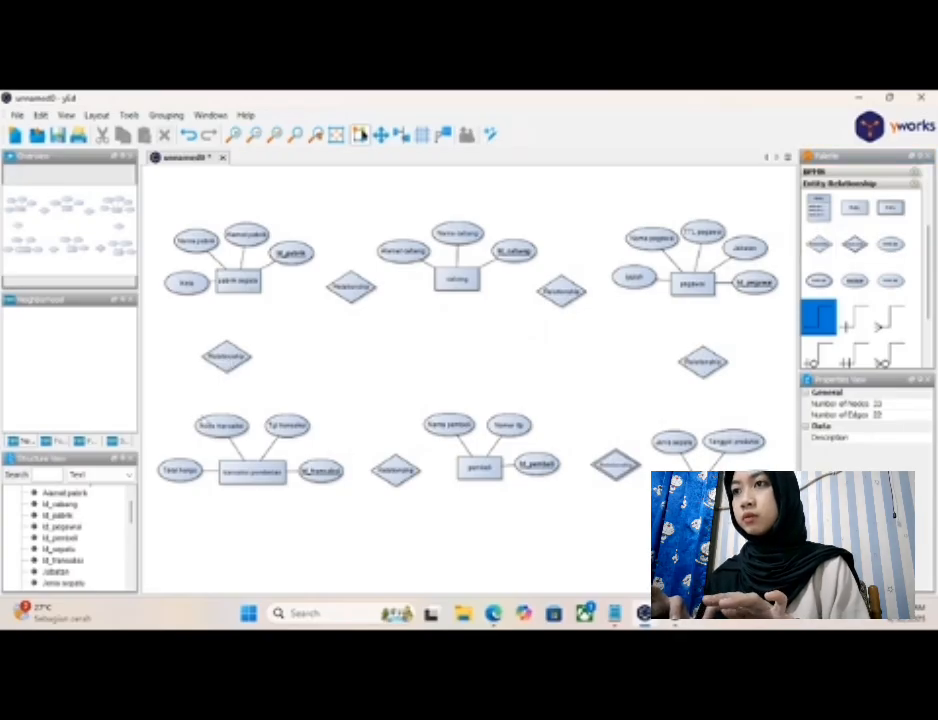
left_click_drag(183, 408, 348, 542)
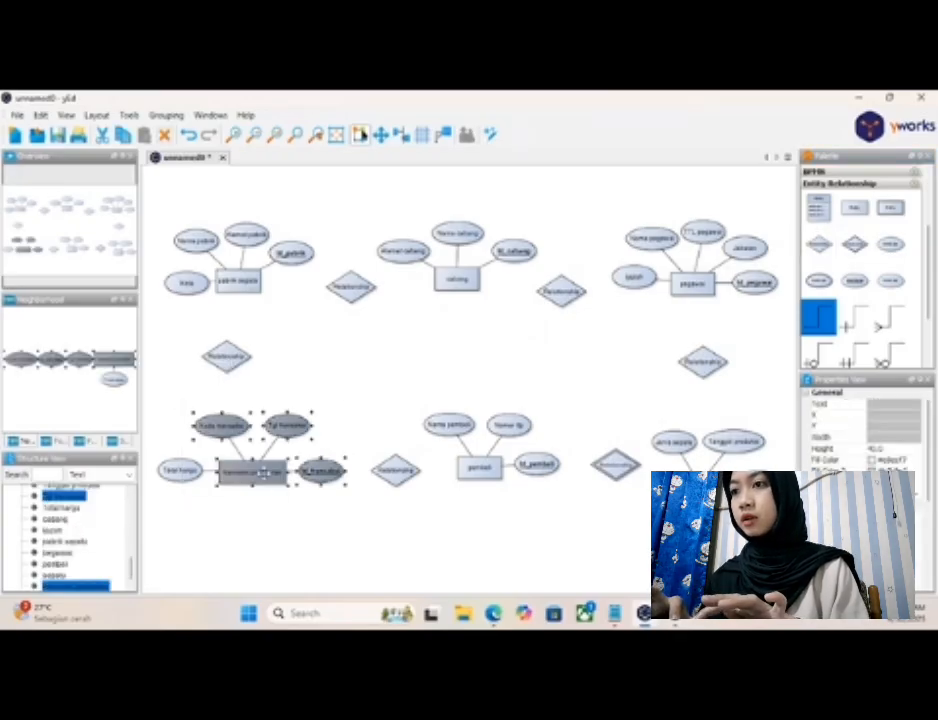
left_click_drag(258, 472, 256, 516)
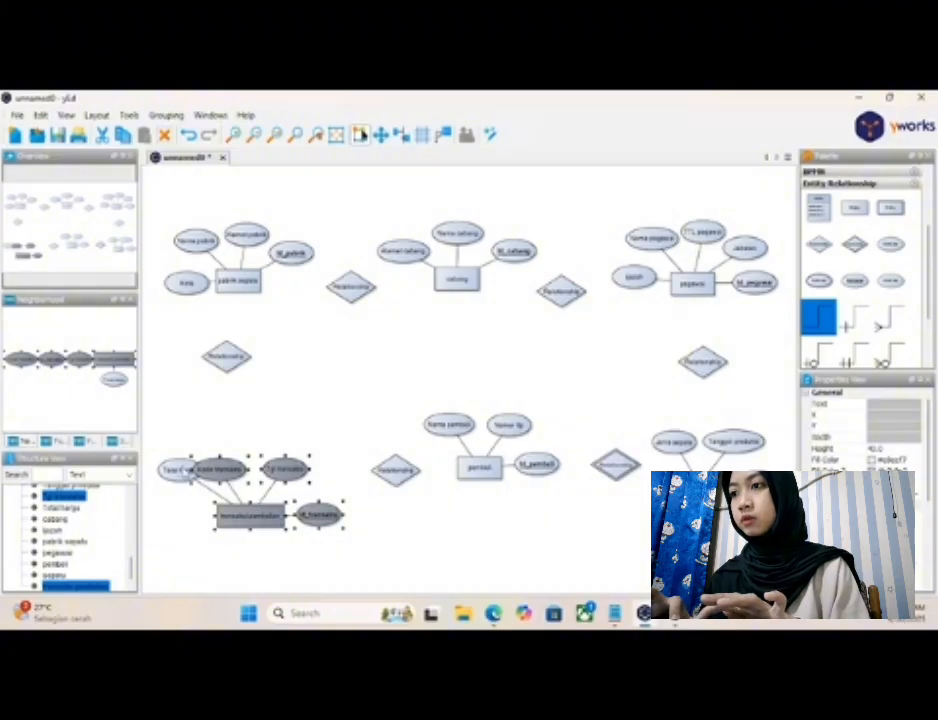
left_click_drag(178, 470, 180, 515)
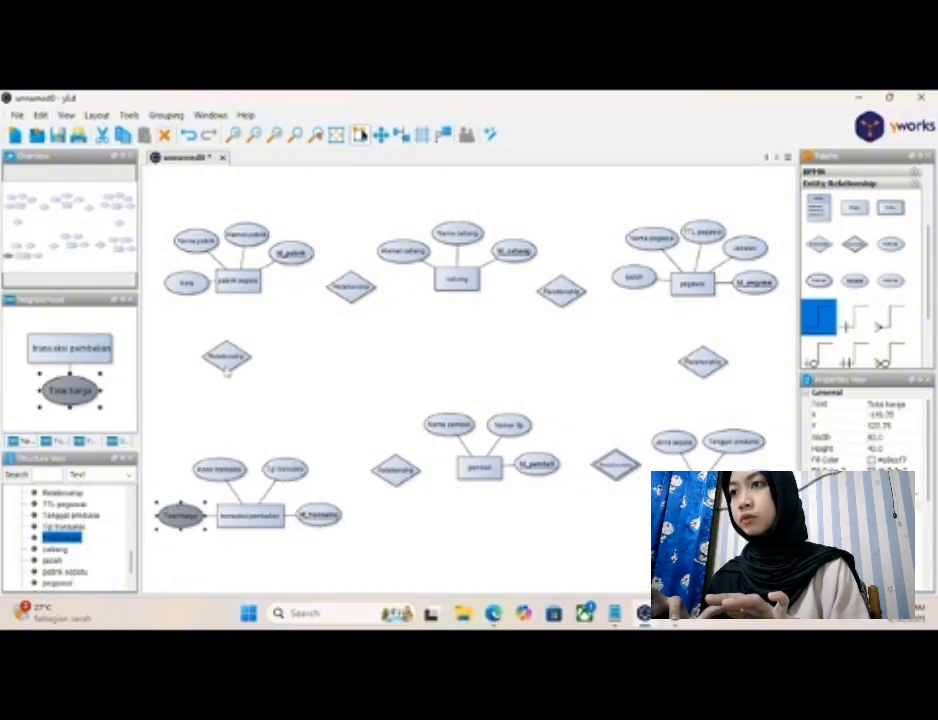
left_click_drag(227, 366, 228, 384)
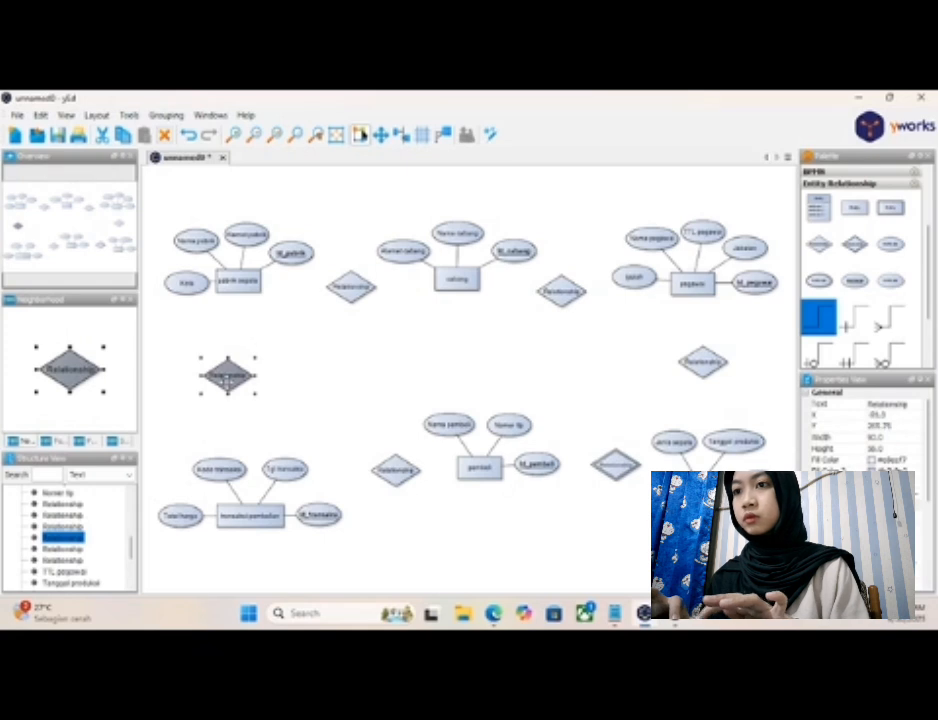
- Lower the "pembeli" group and the relationship diamonds on either side of it to line up with "transaksi pembelian"
left_click_drag(395, 473, 384, 511)
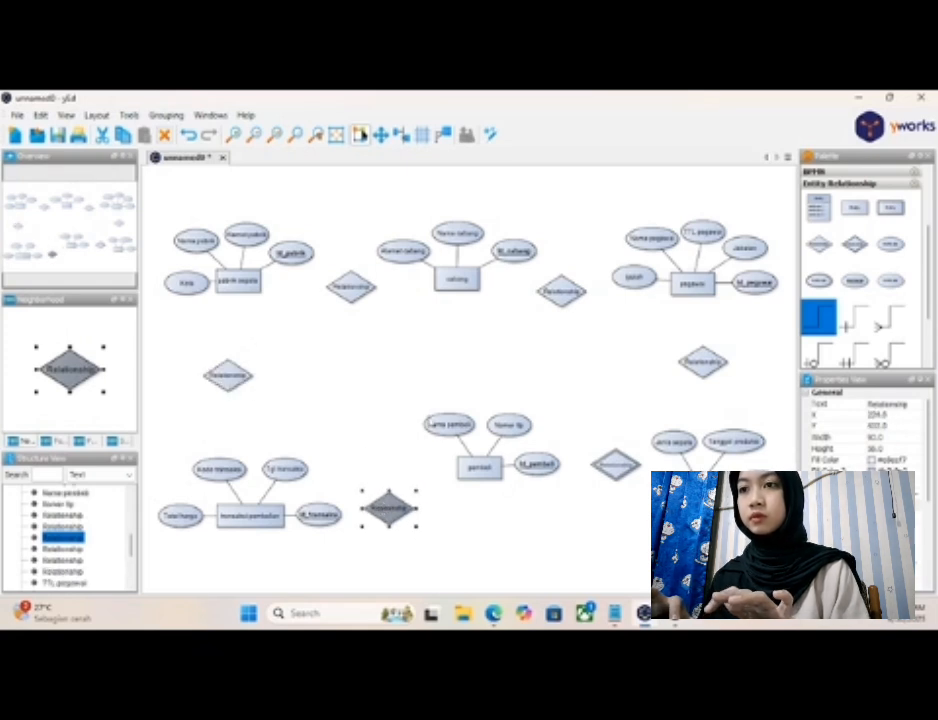
left_click_drag(419, 403, 560, 500)
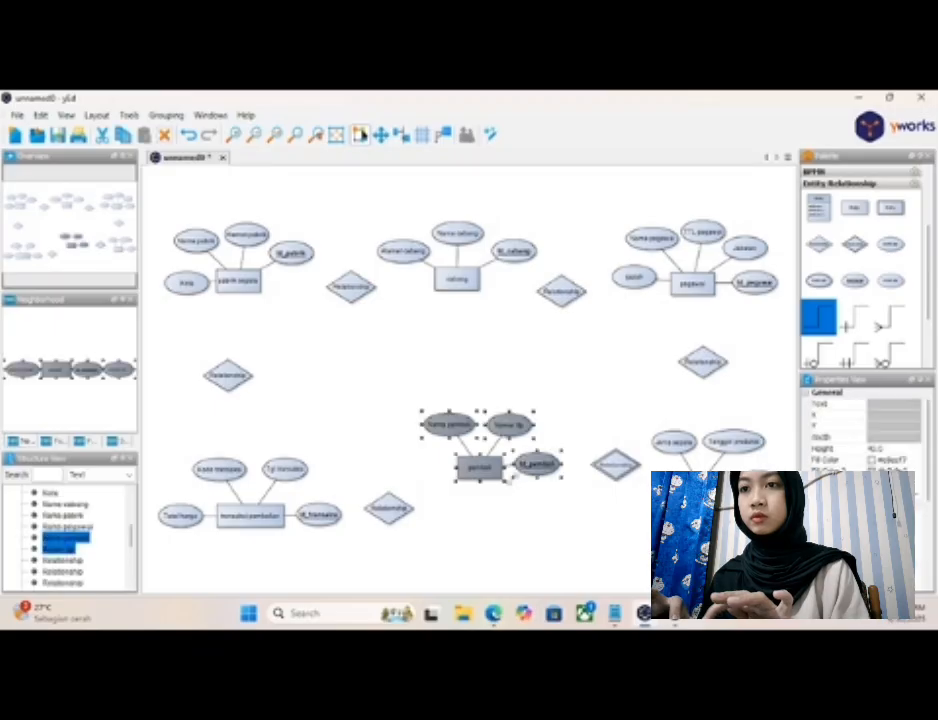
left_click_drag(493, 475, 485, 513)
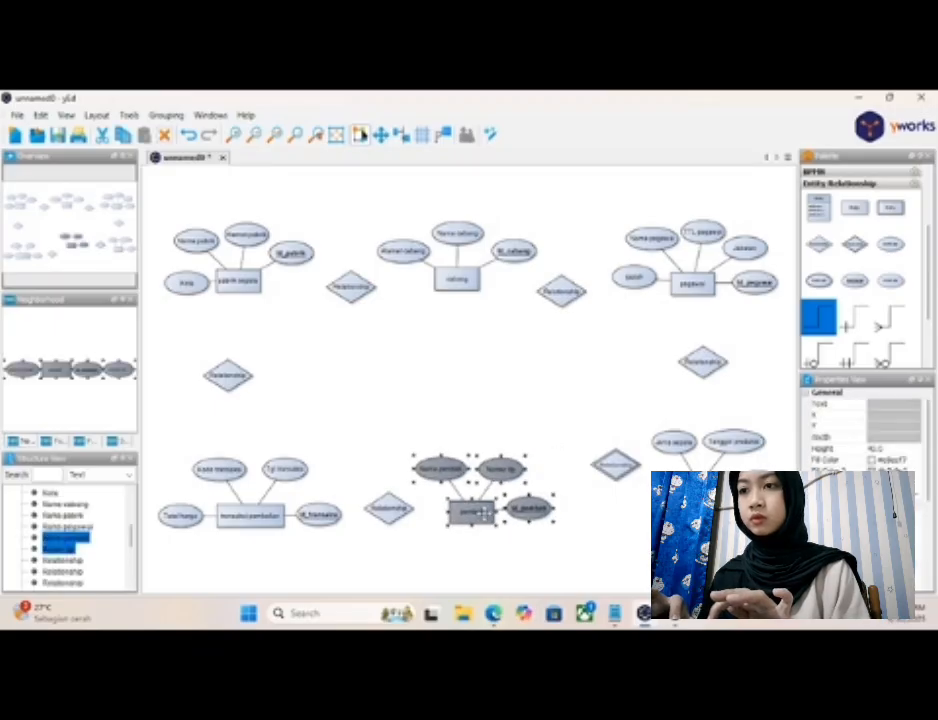
left_click_drag(617, 465, 605, 505)
- Lower the "sepatu" group in line with "pembeli" and re-center the relationship diamond between "pegawai" and "sepatu"
left_click_drag(658, 422, 770, 456)
left_click_drag(702, 487, 705, 512)
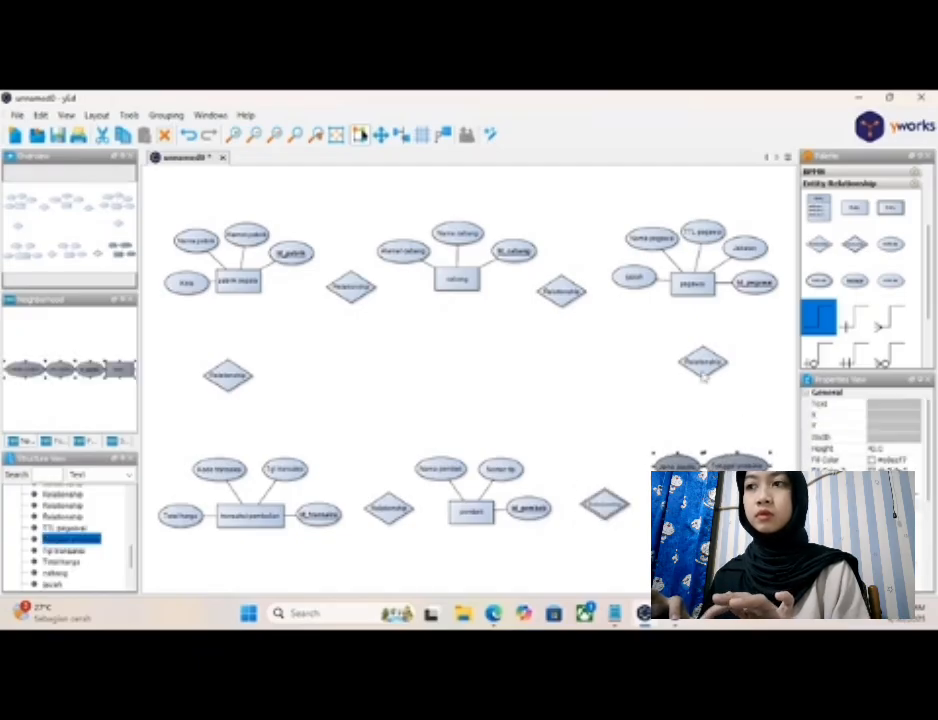
left_click_drag(703, 366, 715, 378)
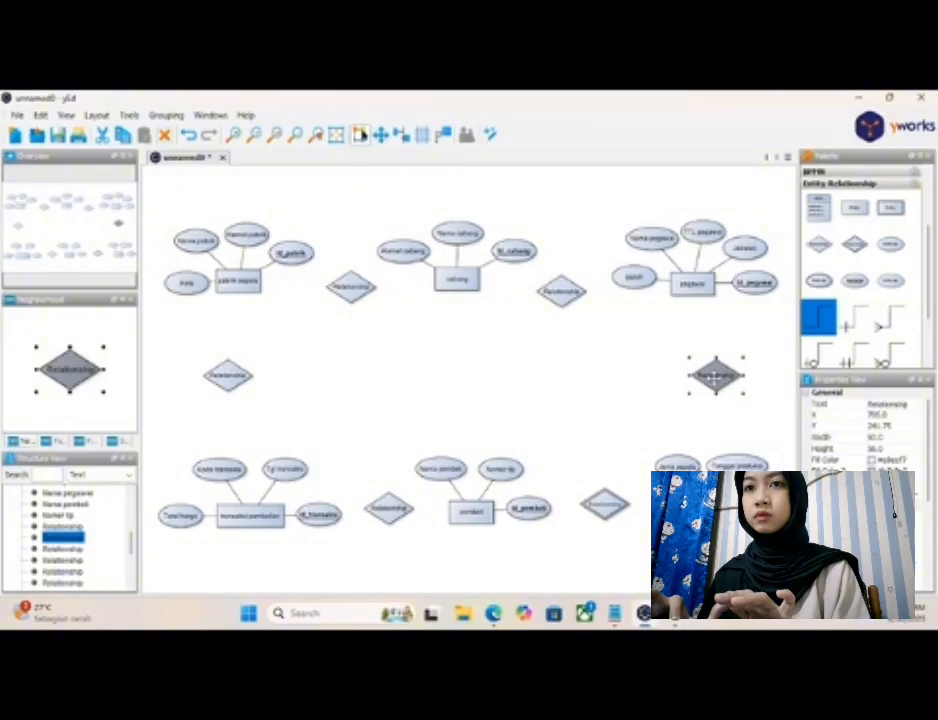
left_click(602, 395)
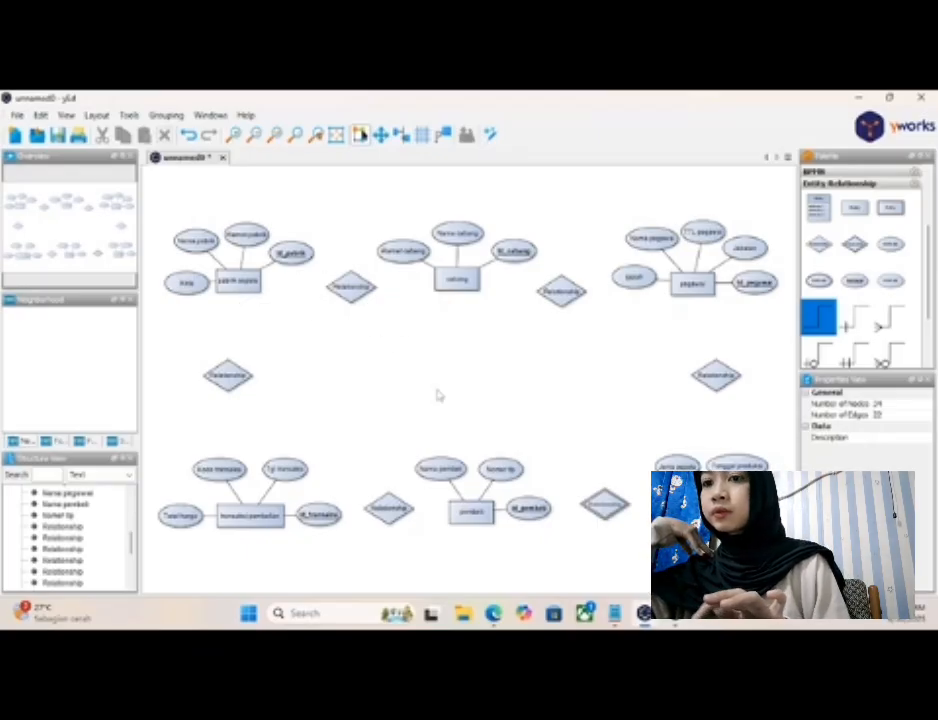
- Switch to Notepad to consult the "Relasi" list in the Entity notes for the relationship names
left_click(616, 614)
scroll(352, 366, "down", 4)
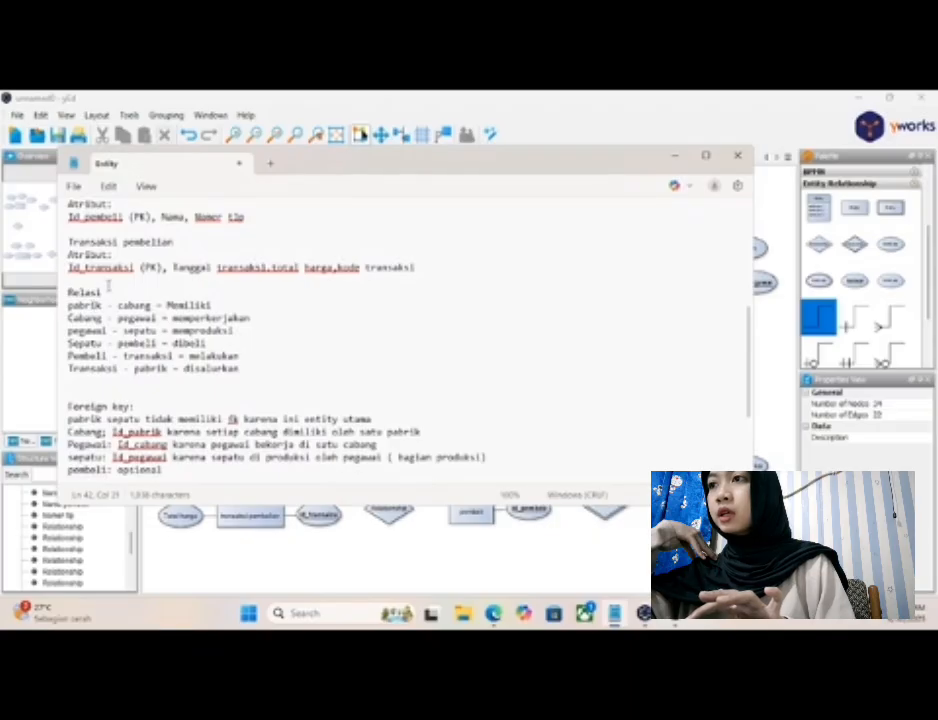
- Return to yEd and label the relationship diamond between "pabrik sepatu" and "cabang" as "Memiliki"
left_click(676, 157)
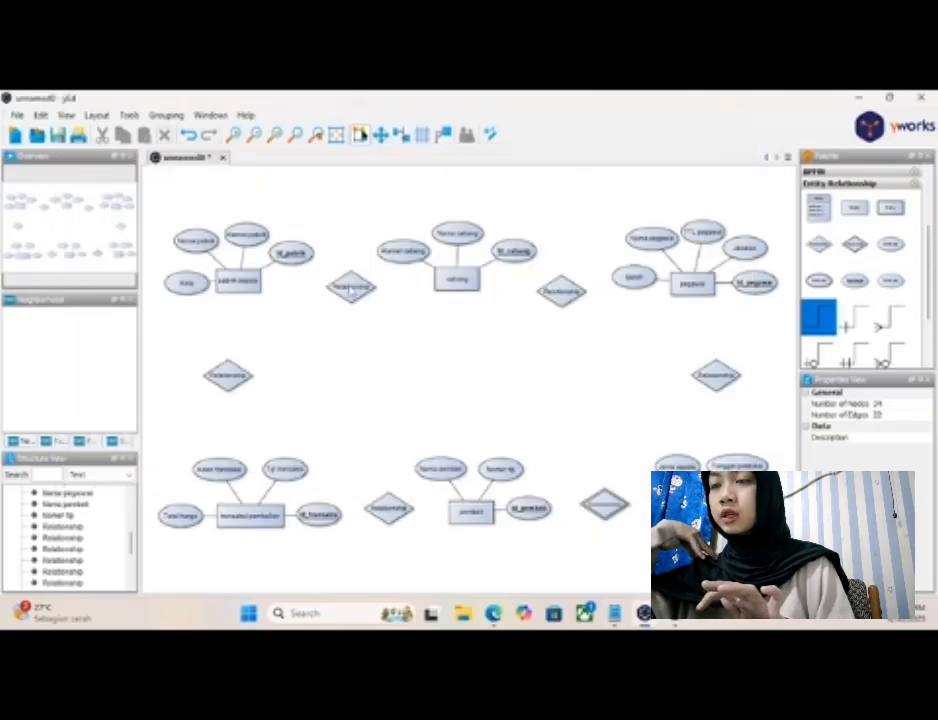
left_click(350, 287)
type("Memiliki")
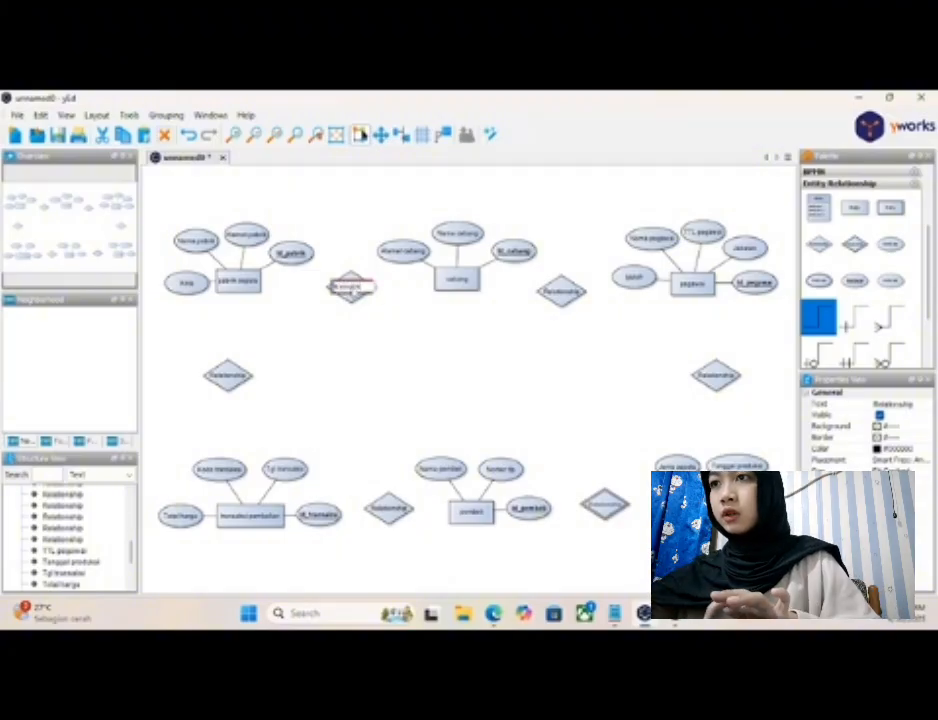
key("Return")
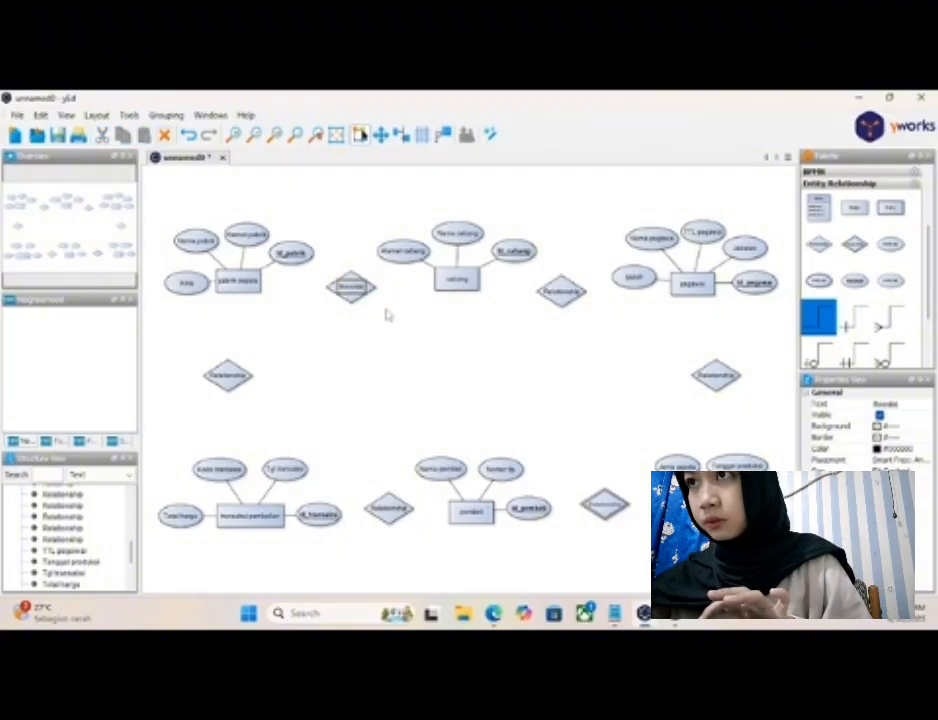
left_click(354, 335)
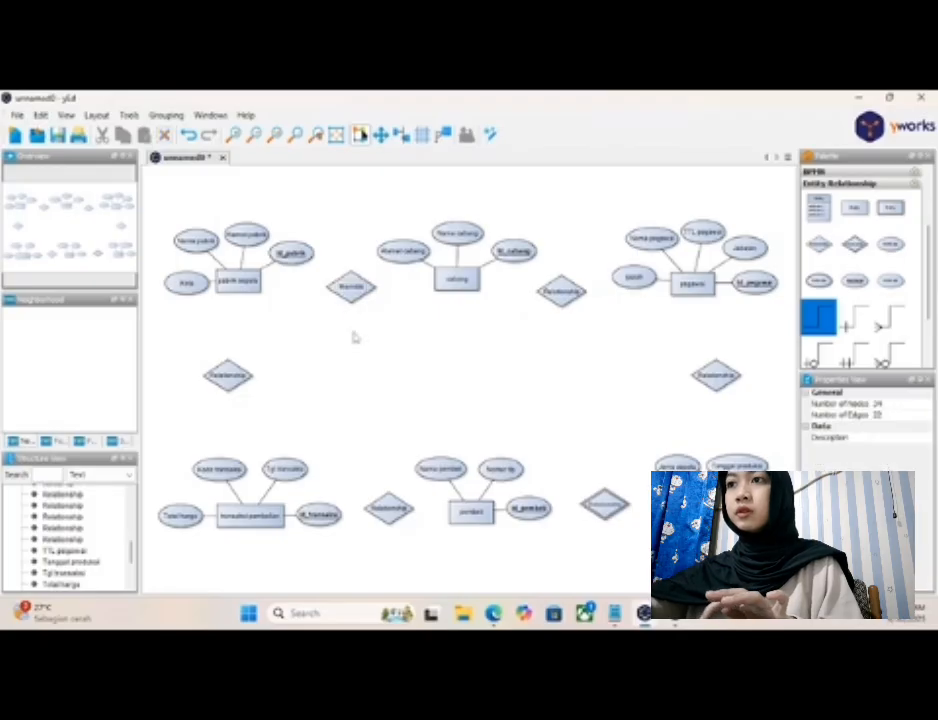
- Connect "pabrik sepatu" to "cabang" through the "Memiliki" diamond and shift the diamond slightly to straighten the lines
left_click_drag(262, 287, 440, 282)
left_click(353, 295)
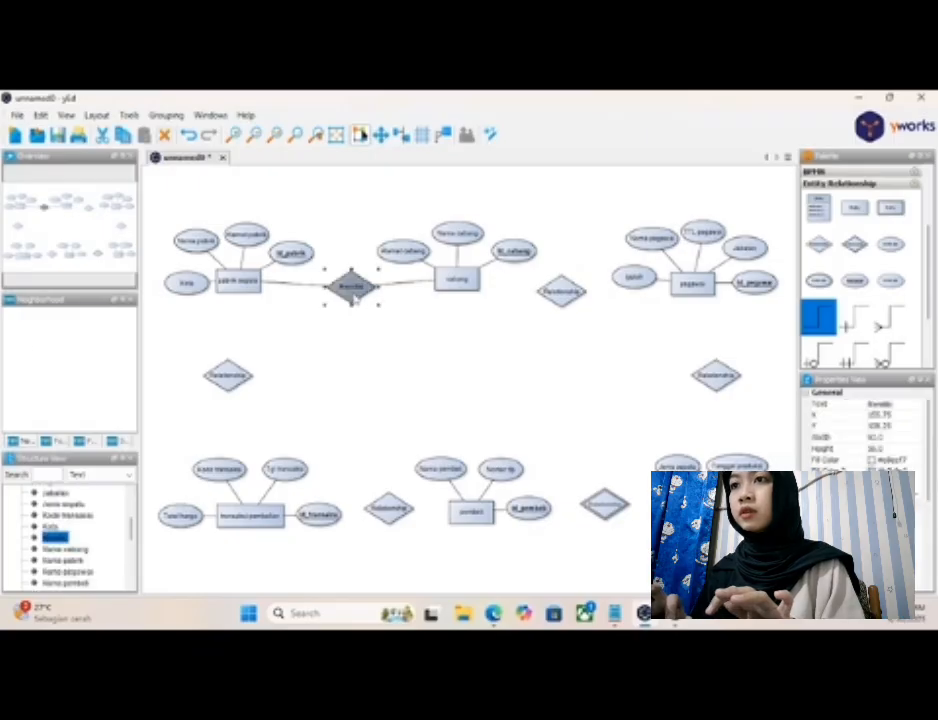
left_click_drag(353, 298, 347, 288)
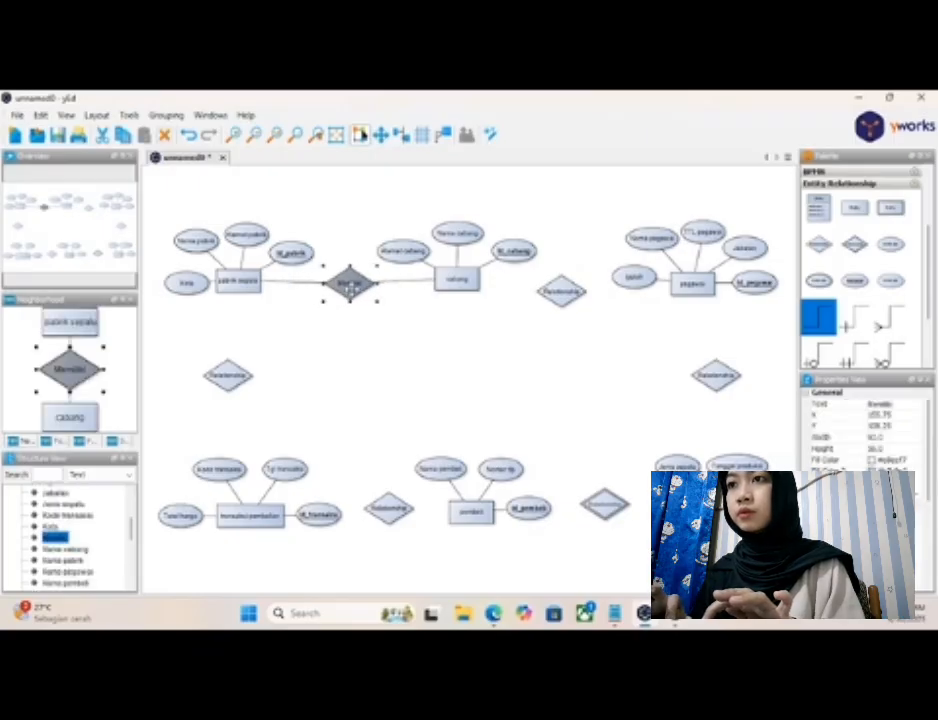
left_click(424, 344)
- Raise the relationship diamond between "cabang" and "pegawai" to line up with the two entities
left_click(564, 296)
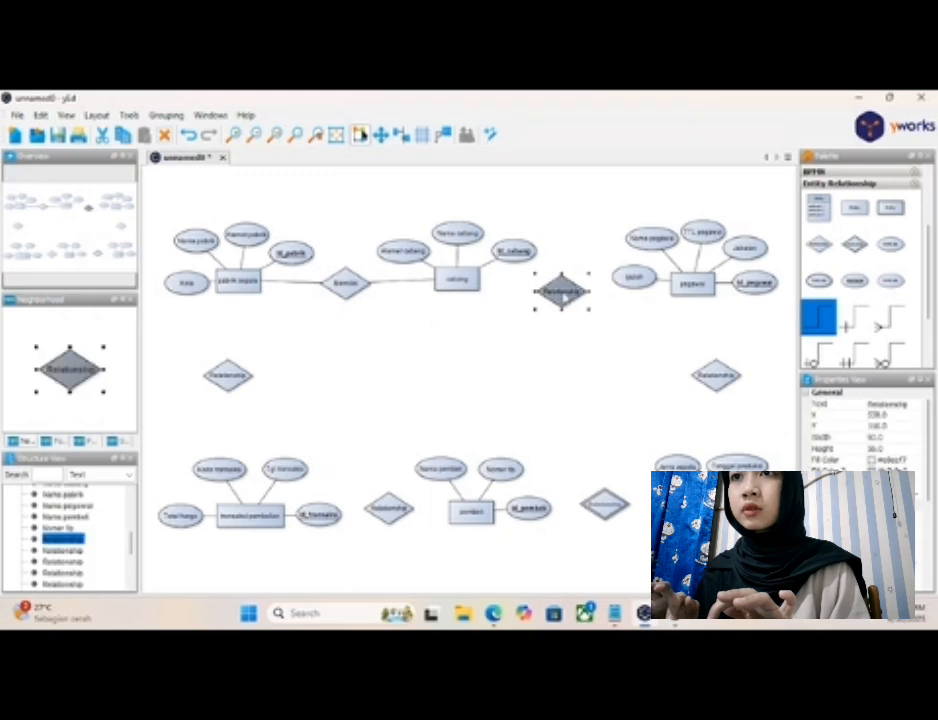
left_click_drag(564, 296, 564, 289)
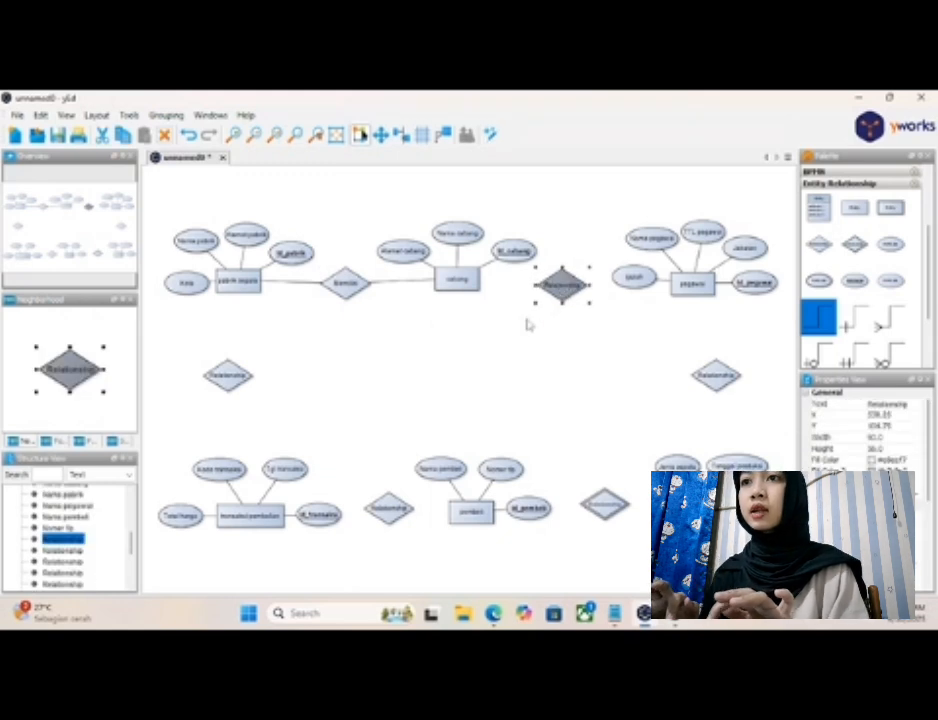
left_click(478, 312)
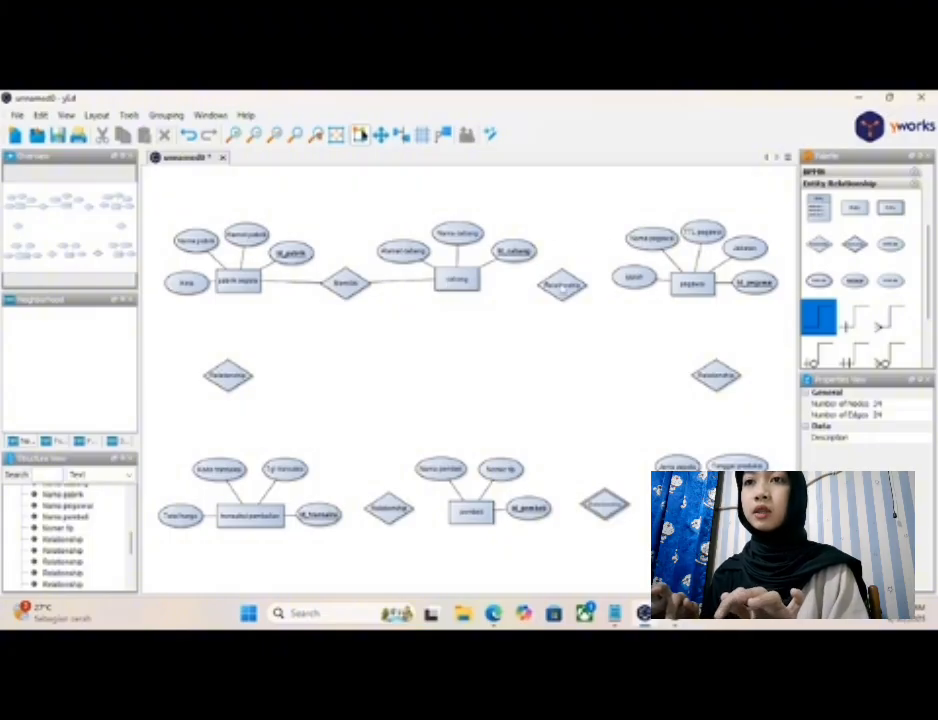
- Label the diamond between "cabang" and "pegawai" as "Memperkerjakan" and widen it to fit the name
left_click(561, 286)
key("BackSpace")
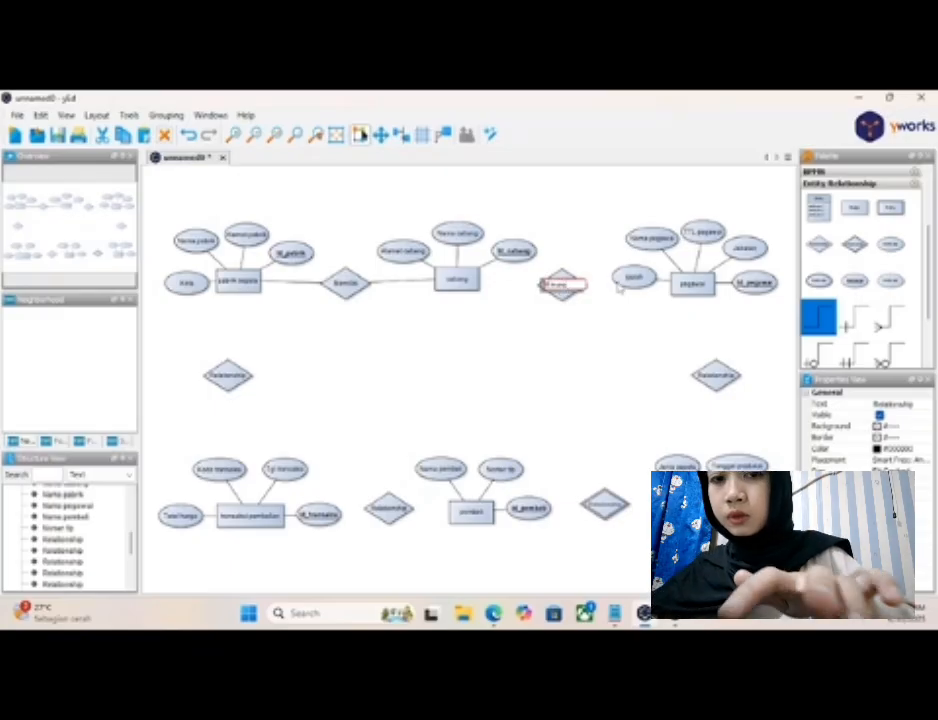
key("BackSpace")
key("BackSpace")
key("BackSpace")
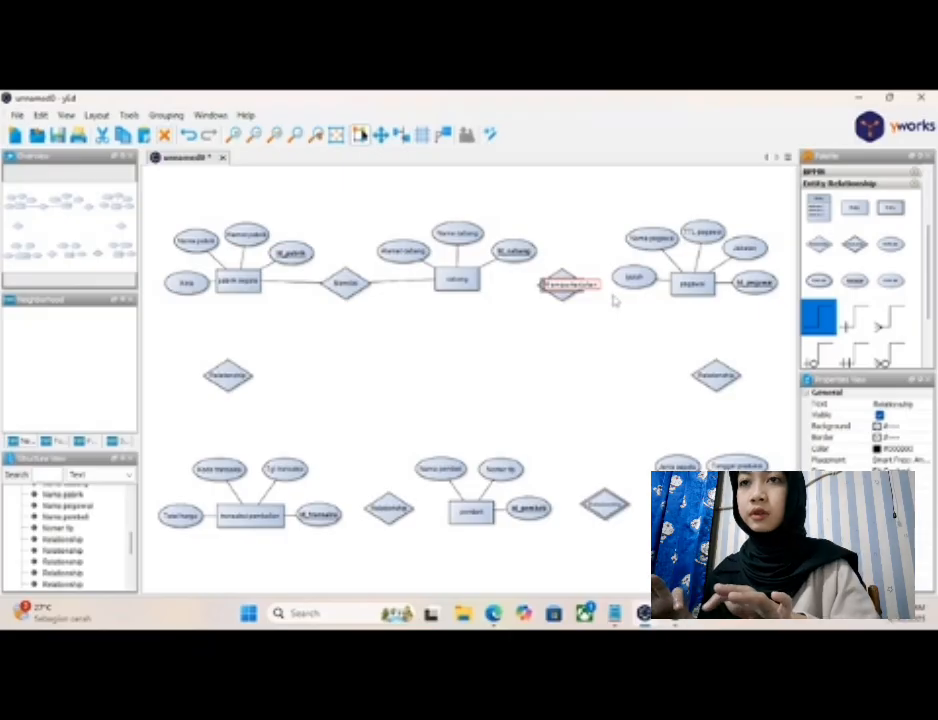
key("Return")
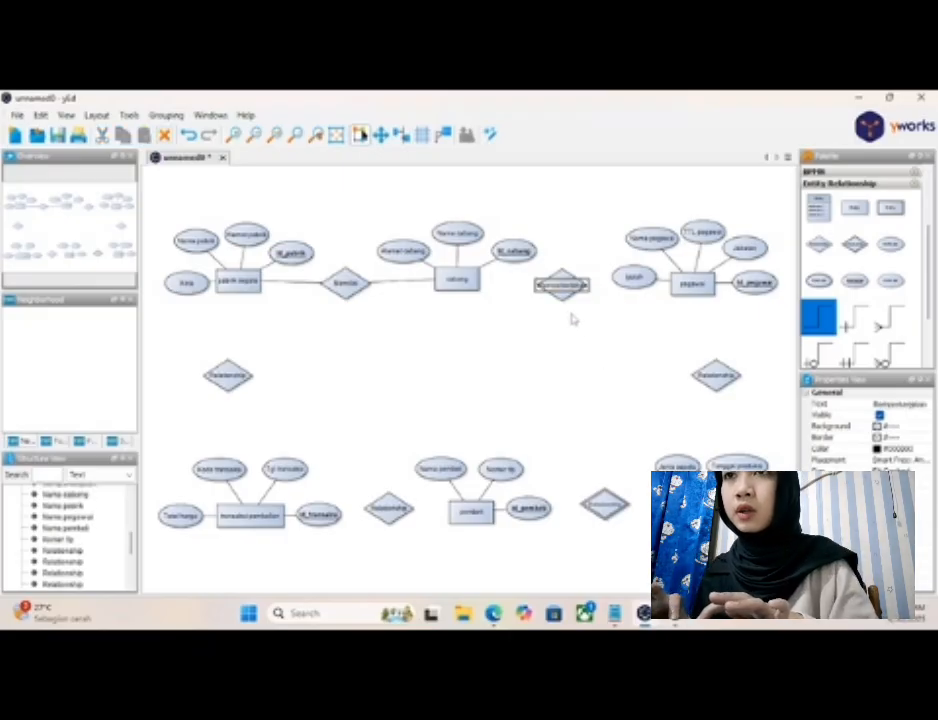
left_click(563, 307)
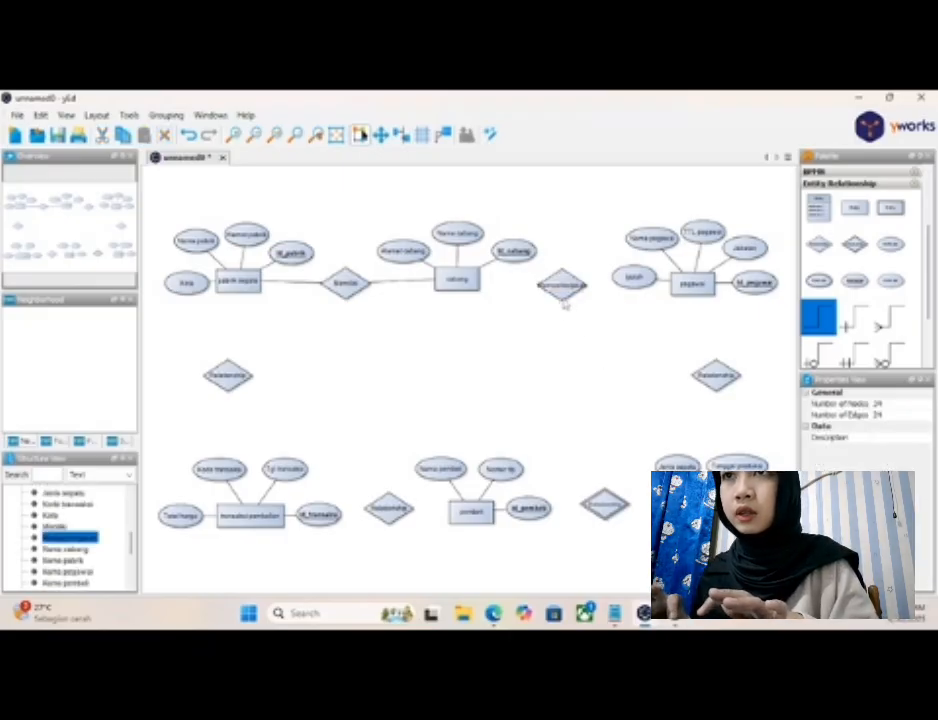
left_click(562, 287)
left_click_drag(534, 285, 525, 285)
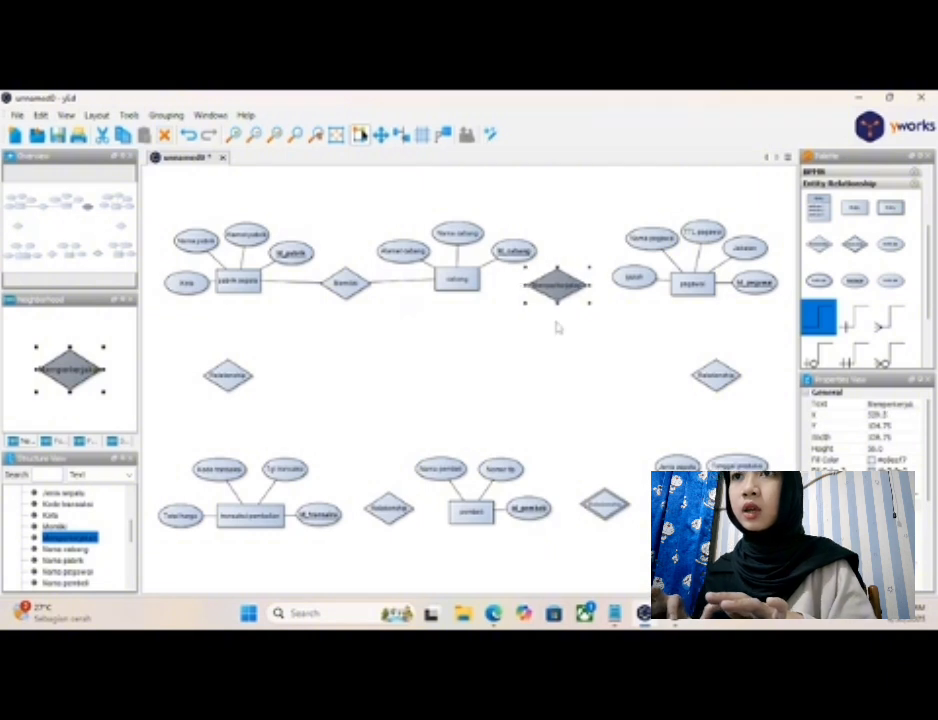
left_click(564, 338)
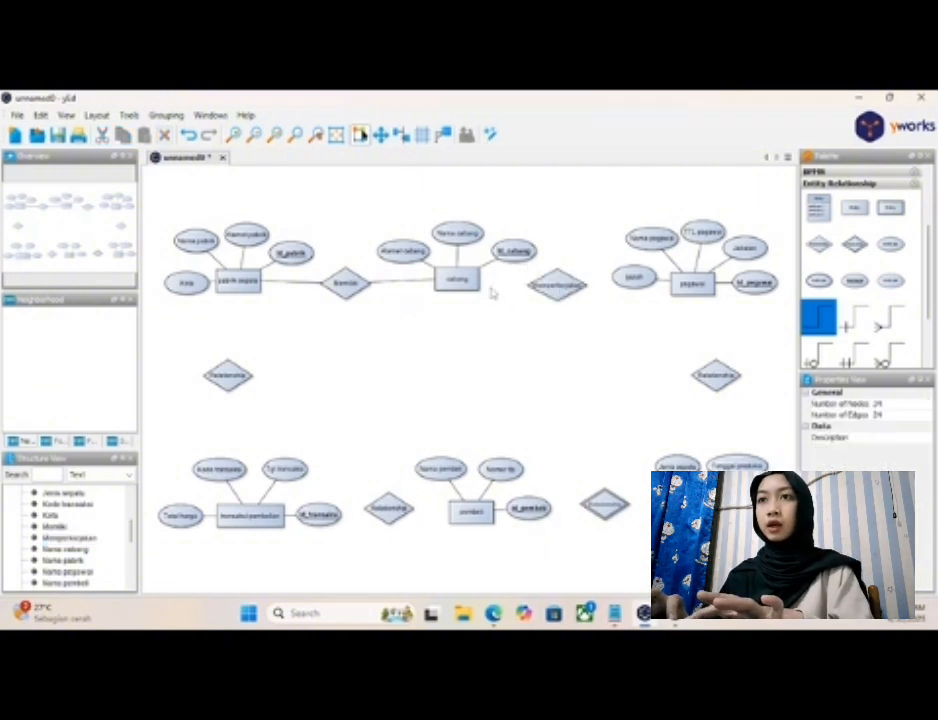
- Connect "cabang" through "Memperkerjakan" to the nearest attribute of "pegawai", redrawing the second line, and raise the diamond level with "cabang"
left_click_drag(470, 283, 623, 288)
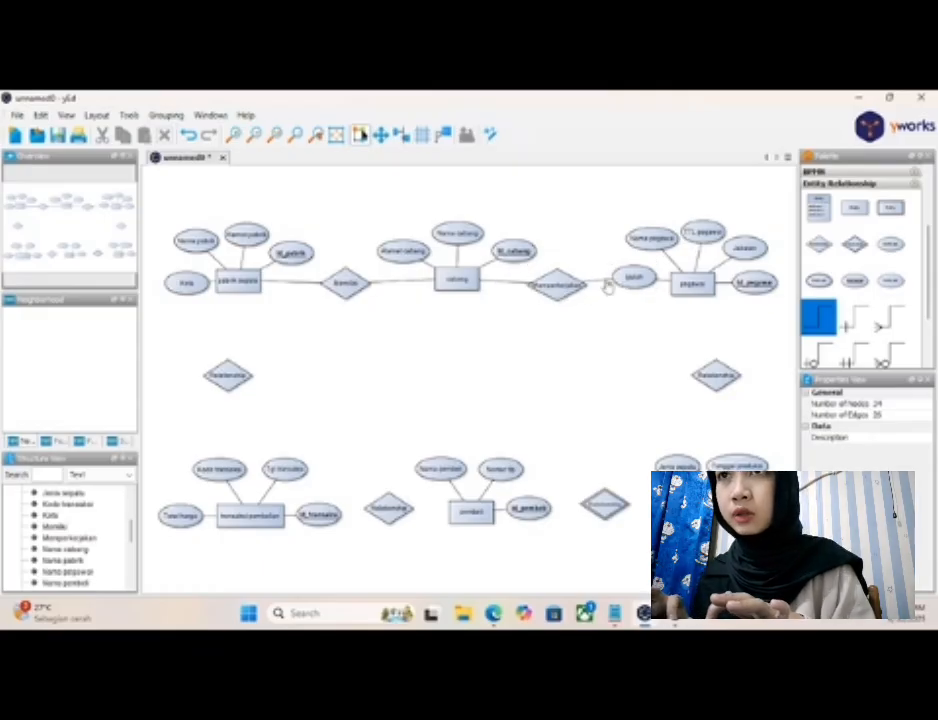
left_click(603, 287)
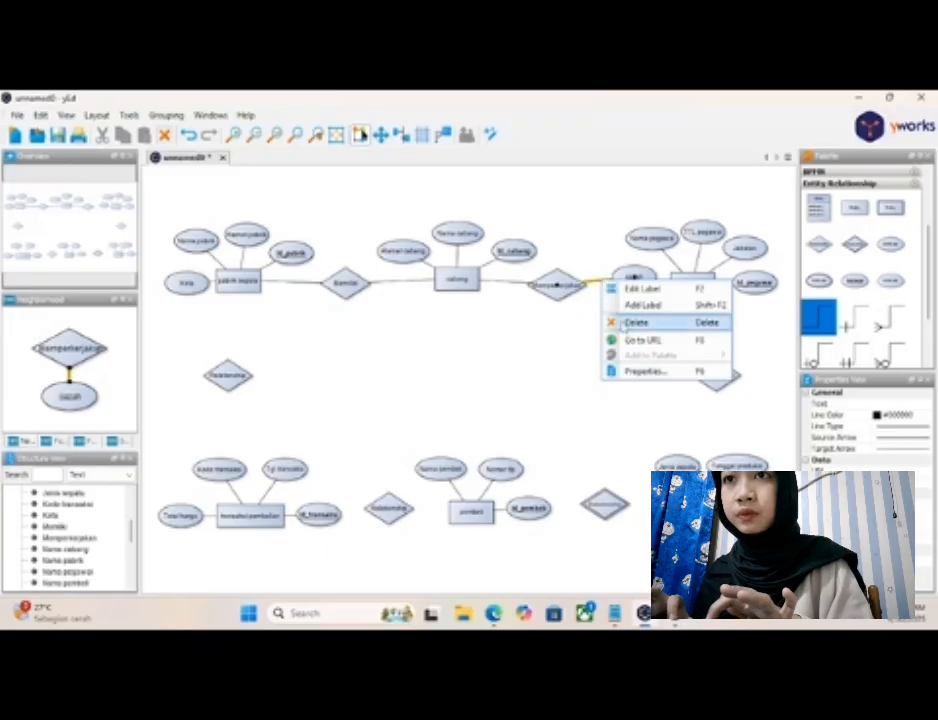
left_click(625, 324)
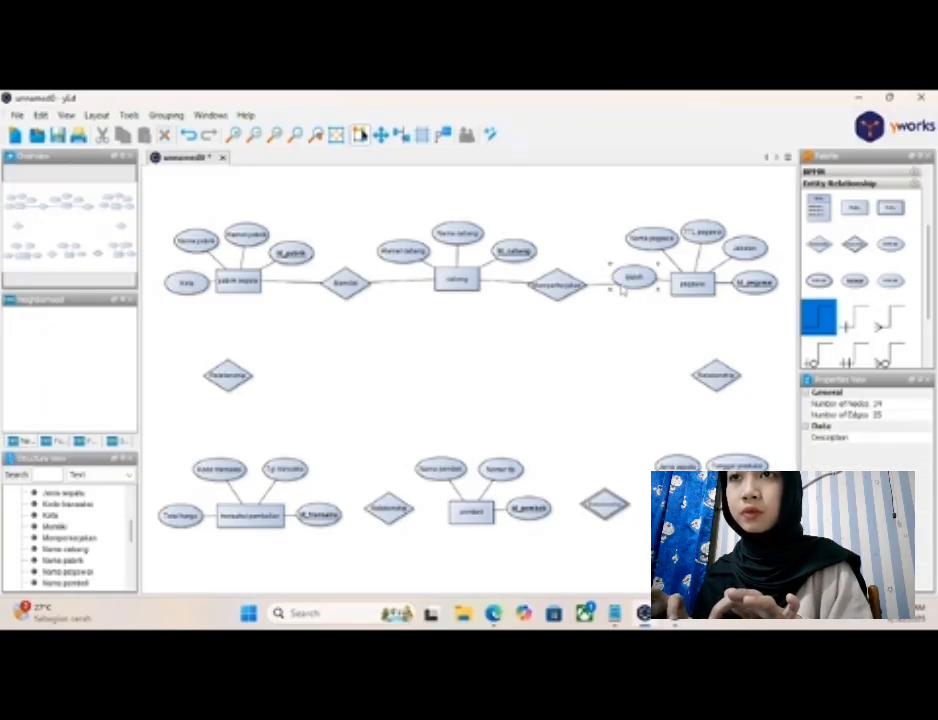
left_click(560, 286)
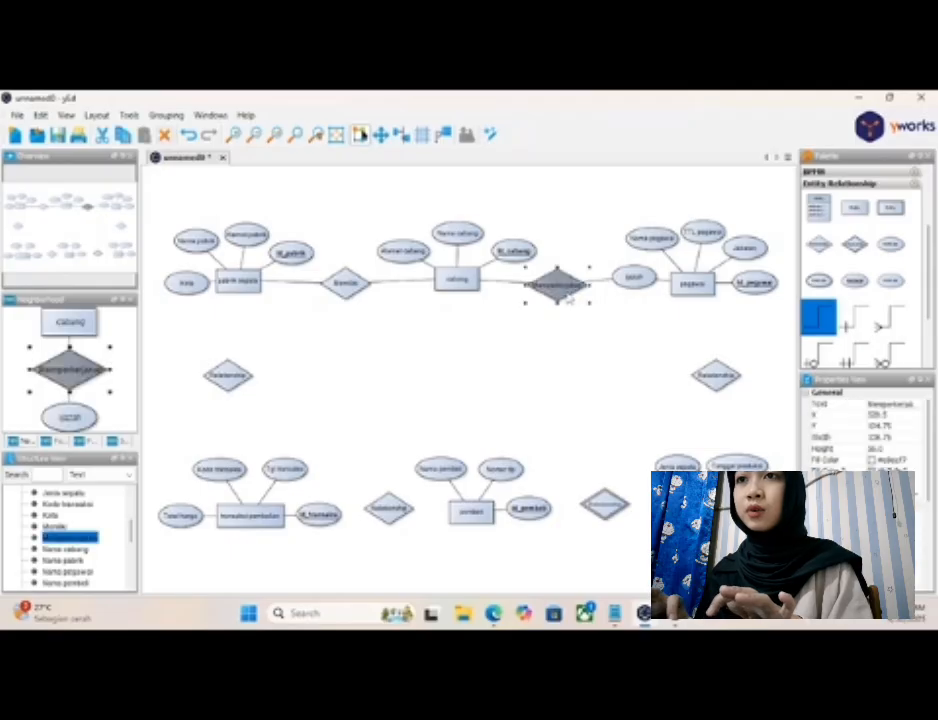
left_click_drag(569, 298, 567, 286)
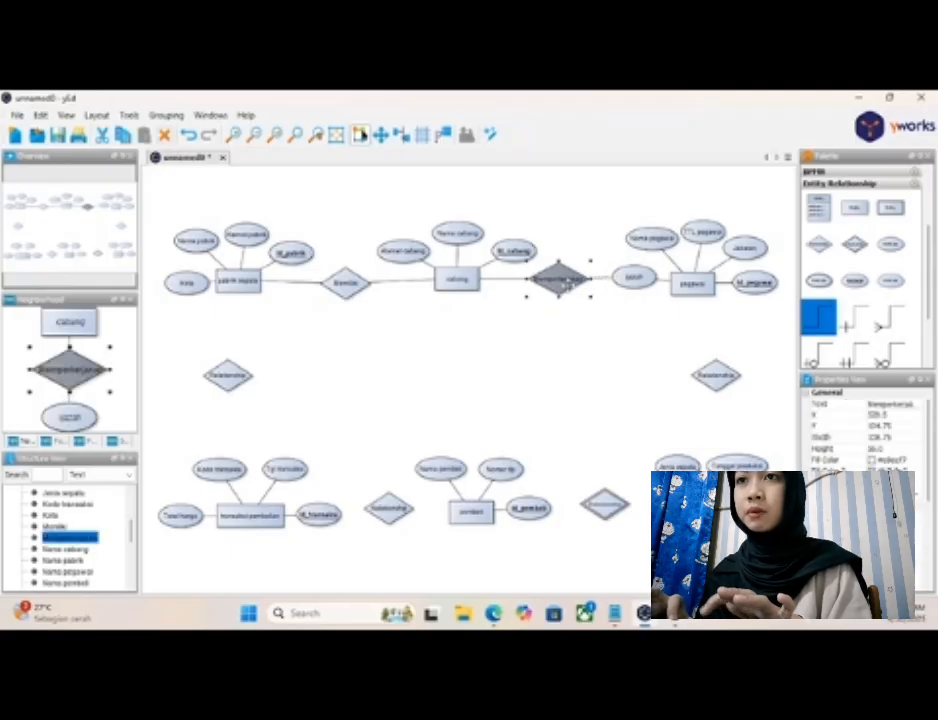
left_click(592, 336)
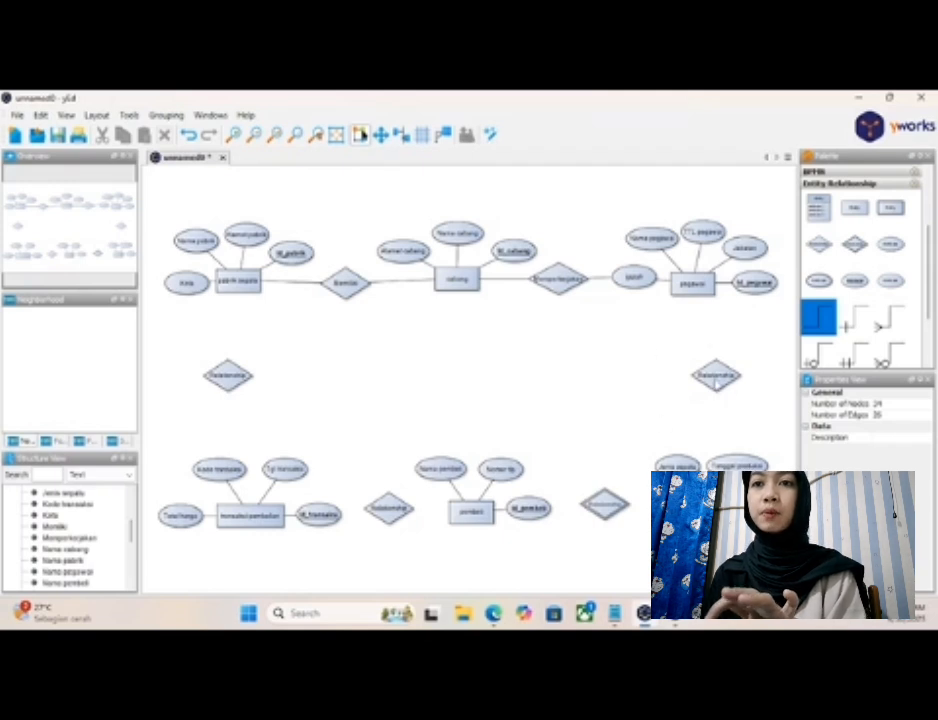
- Label the relationship diamond between "pegawai" and "sepatu" as "Memproduksi" and widen it to fit the name
left_click(716, 378)
left_click(716, 378)
type("Mema")
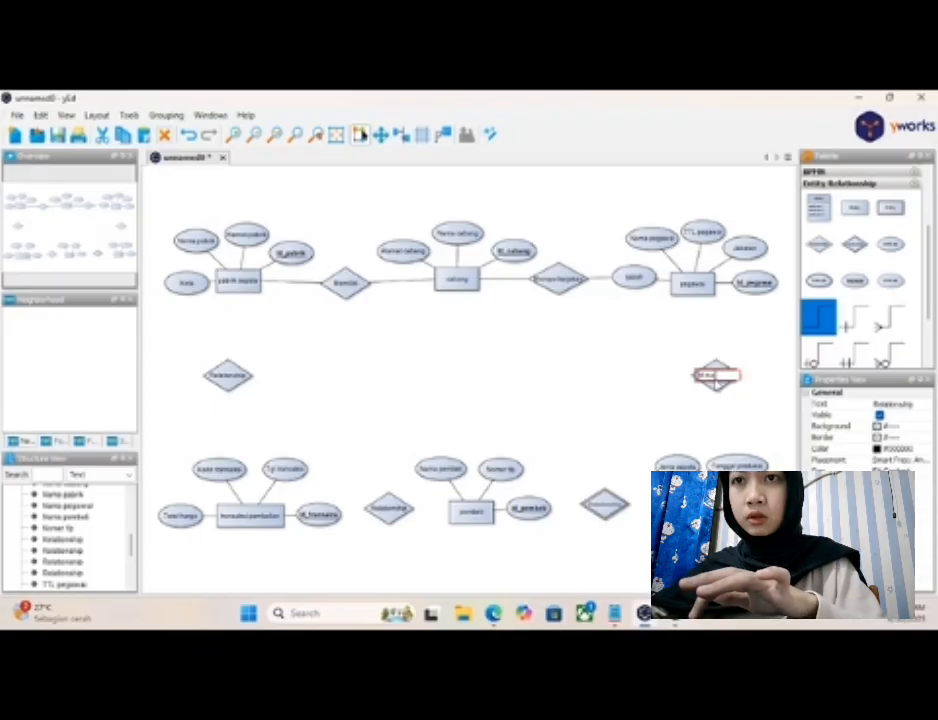
type("roduksi")
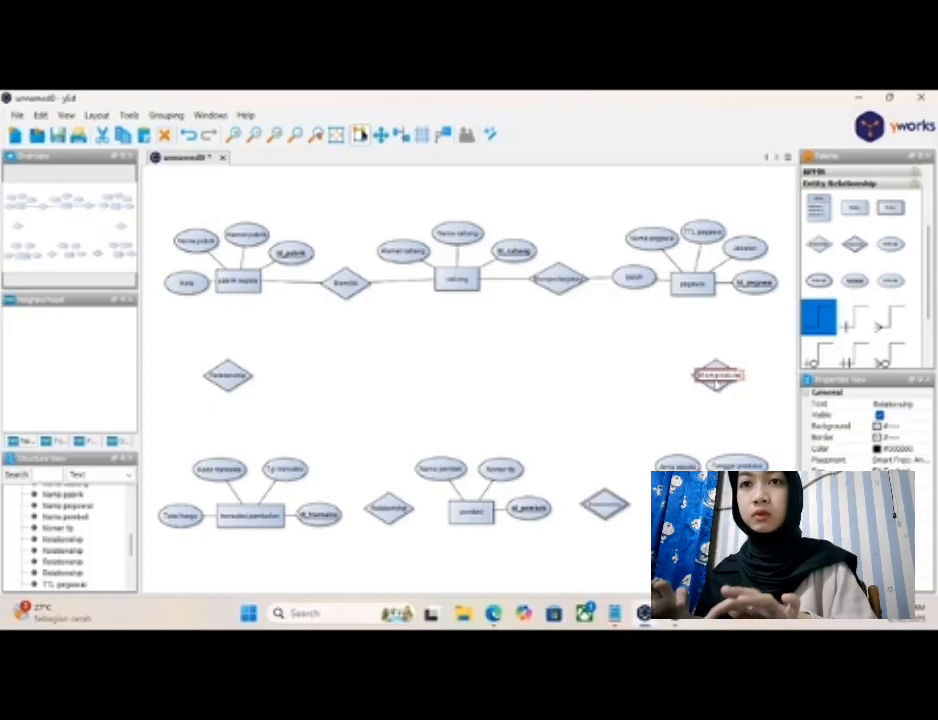
key("Return")
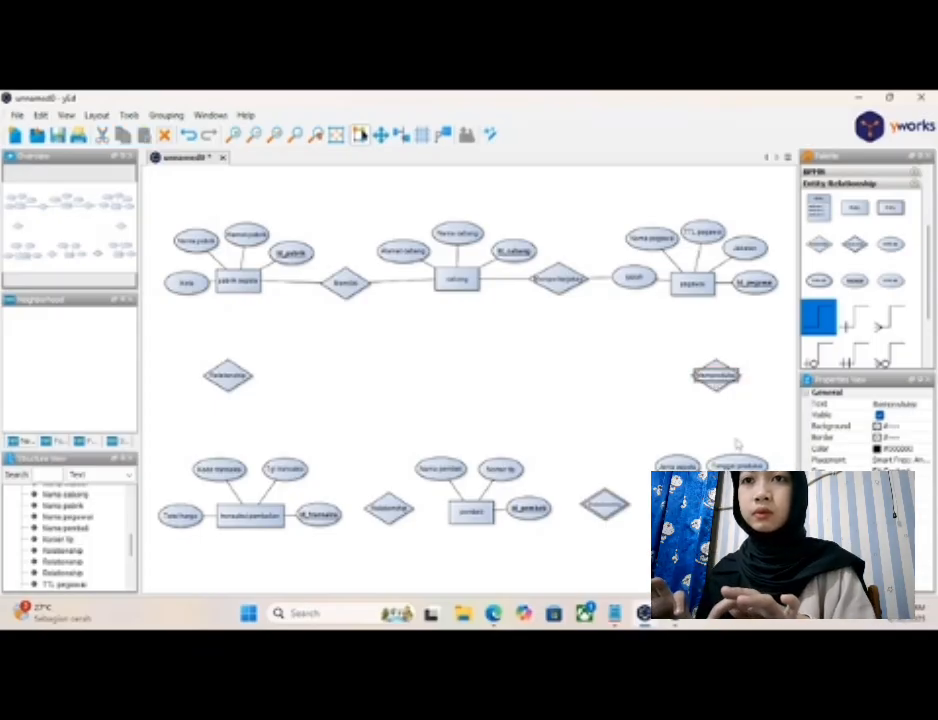
left_click(716, 388)
left_click_drag(747, 375, 757, 376)
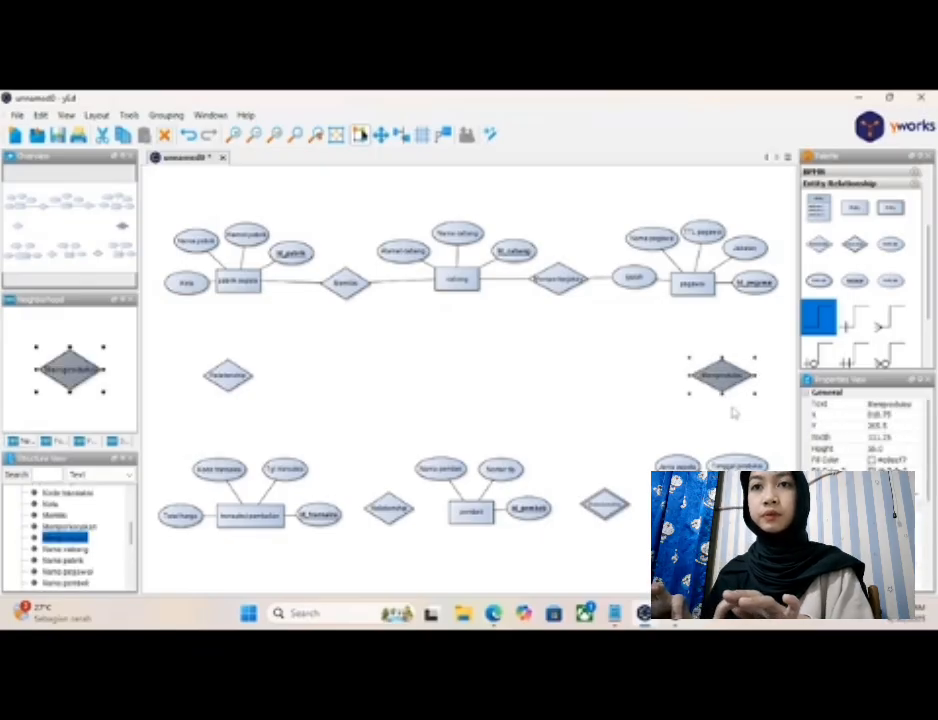
left_click(734, 413)
- Center the "Memproduksi" diamond below "pegawai" and connect "pegawai" through it to "sepatu"
left_click_drag(734, 383, 708, 365)
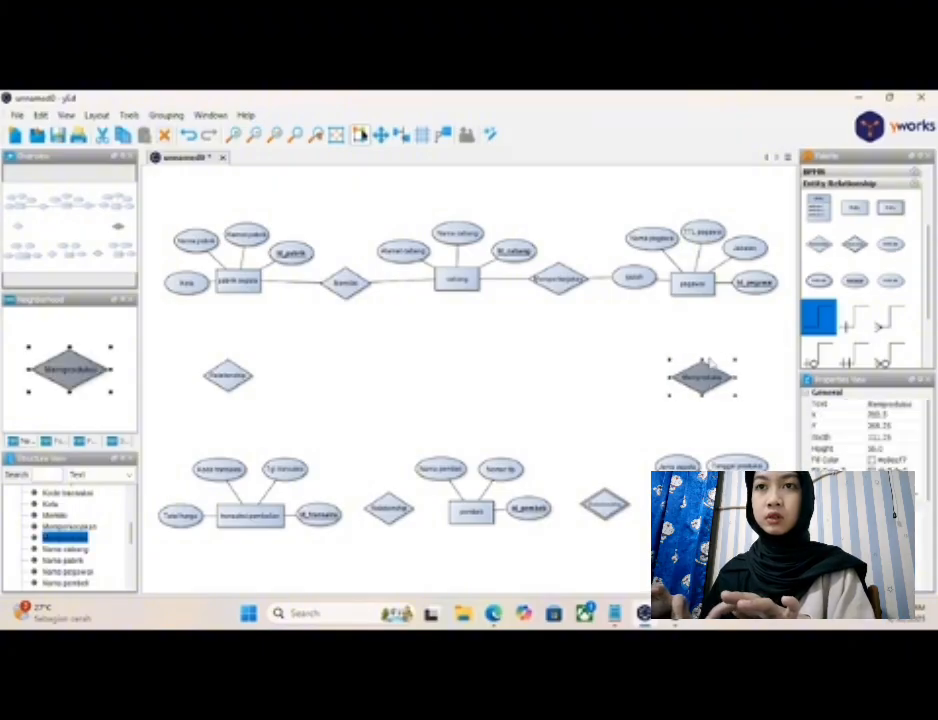
left_click(697, 286)
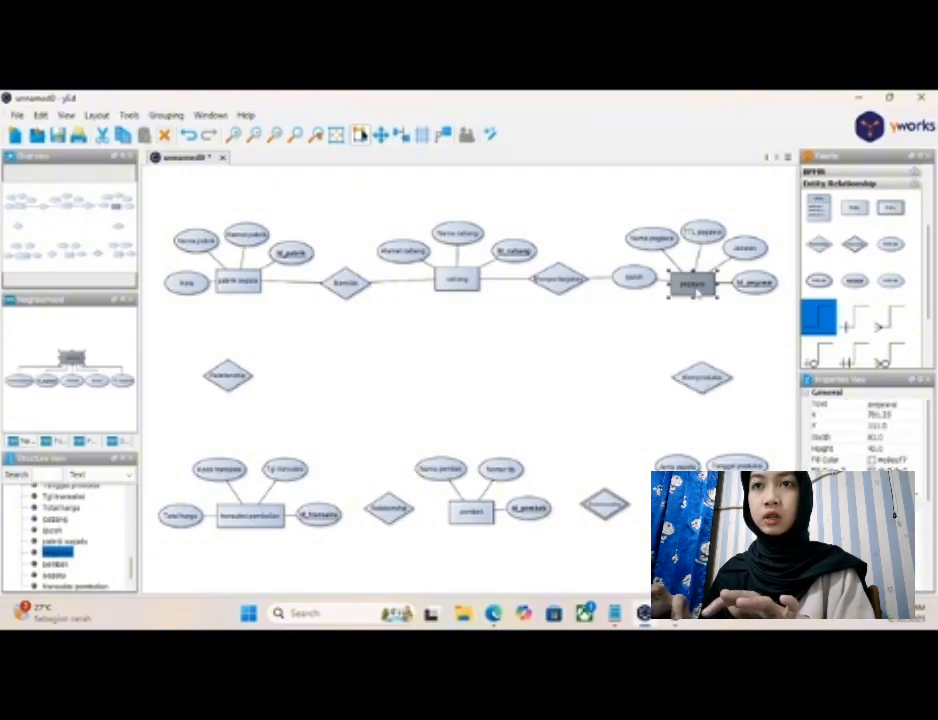
left_click_drag(697, 289, 704, 515)
left_click(675, 323)
left_click(703, 400)
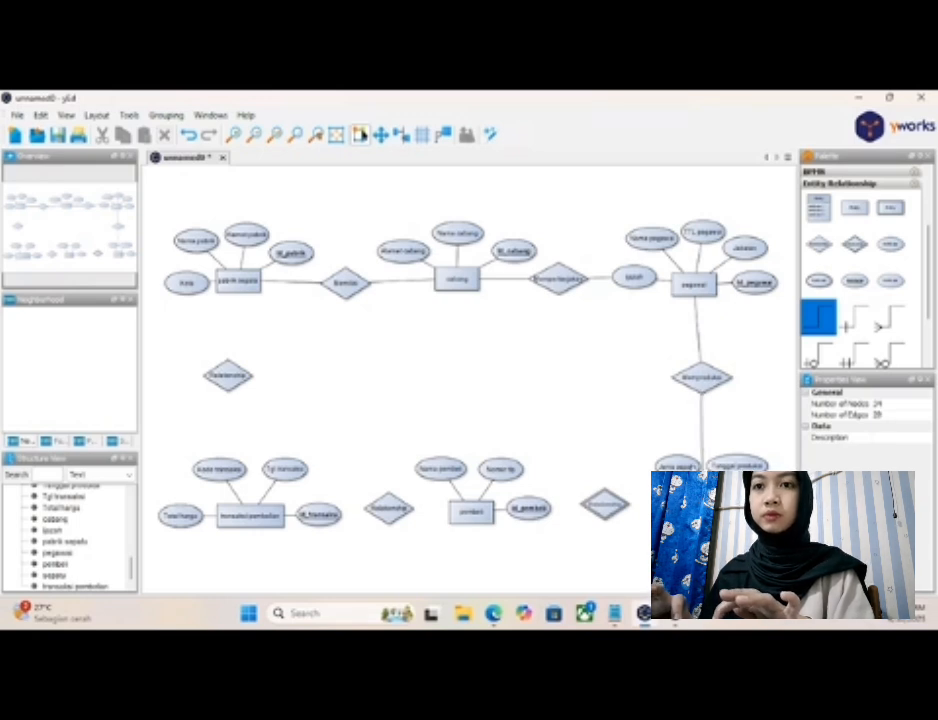
- Move the "Jenis sepatu", "Id_sepatu" and "Tanggal produksi" attributes lower around "sepatu", clear of the new connection
left_click(678, 466)
left_click_drag(678, 466, 675, 554)
left_click(764, 508)
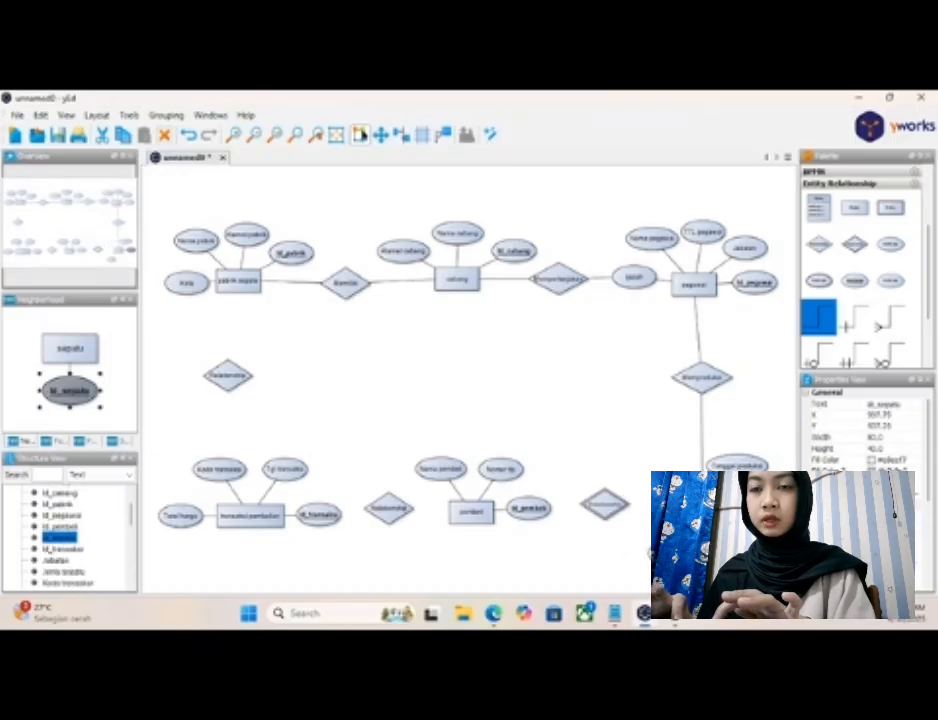
left_click_drag(764, 508, 762, 535)
left_click(737, 466)
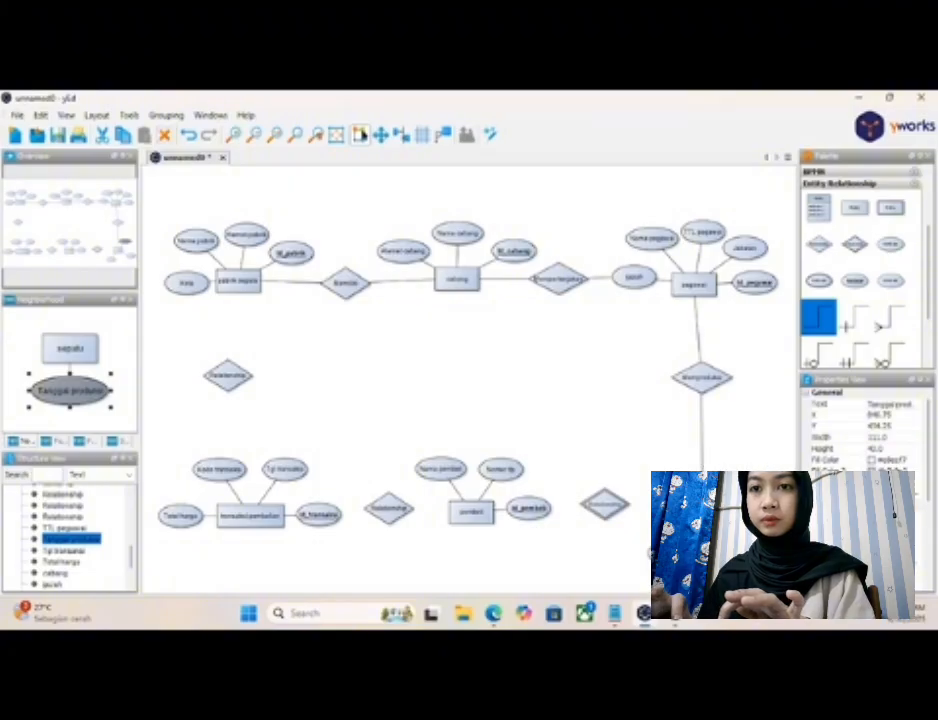
- Lower the "Memproduksi" diamond midway and align it vertically with "sepatu" and "pegawai" so the connecting lines run straight
left_click(703, 390)
mouse_move(706, 394)
left_mouse_down()
mouse_move(706, 412)
mouse_move(699, 398)
left_mouse_up()
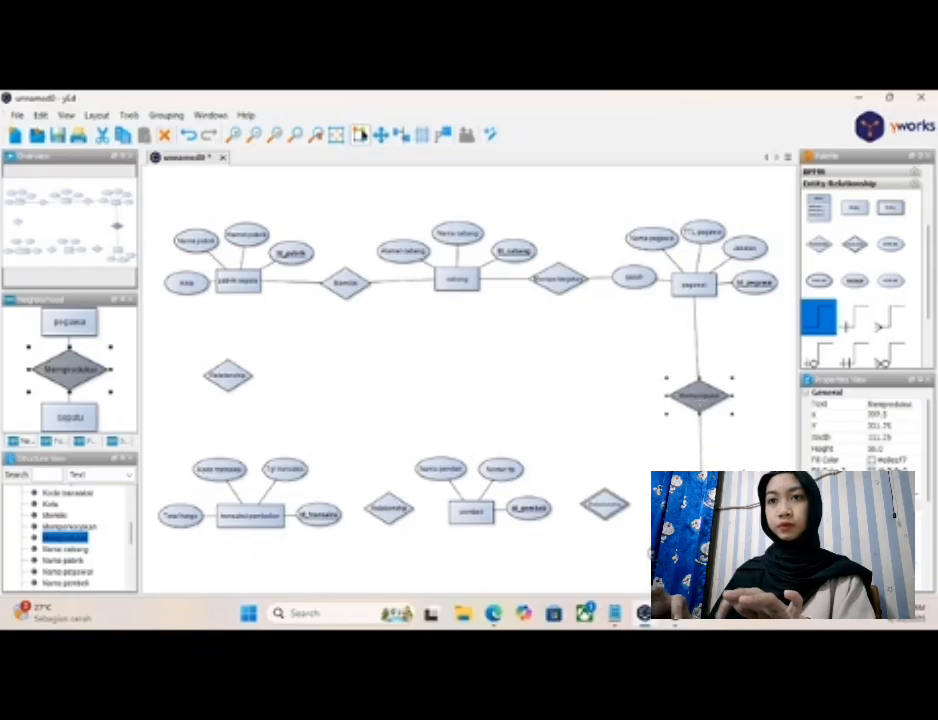
left_click(622, 360)
left_click(702, 513)
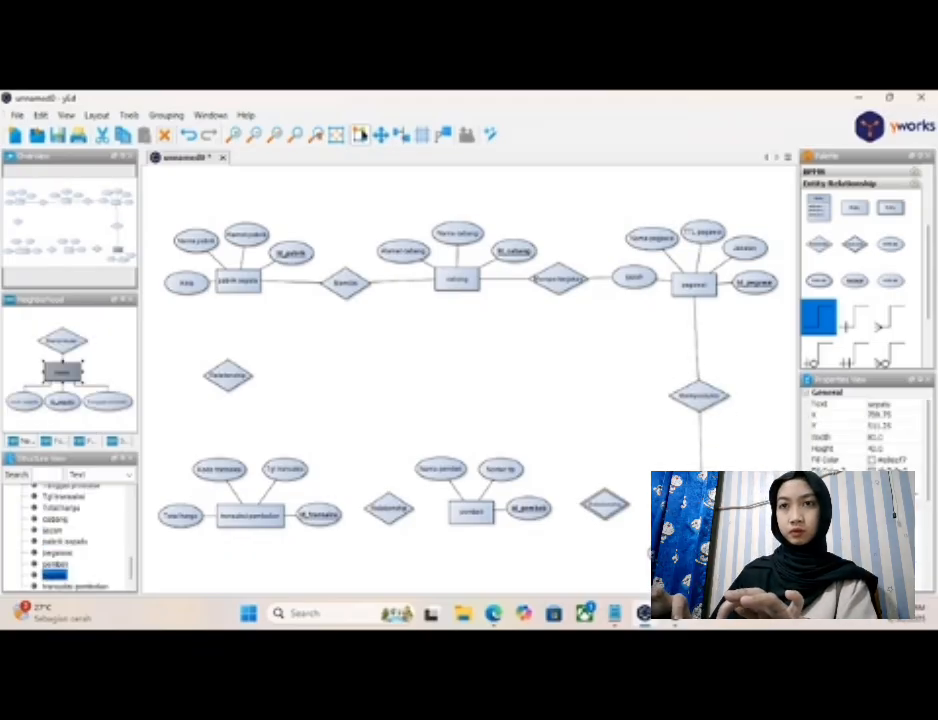
left_click_drag(702, 513, 700, 514)
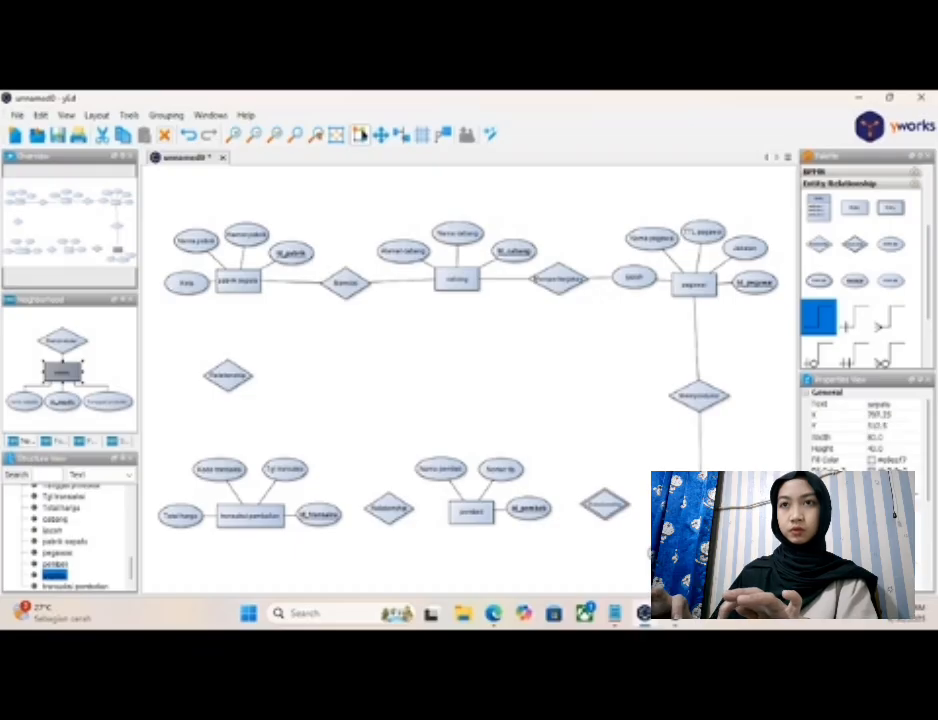
left_click(699, 289)
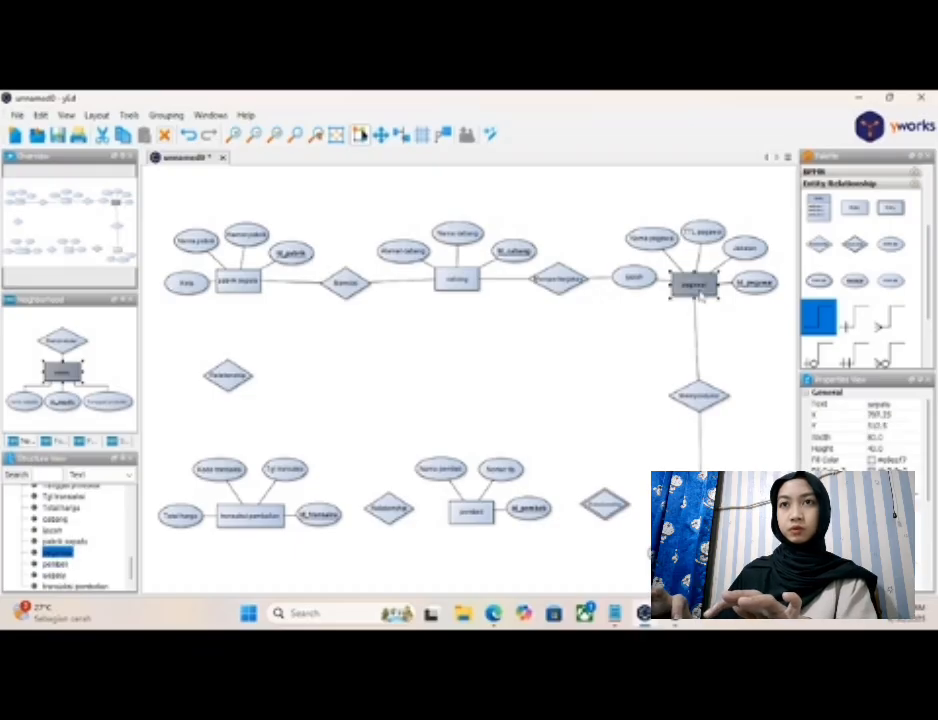
left_click_drag(702, 288, 702, 287)
left_click(770, 406)
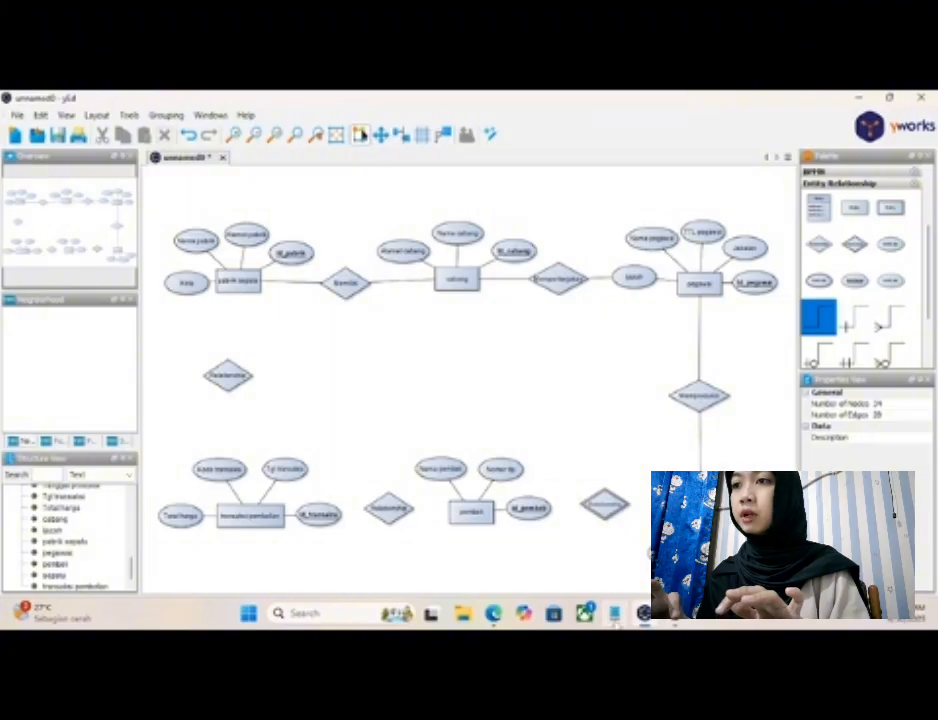
- Check the relationship names in the Notepad notes and label the diamond between "pembeli" and "sepatu" as "Dibeli"
left_click(614, 614)
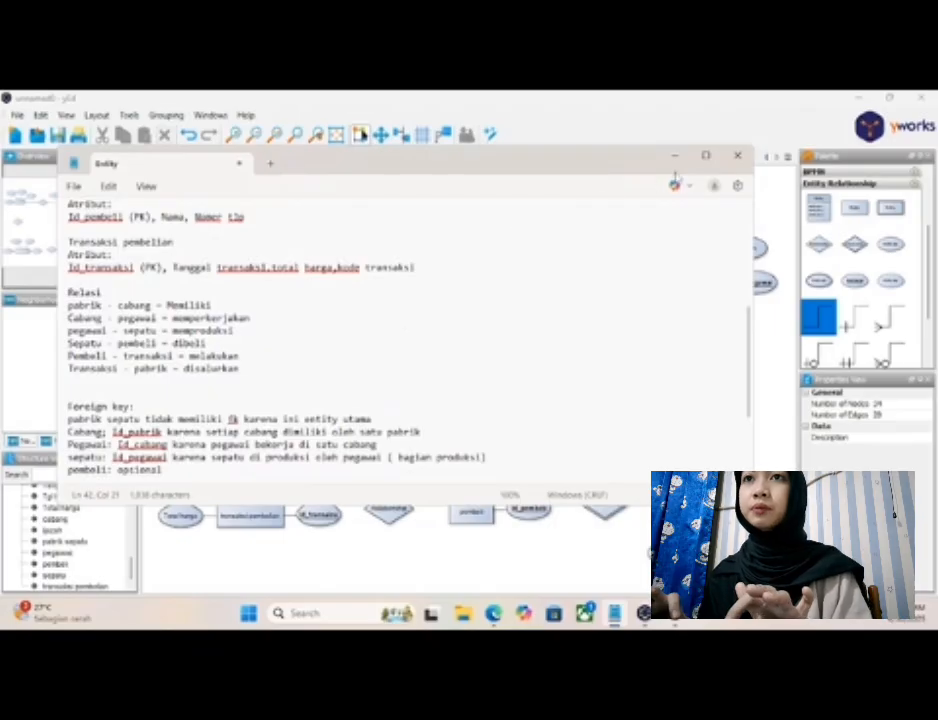
left_click(677, 160)
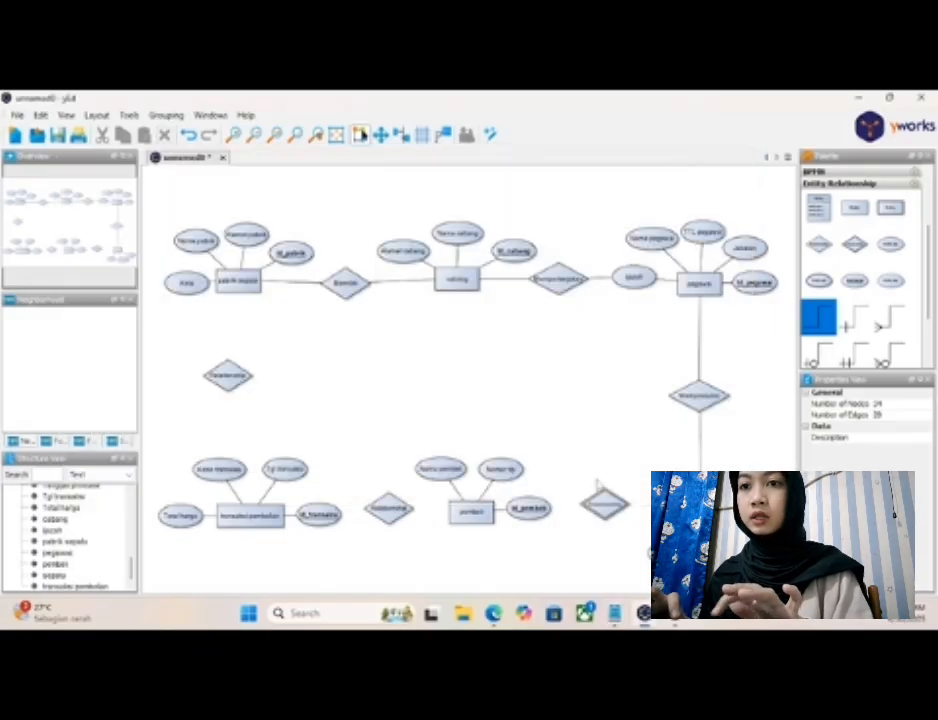
left_click(610, 508)
double_click(610, 506)
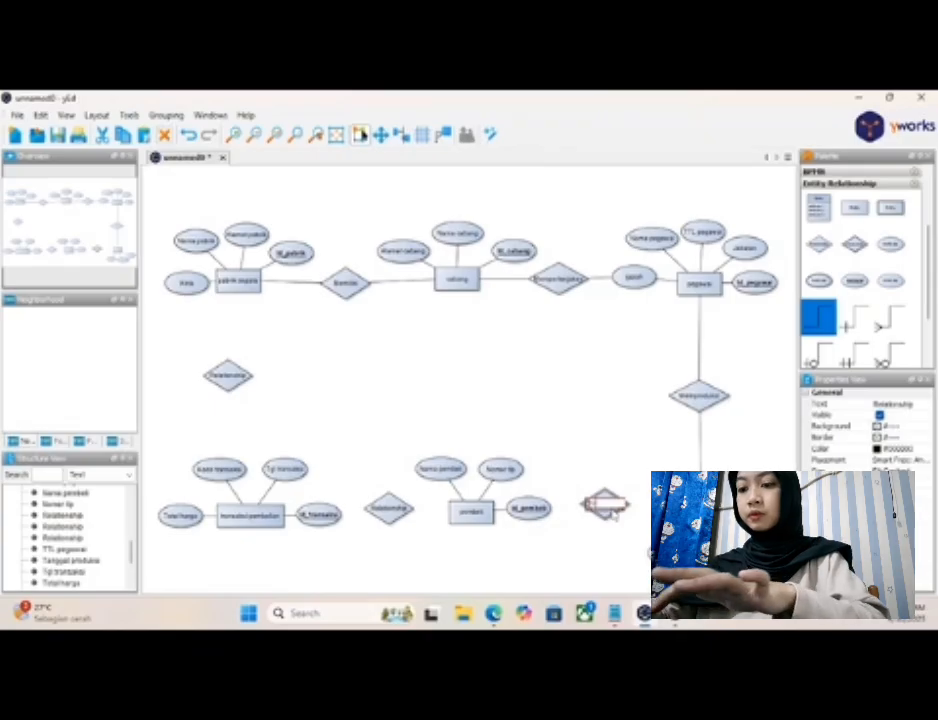
type("Dibeli")
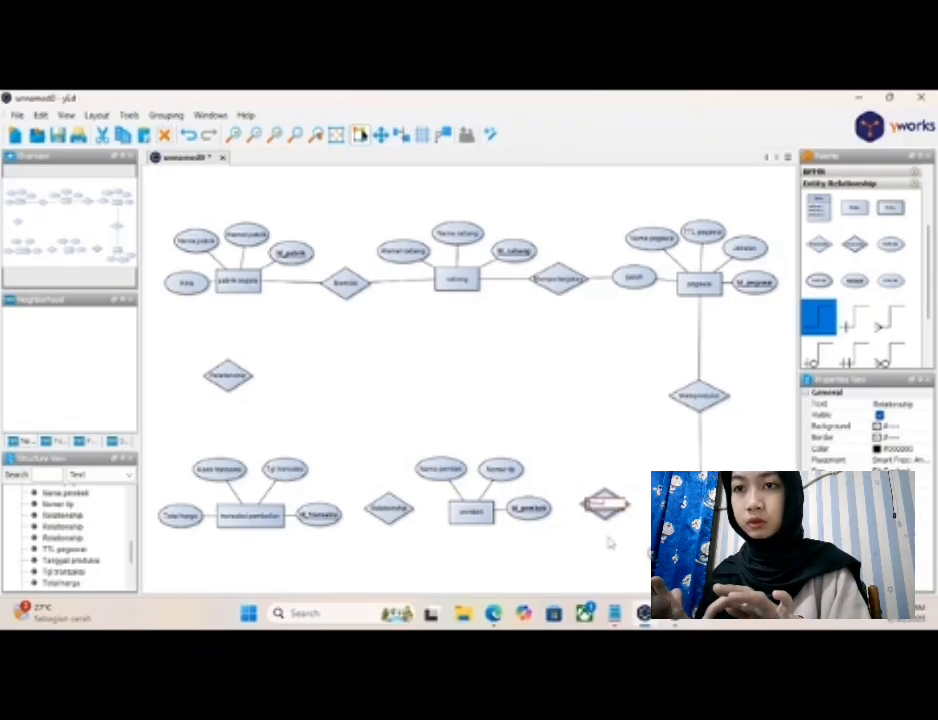
left_click(612, 542)
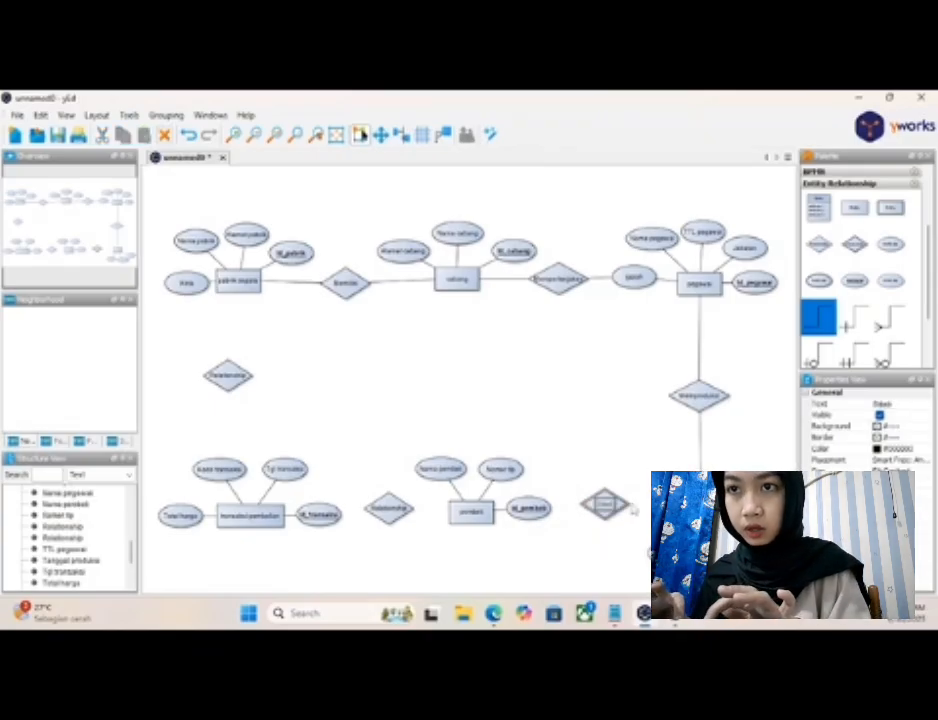
- Widen the "Dibeli" diamond slightly and connect it to "sepatu"
left_click(620, 507)
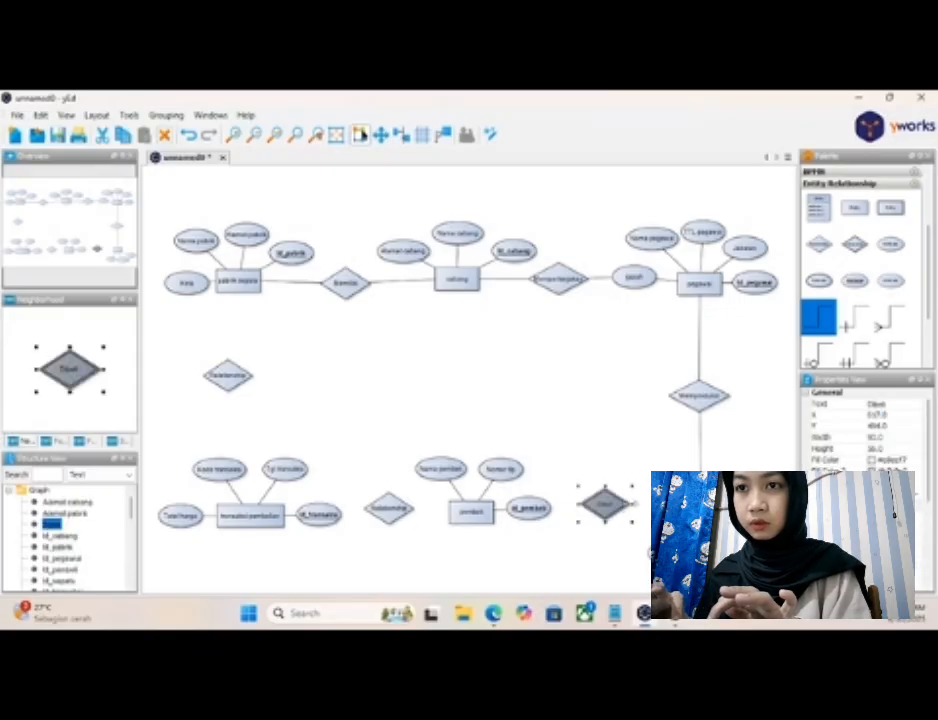
left_click(613, 548)
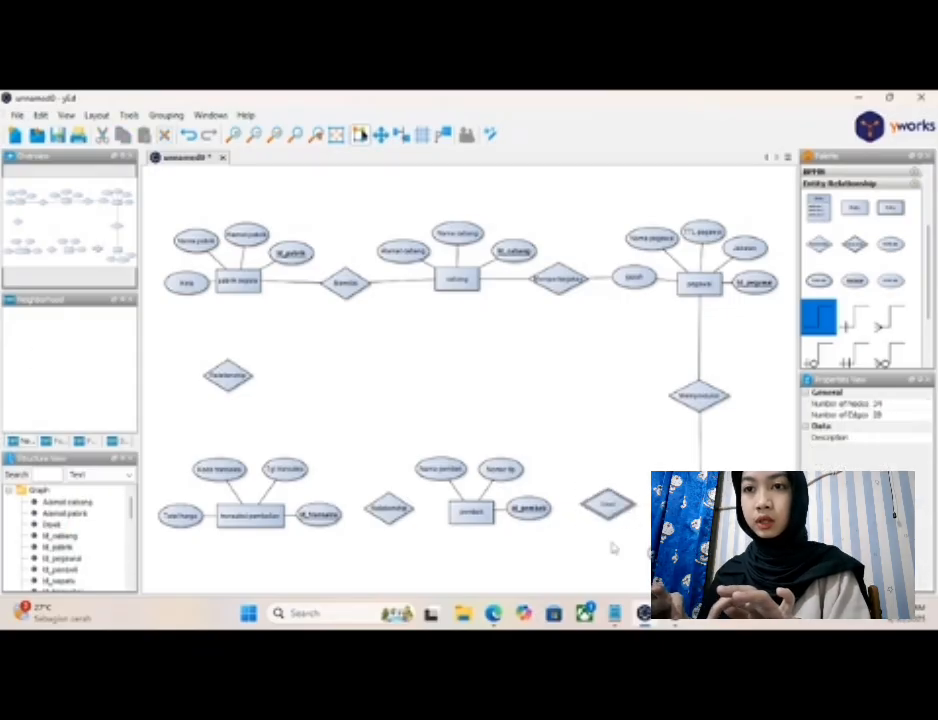
left_click(636, 509)
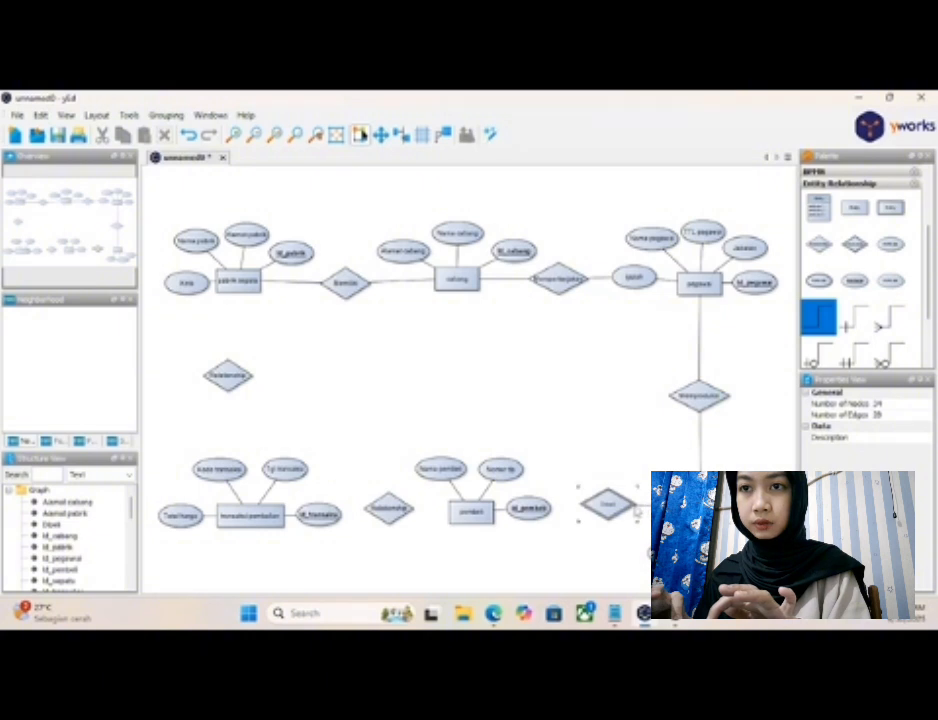
- Move the "Id_pembeli", "Nama pembeli" and "Nomer tlp" attributes below "pembeli" and connect "pembeli" to the "Dibeli" diamond
left_click_drag(540, 514, 517, 557)
left_click_drag(447, 473, 460, 556)
left_click_drag(501, 469, 409, 547)
left_click_drag(482, 512, 584, 511)
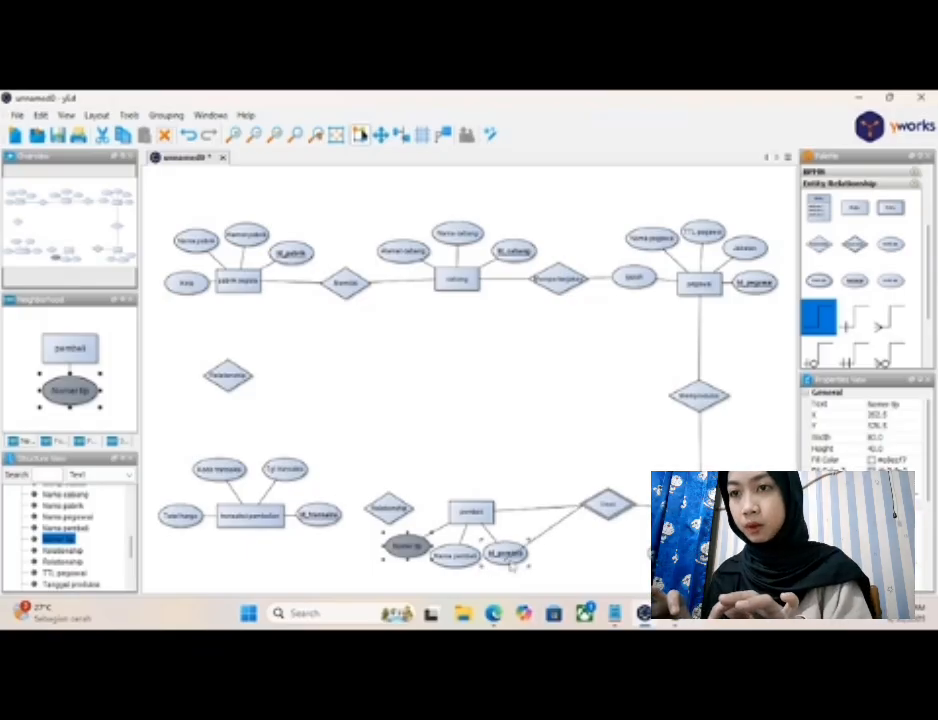
left_click(598, 508)
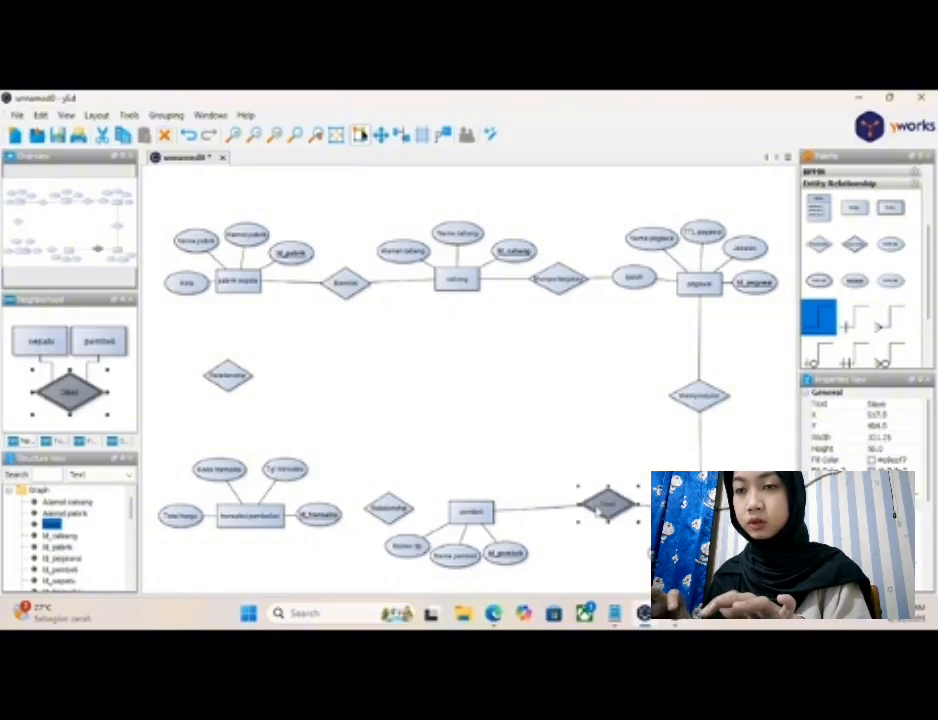
left_click(580, 539)
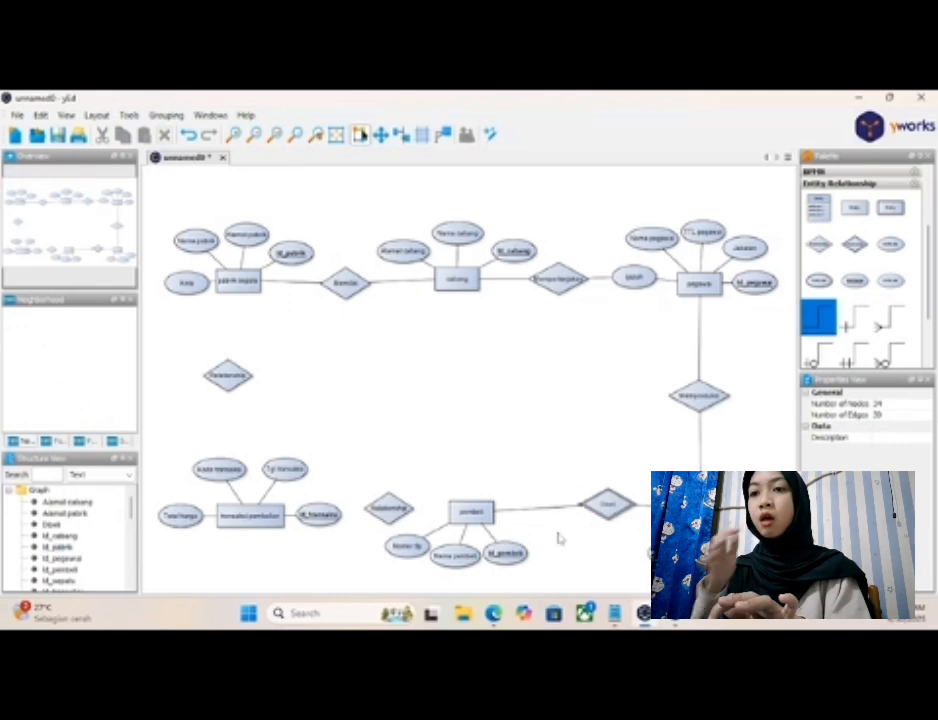
- Spread the "Id_pembeli", "Nama pembeli" and "Nomer tlp" attributes evenly beneath "pembeli"
left_click(510, 558)
left_click_drag(514, 562, 532, 559)
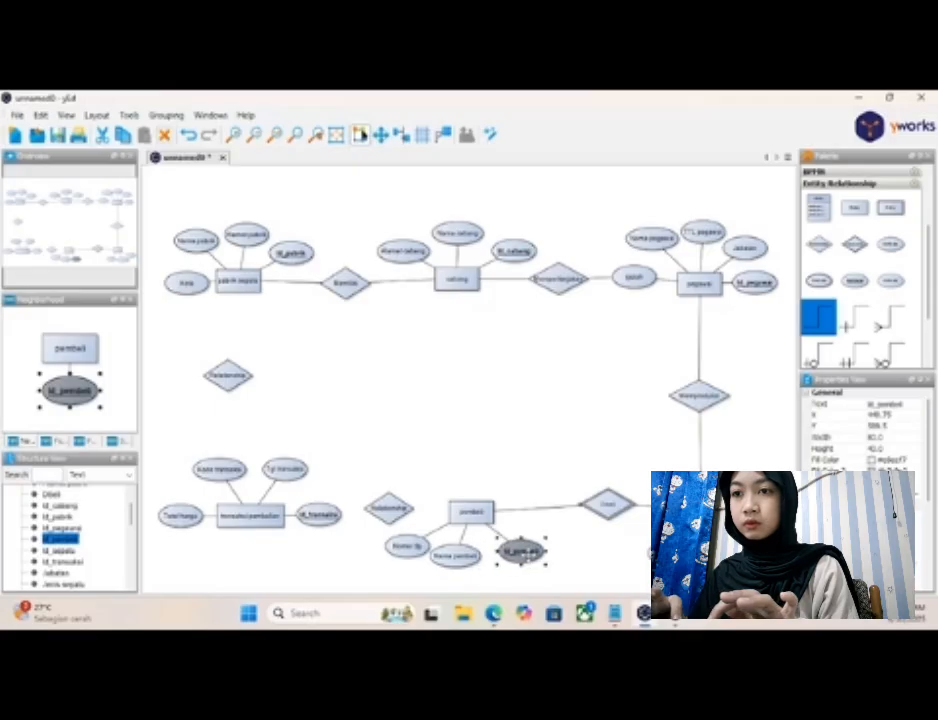
left_click_drag(452, 560, 469, 567)
left_click_drag(414, 546, 425, 560)
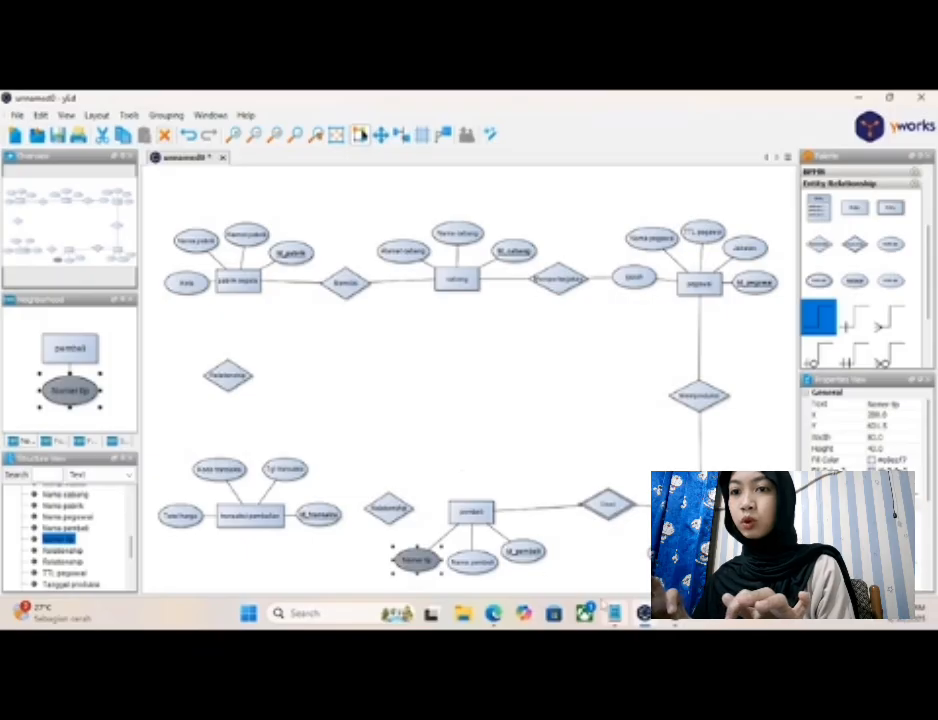
- Review the "Relasi" and "Derajat Kardinalitas" sections of the Notepad notes, reopening Notepad, and return to the diagram
left_click(614, 614)
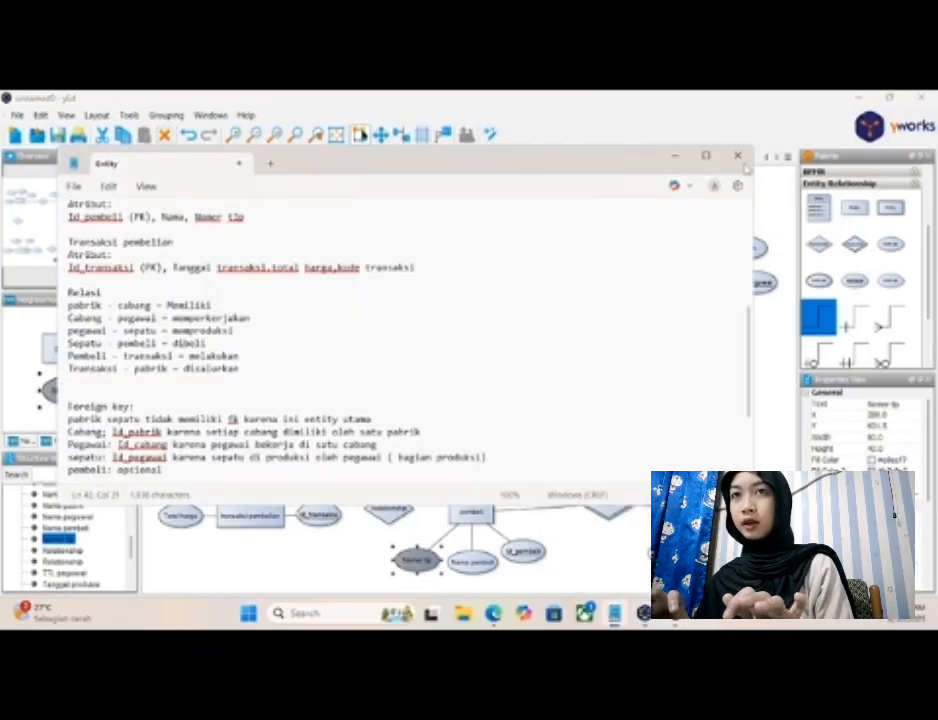
left_click(738, 156)
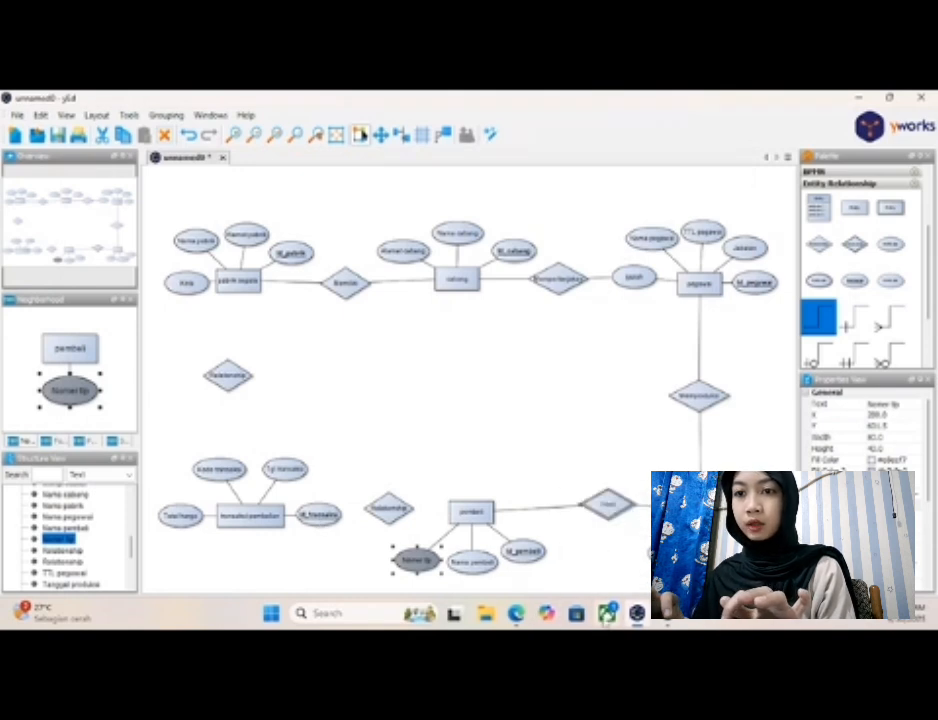
left_click(358, 613)
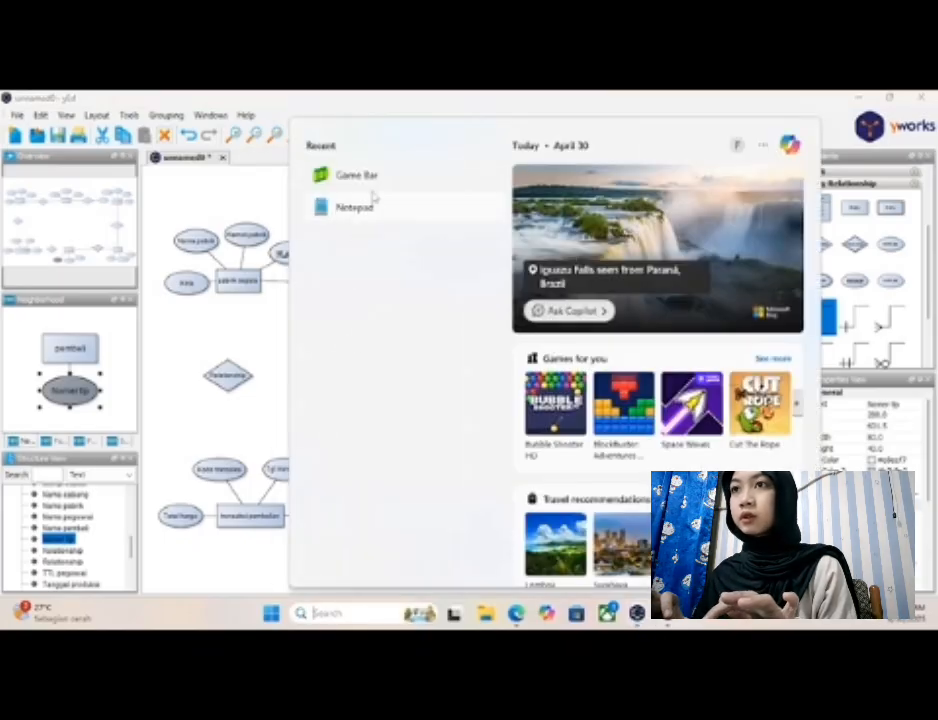
left_click(385, 218)
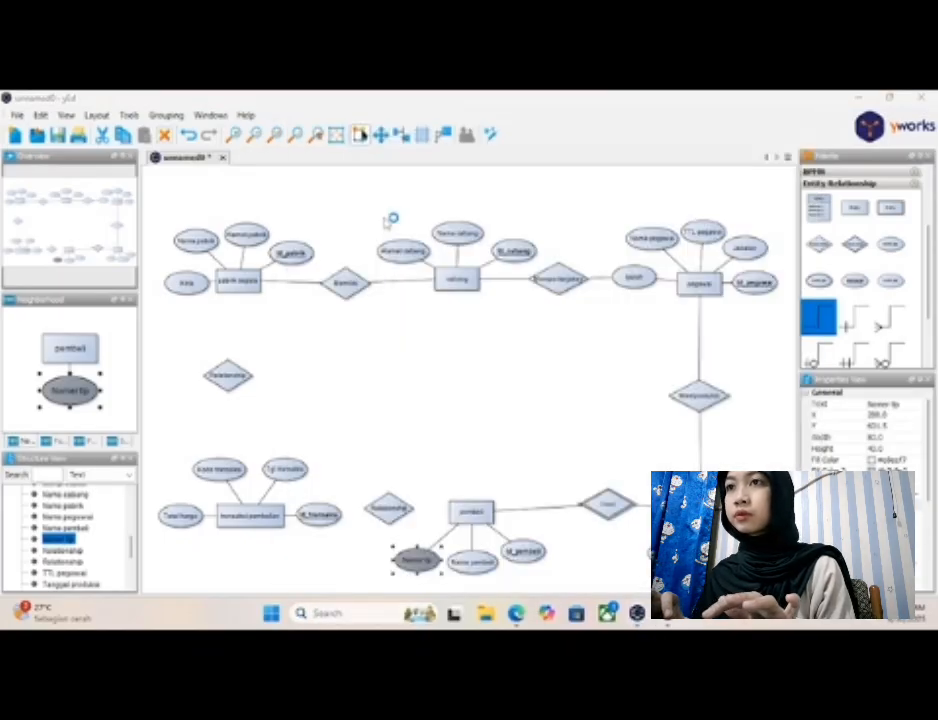
scroll(316, 330, "down", 2)
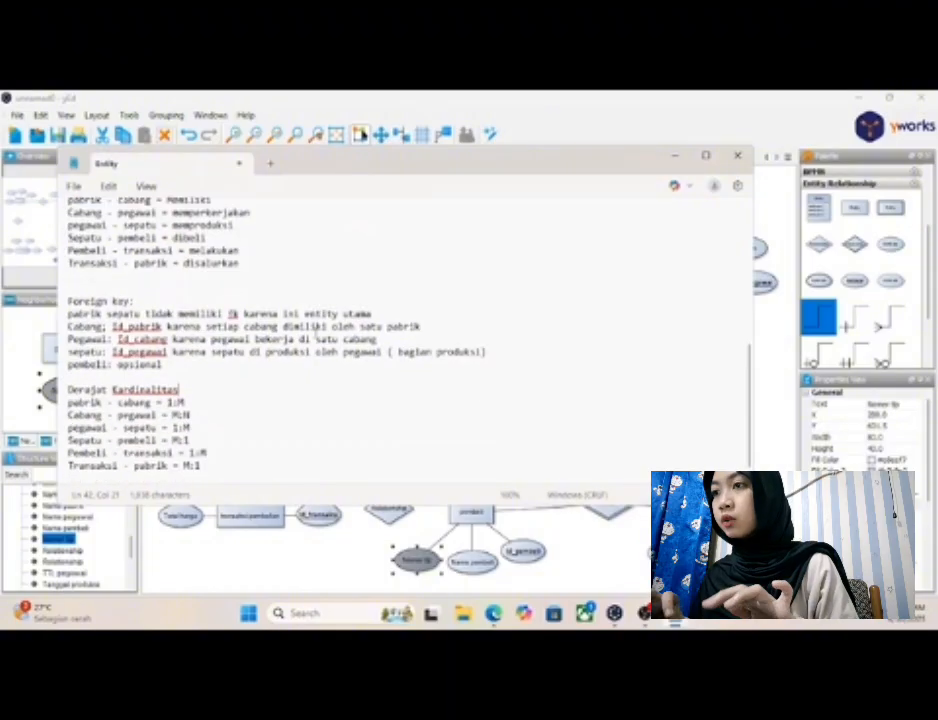
scroll(316, 332, "down", 1)
left_click(322, 377)
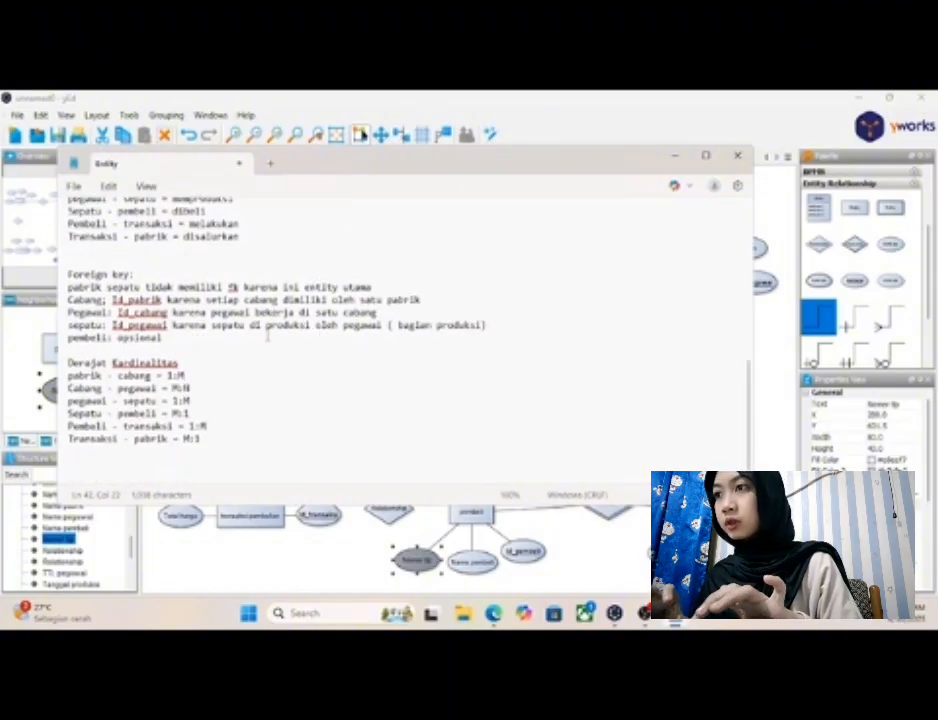
scroll(252, 320, "up", 4)
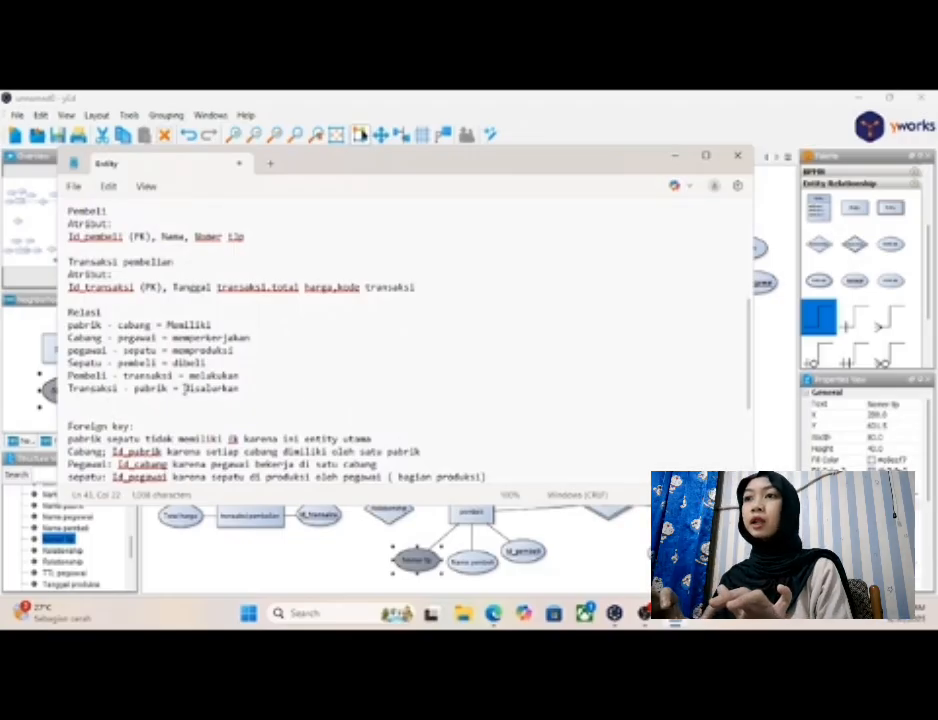
left_click(676, 161)
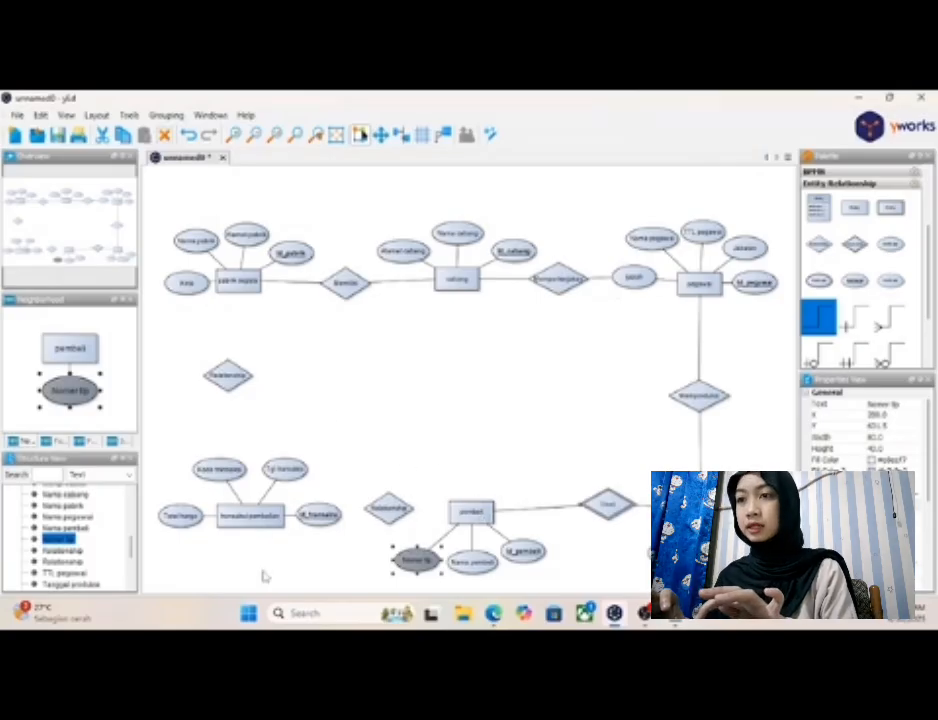
- Label the relationship diamond between "transaksi pembelian" and "pembeli" as "Melakukan"
left_click(390, 508)
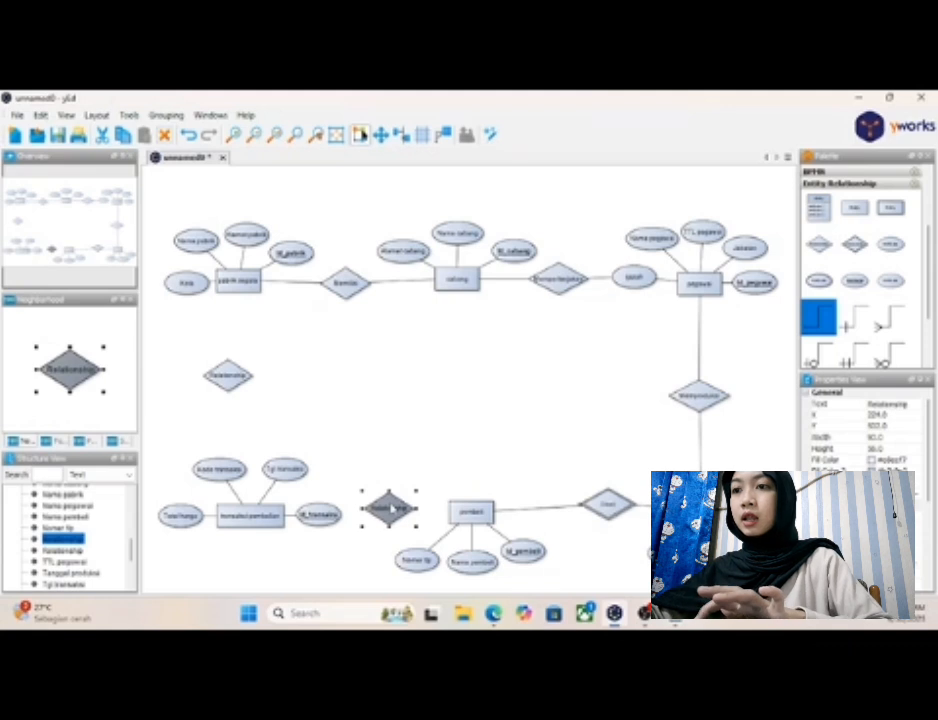
double_click(390, 508)
key("BackSpace")
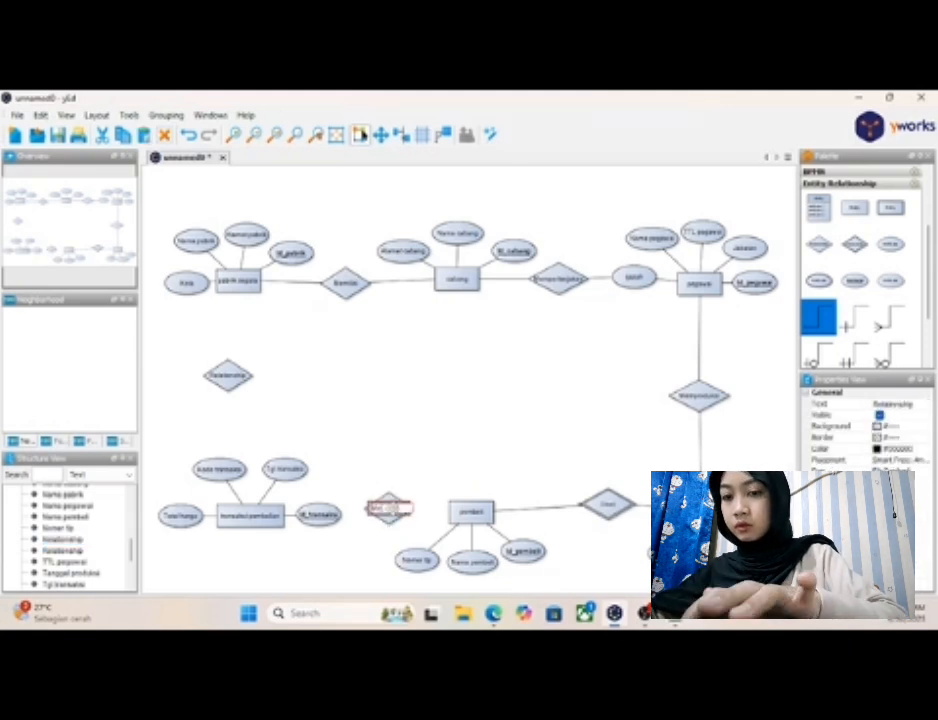
key("Return")
left_click(411, 535)
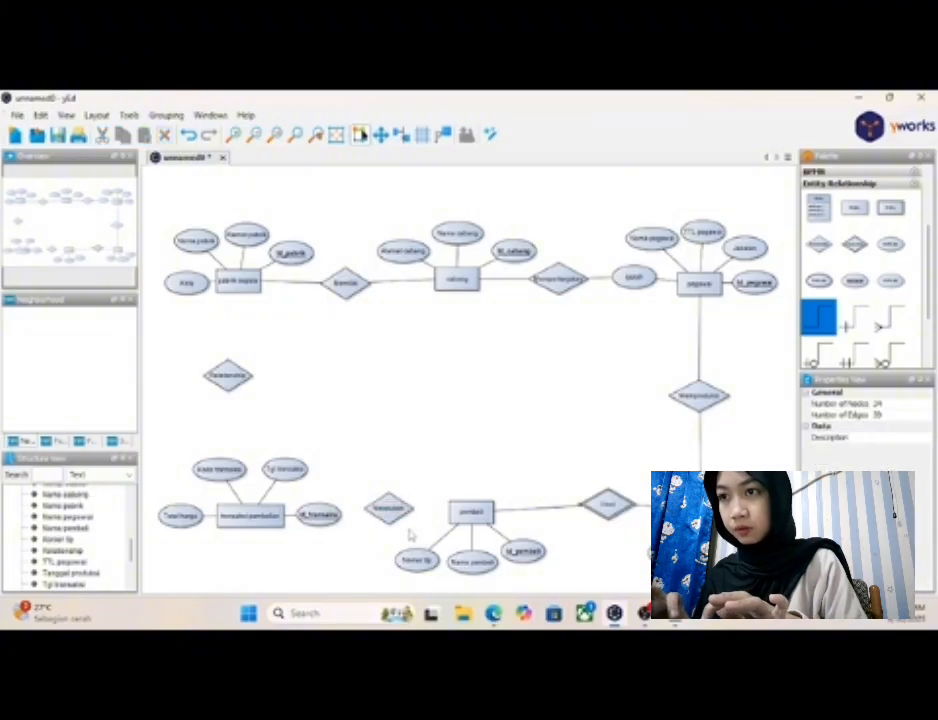
- Move the "Id_transaksi", "Tgl transaksi" and "Kode transaksi" attributes below "transaksi pembelian" and space them evenly
left_click_drag(318, 515, 309, 548)
left_click_drag(290, 470, 270, 557)
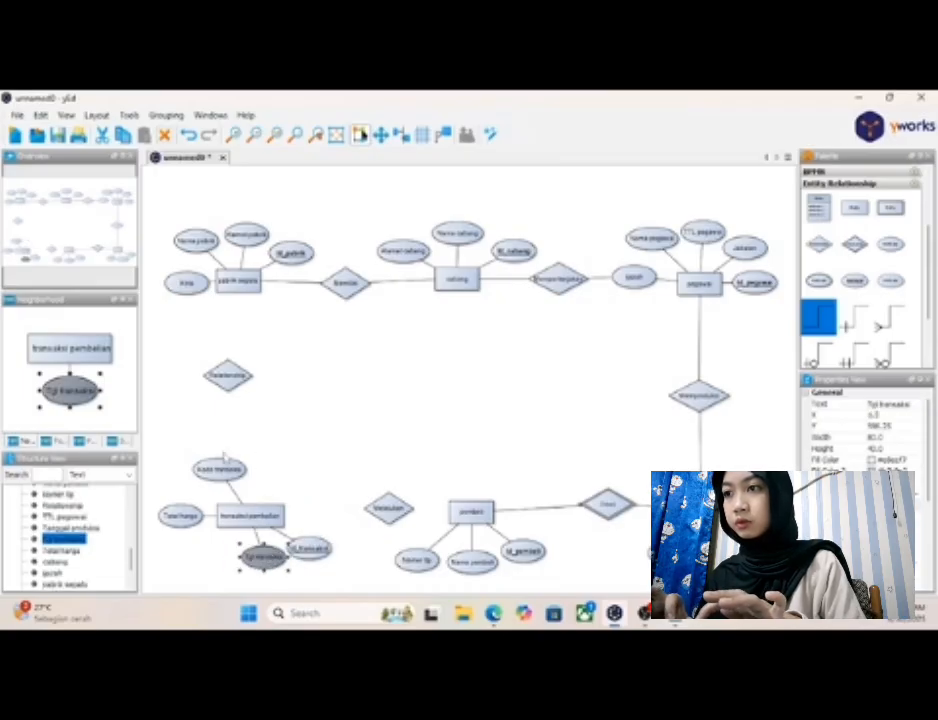
left_click_drag(219, 469, 202, 547)
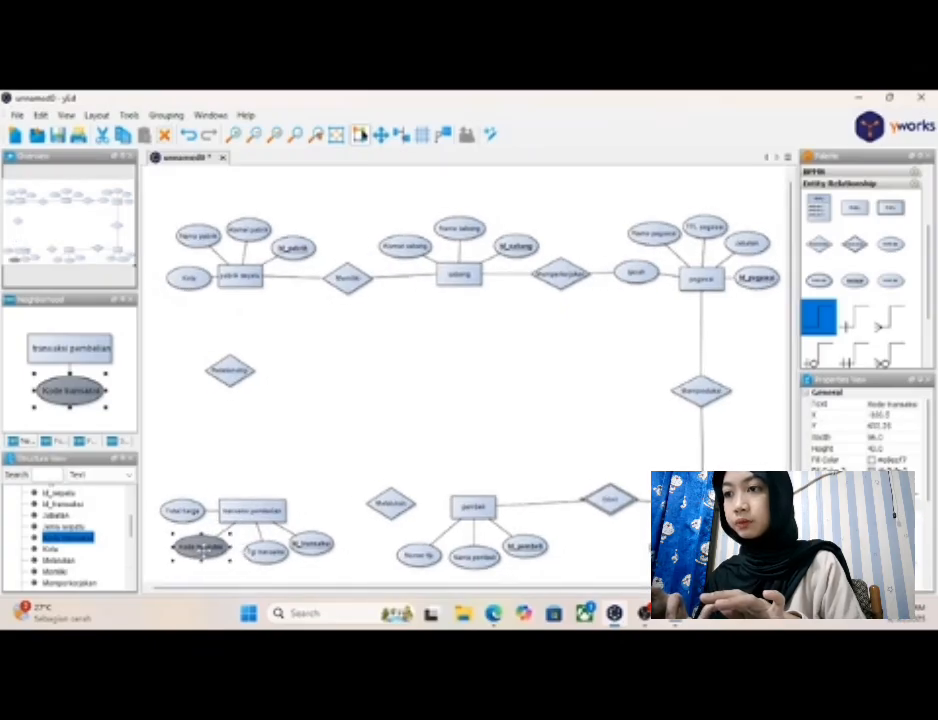
left_click_drag(263, 553, 253, 554)
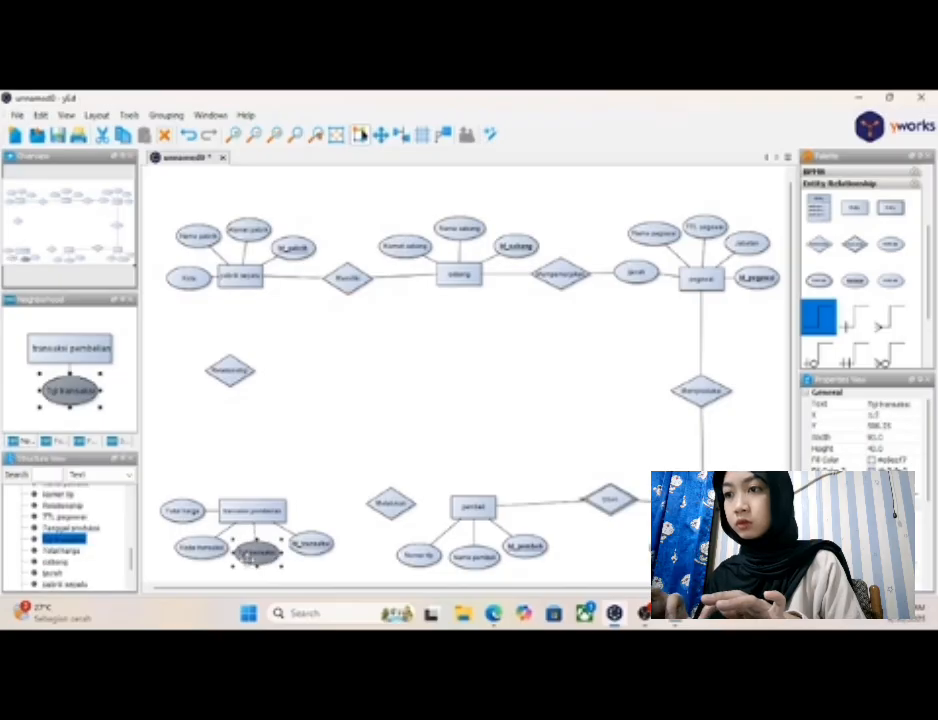
left_click(312, 545)
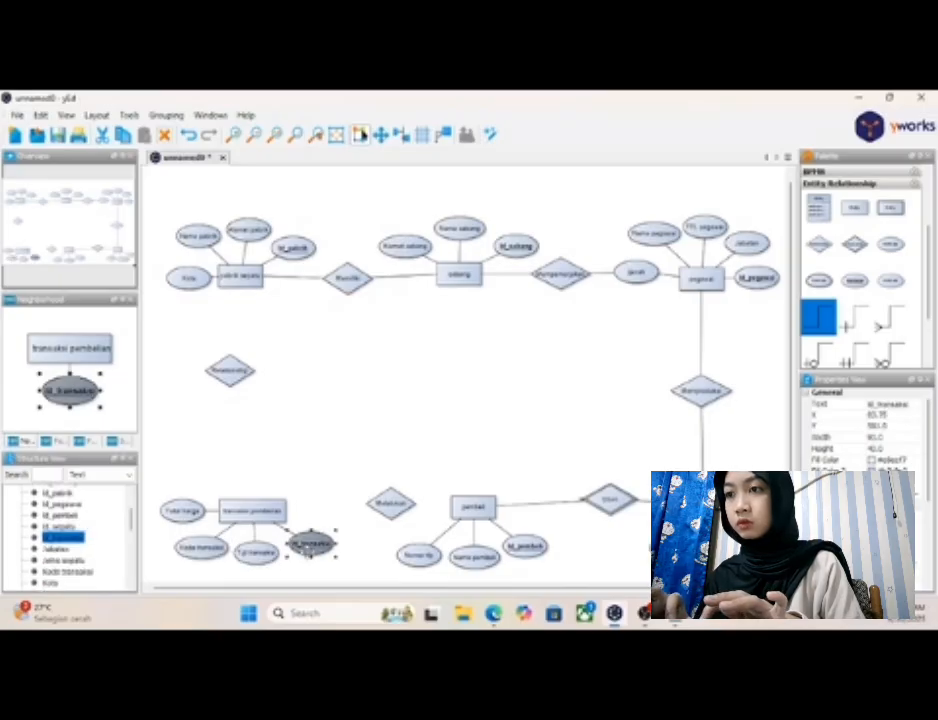
left_click_drag(308, 547, 304, 550)
- Shift the "Melakukan" diamond toward "transaksi pembelian", redraw its line to "pembeli" and connect it to "transaksi pembelian"
left_click_drag(384, 507, 359, 506)
left_click(417, 530)
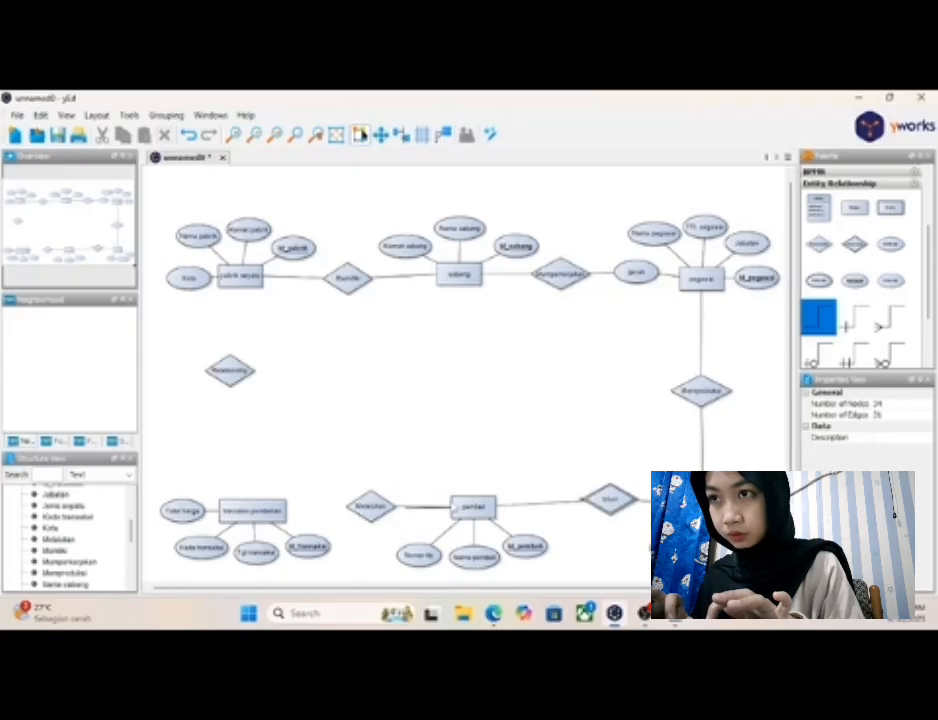
left_click(424, 508)
right_click(427, 510)
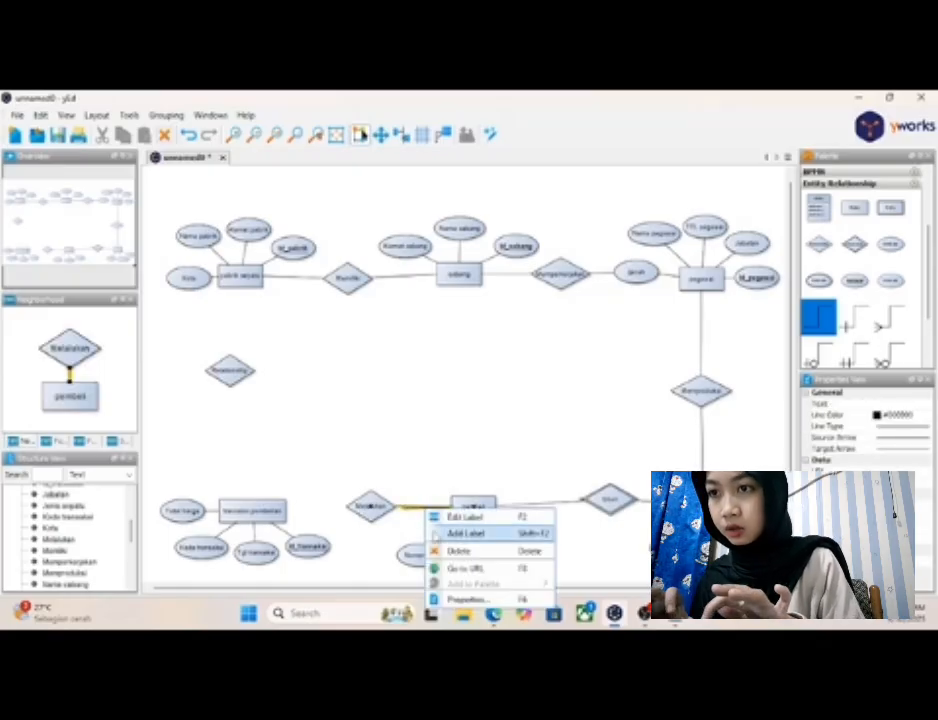
left_click(453, 551)
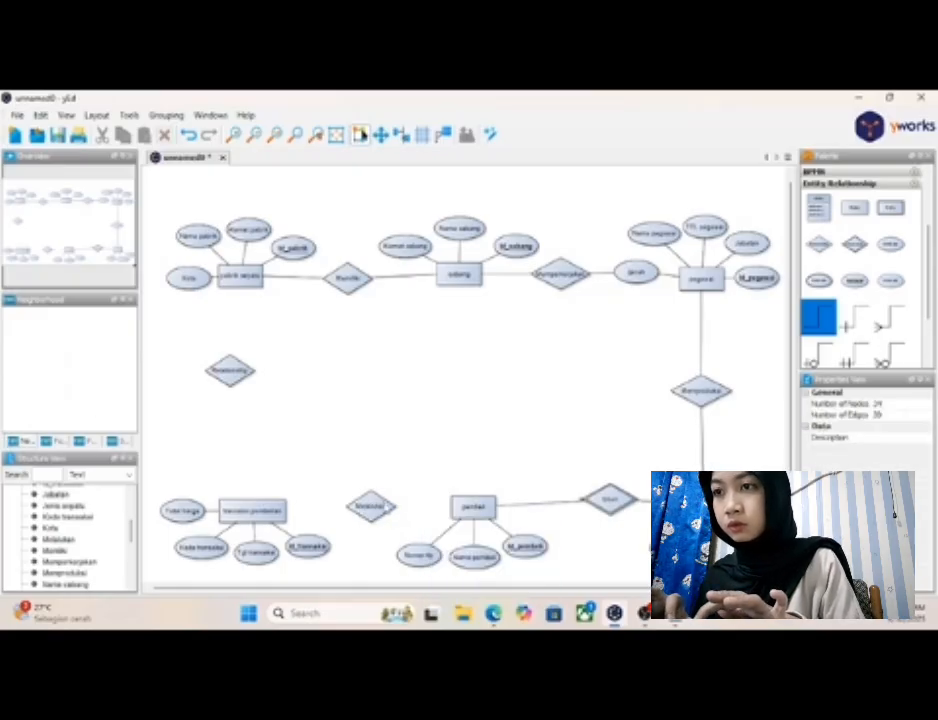
left_click_drag(390, 510, 456, 508)
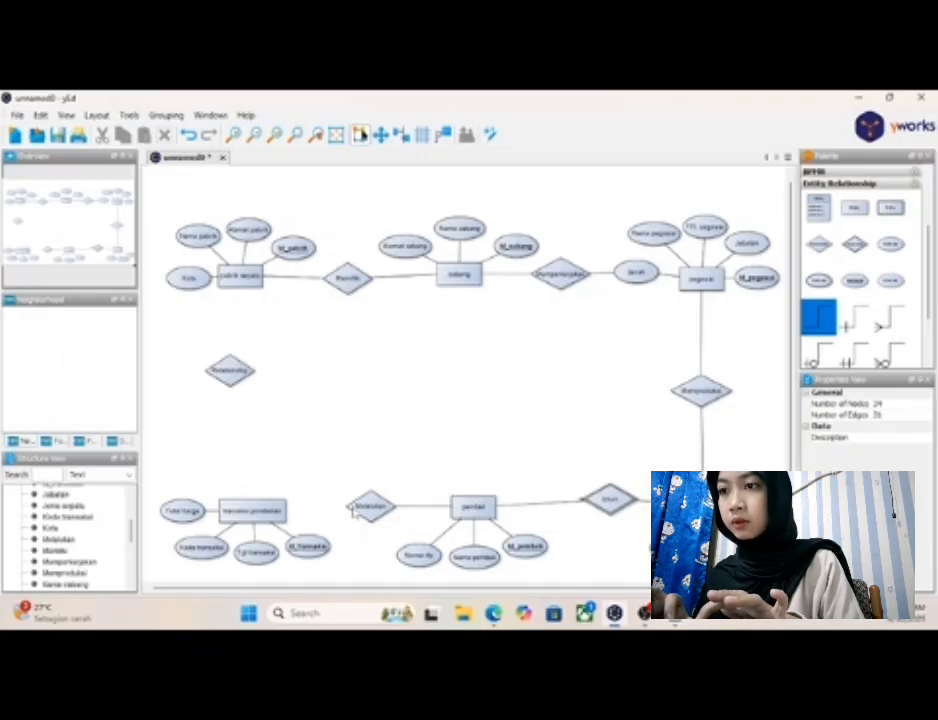
left_click_drag(355, 510, 284, 512)
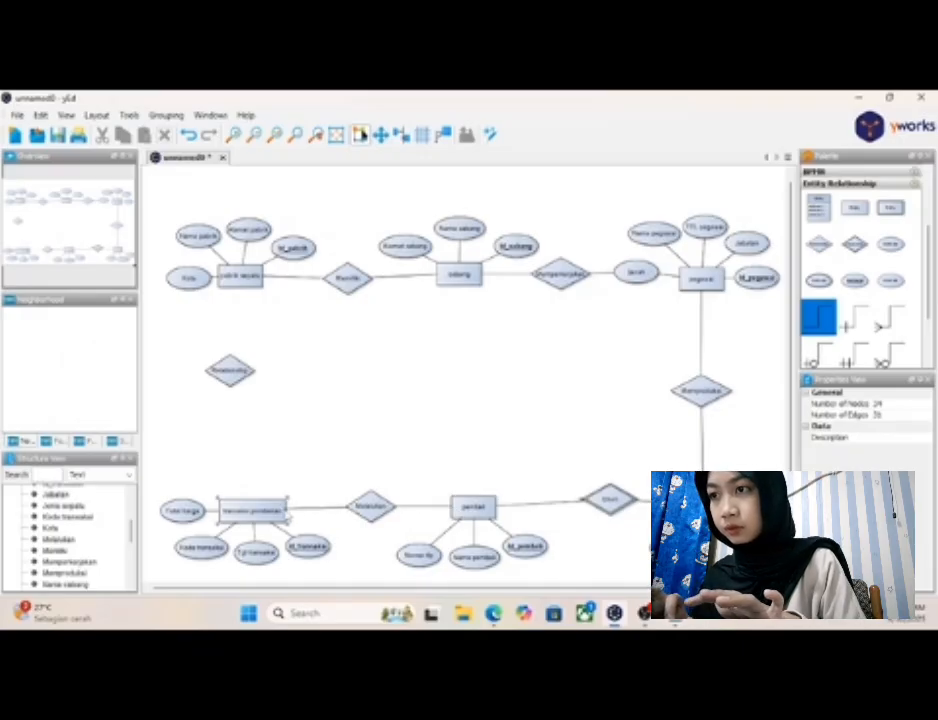
- Nudge the "Melakukan" diamond toward "transaksi pembelian" and raise the "pembeli" and "transaksi pembelian" entities slightly to straighten the row
left_click(378, 510)
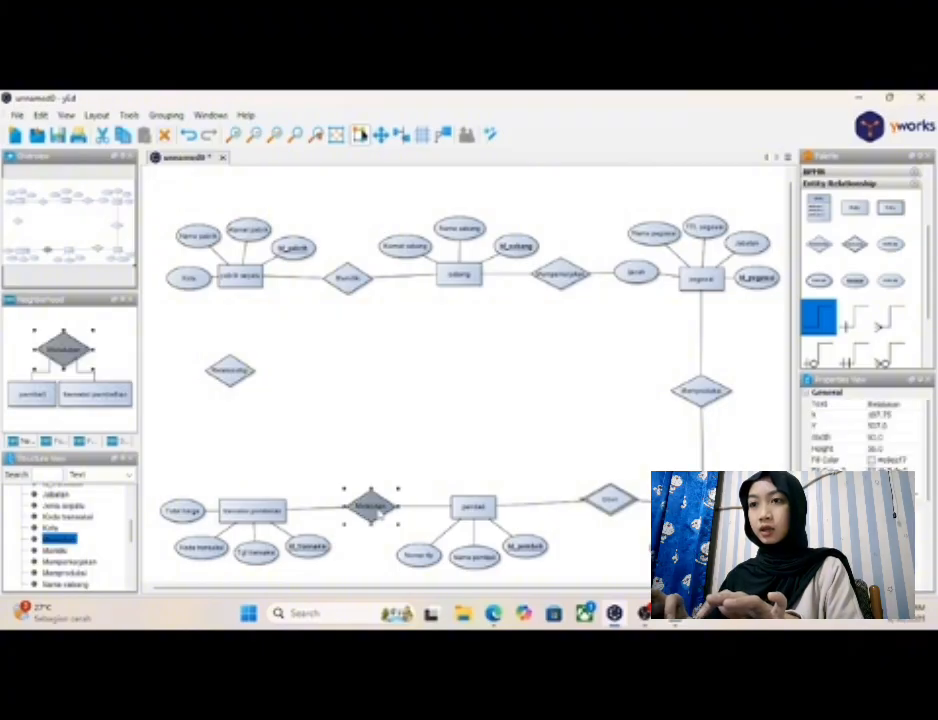
left_click_drag(371, 509, 367, 507)
left_click(470, 511)
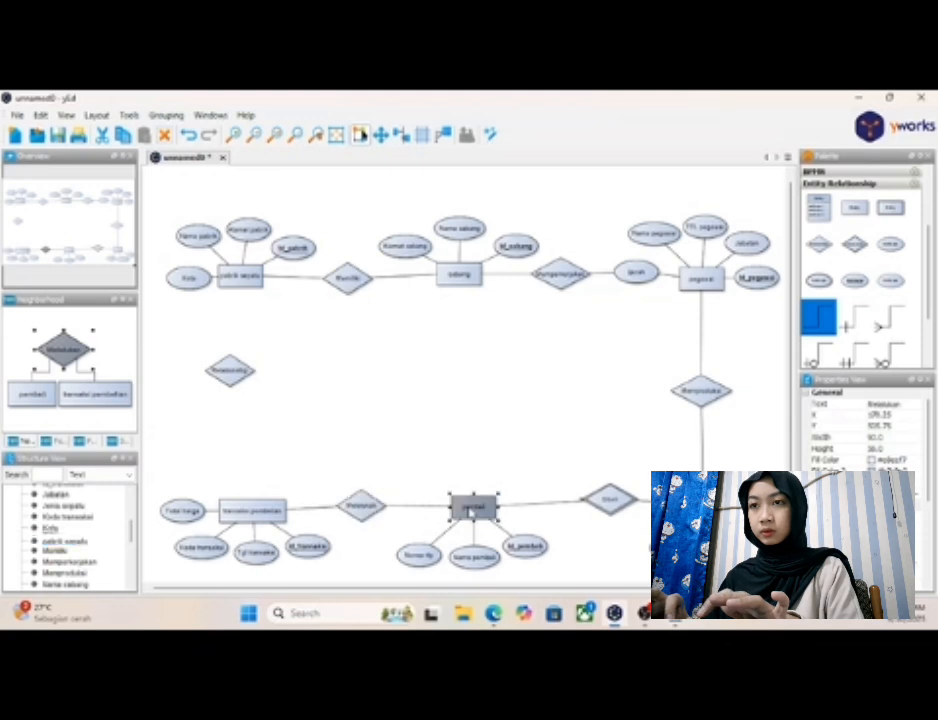
left_click_drag(470, 511, 468, 498)
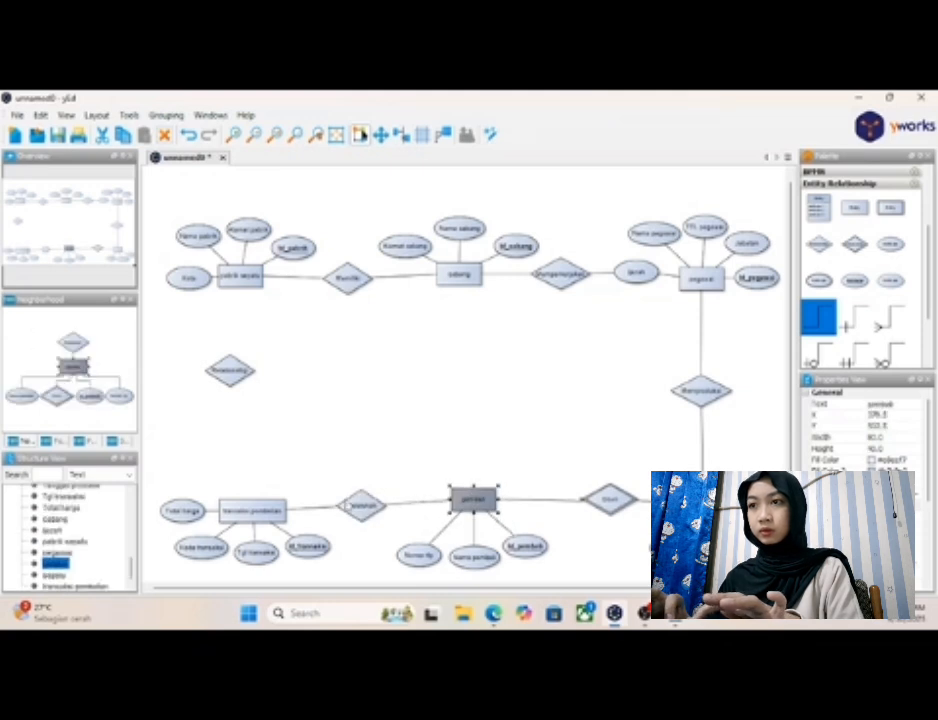
mouse_move(276, 510)
left_mouse_down()
mouse_move(275, 490)
mouse_move(272, 499)
left_mouse_up()
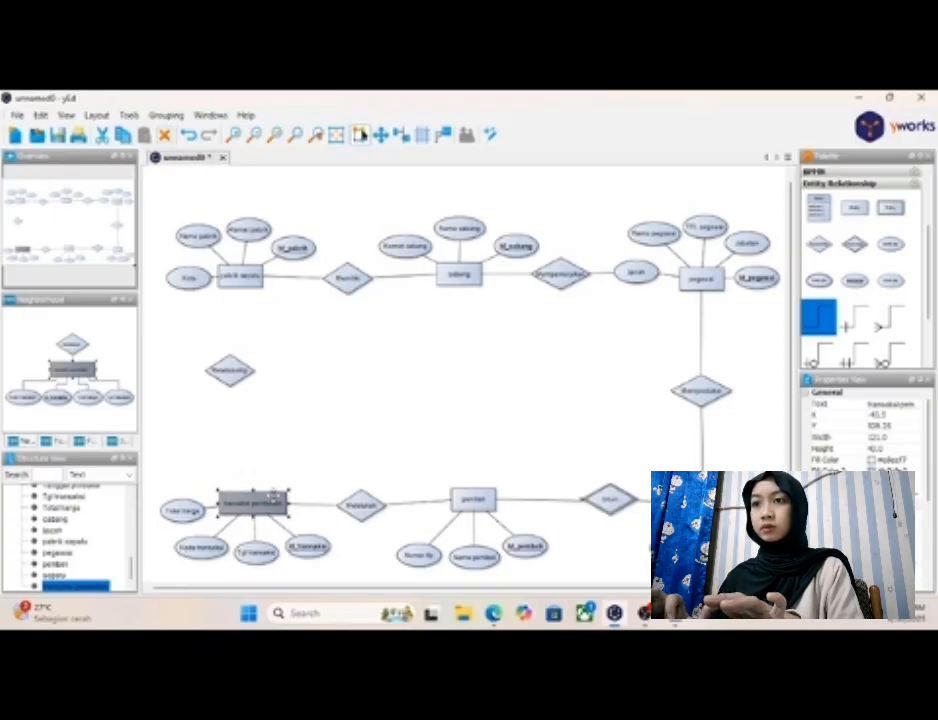
left_click(365, 447)
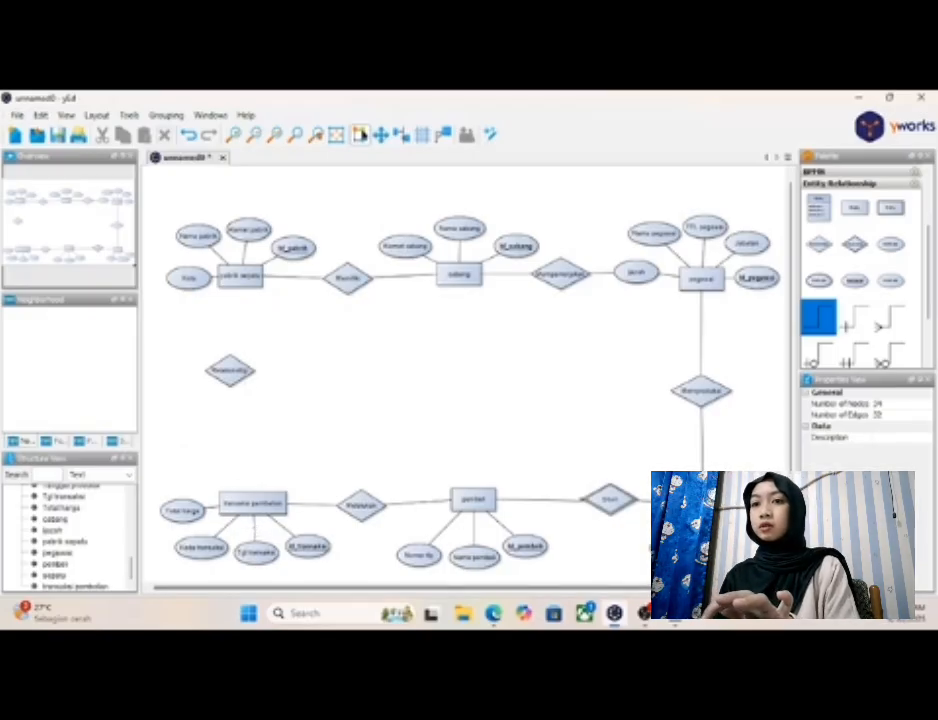
- Check the "Relasi" notes in Notepad, then nudge the unnamed relationship diamond above "transaksi pembelian" and label it "Menyalurkan"
left_click(675, 613)
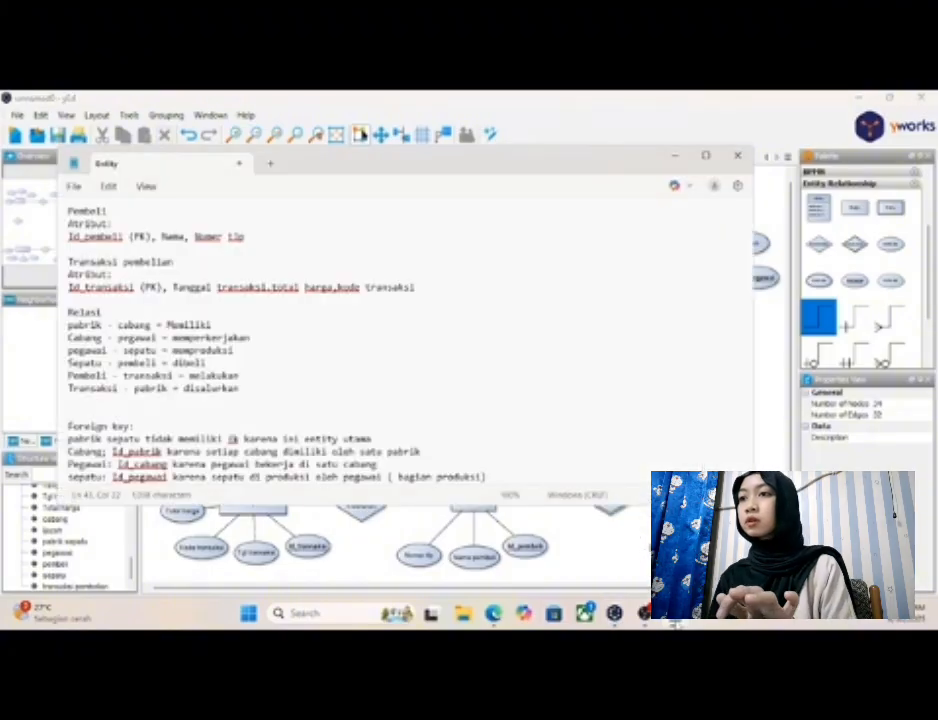
left_click(675, 156)
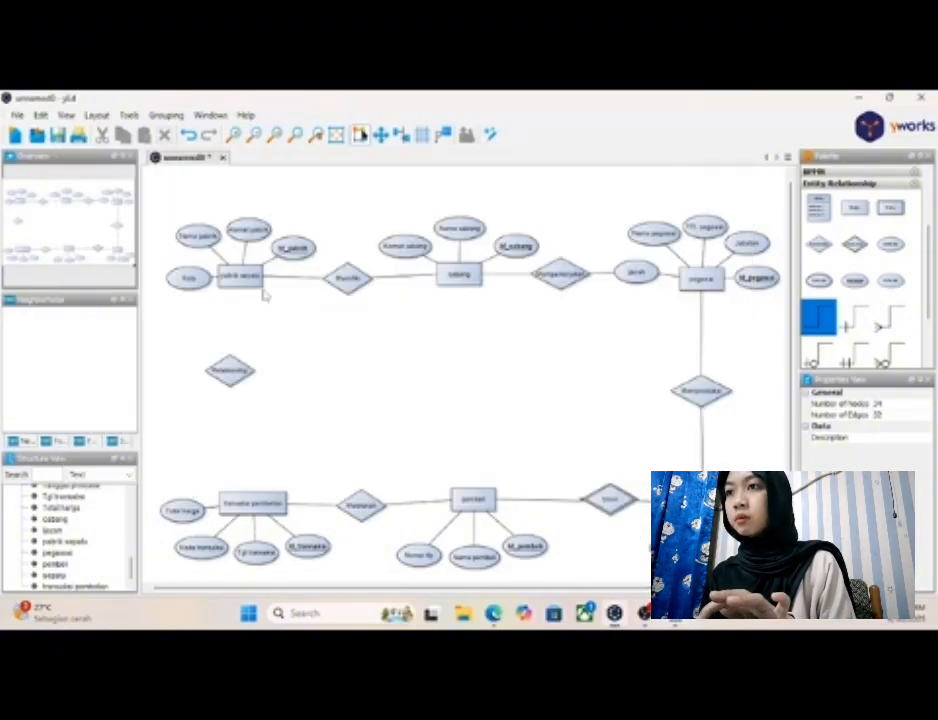
left_click_drag(238, 370, 244, 377)
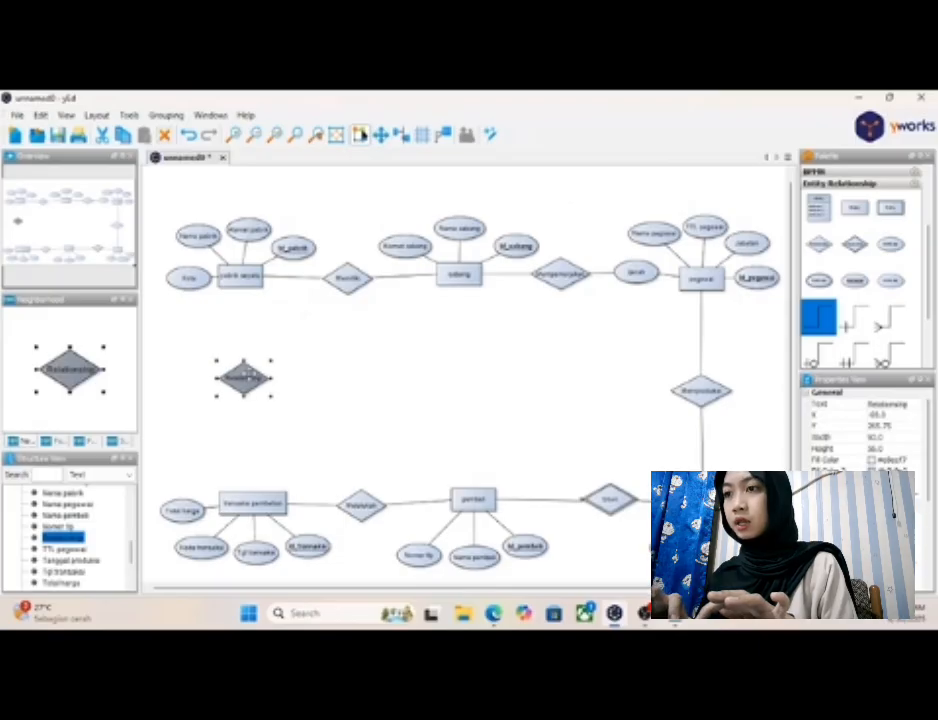
double_click(244, 377)
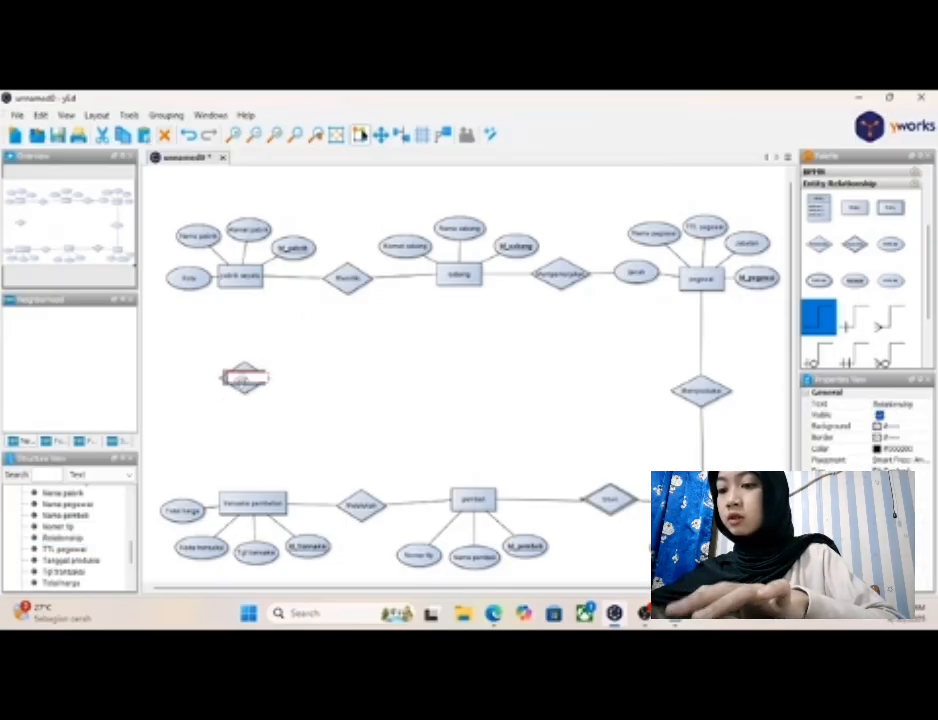
type("Men")
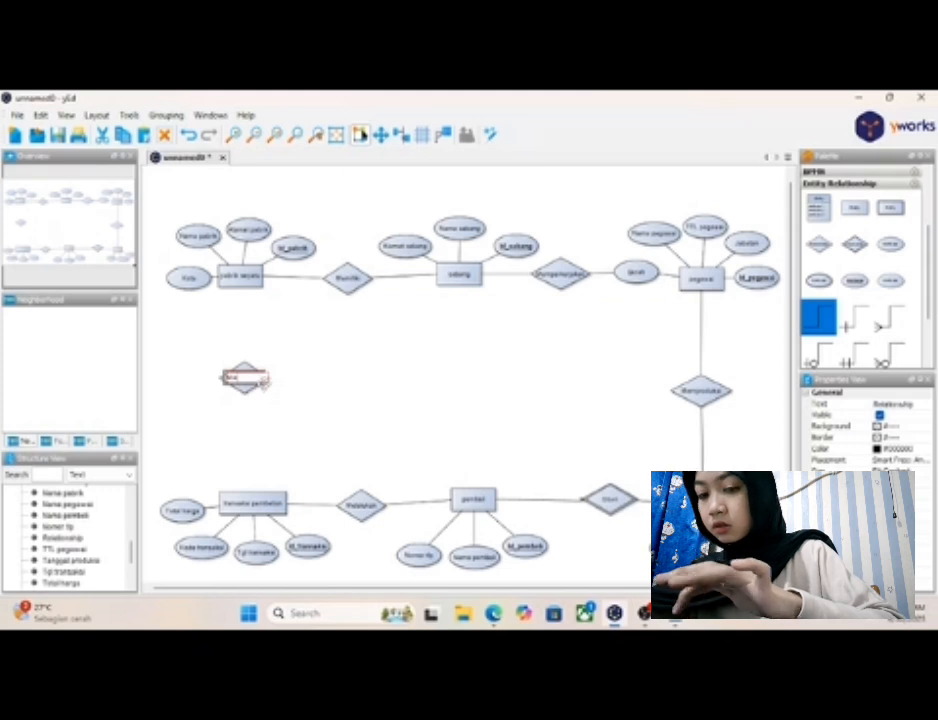
type("gurus")
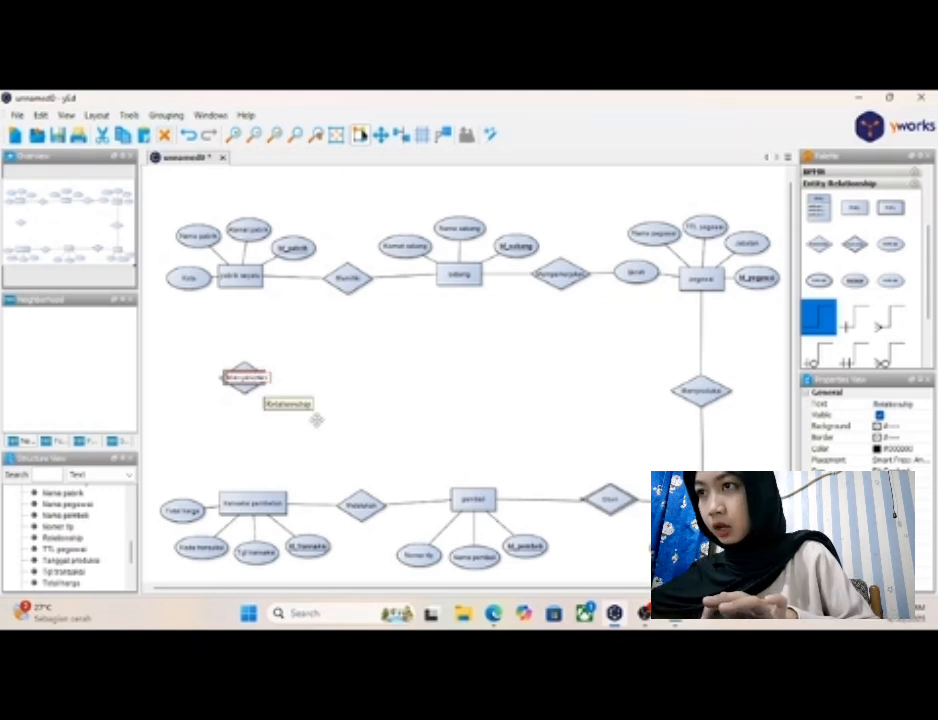
key("Return")
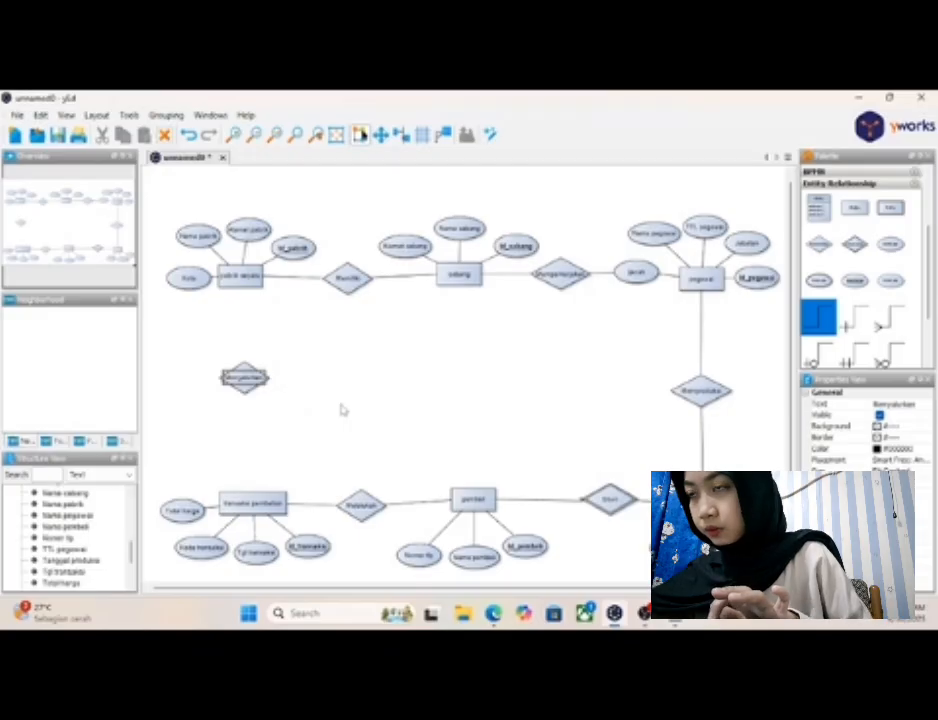
- Shift "transaksi pembelian" and its attributes "Total harga", "Kode transaksi", "Tgl transaksi" and "Id_transaksi" slightly left to line up under "pabrik sepatu"
left_click(244, 503)
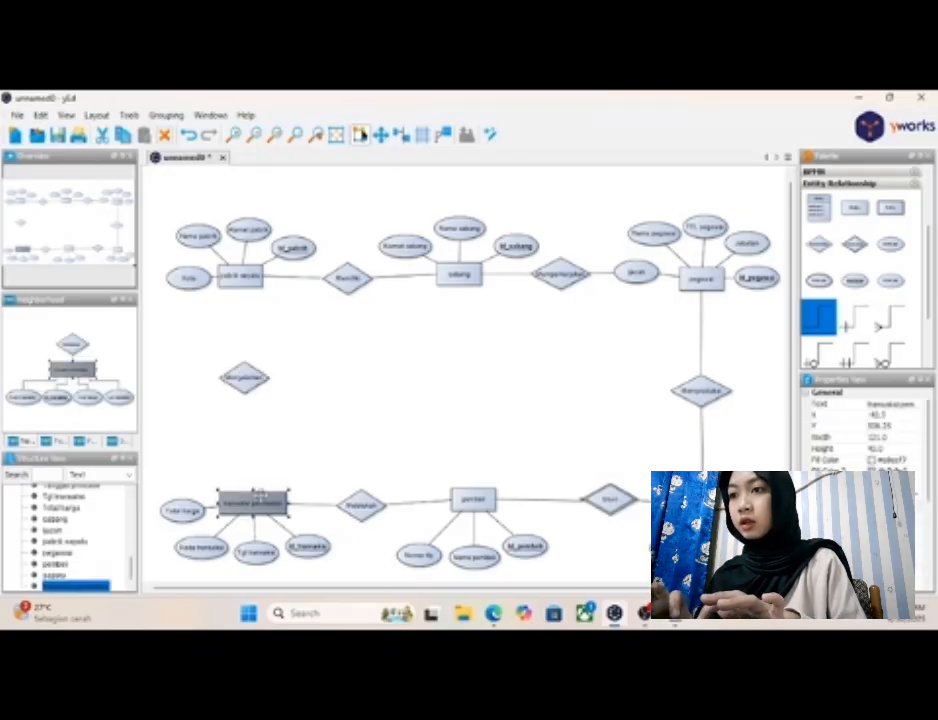
left_click(266, 456)
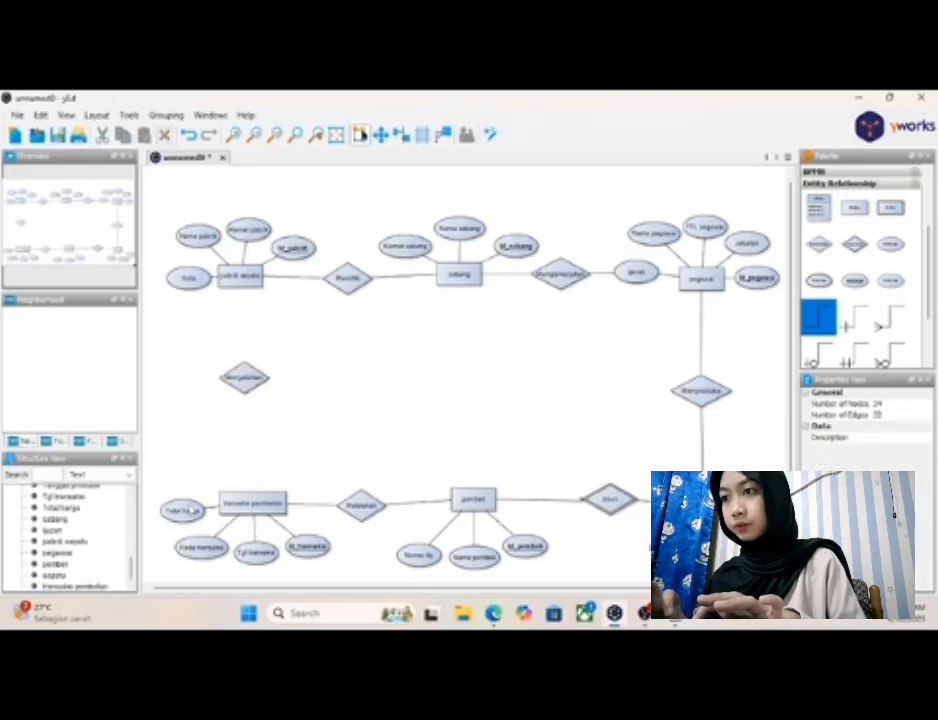
left_click_drag(193, 509, 180, 509)
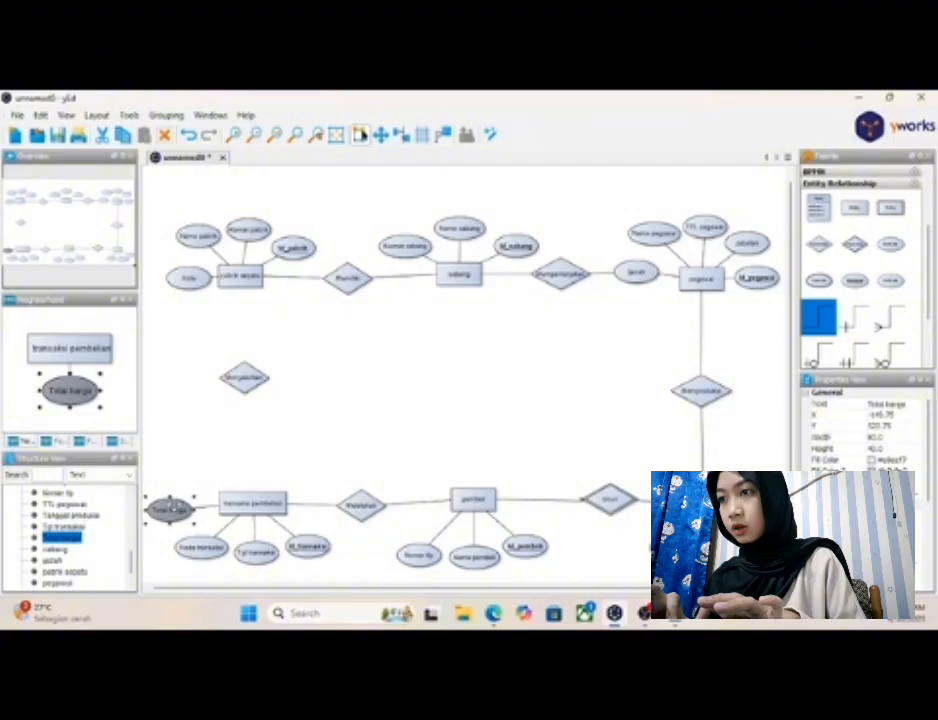
left_click_drag(242, 503, 228, 502)
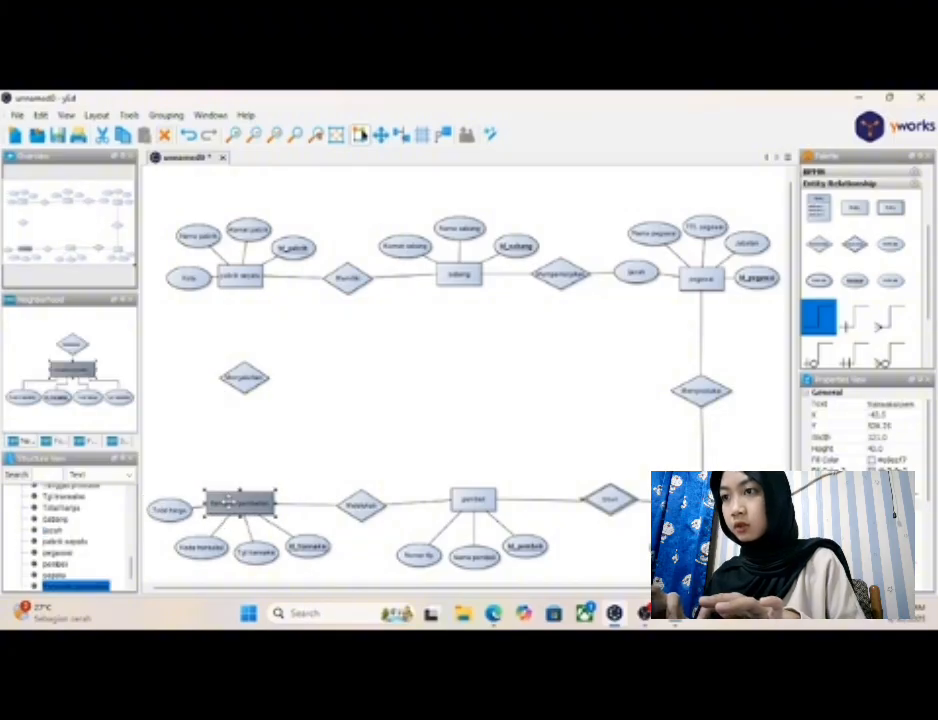
left_click(205, 551)
left_click_drag(205, 551, 197, 544)
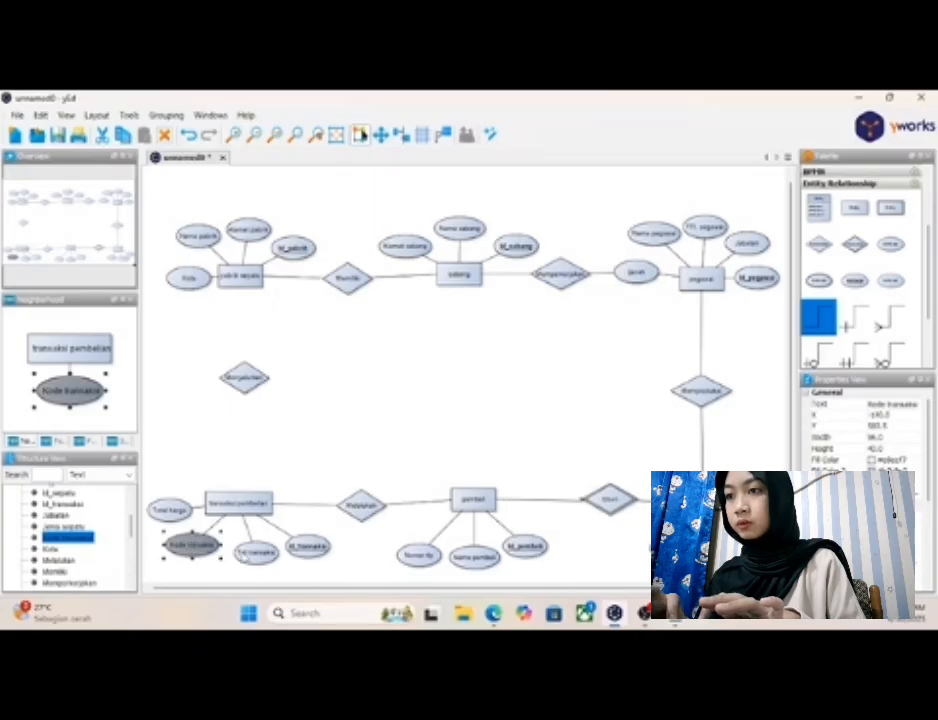
left_click_drag(256, 551, 244, 550)
left_click_drag(311, 554, 298, 551)
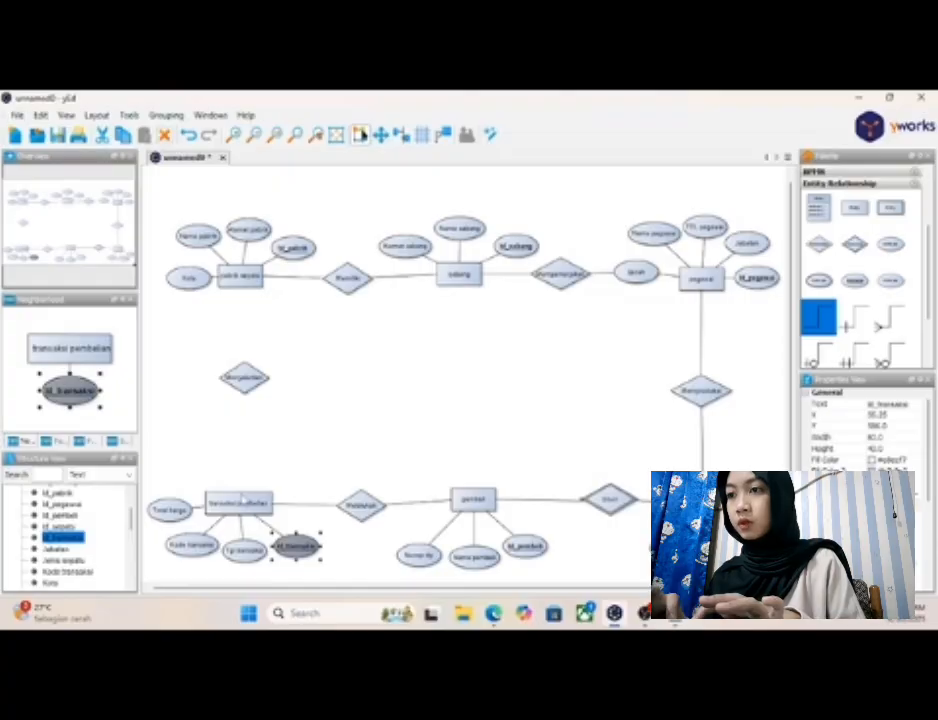
- Connect both "transaksi pembelian" and "pabrik sepatu" to the "Menyalurkan" diamond
left_click_drag(243, 502, 244, 392)
left_click_drag(243, 283, 240, 389)
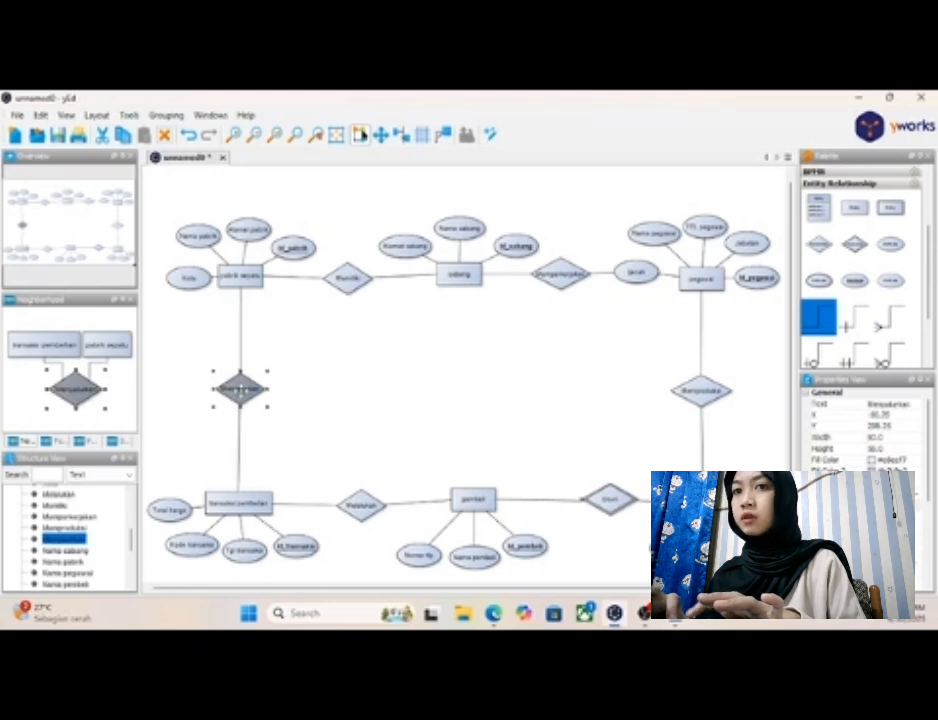
left_click(295, 401)
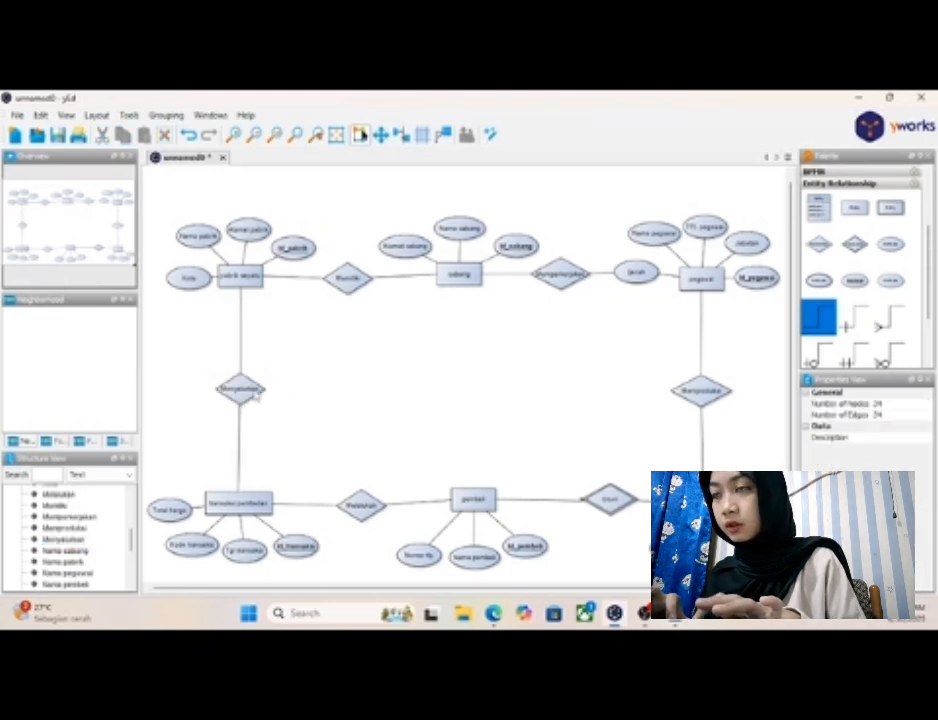
- Widen the "Menyalurkan" diamond slightly so its label fits, keeping it centred on its connecting lines
left_click(252, 392)
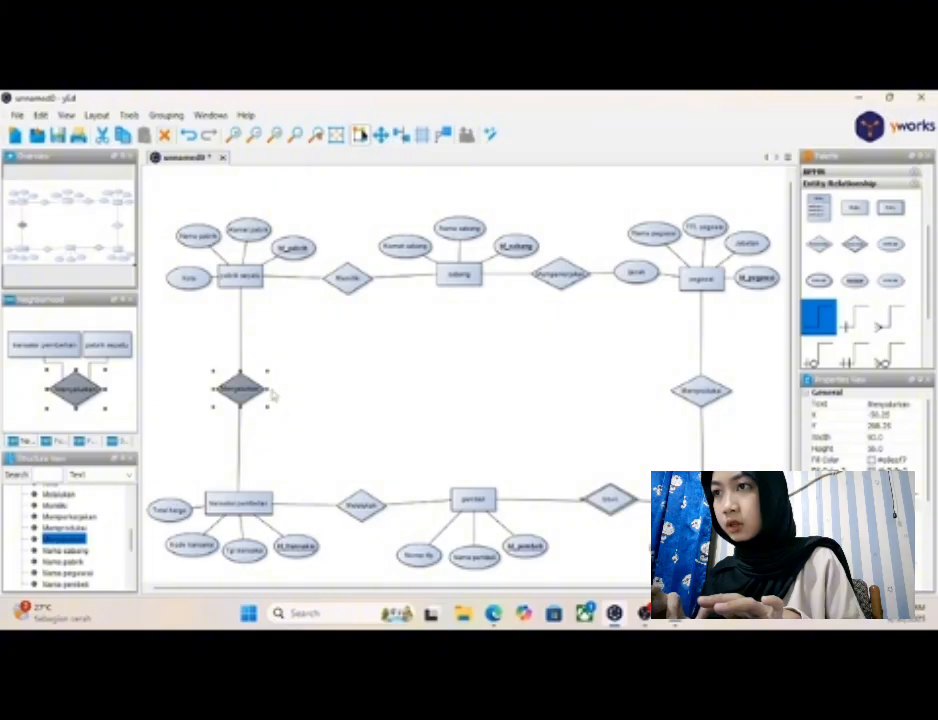
left_click(272, 397)
left_click(248, 394)
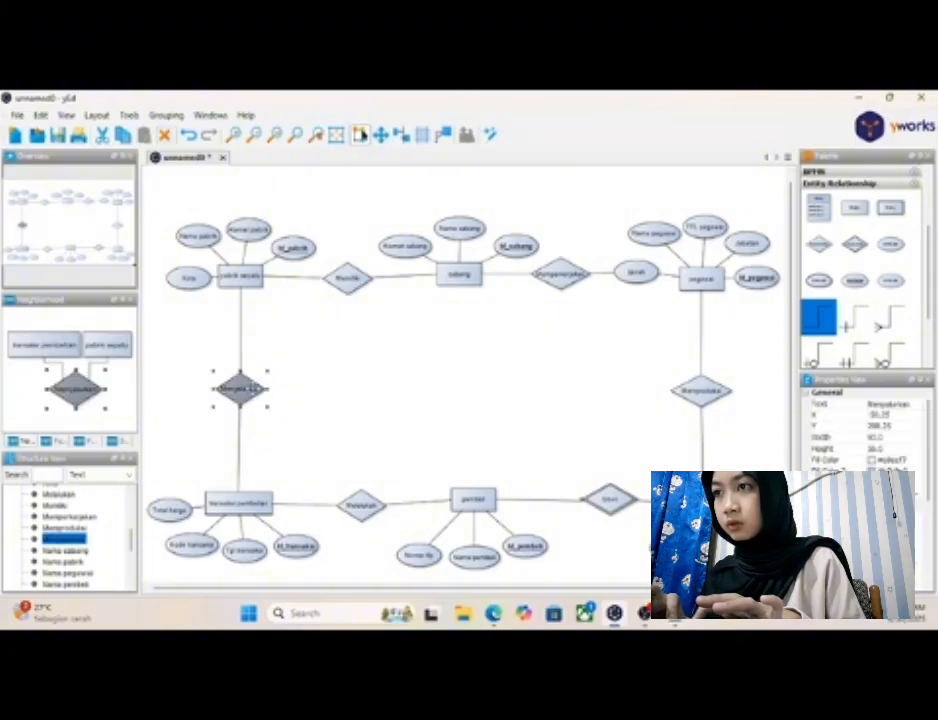
left_click_drag(269, 389, 239, 393)
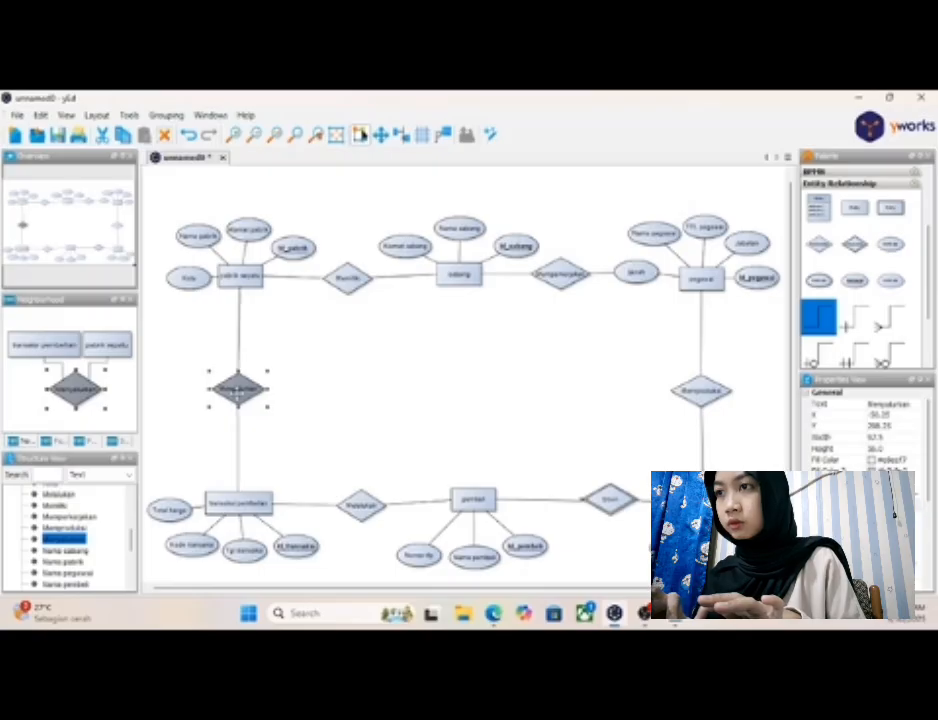
left_click(337, 409)
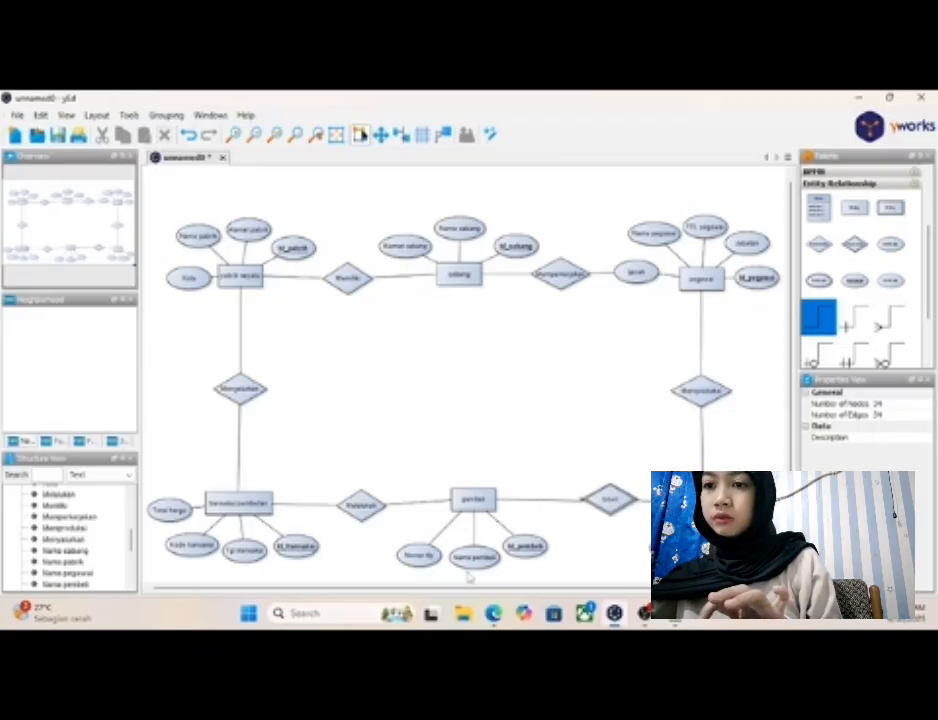
- Review the ERD stages in "Tugas Untuk Praktikum ERD.pdf" in the browser and the "Foreign key" notes in Notepad, and return to the diagram
left_click(492, 530)
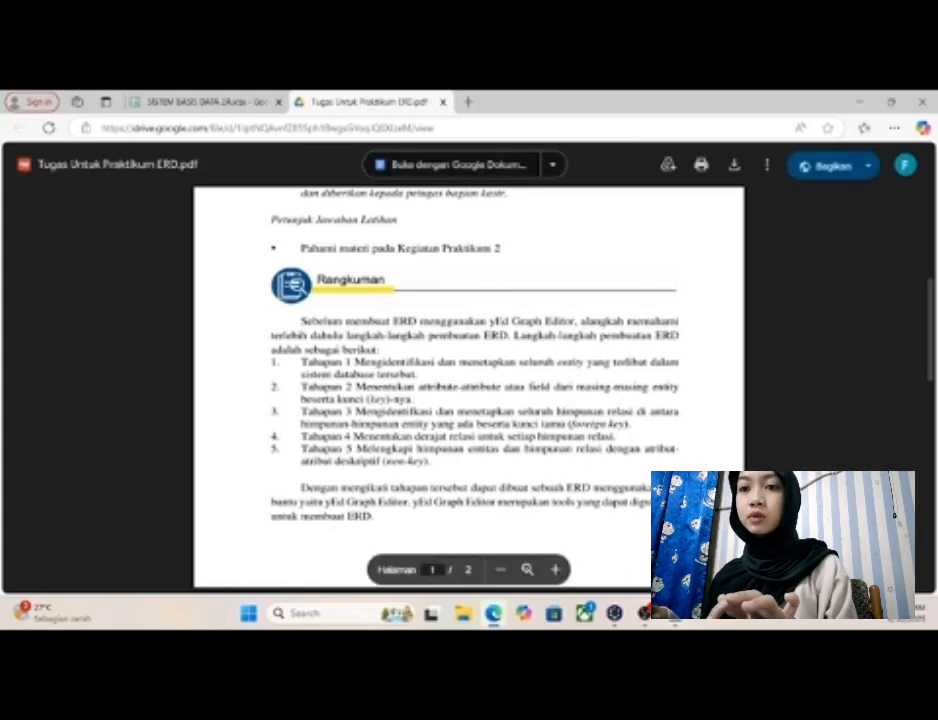
left_click(614, 614)
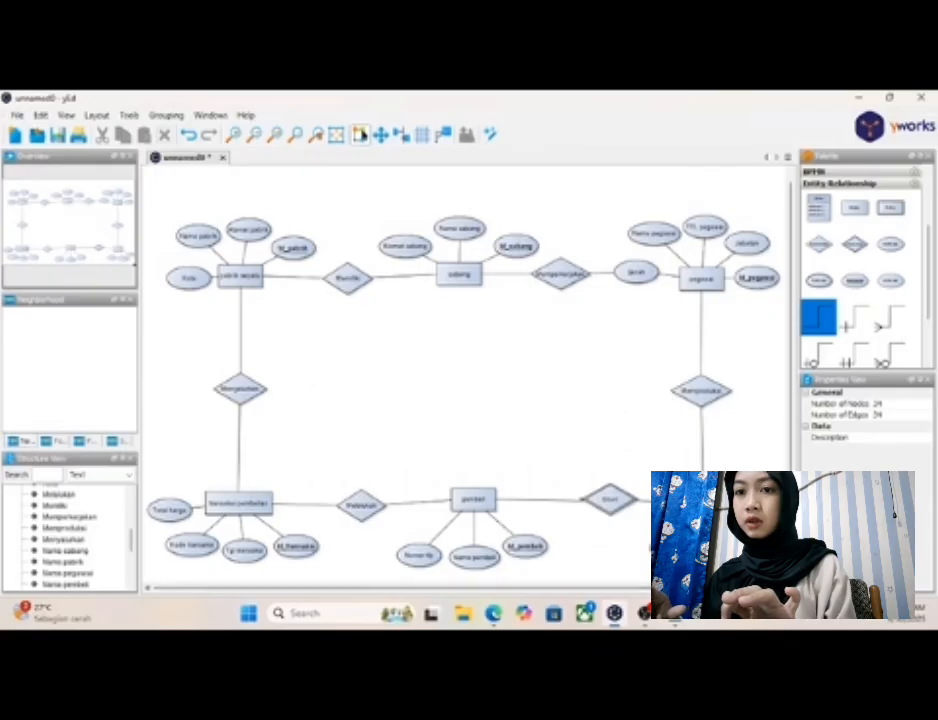
mouse_move(675, 617)
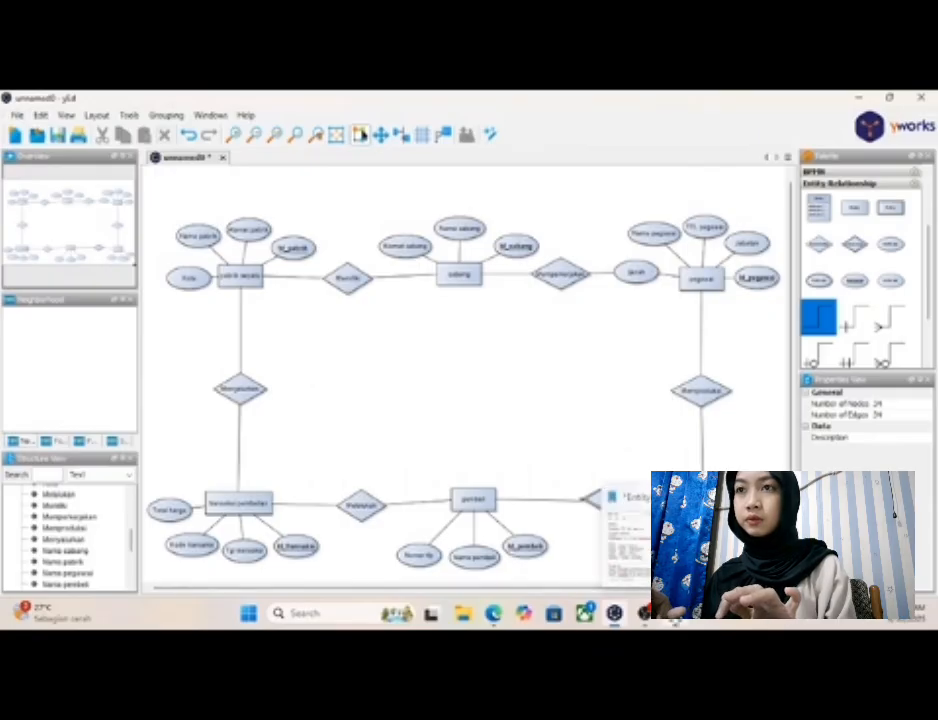
left_click(675, 617)
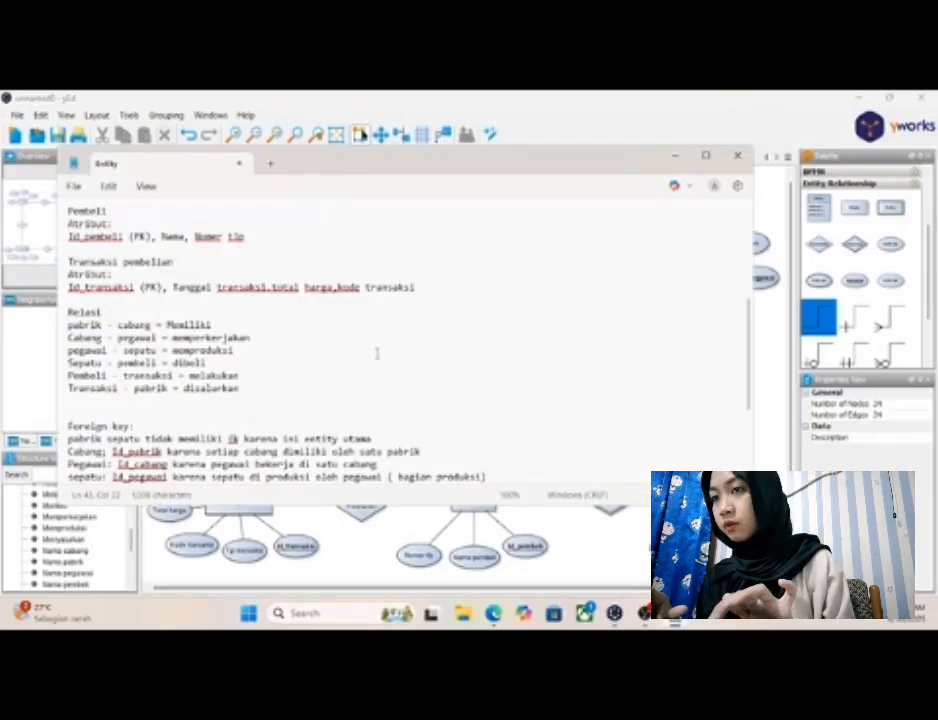
scroll(377, 353, "down", 2)
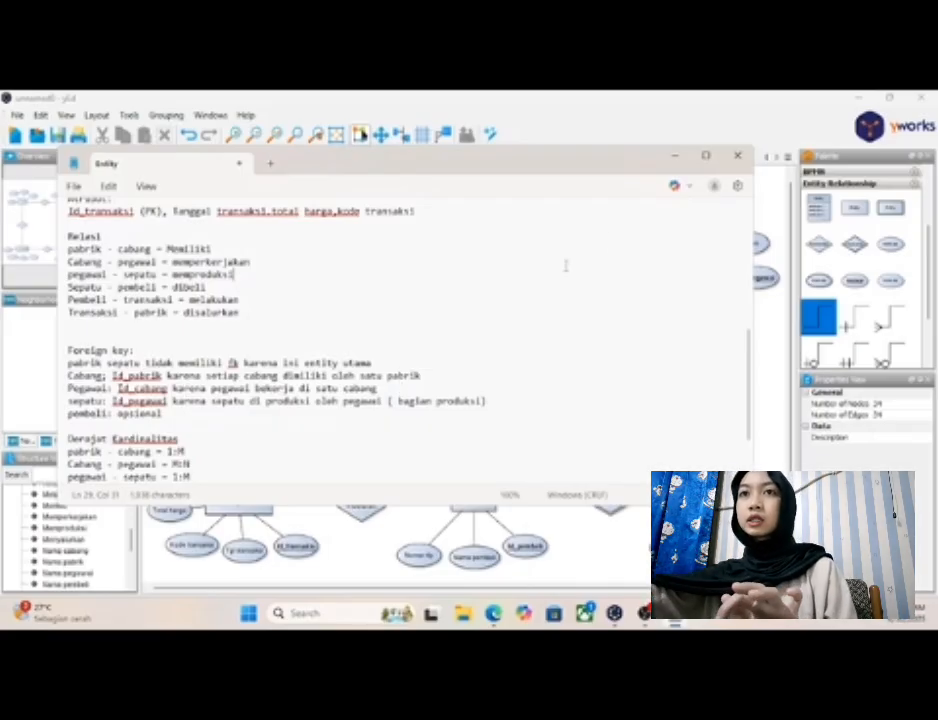
left_click(676, 160)
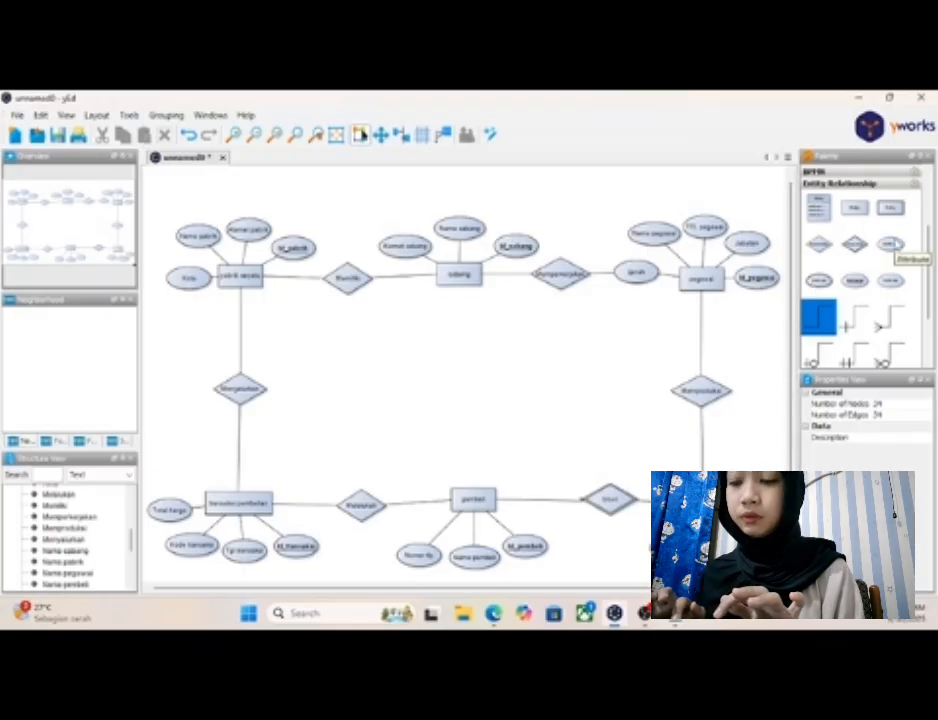
- Add an attribute beside "cabang", shifting "Alamat cabang", "Nama cabang" and "Id_cabang" left so it fits on the entity's upper right
left_click_drag(893, 244, 412, 212)
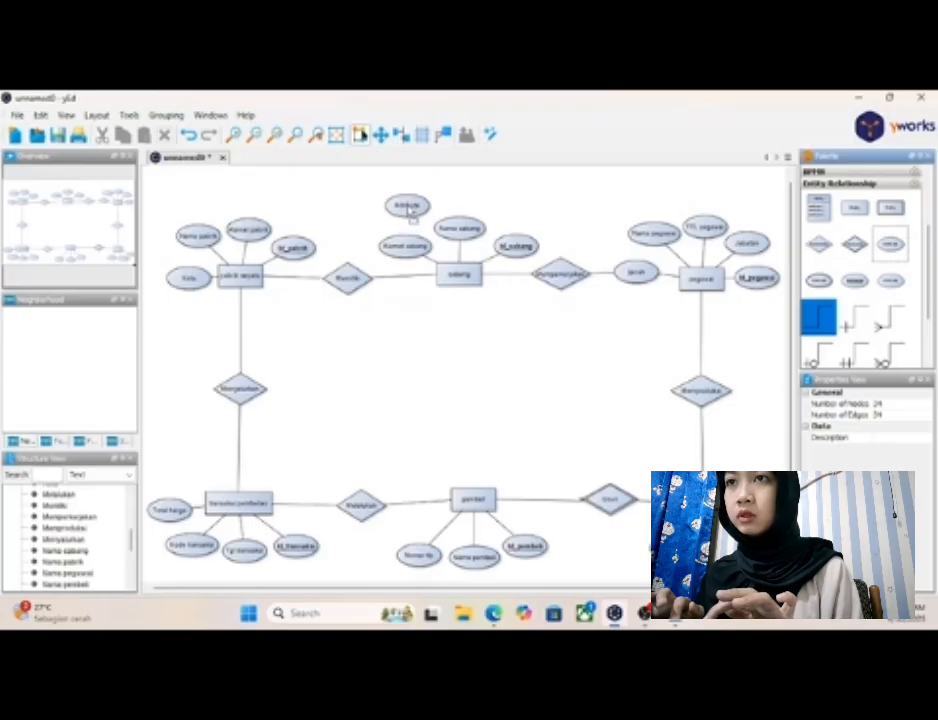
left_click(516, 245)
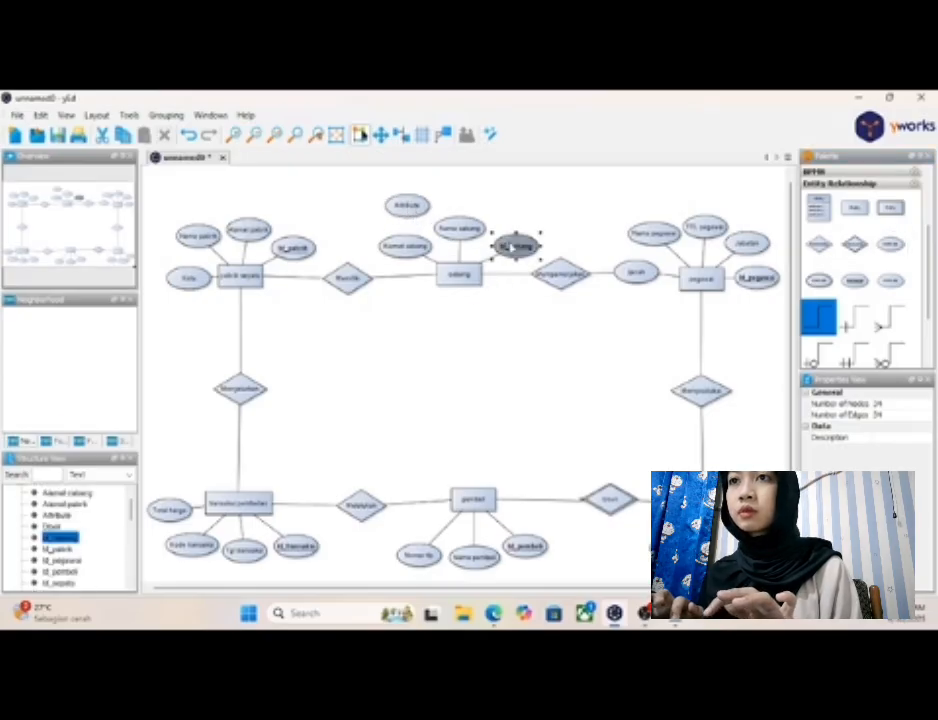
left_click_drag(520, 240, 520, 241)
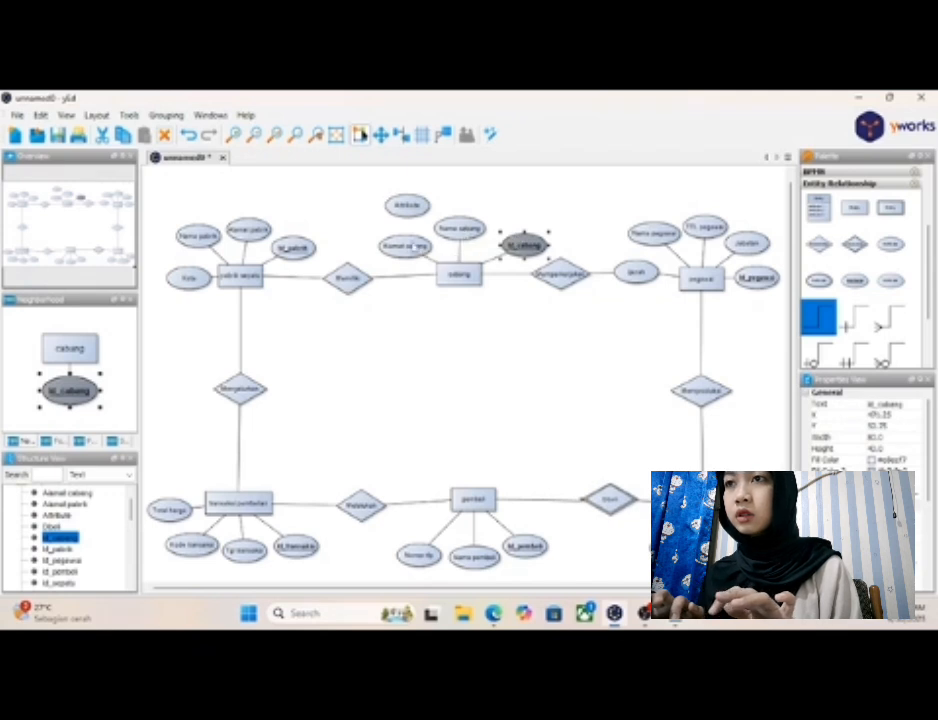
left_click(405, 243)
left_click_drag(405, 243, 395, 253)
left_click_drag(459, 228, 428, 233)
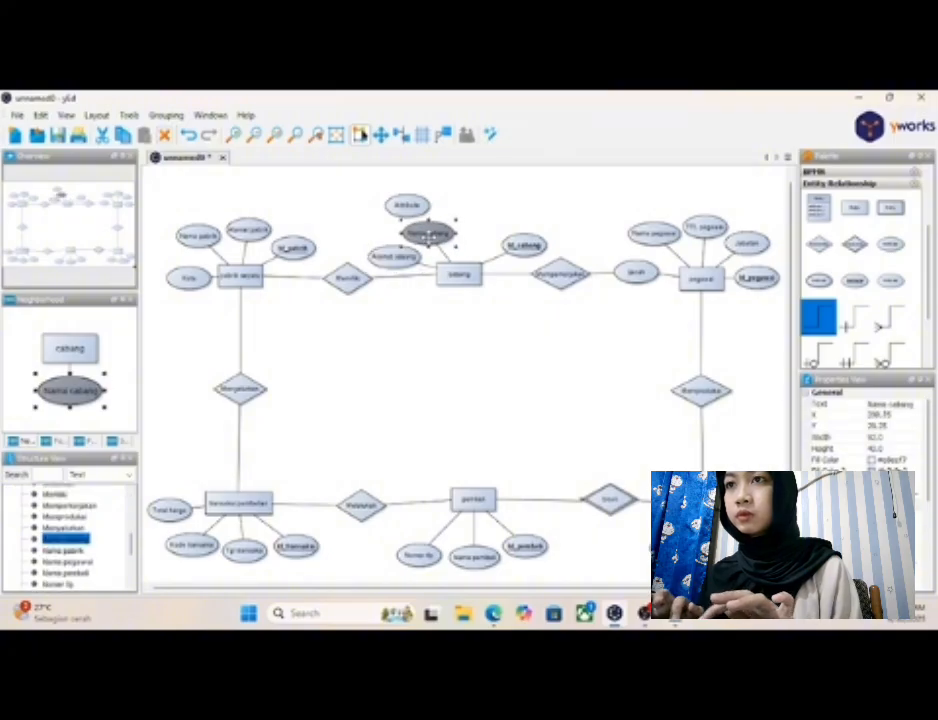
left_click_drag(525, 245, 476, 235)
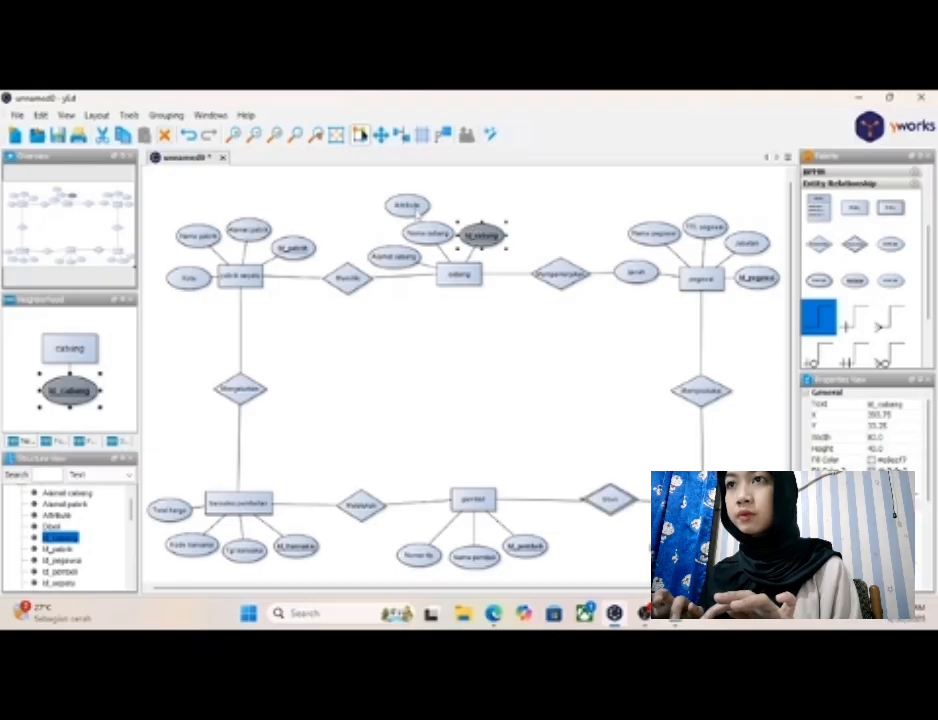
left_click_drag(418, 210, 531, 246)
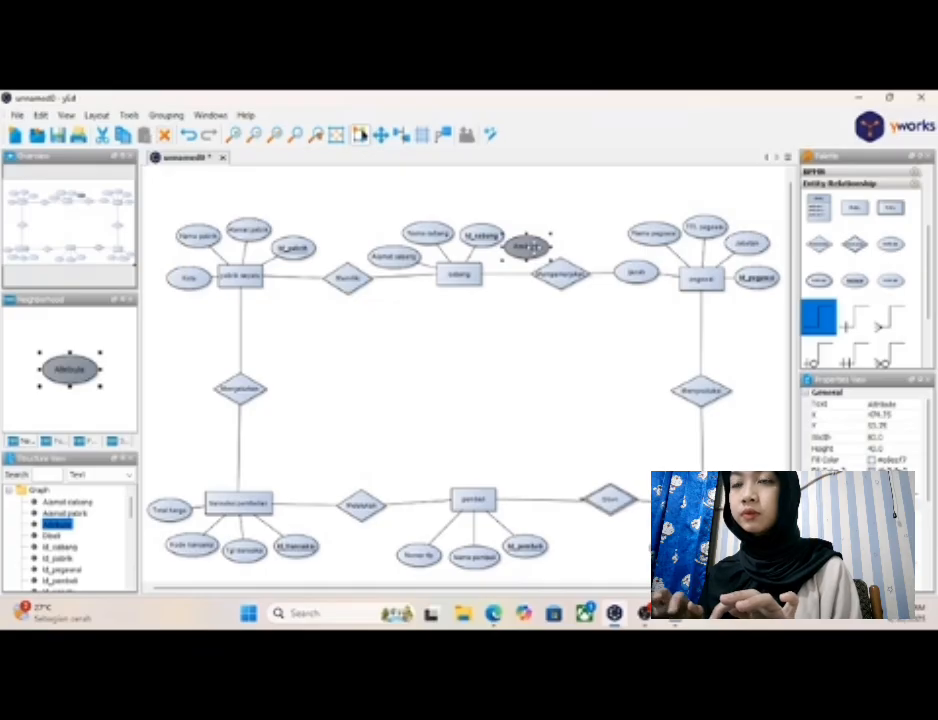
- Label the new attribute "Id_pabrik" and connect it to the "cabang" entity
double_click(528, 246)
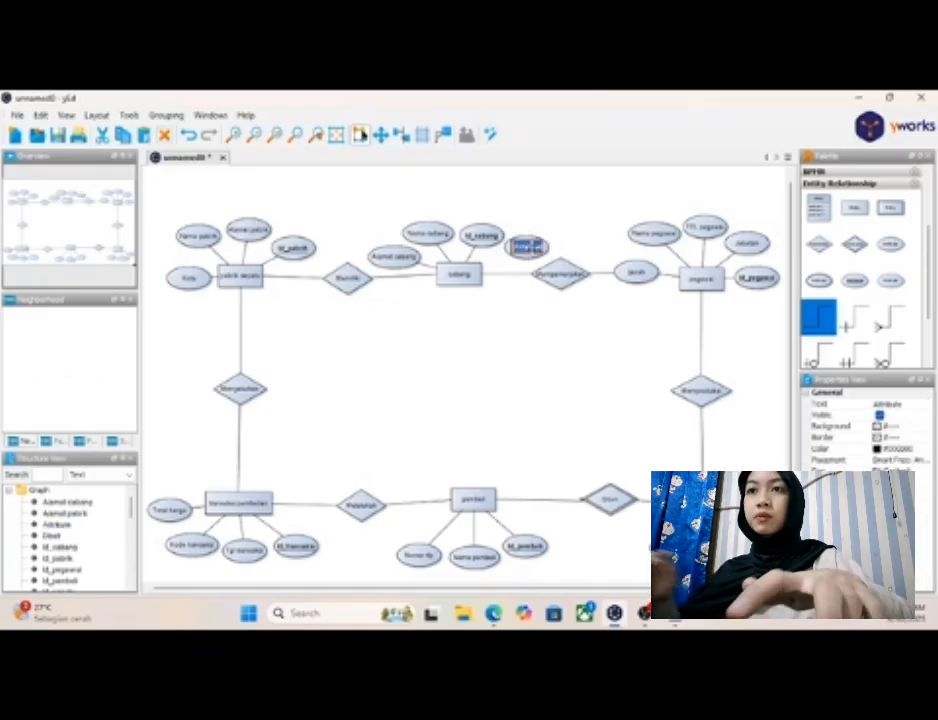
key("BackSpace")
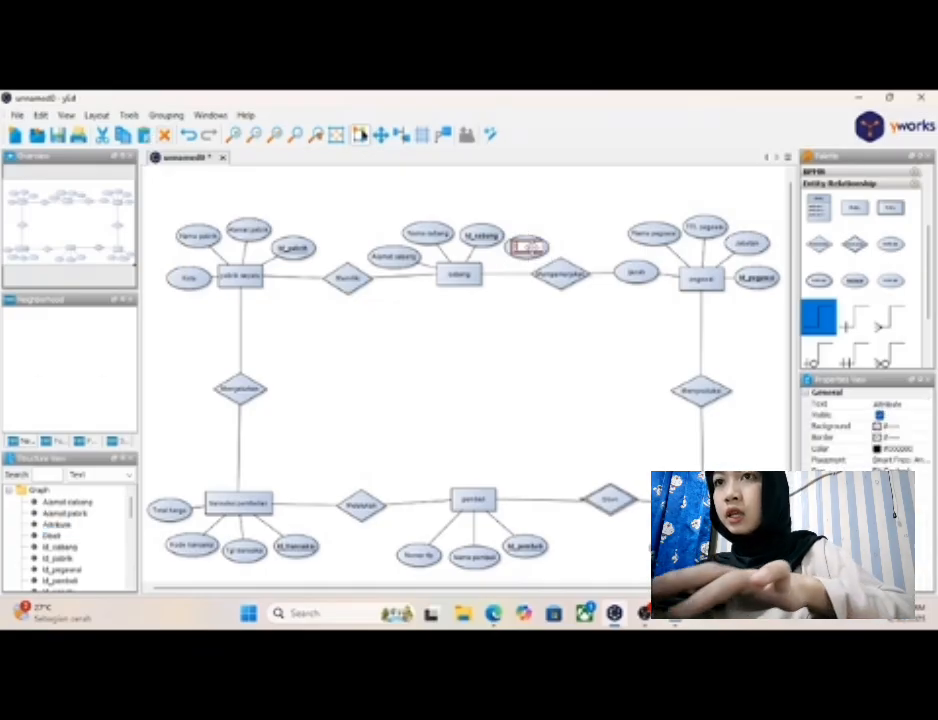
type("Nomor tlp")
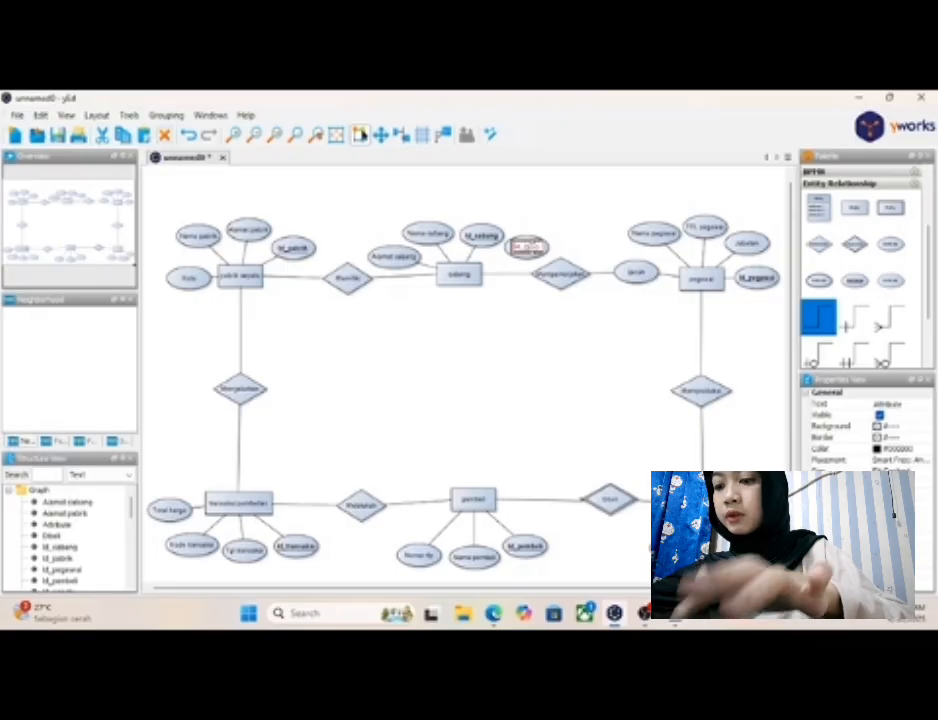
left_click(504, 308)
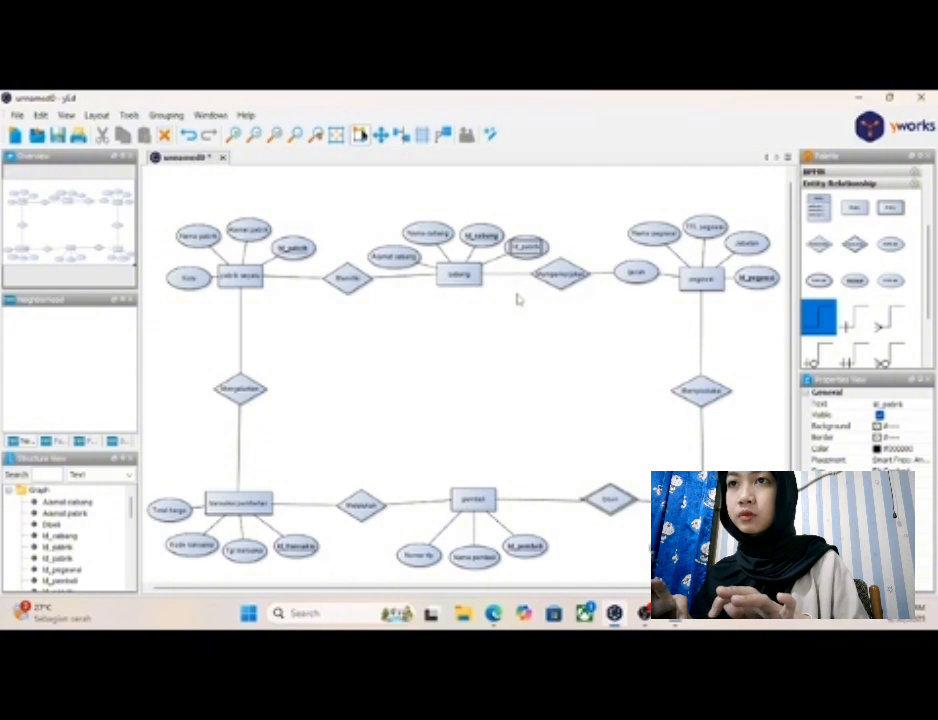
left_click(518, 298)
- Rename the "cabang" entity's "Id_pabrik" attribute to "Id_pabrik (FK)" and widen its ellipse slightly to fit the label
left_click(527, 247)
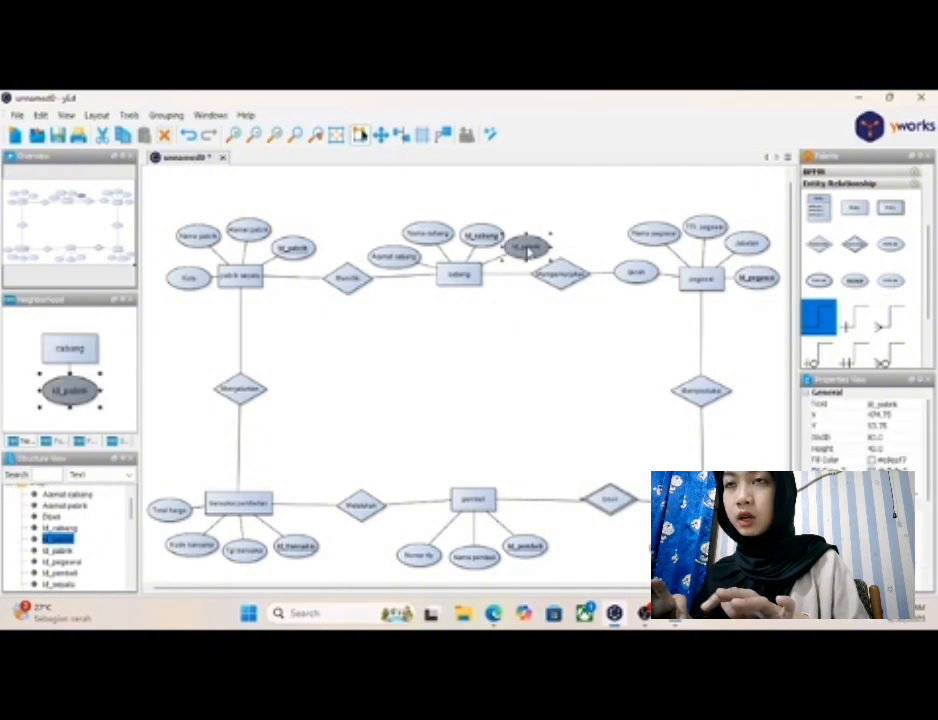
left_click(528, 248)
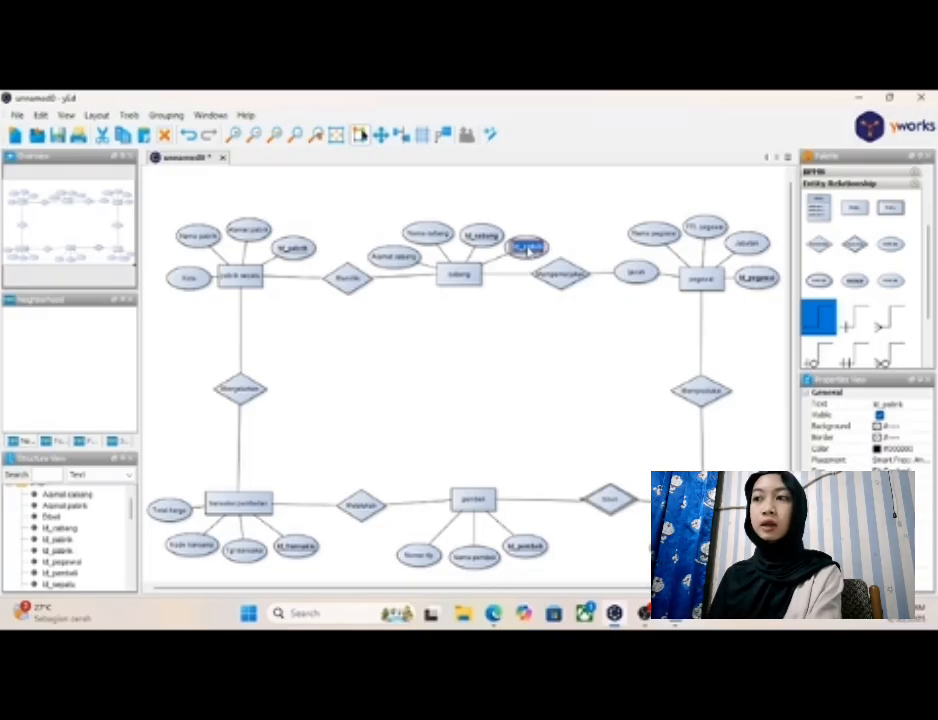
key("BackSpace")
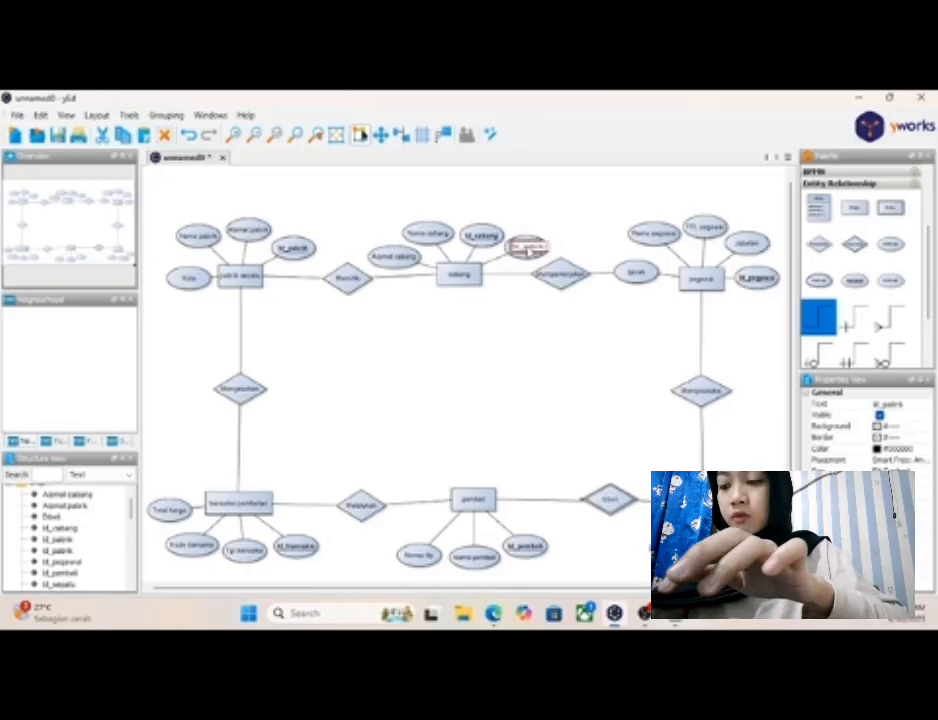
type("FK)")
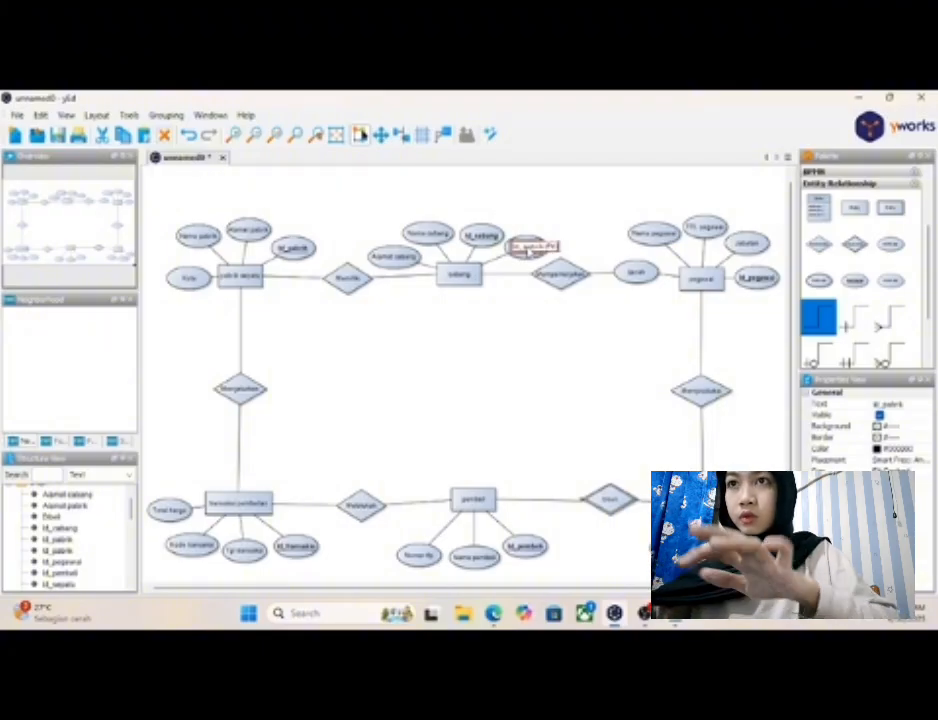
left_click(540, 338)
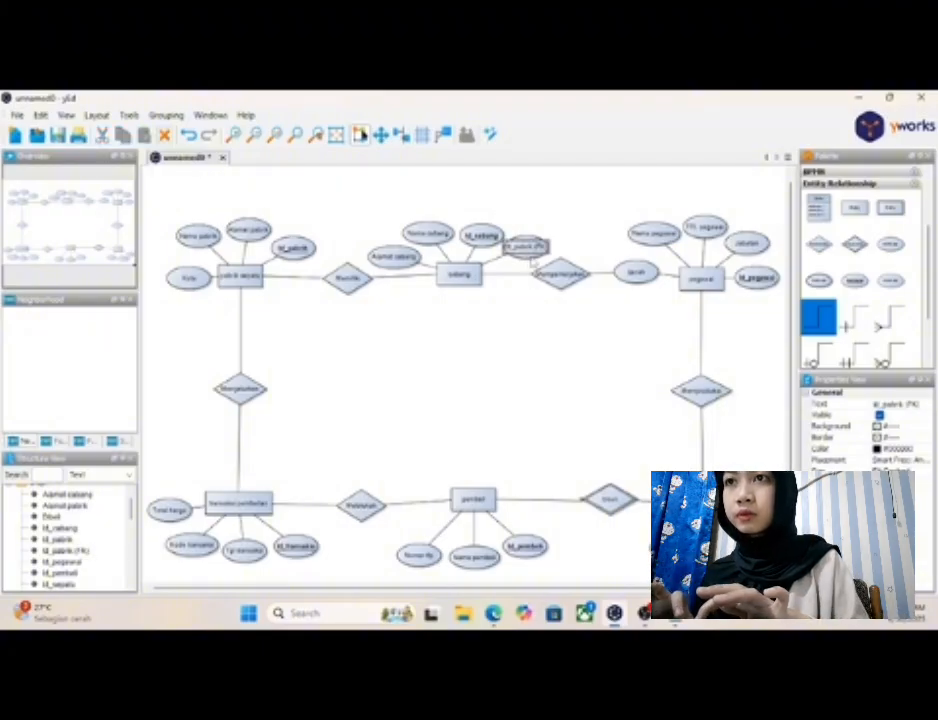
left_click(530, 250)
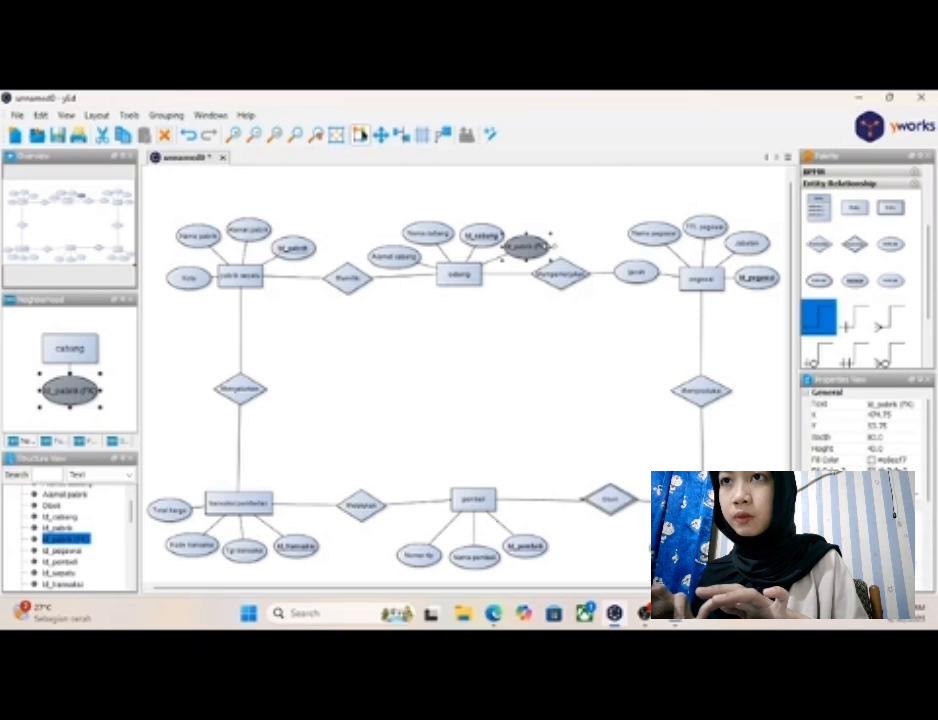
left_click_drag(553, 246, 560, 246)
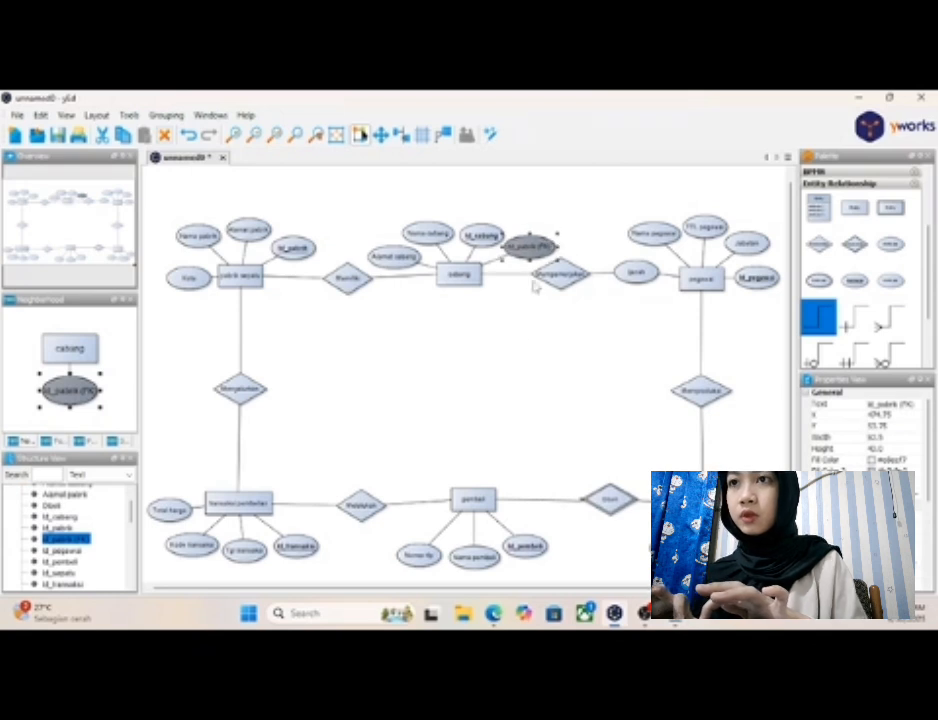
left_click(520, 336)
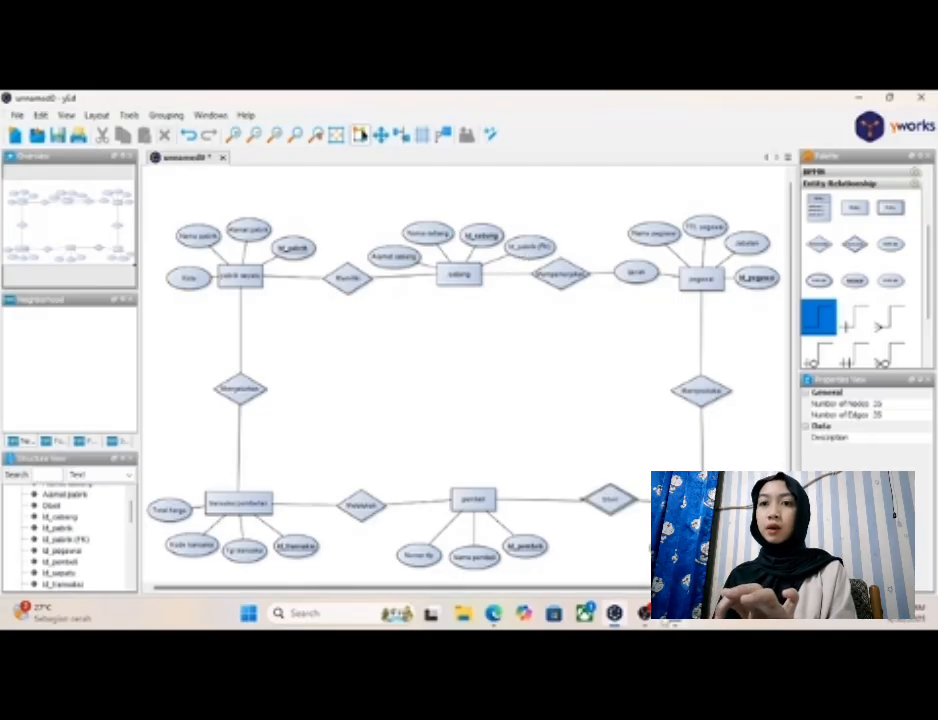
- Check the "Foreign key" notes in Notepad, return to yEd, and rearrange "Nama pegawai", "TTL pegawai", "Jabatan" and "Id_pegawai" to free space beside "pegawai"
key("alt+Tab")
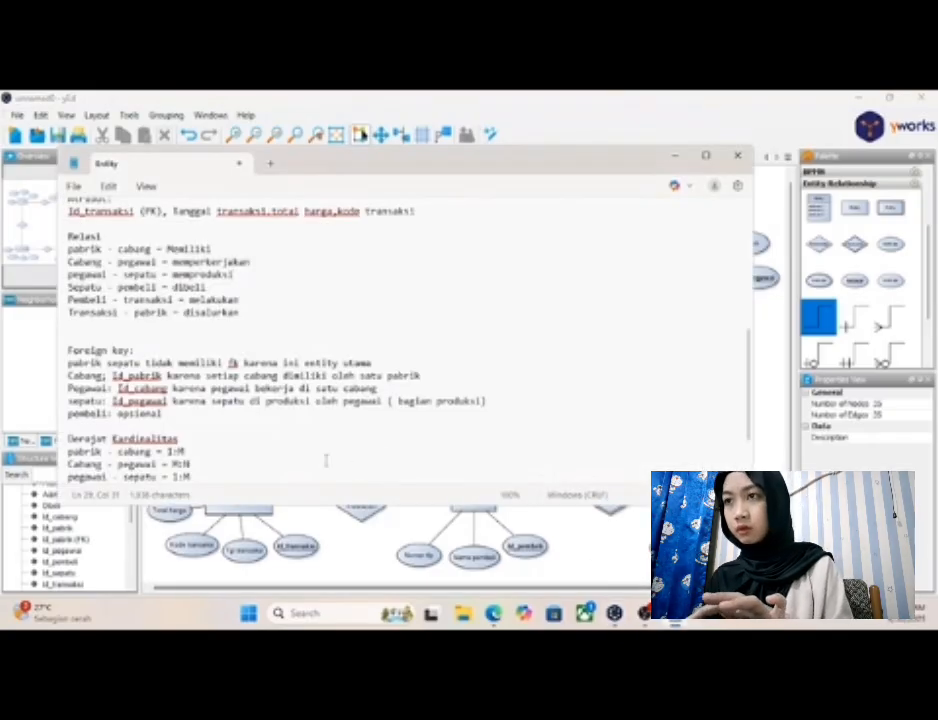
scroll(329, 440, "down", 1)
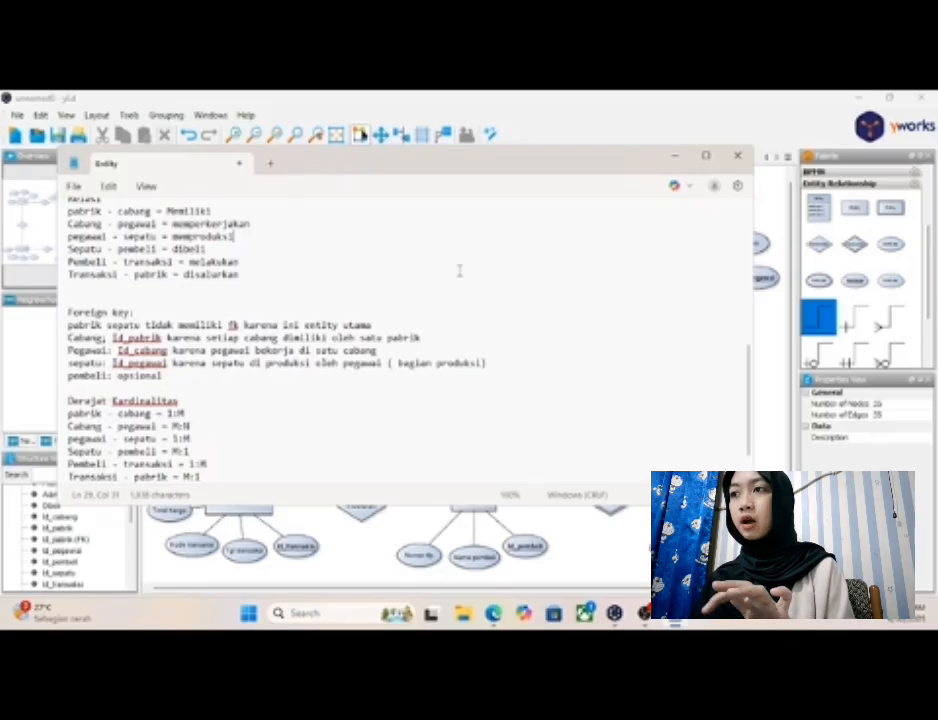
left_click(676, 160)
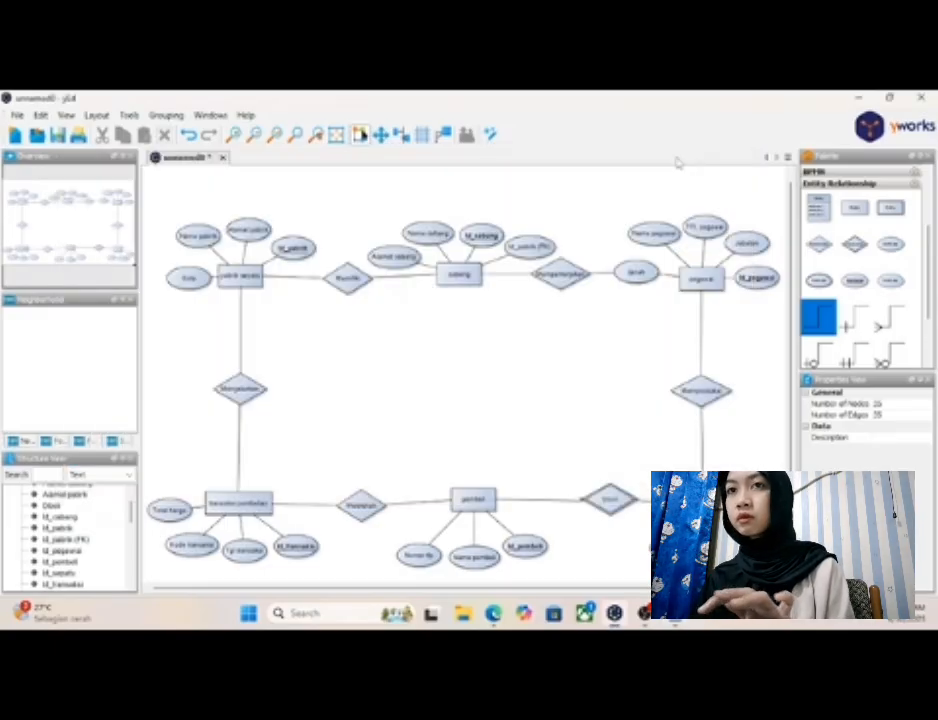
left_click(655, 233)
left_click_drag(655, 233, 636, 243)
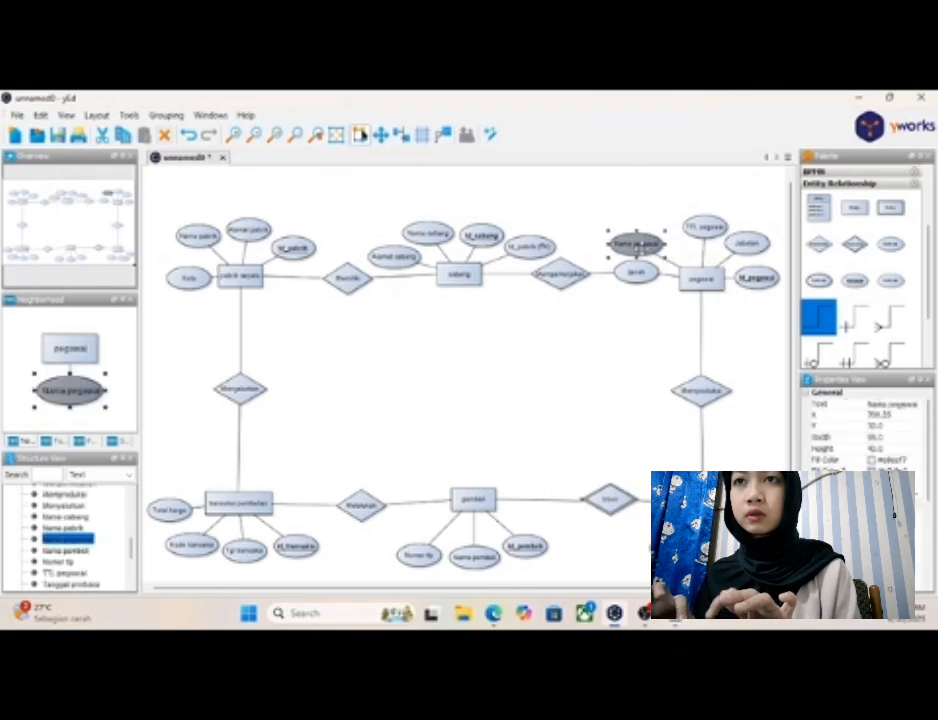
left_click(705, 227)
left_click_drag(705, 227, 676, 227)
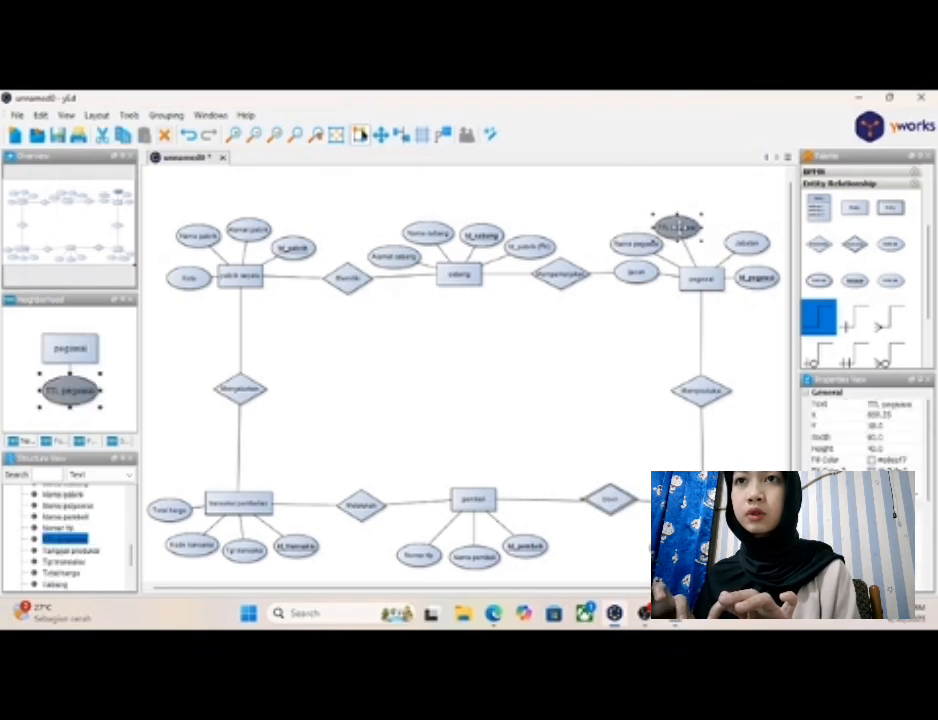
left_click_drag(744, 252, 719, 240)
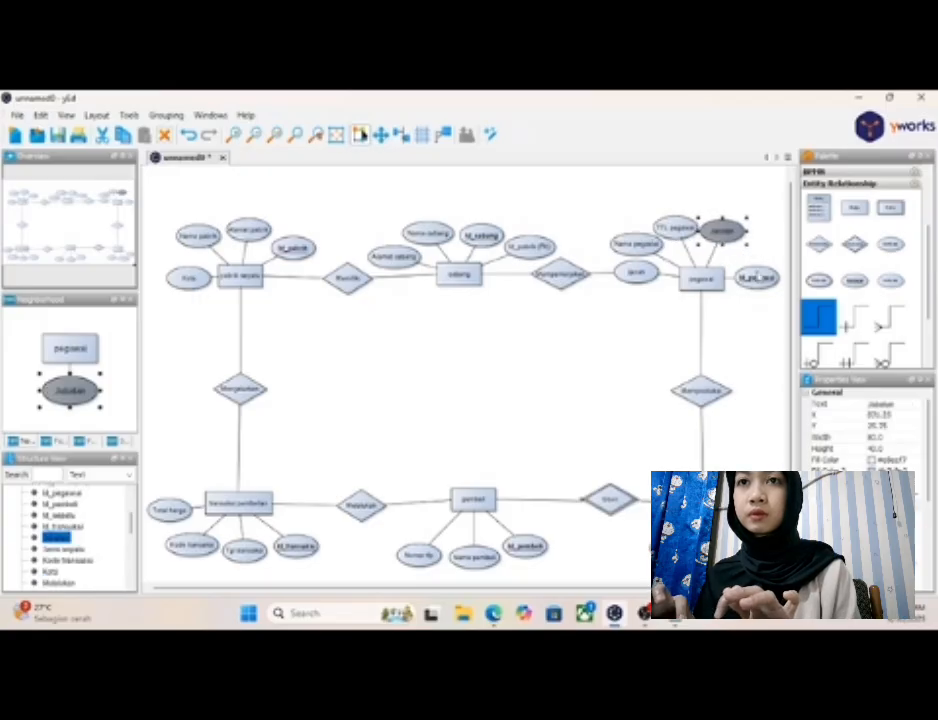
left_click_drag(757, 277, 754, 256)
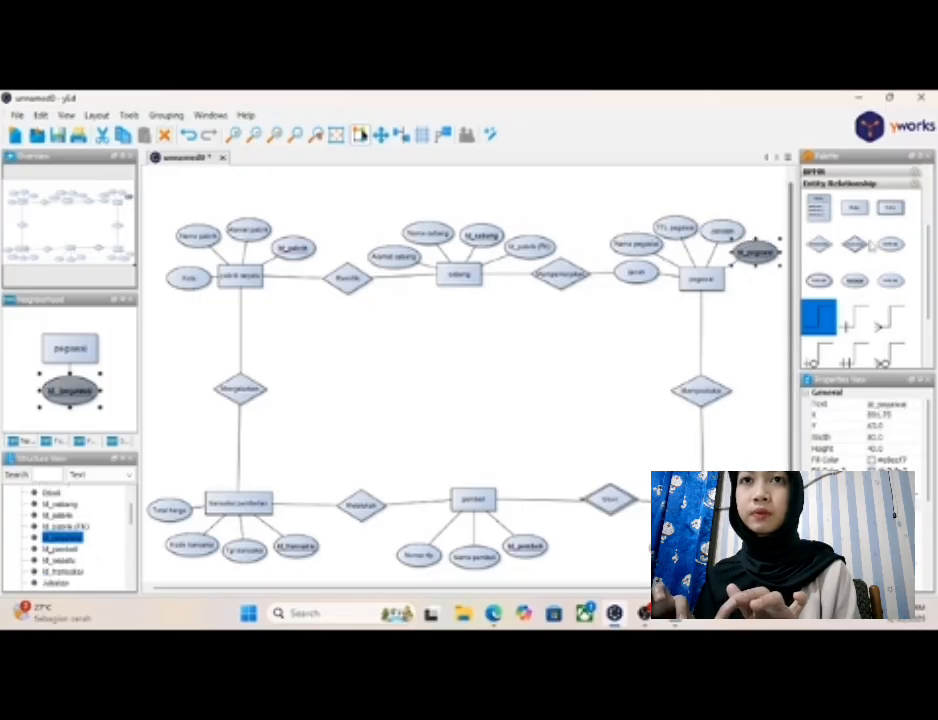
- Add an attribute to the lower right of "pegawai" and label it "Id_cabang (FK)", checking the foreign-key notes in Notepad
left_click_drag(889, 244, 760, 289)
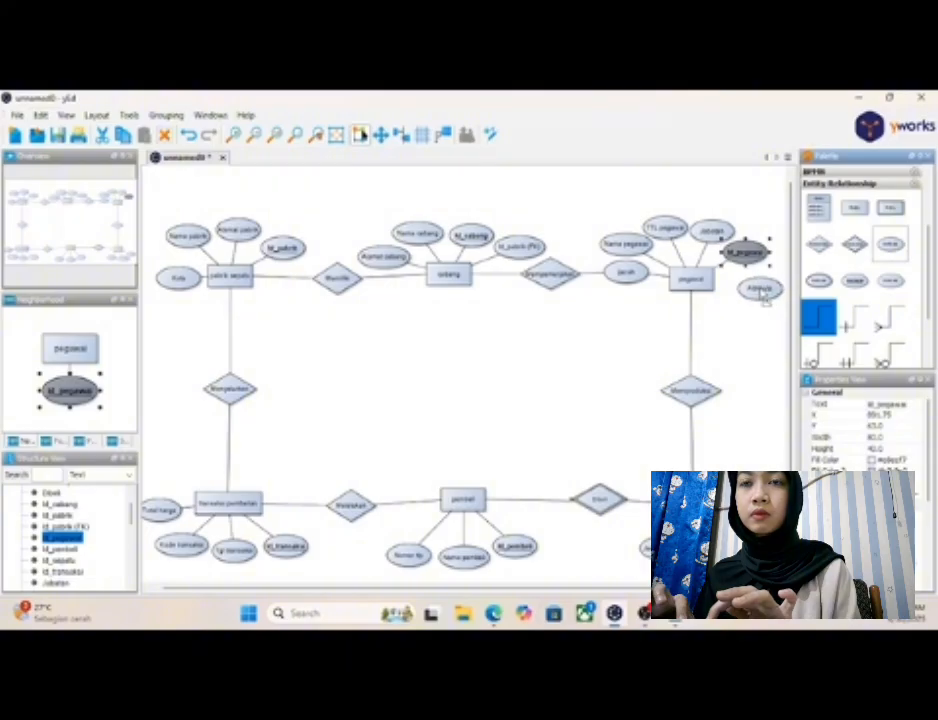
left_click(760, 290)
double_click(760, 290)
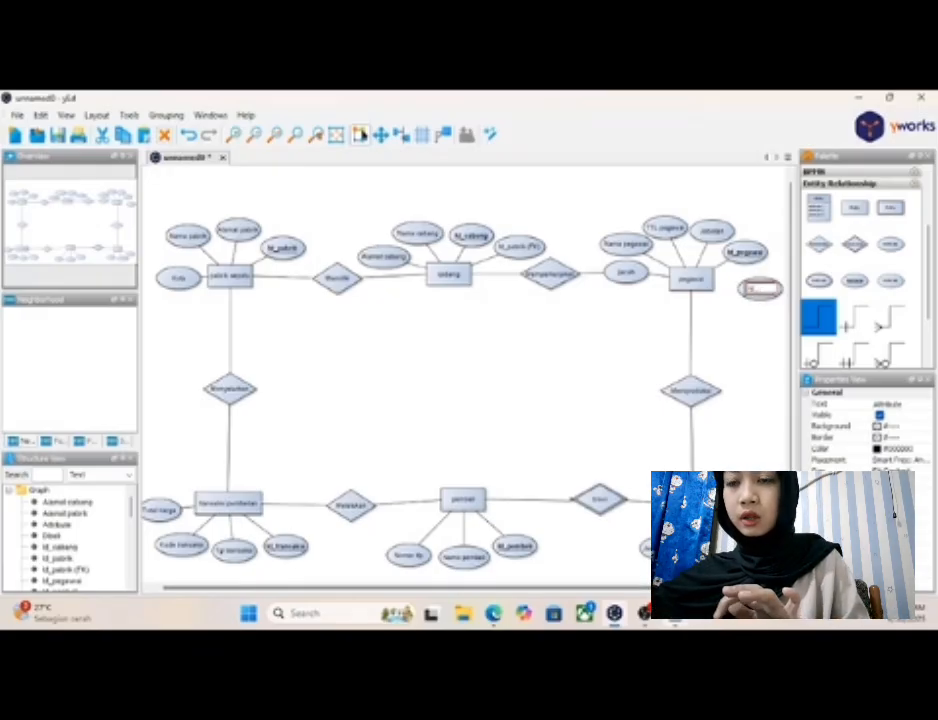
left_click(675, 613)
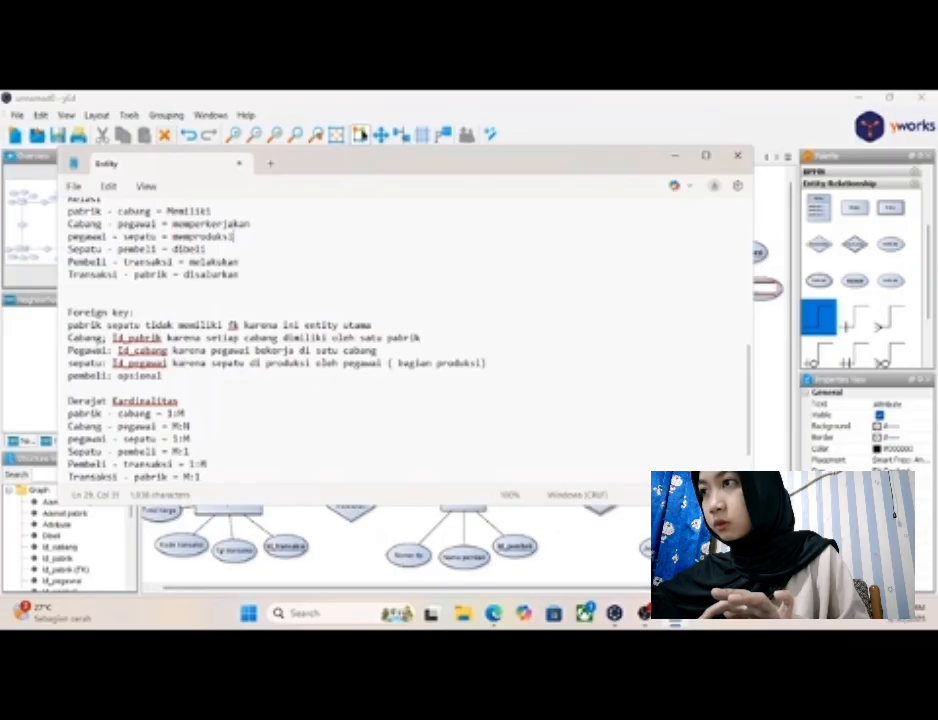
left_click(675, 155)
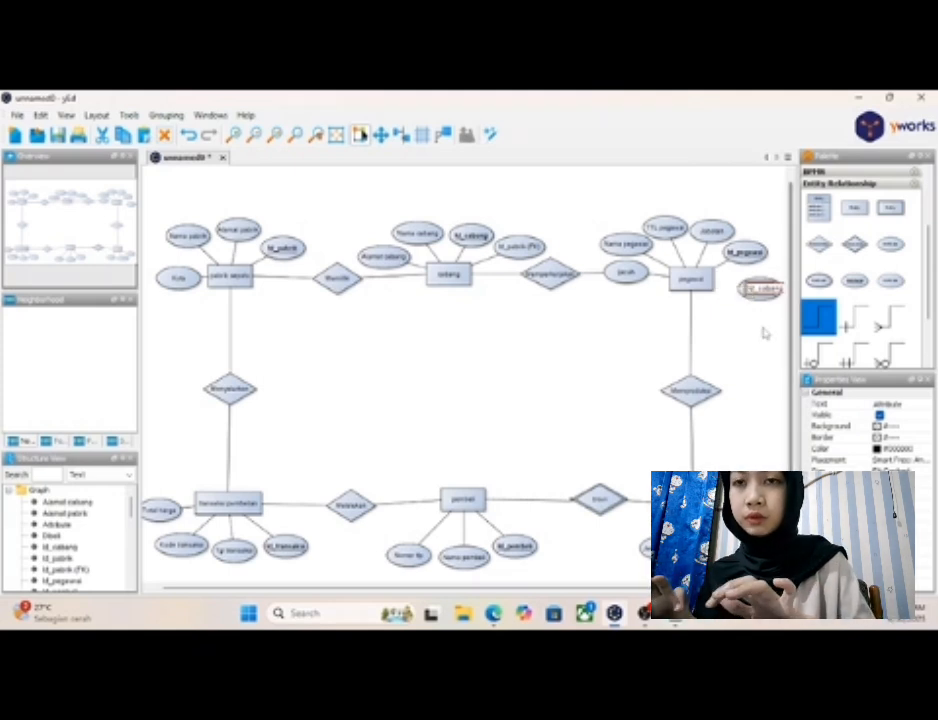
type("(FK)")
key("Return")
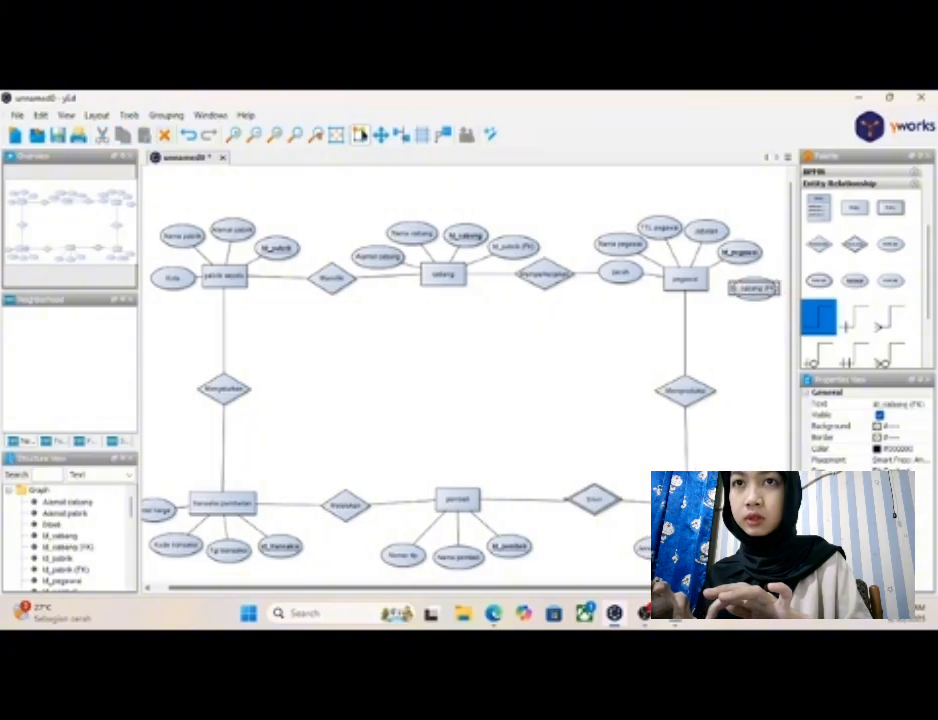
left_click(751, 305)
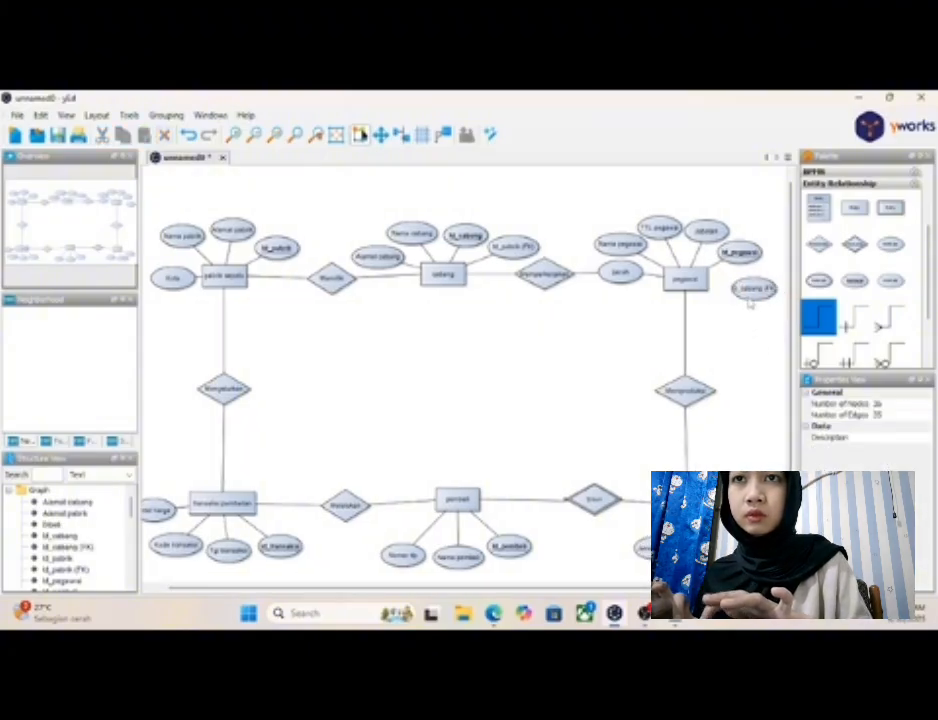
- Widen the "Id_cabang (FK)" ellipse slightly, connect it to "pegawai", and nudge it up closer in line with the entity
left_click(752, 292)
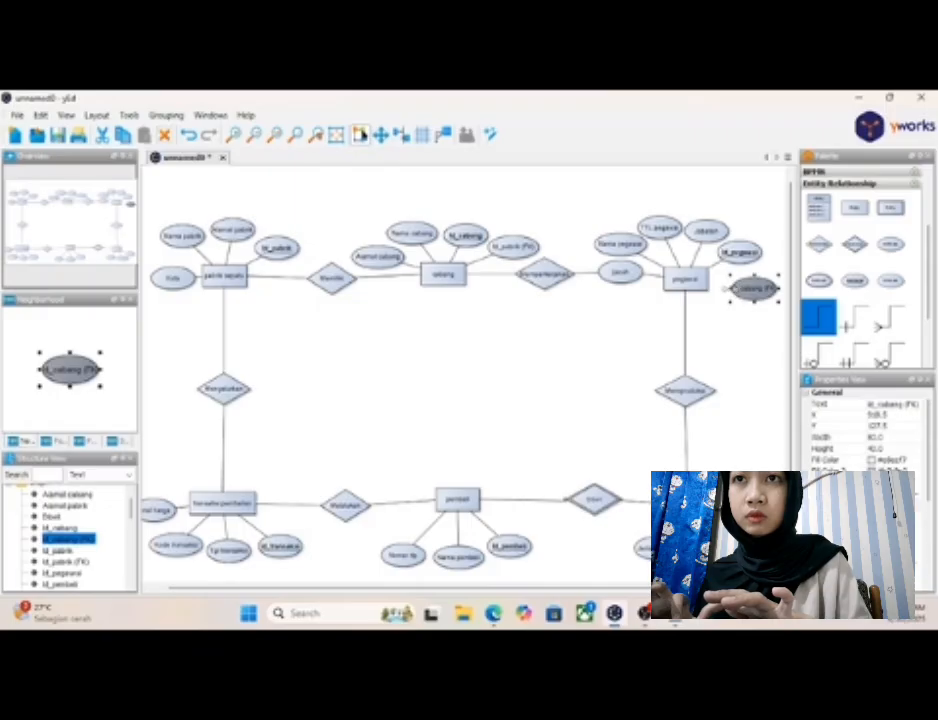
left_click_drag(731, 289, 726, 289)
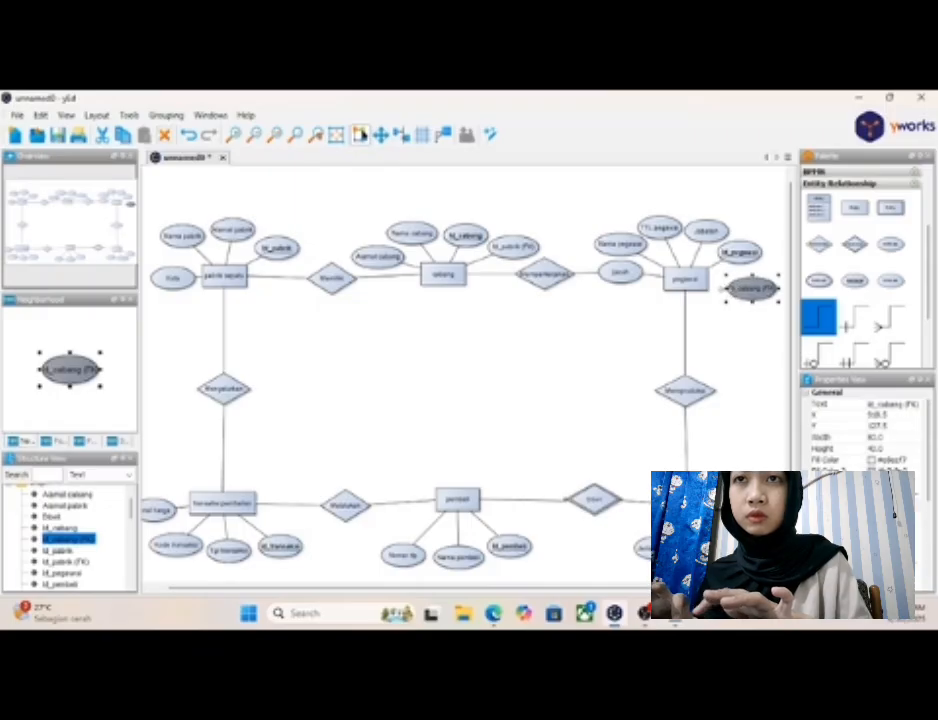
left_click(741, 335)
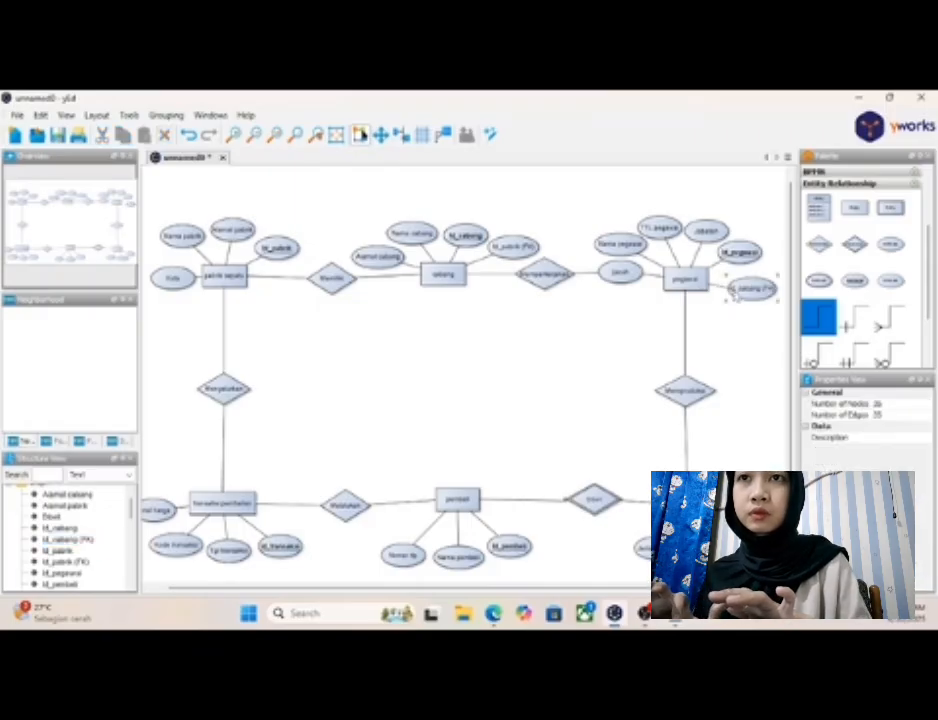
left_click(754, 291)
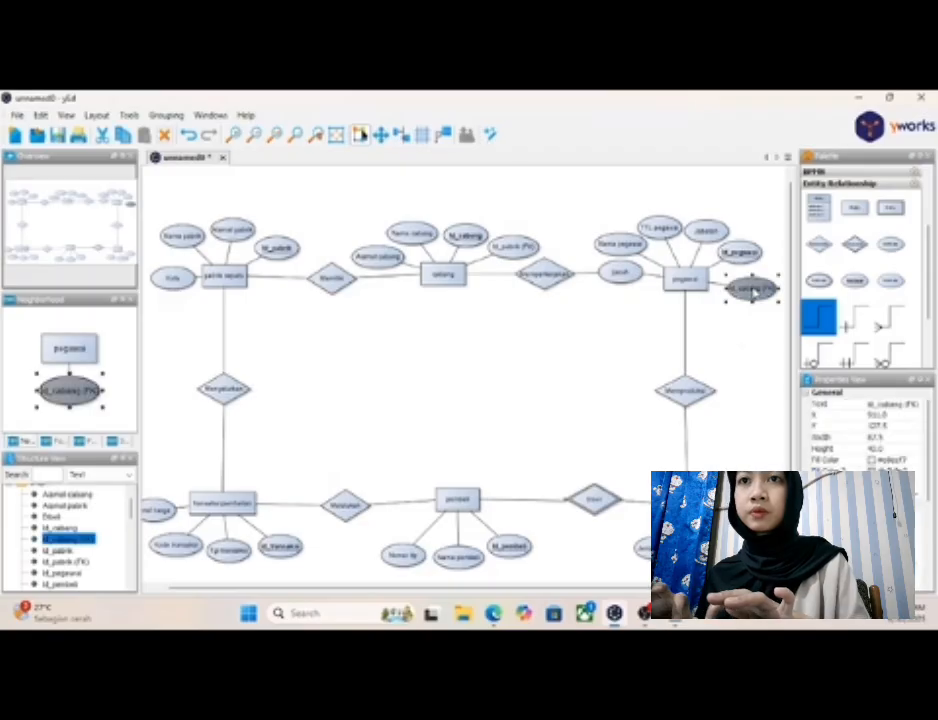
- Check the "Foreign key" notes in Notepad for the "sepatu" entity, then return to the yEd diagram
left_click(757, 342)
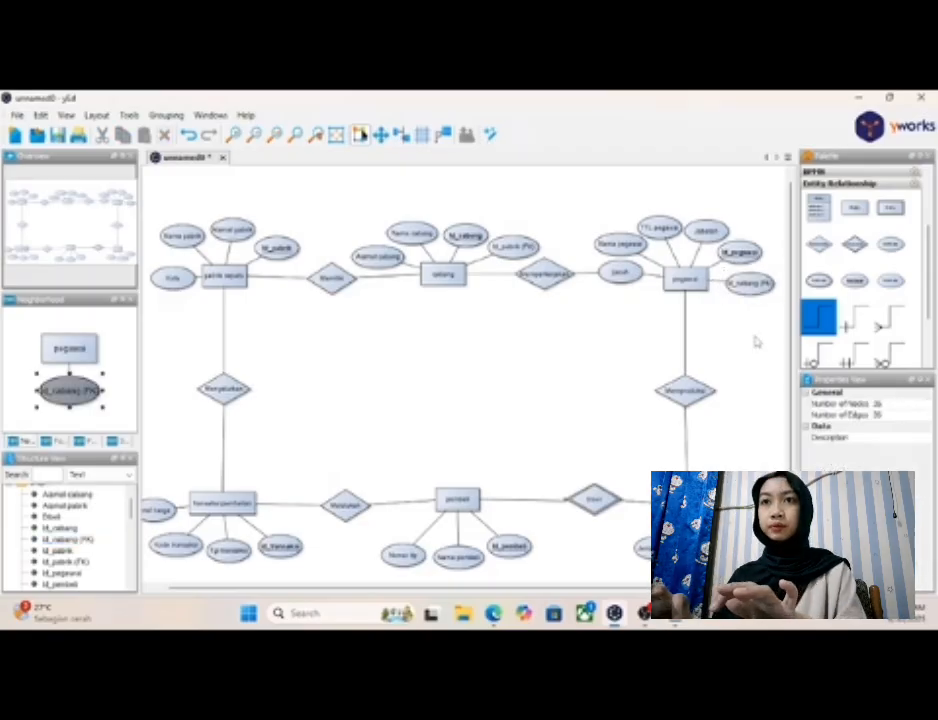
left_click(690, 284)
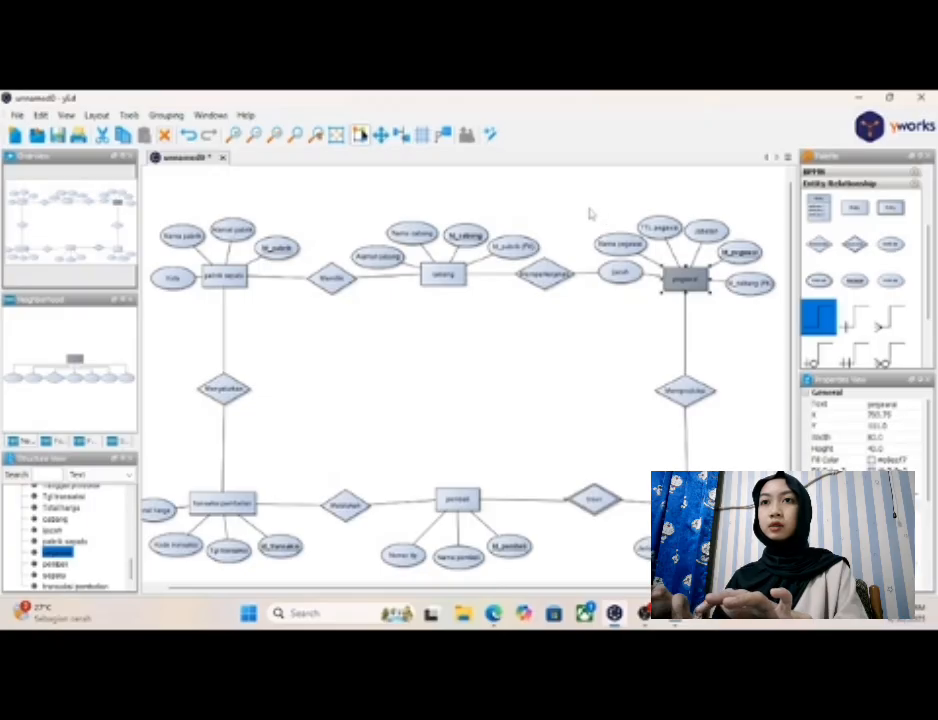
left_click(725, 356)
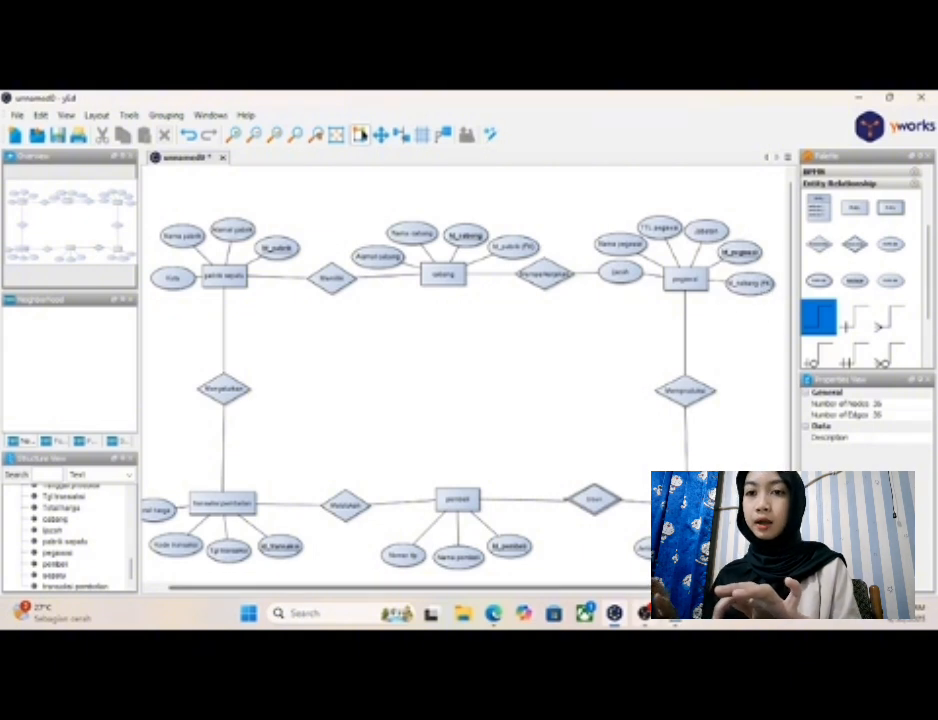
left_click(675, 613)
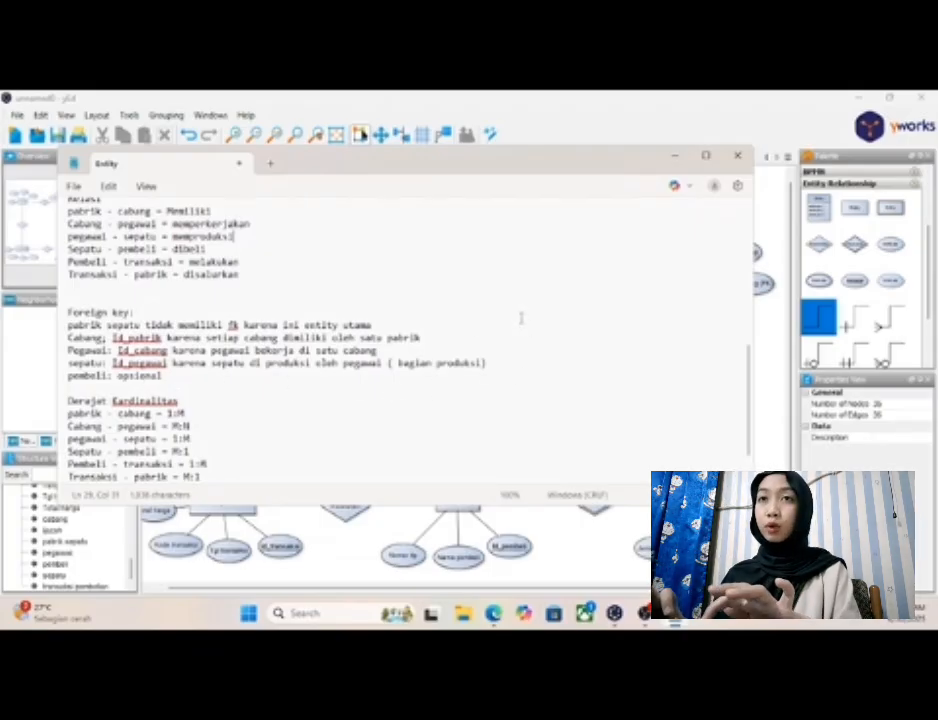
left_click(677, 158)
- Shift "Jenis sepatu", "Tanggal produksi" and "Id_sepatu" around the "sepatu" entity to free space for another attribute
left_click_drag(891, 251, 742, 508)
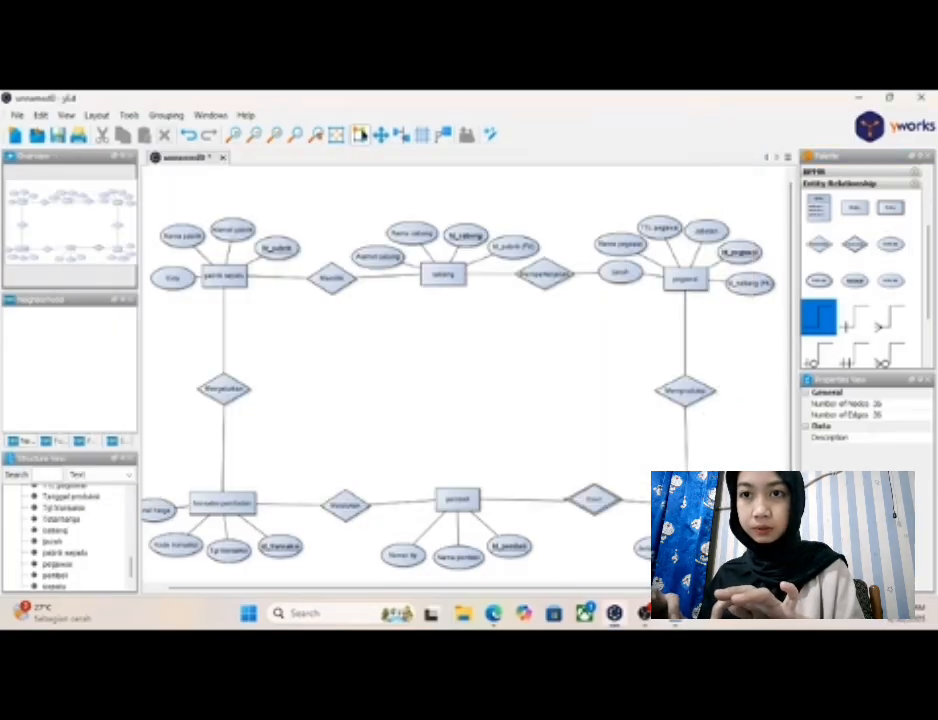
left_click(657, 548)
left_click_drag(657, 548, 627, 530)
left_click(706, 548)
left_click_drag(706, 548, 675, 548)
left_click(742, 534)
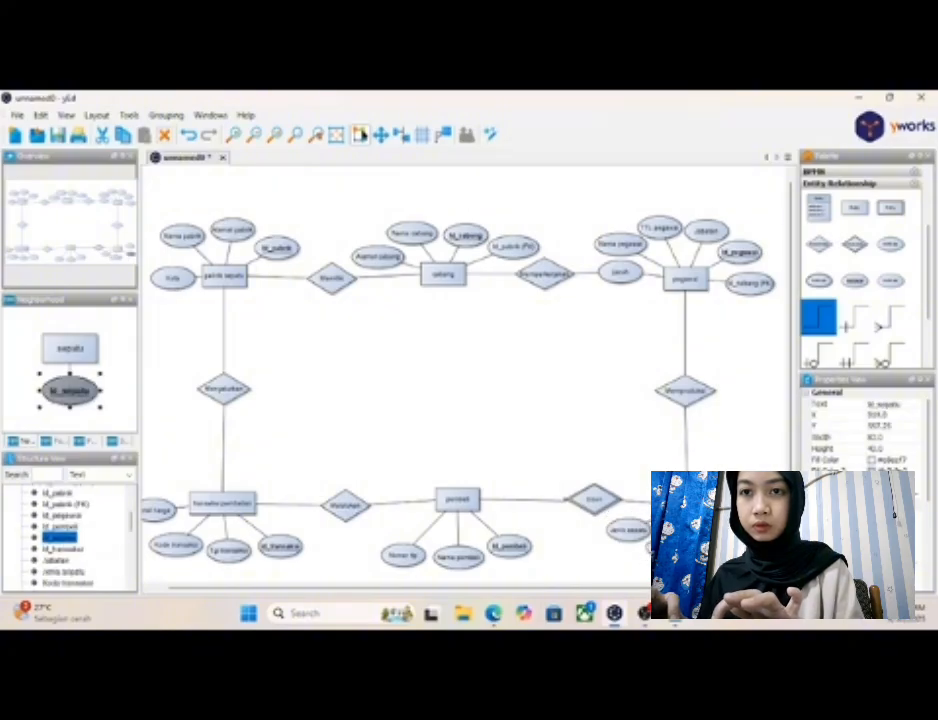
left_click_drag(748, 543, 741, 515)
- Add an attribute beside the "sepatu" entity and label it "Id_pegawai(FK)"
left_click(742, 498)
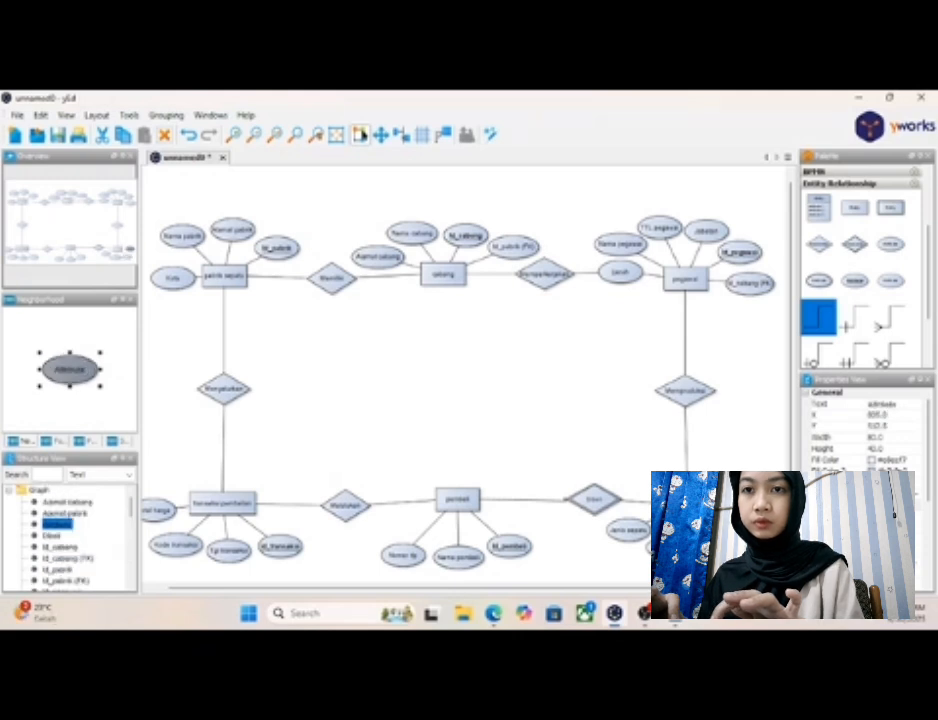
left_click(741, 514)
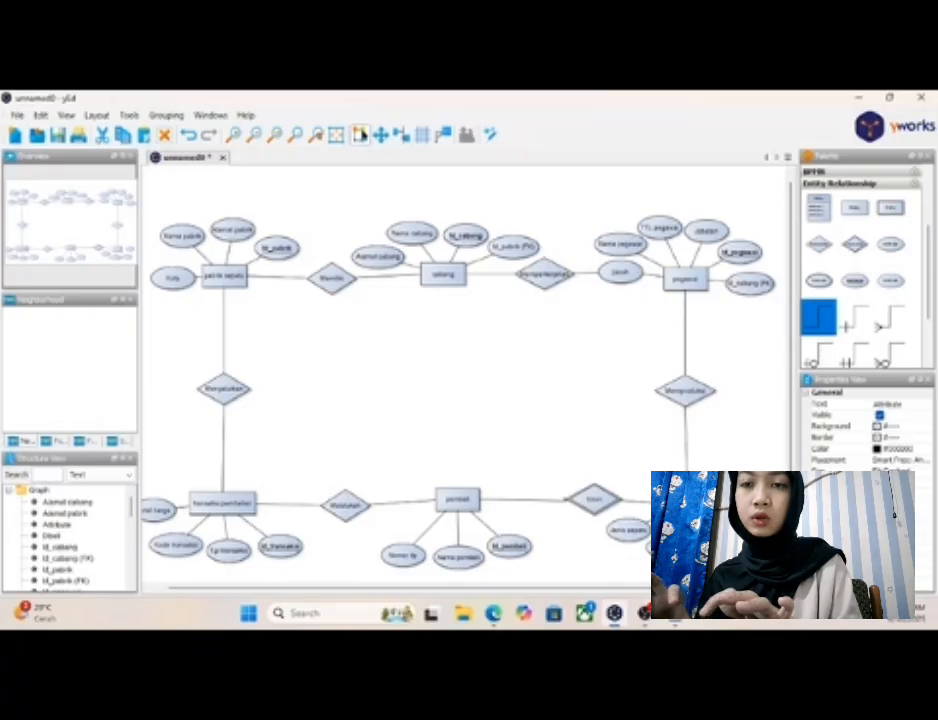
key("Return")
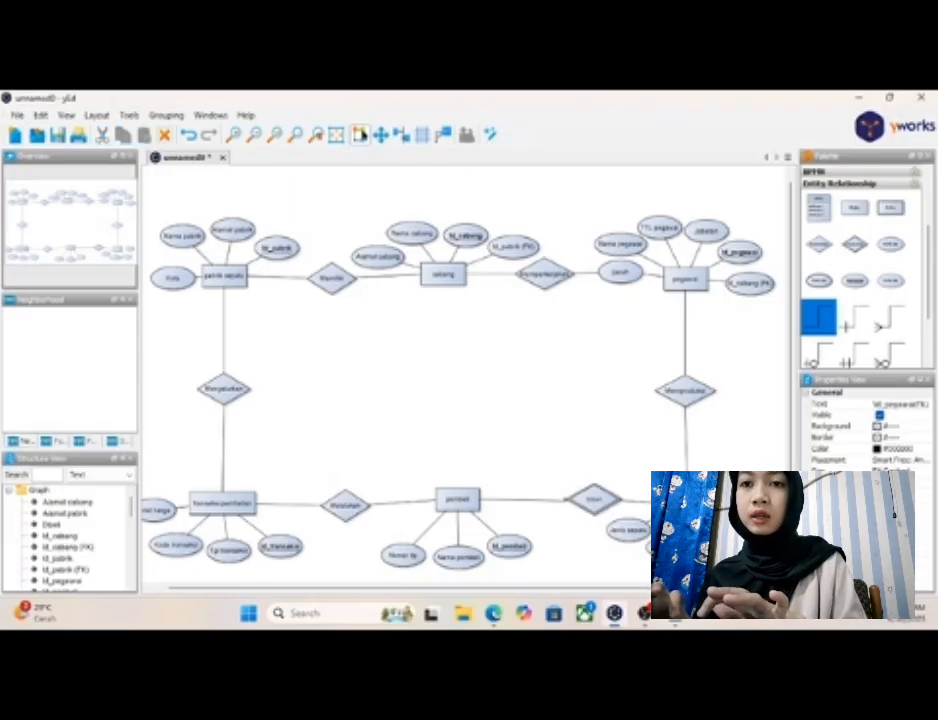
- Widen the new "Id_pegawai(FK)" ellipse to fit its label and connect it to the "sepatu" entity
left_click(748, 501)
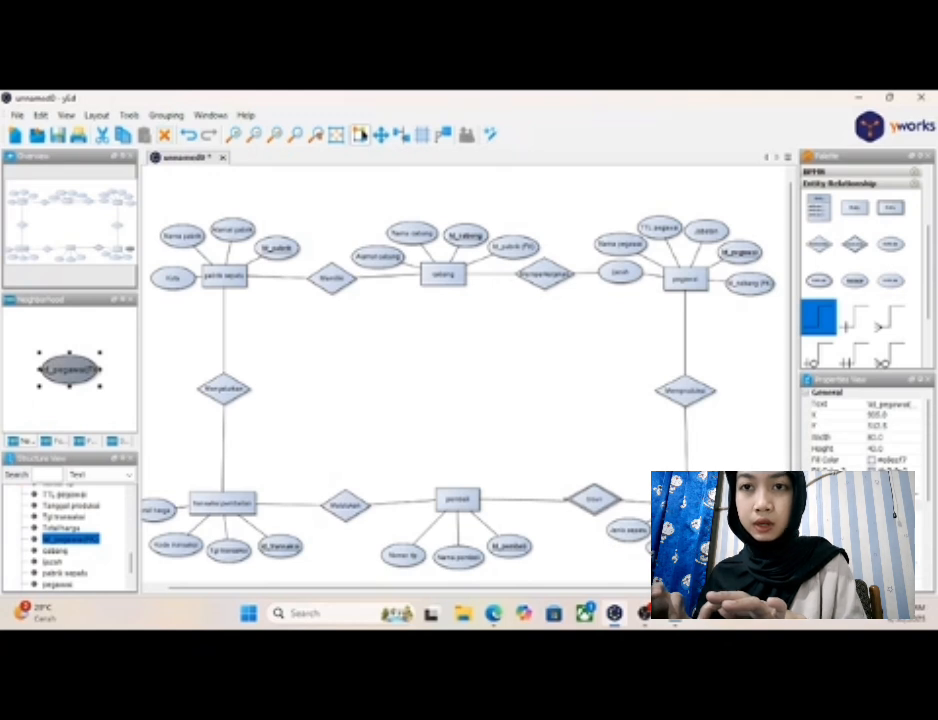
left_click_drag(770, 502, 785, 502)
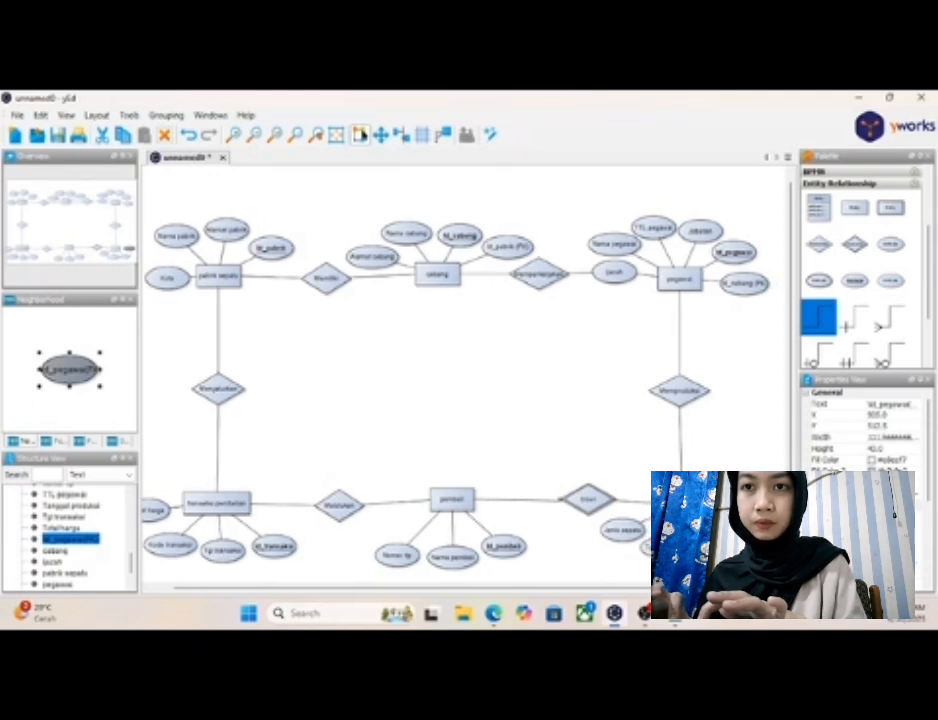
left_click(757, 540)
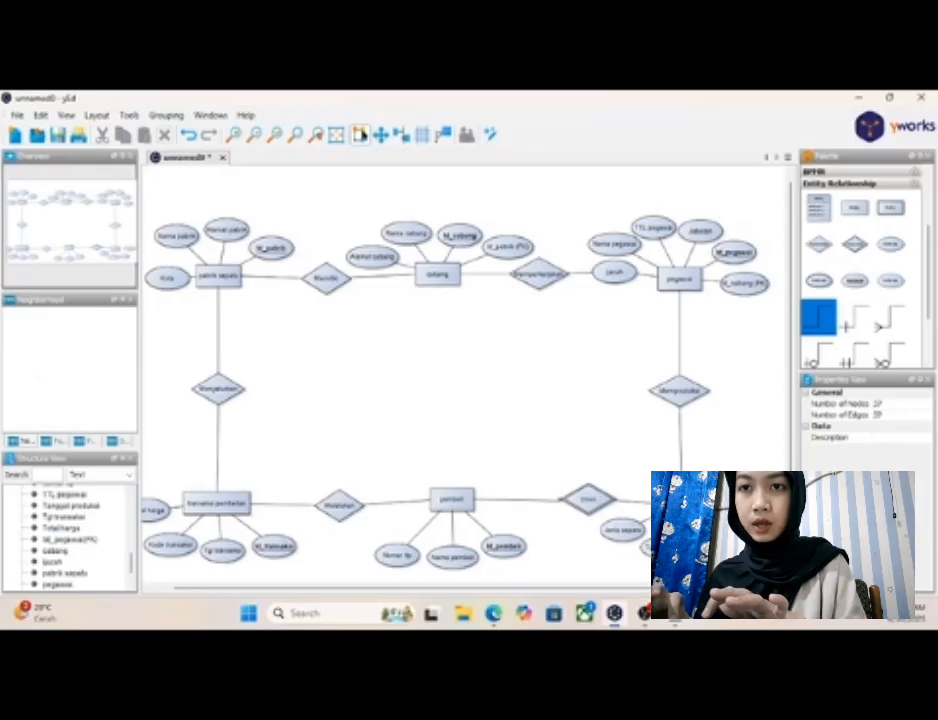
left_click(750, 506)
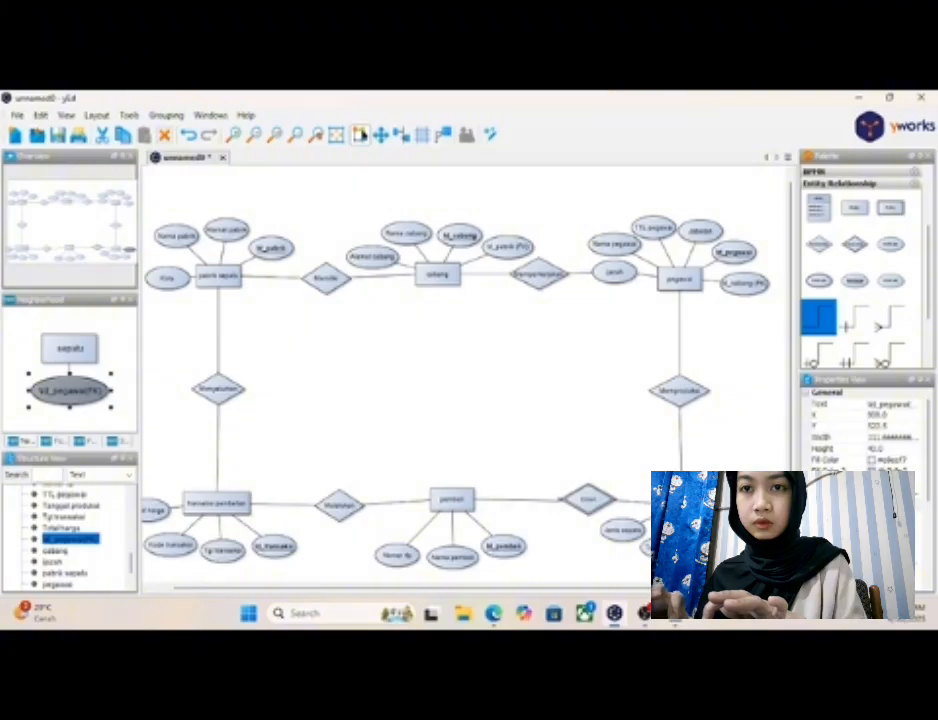
- Enlarge the "Id_pegawai(FK)" ellipse of "sepatu" slightly in width and height
scroll(466, 378, "right", 1)
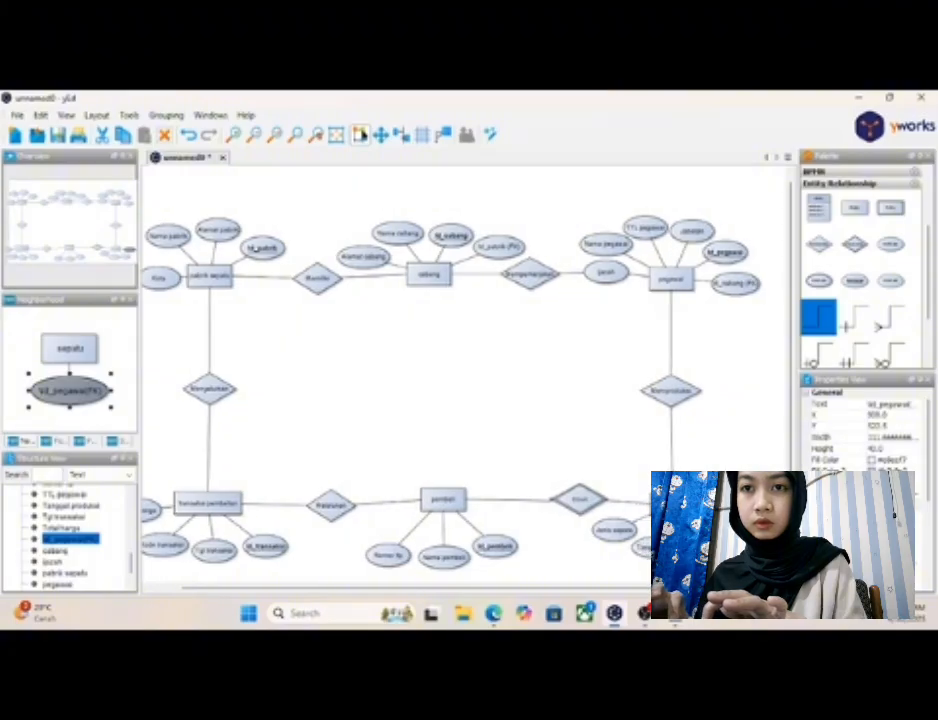
left_click_drag(768, 524, 771, 526)
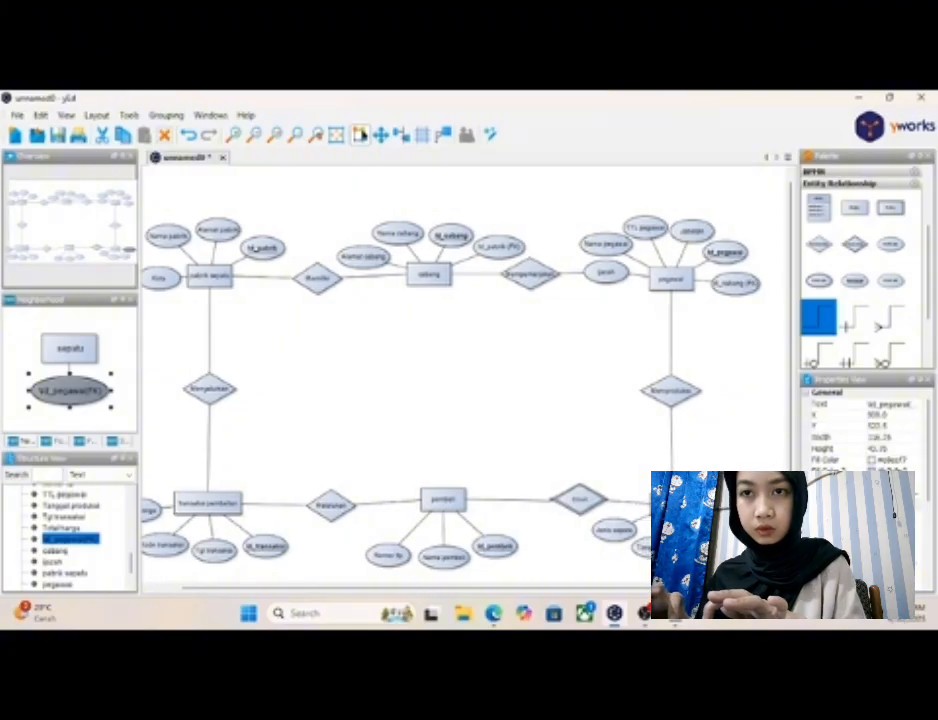
left_click(748, 560)
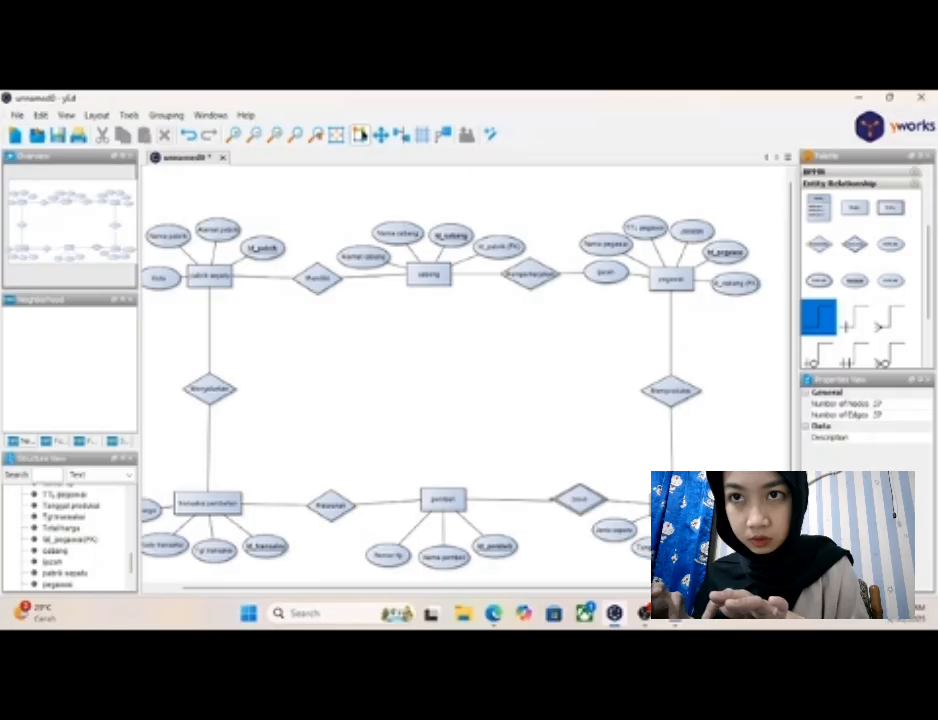
left_click(741, 513)
left_click(748, 560)
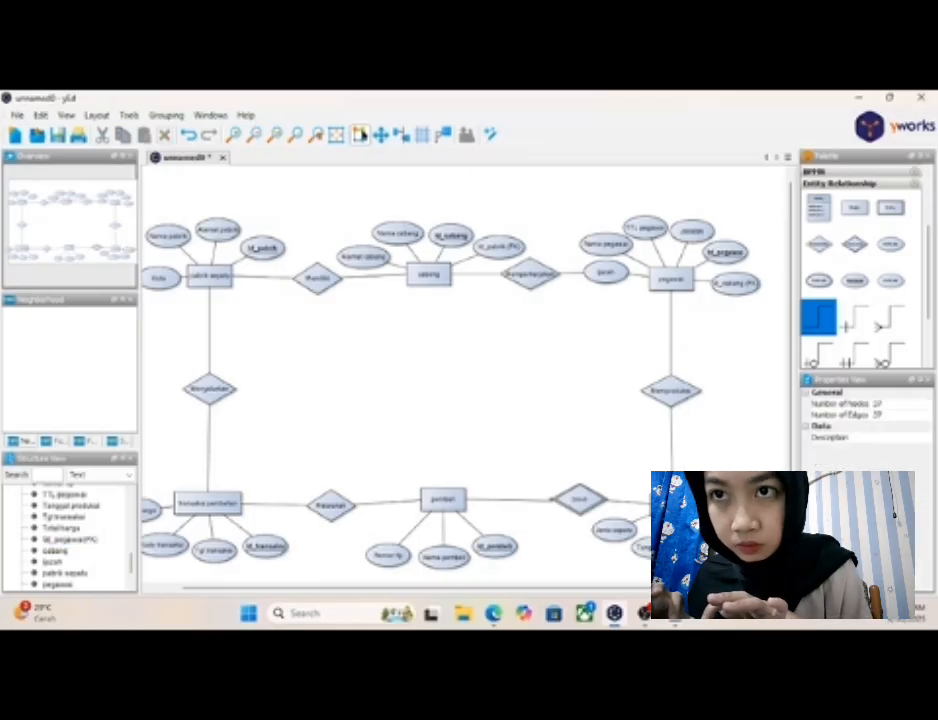
left_click(741, 512)
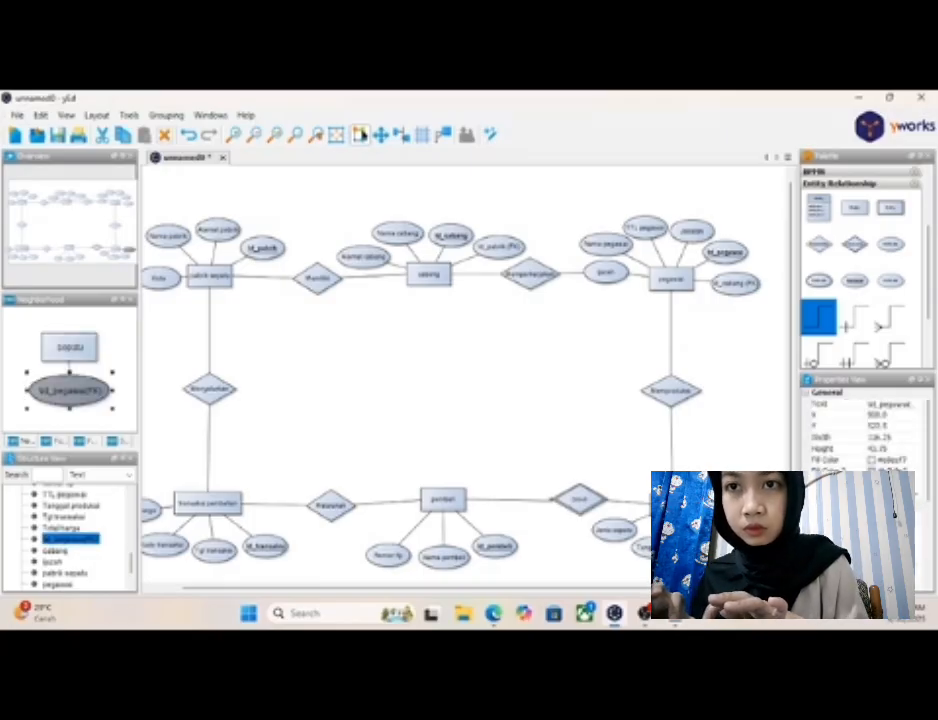
left_click(721, 463)
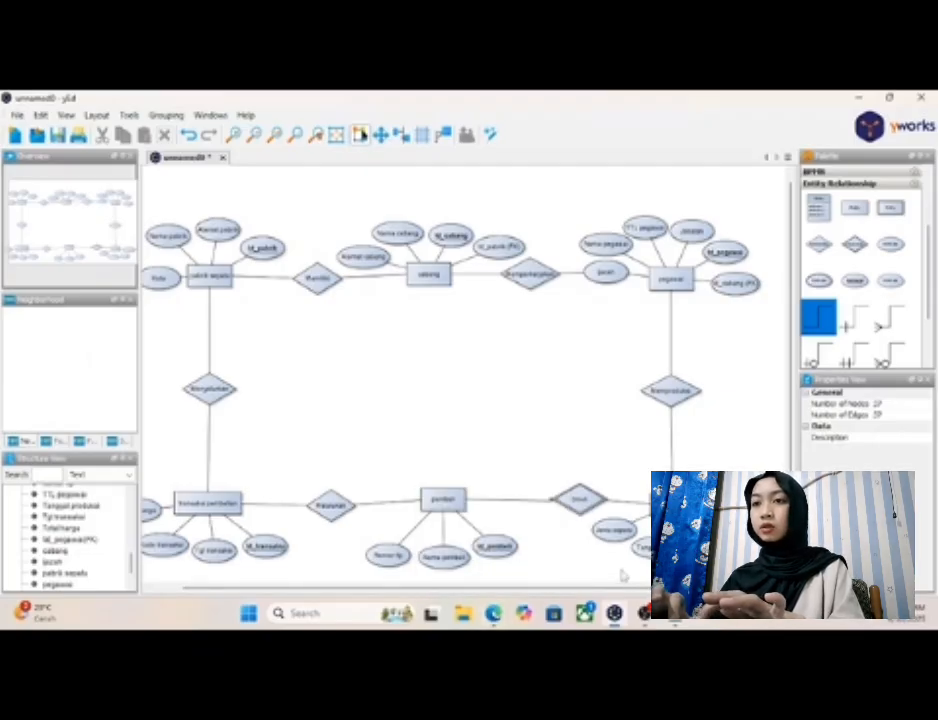
- Review the foreign-key notes in Notepad again and return to the "transaksi pembelian" area of the yEd diagram
left_click_drag(504, 590, 480, 591)
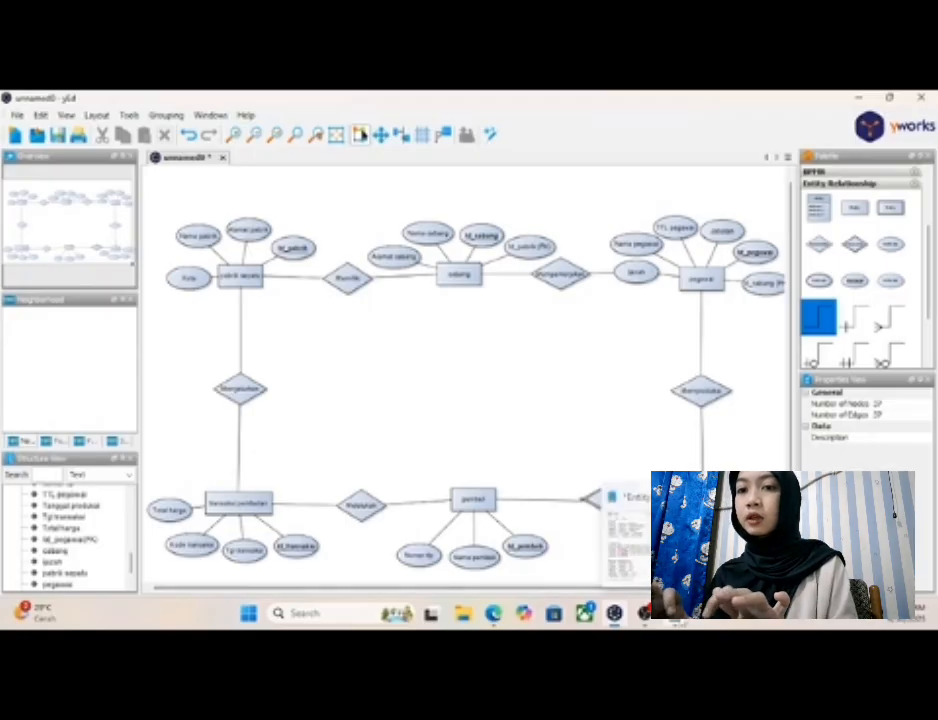
left_click(625, 525)
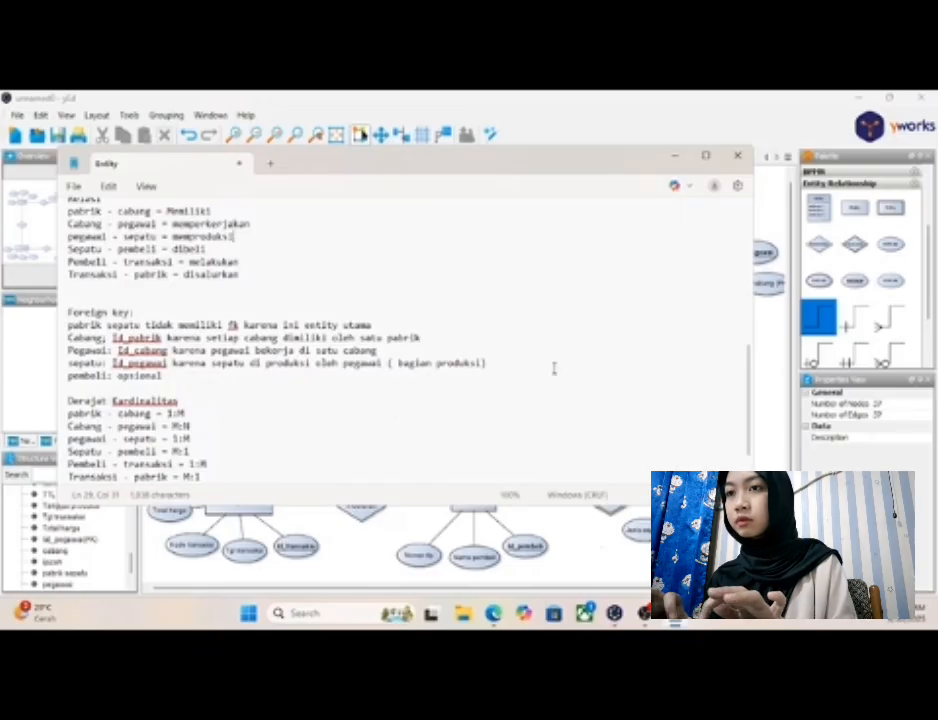
left_click(676, 157)
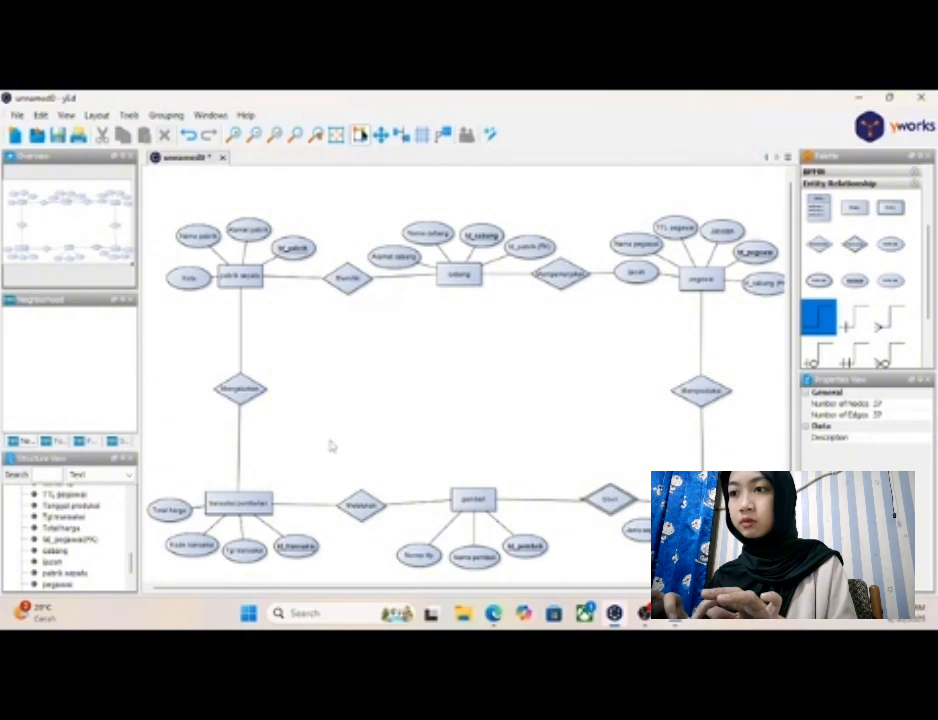
- Rearrange "Total harga", "Kode transaksi", "Tgl transaksi" and "Id_transaksi" around the left side of "transaksi pembelian" to free space below it
left_click_drag(182, 517, 184, 474)
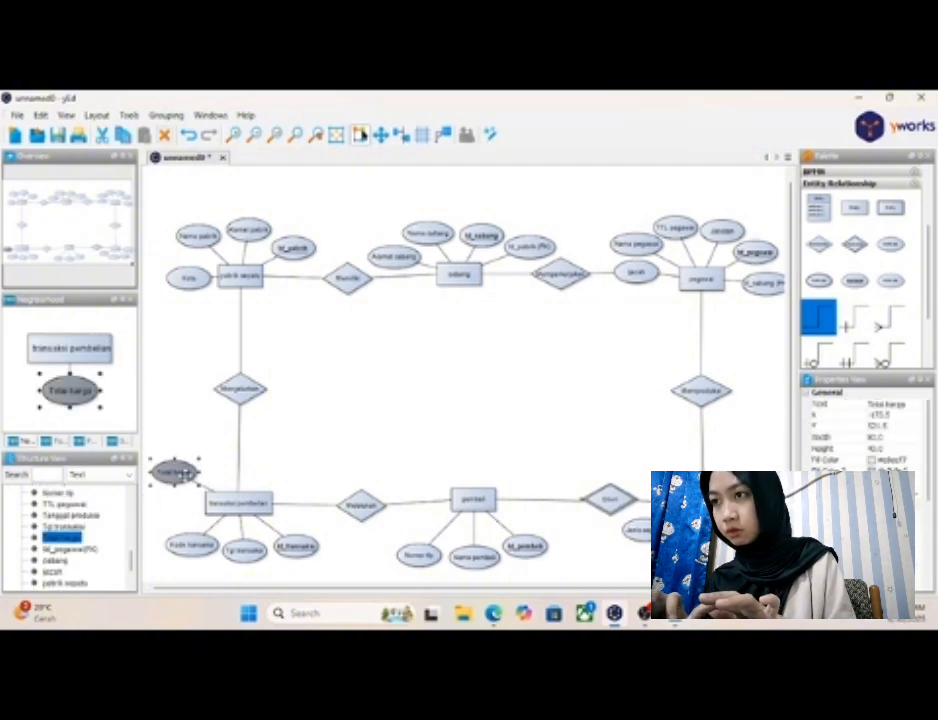
left_click(186, 530)
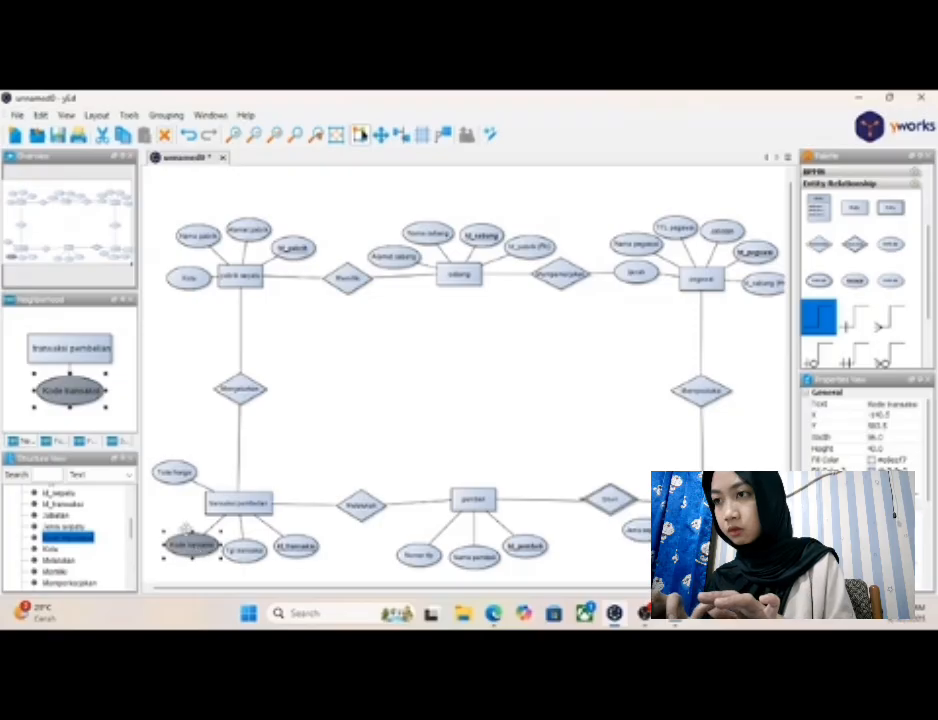
left_click_drag(186, 530, 162, 491)
left_click_drag(240, 552, 164, 535)
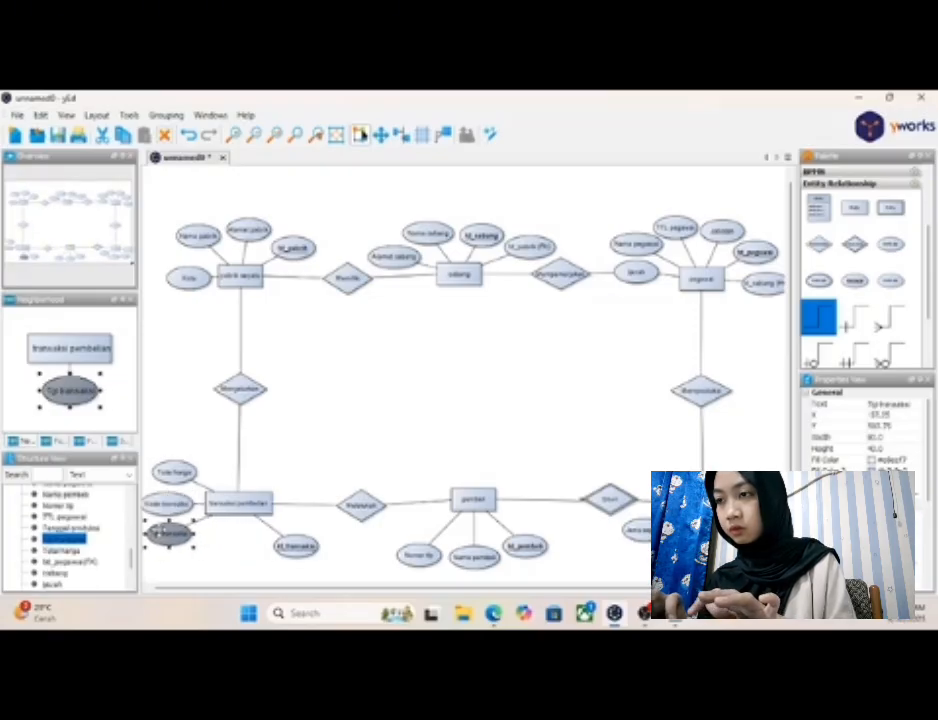
left_click_drag(296, 546, 214, 550)
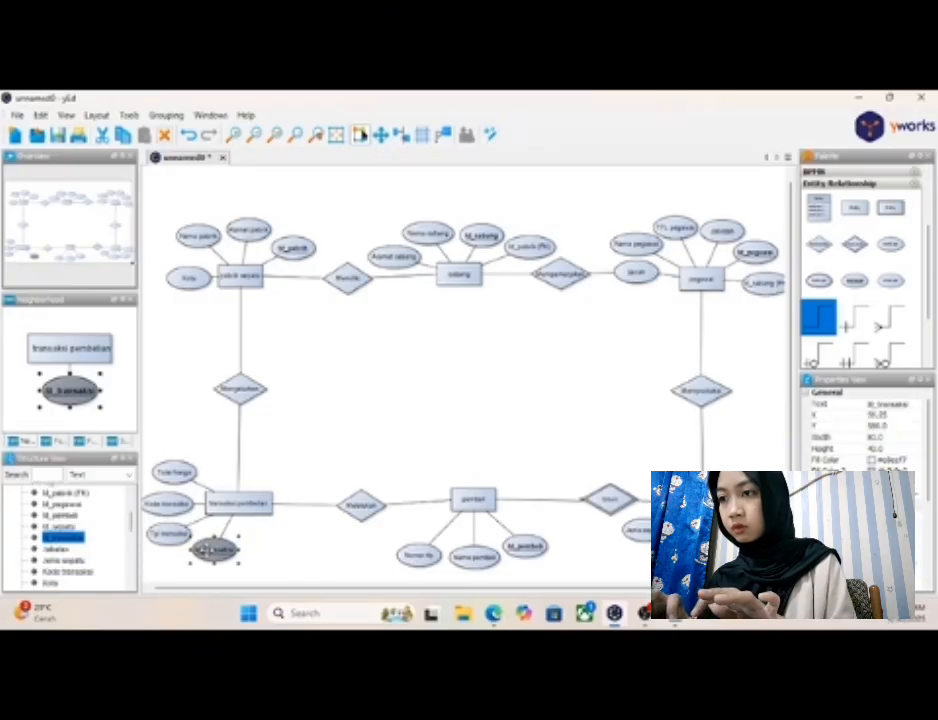
left_click(283, 552)
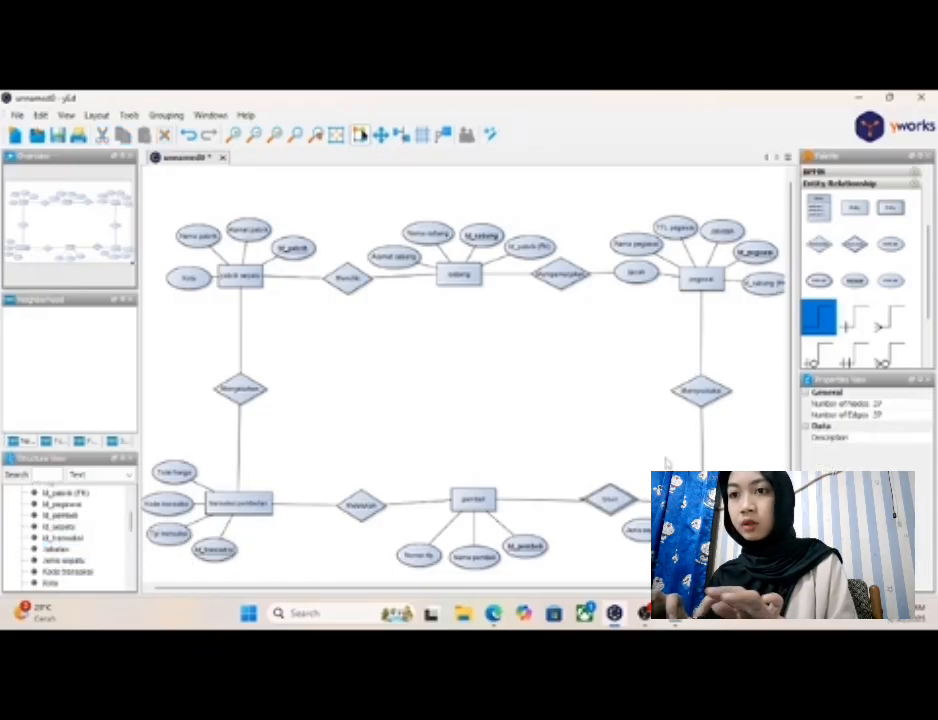
- Add an attribute below "transaksi pembelian", beside "Id_transaksi", and label it "Id_pegawai(FK)"
left_click_drag(880, 255, 284, 545)
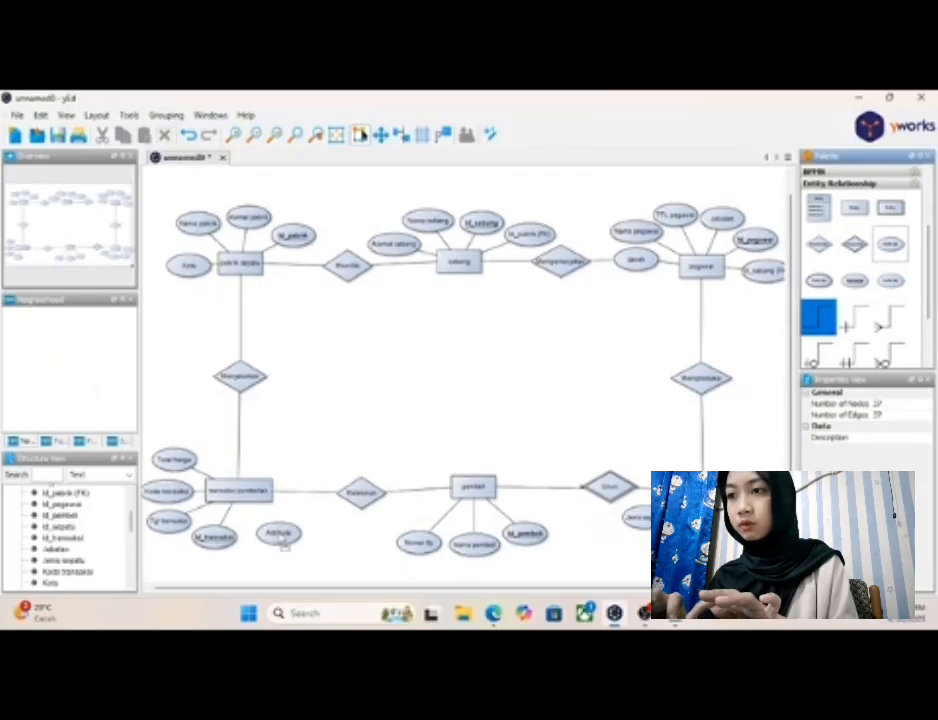
left_click(281, 540)
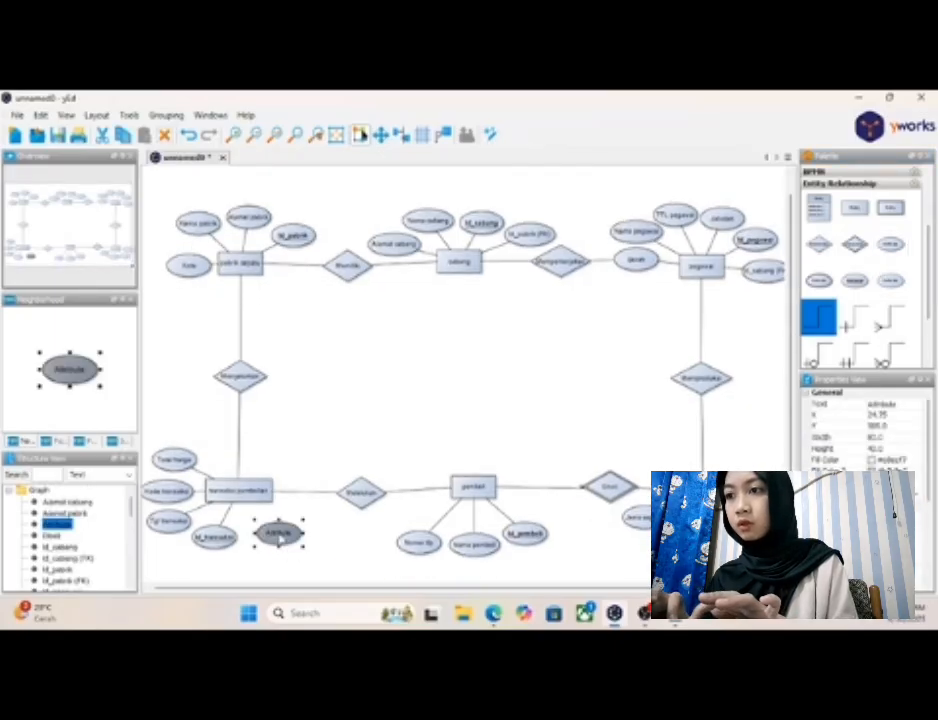
left_click_drag(281, 540, 269, 543)
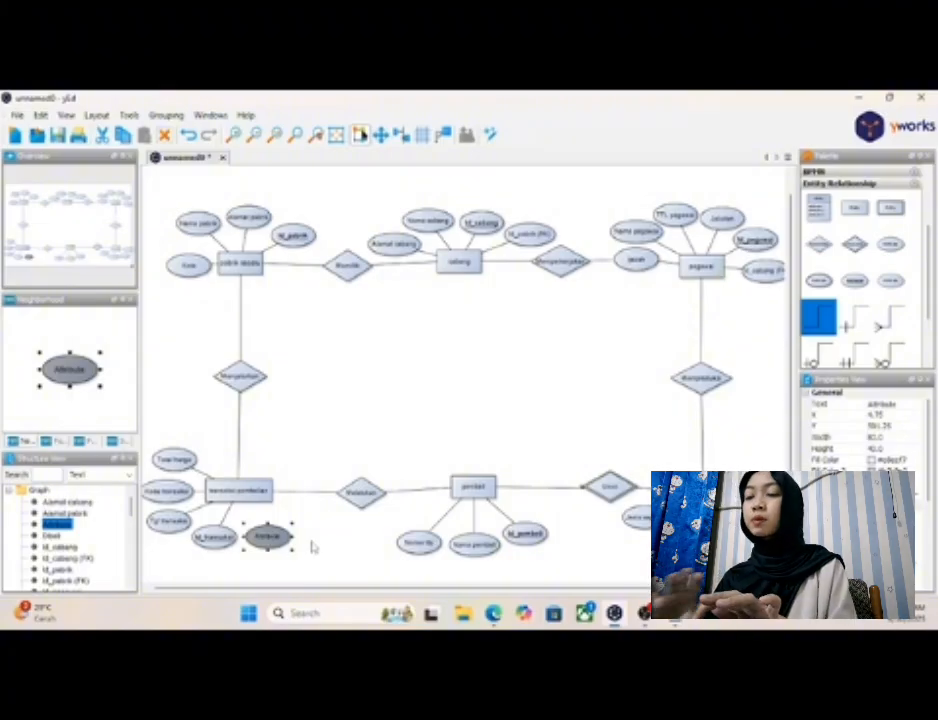
left_click(313, 546)
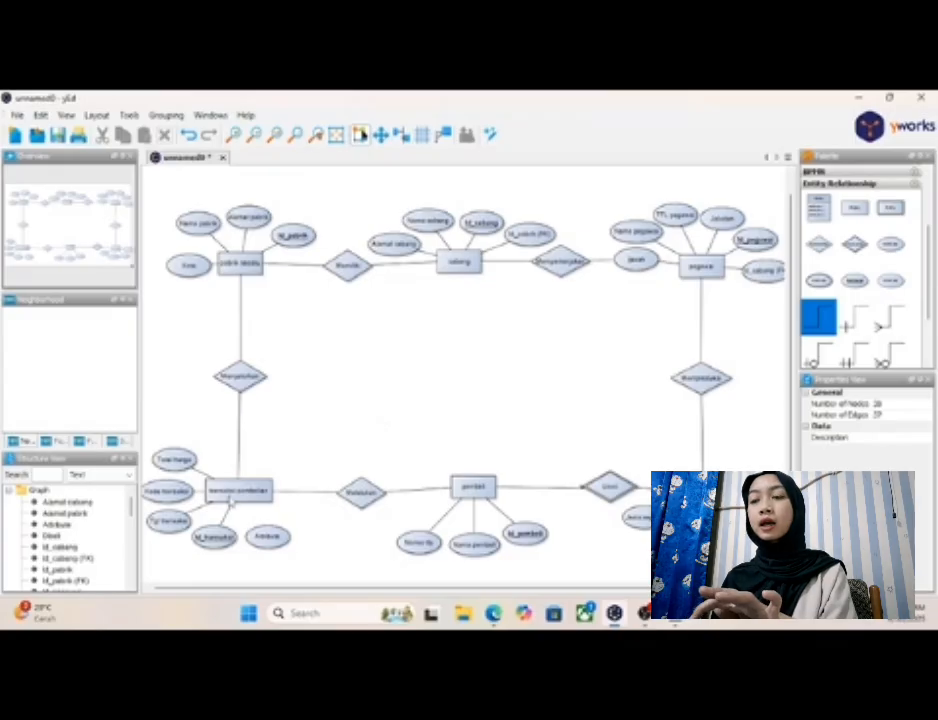
left_click(270, 537)
double_click(270, 537)
type("Id_pegawai (FK")
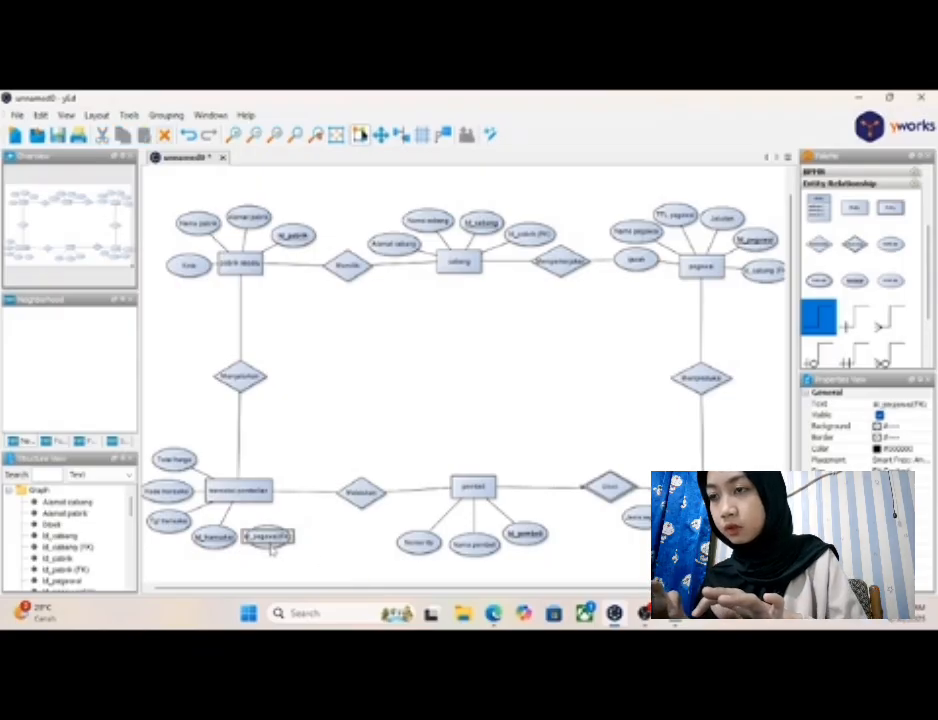
- Widen the "Id_pegawai(FK)" ellipse below "transaksi pembelian" to fit its label and connect the entity to it
left_click(270, 545)
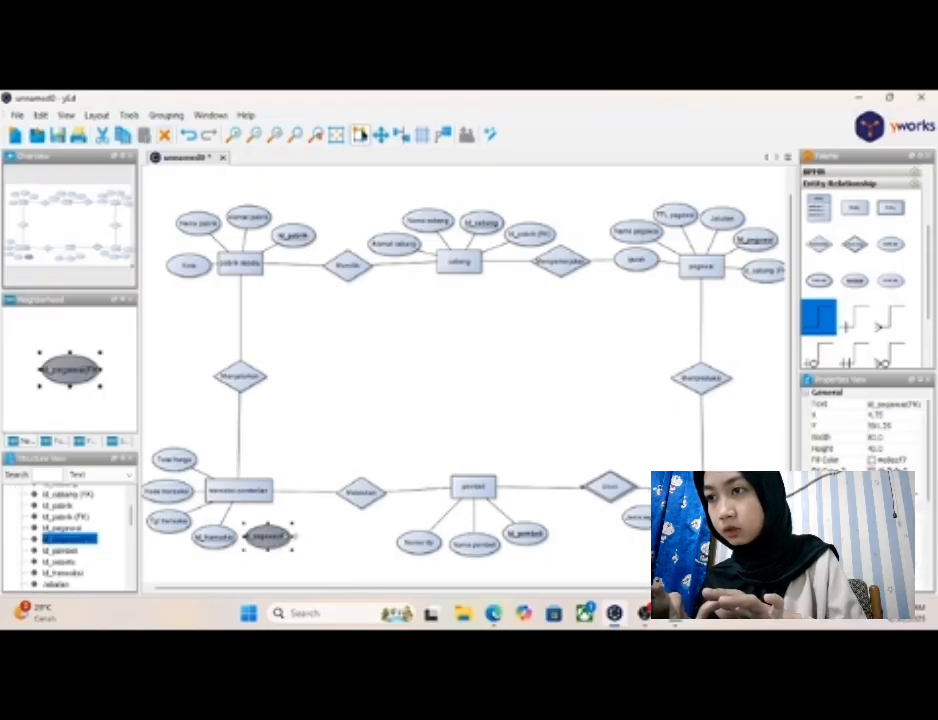
left_click_drag(295, 537, 309, 537)
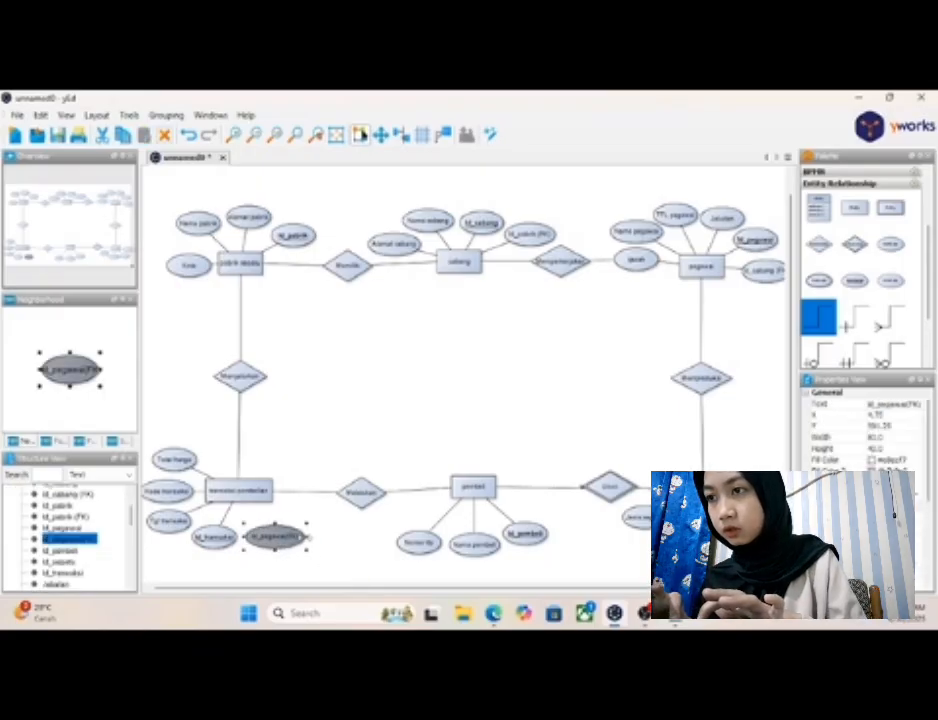
left_click(252, 498)
left_click(258, 503)
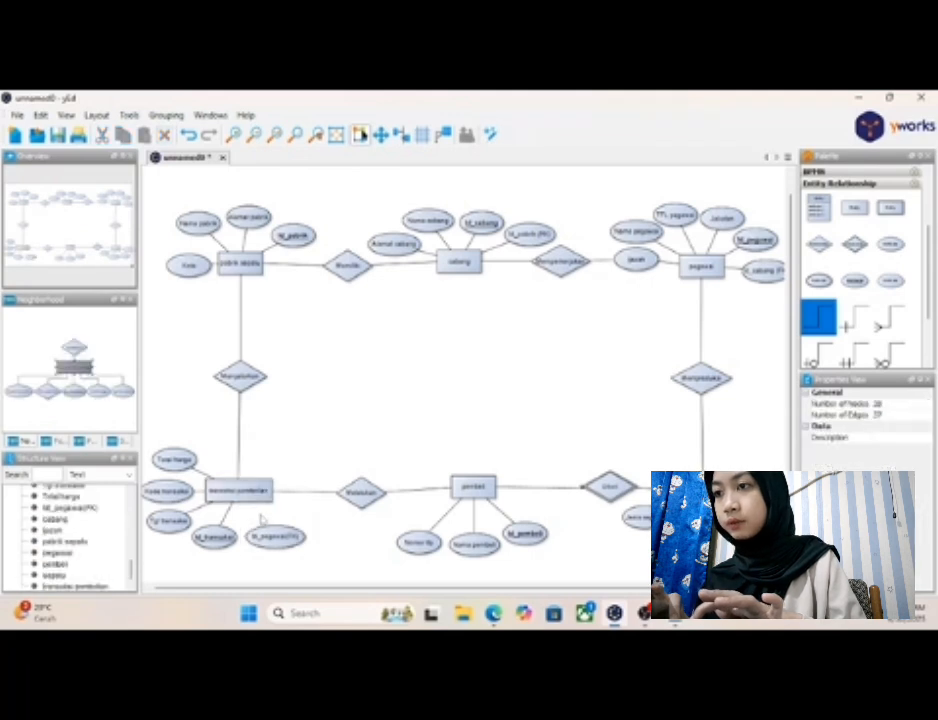
left_click_drag(258, 503, 271, 544)
left_click(279, 540)
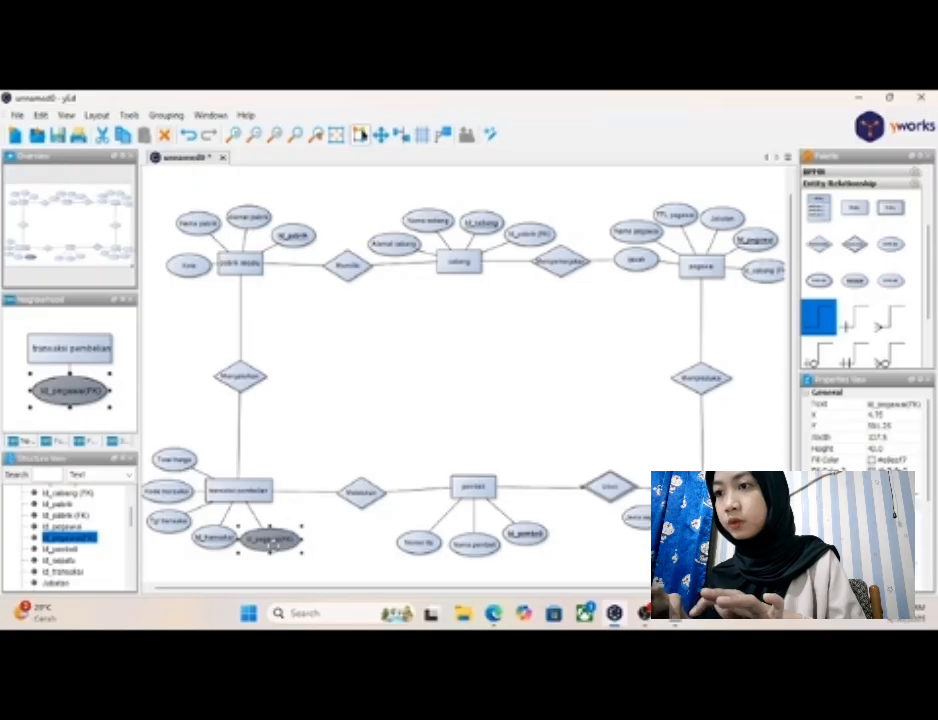
- Add another attribute beside "Id_pegawai(FK)" near "transaksi pembelian" and label it "Id_pembeli (FK)"
left_click_drag(890, 243, 312, 511)
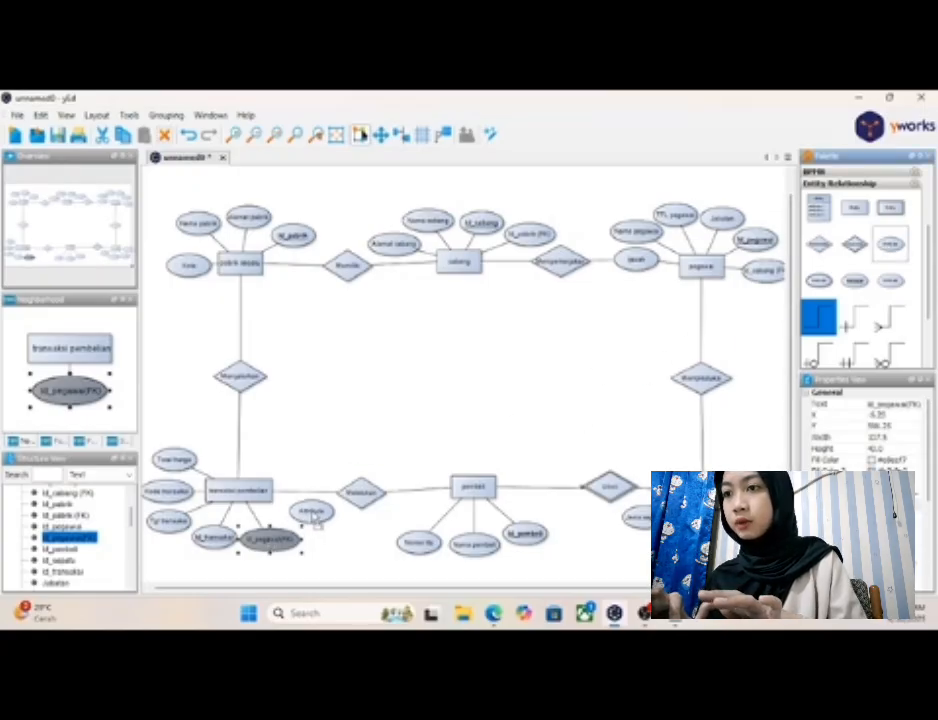
left_click(312, 511)
double_click(312, 511)
type("Id_")
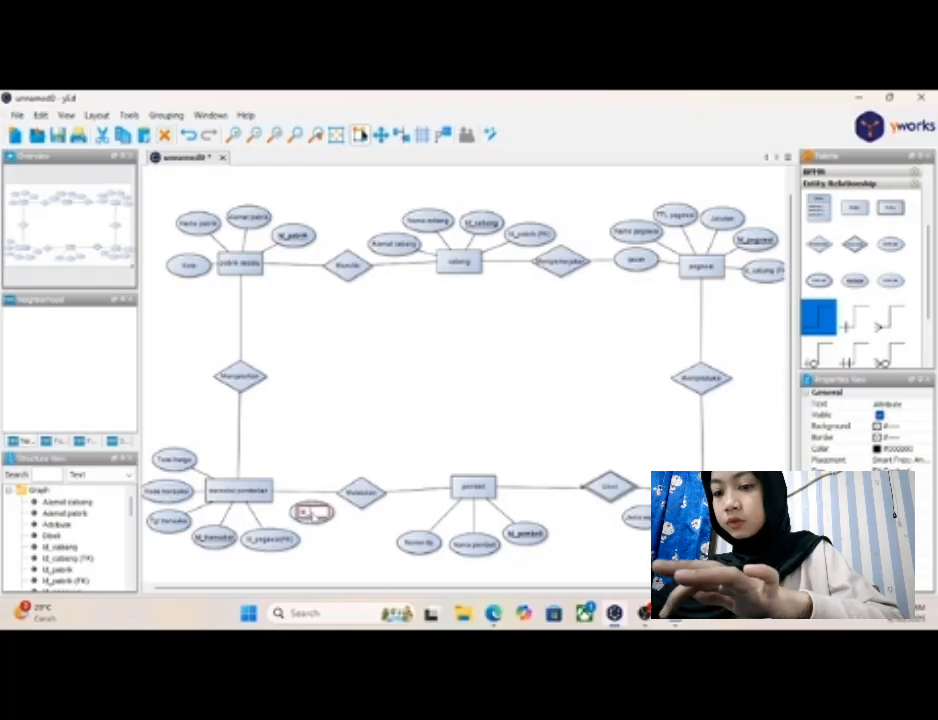
type("pembeli (FK")
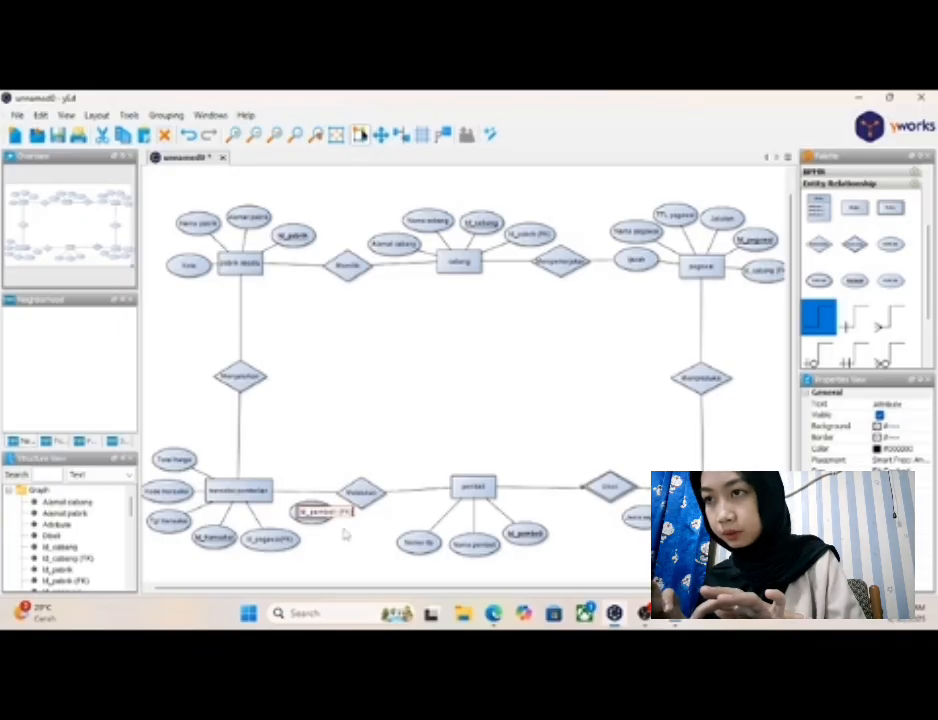
key("Return")
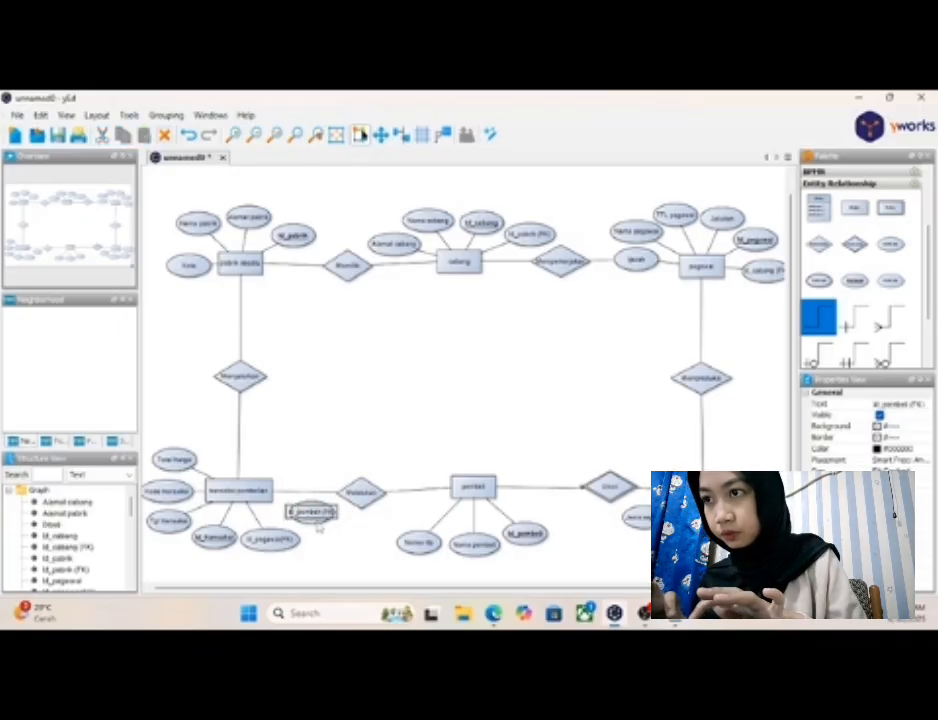
- Widen the "Id_pembeli (FK)" ellipse to fit its label and connect "transaksi pembelian" to it
left_click(318, 513)
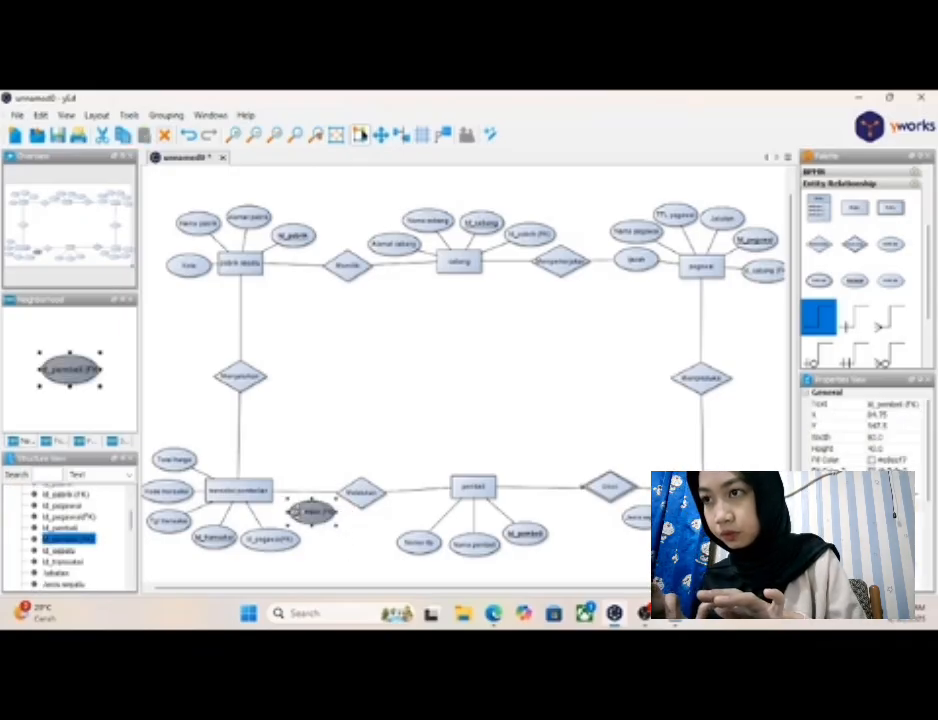
left_click_drag(338, 512, 352, 512)
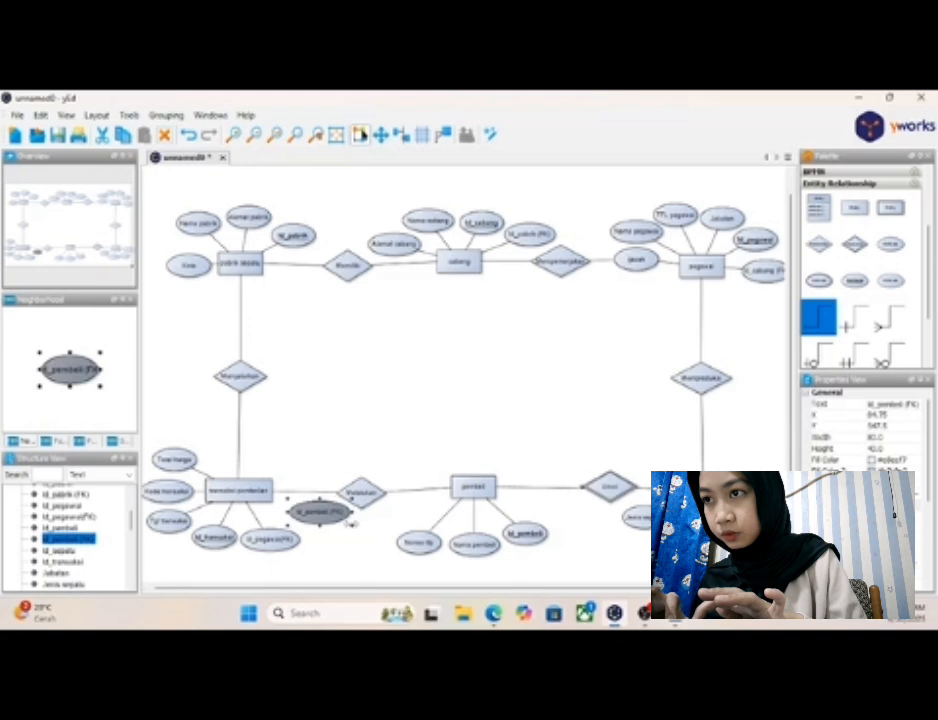
mouse_move(271, 498)
left_mouse_down()
mouse_move(306, 511)
mouse_move(311, 527)
left_mouse_up()
left_click(326, 557)
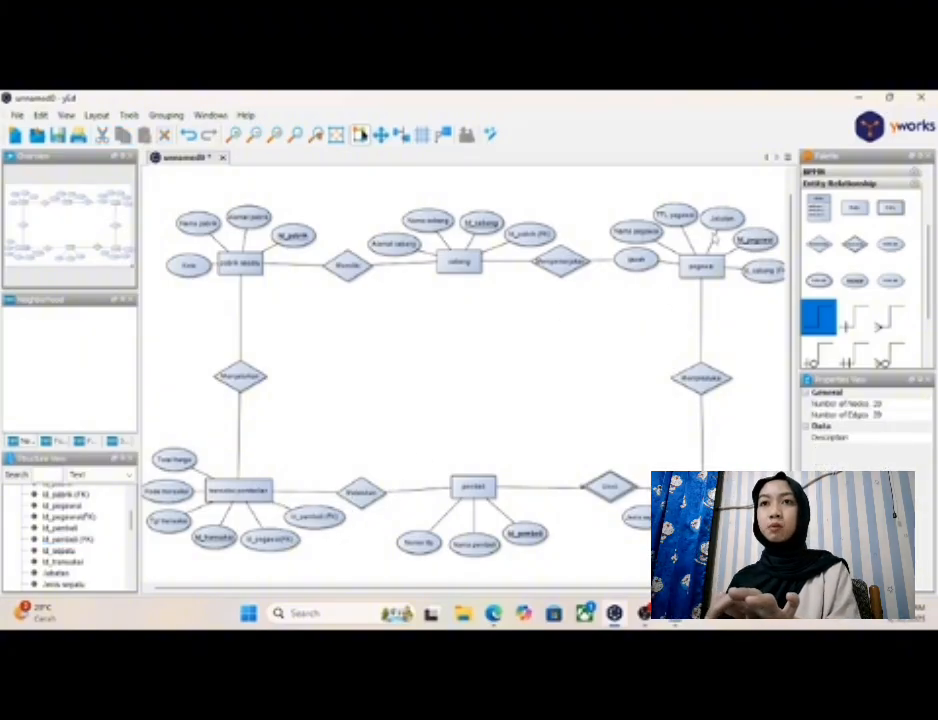
- Move the "Nama pegawai" attribute slightly away from "TTL pegawai" to space out the attributes of "pegawai"
left_click(675, 214)
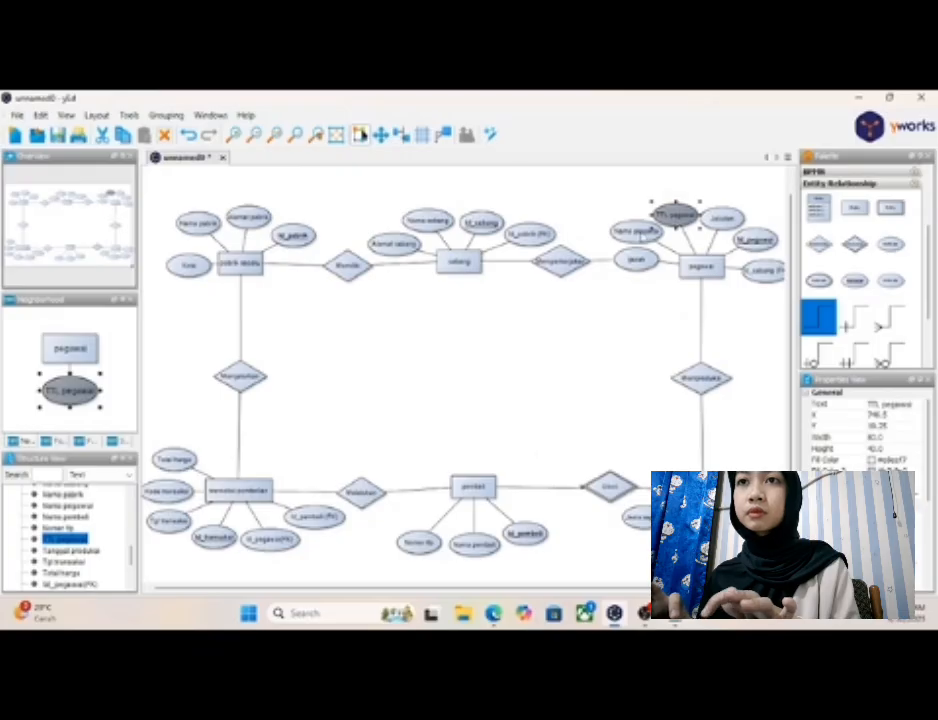
left_click(652, 232)
left_click_drag(640, 233, 630, 231)
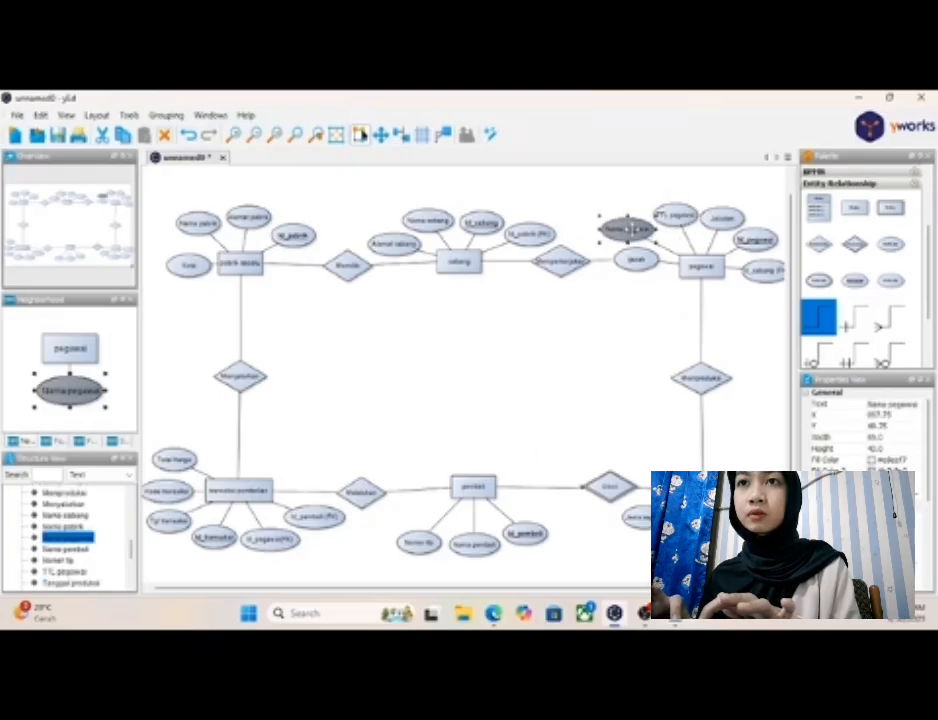
left_click(648, 328)
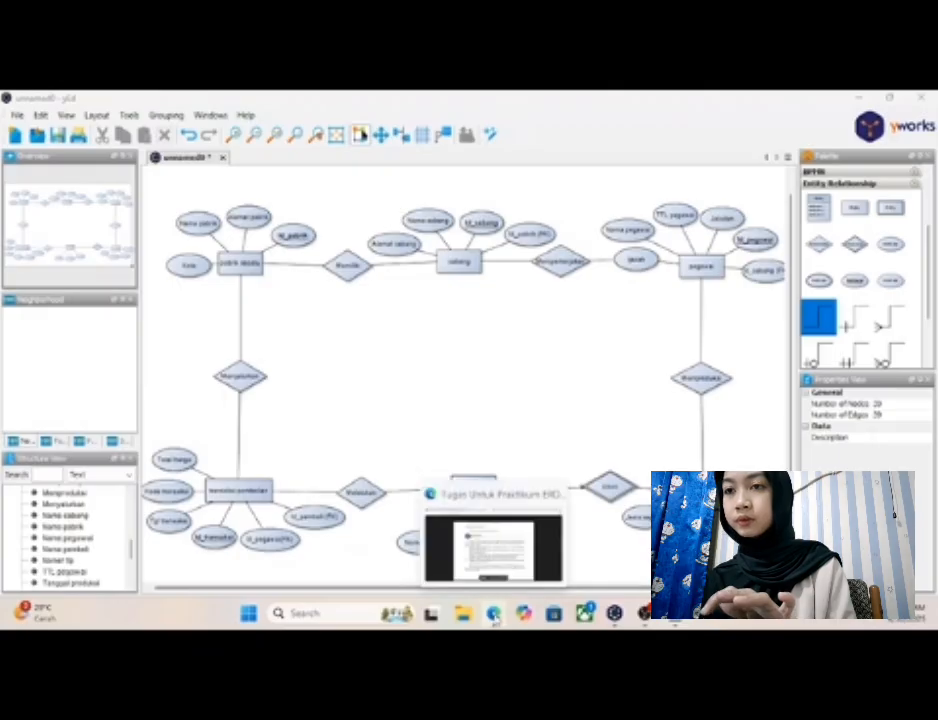
- Review the ERD stages in the assignment PDF in the browser and the "Derajat Kardinalitas" notes in Notepad
left_click(494, 614)
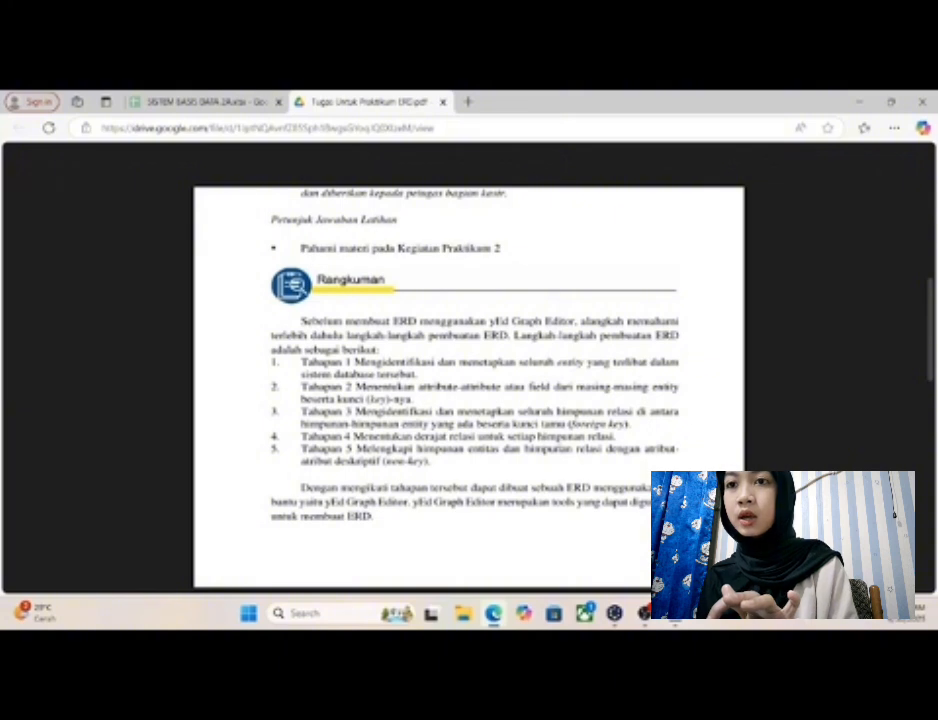
left_click(859, 103)
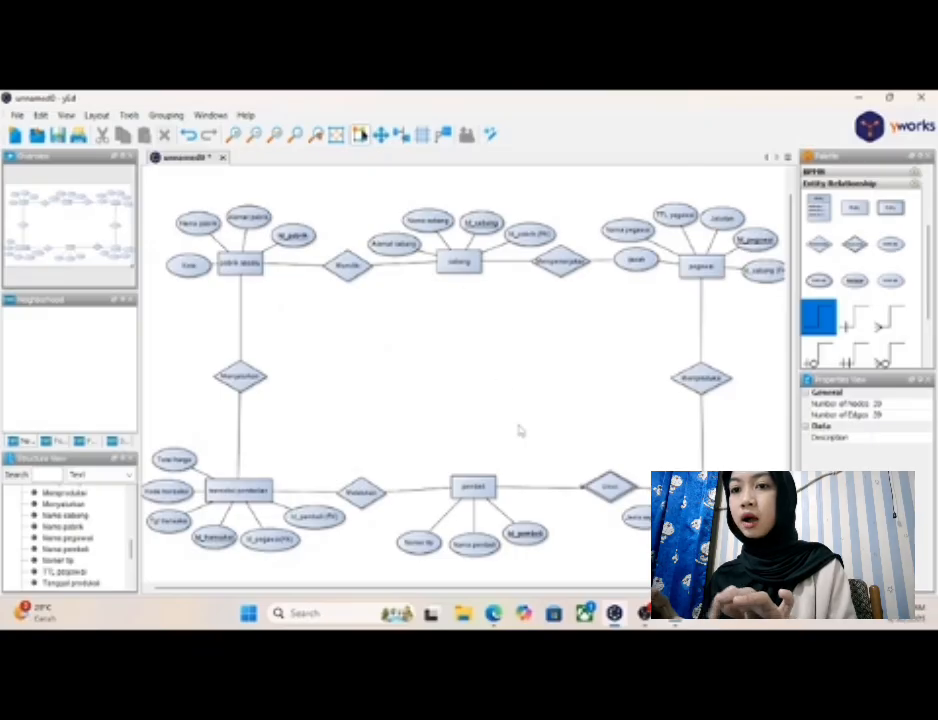
left_click(675, 613)
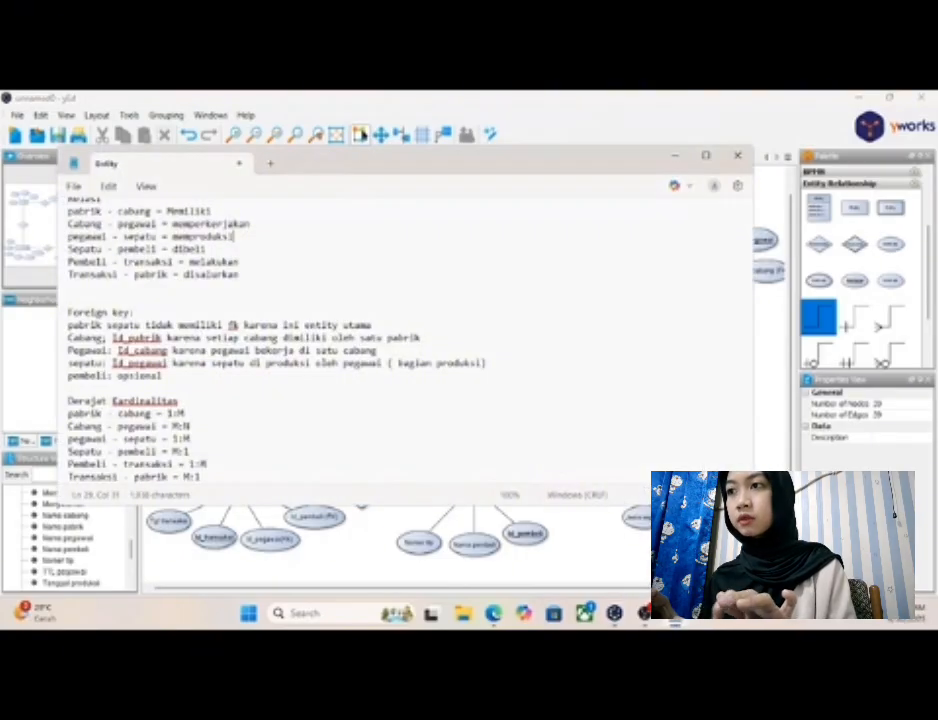
scroll(354, 390, "down", 1)
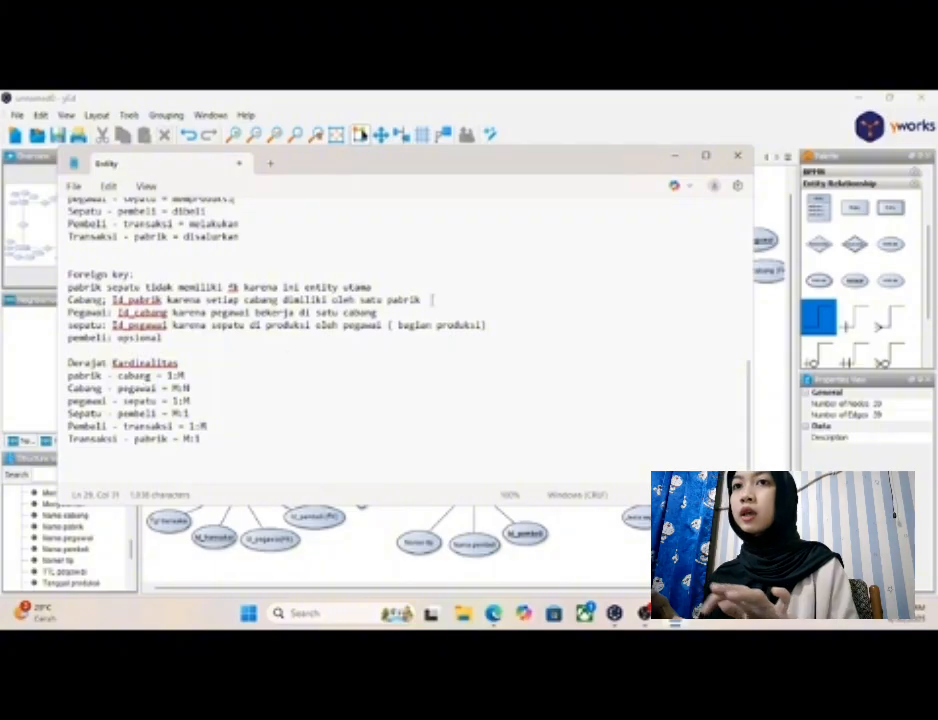
left_click(676, 160)
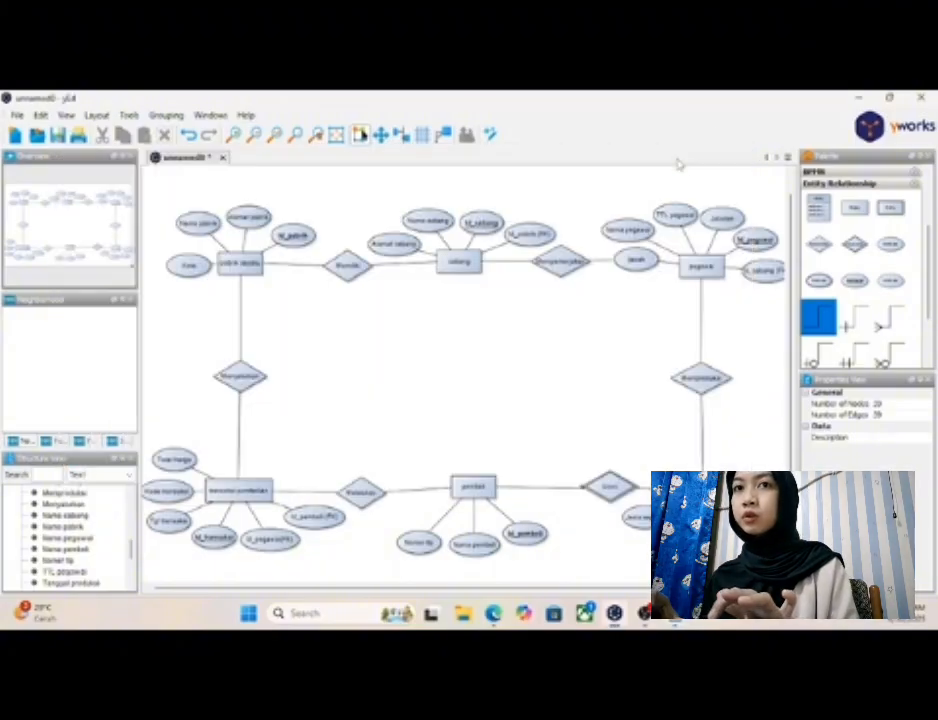
- Delete the two plain connectors that join the "Memiliki" relationship to "pabrik sepatu" and "cabang"
left_click(297, 271)
right_click(297, 269)
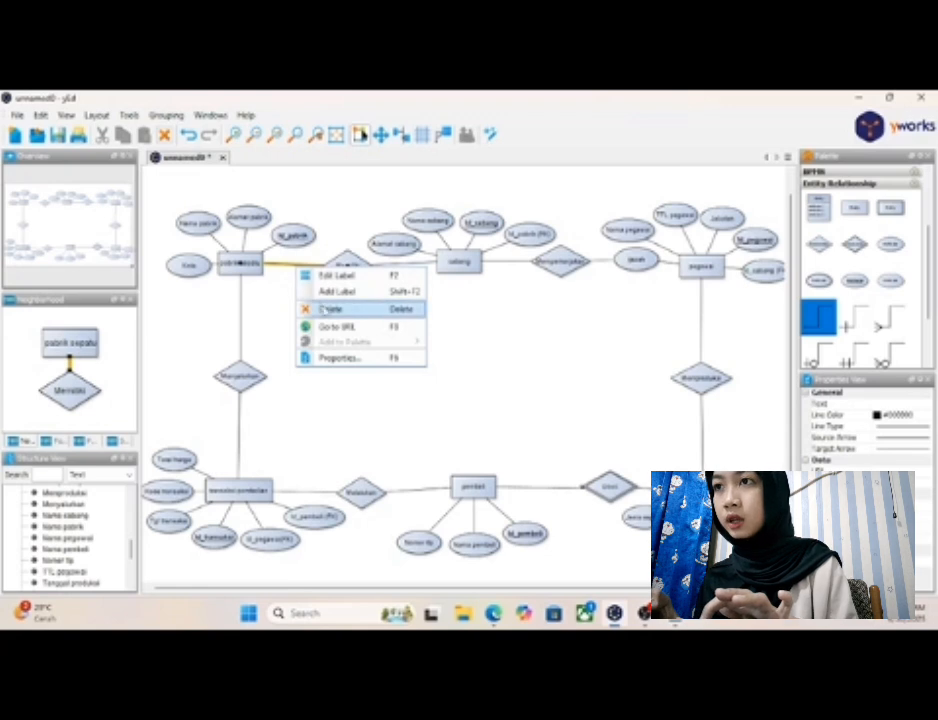
left_click(329, 310)
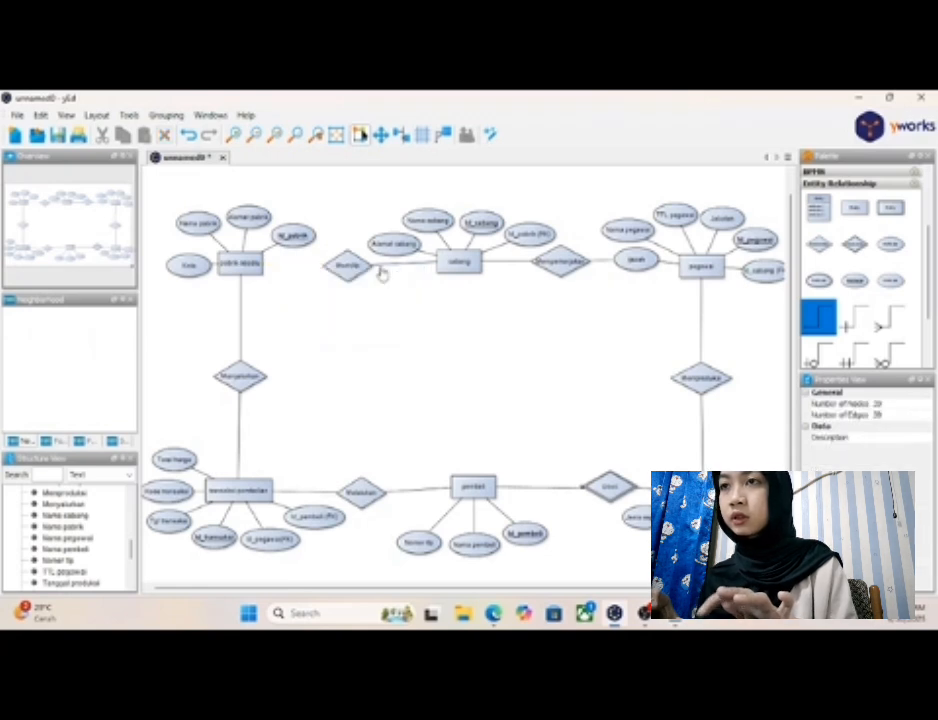
left_click(381, 272)
right_click(381, 272)
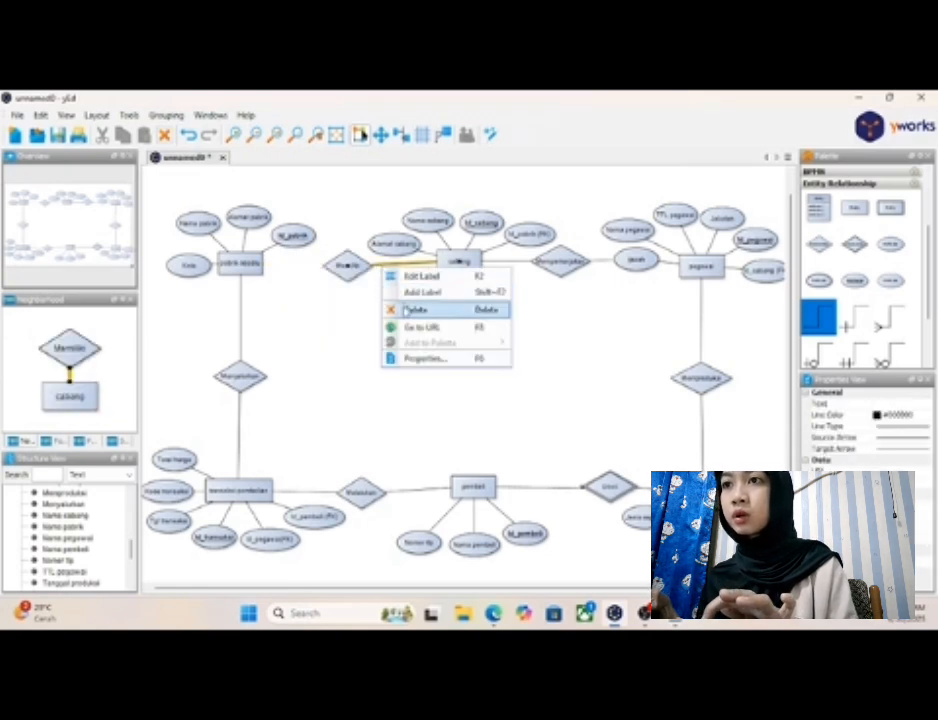
left_click(405, 311)
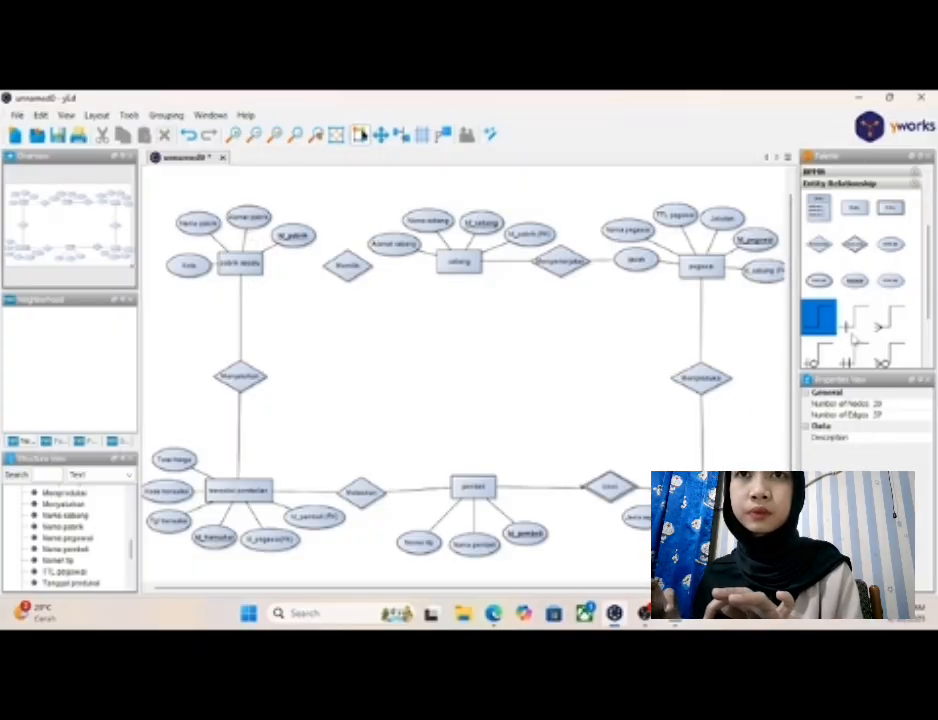
- Connect "pabrik sepatu" and "cabang" to "Memiliki" with the one-to-many crow's-foot connector, starting each line at the entity
scroll(873, 333, "down", 1)
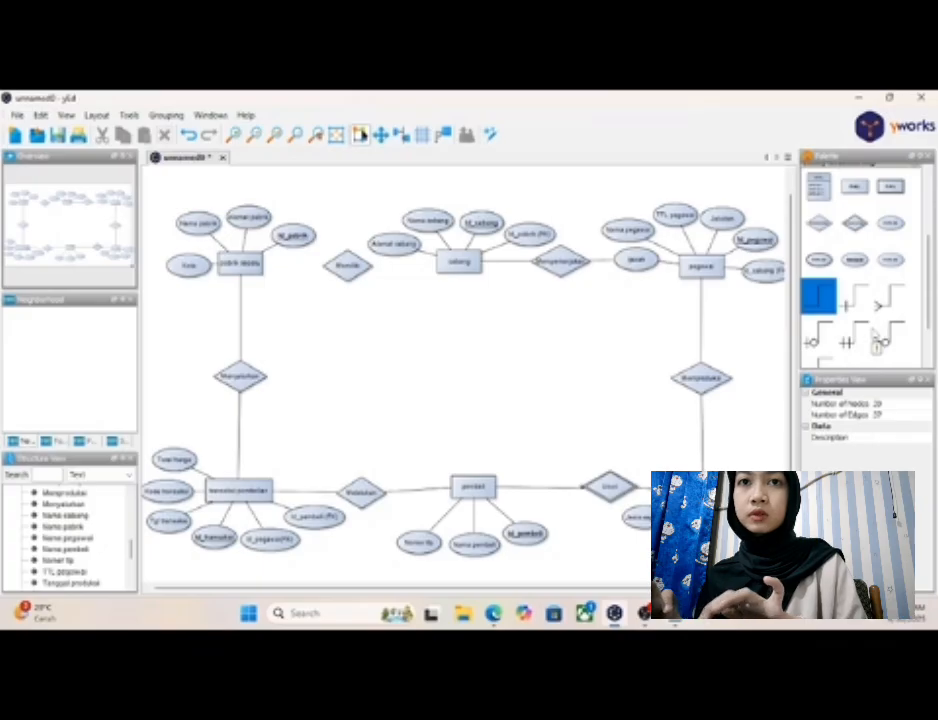
scroll(875, 335, "down", 2)
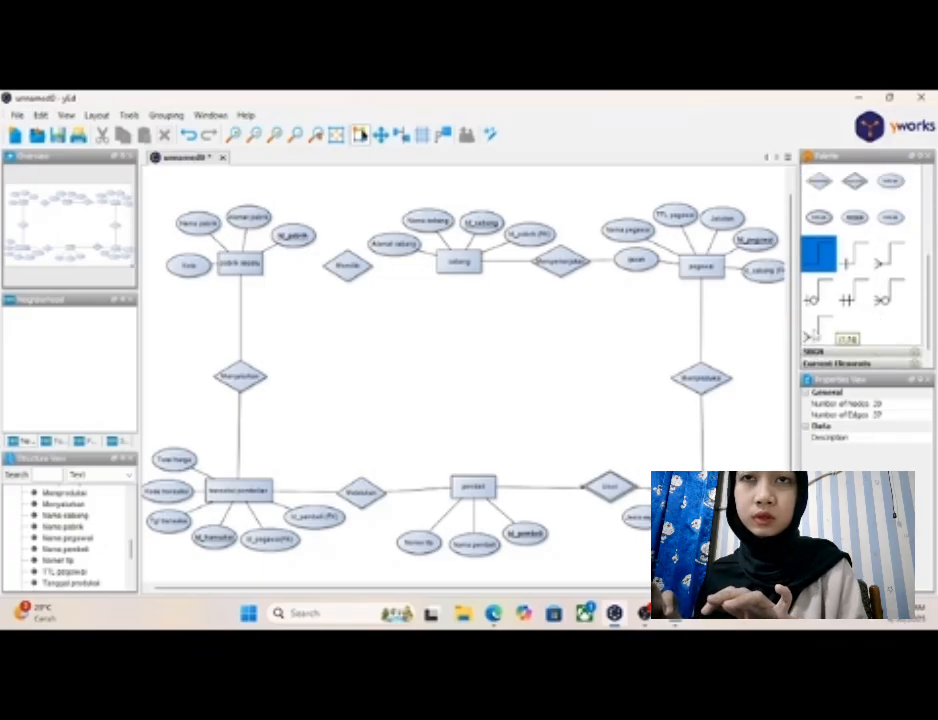
left_click(815, 328)
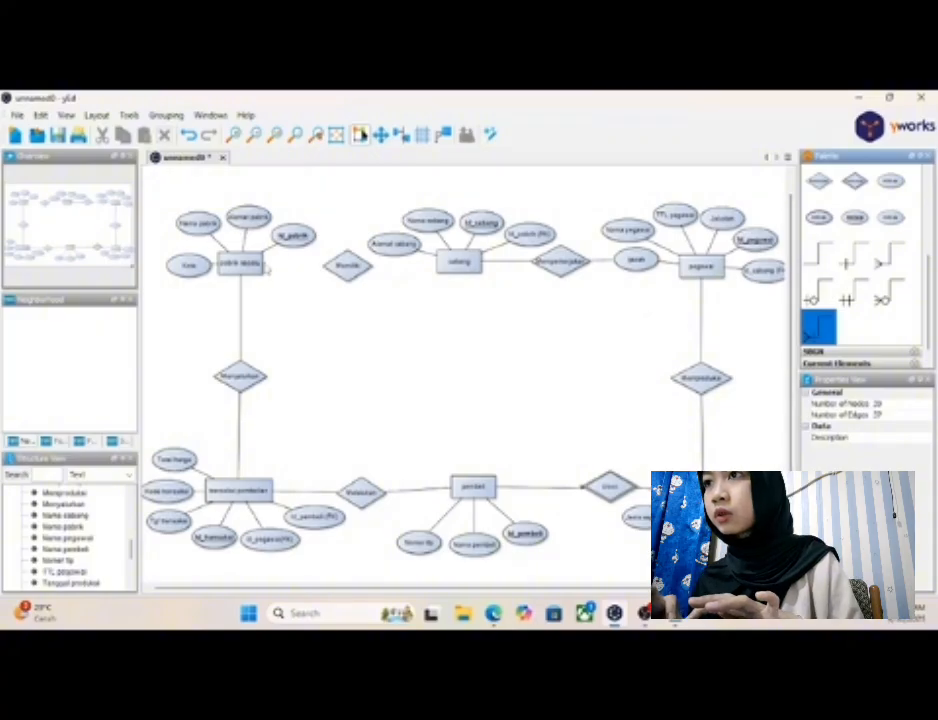
left_click_drag(263, 256, 328, 270)
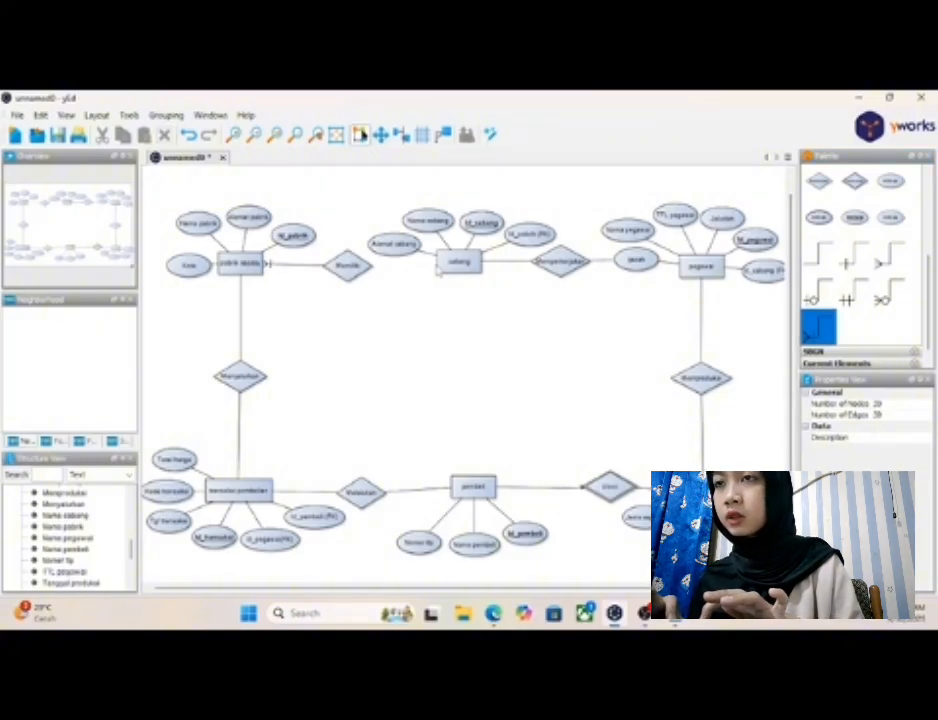
left_click_drag(437, 267, 373, 258)
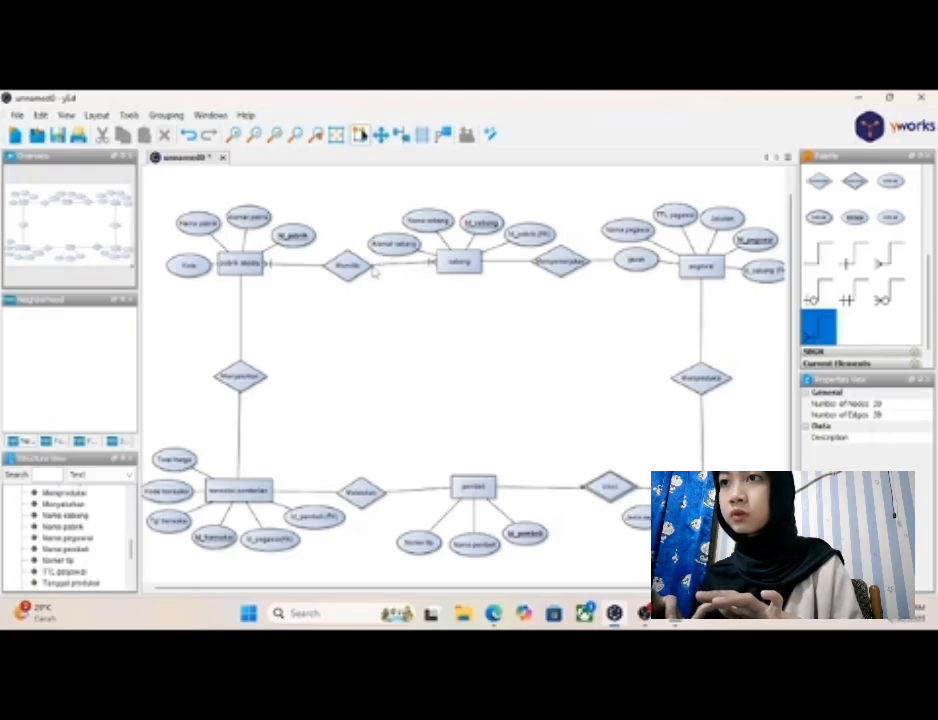
- Align "cabang" level with "Memiliki" and spread its "Alamat cabang", "Nama cabang" and "Id_cabang" attributes further out above it
left_click(465, 263)
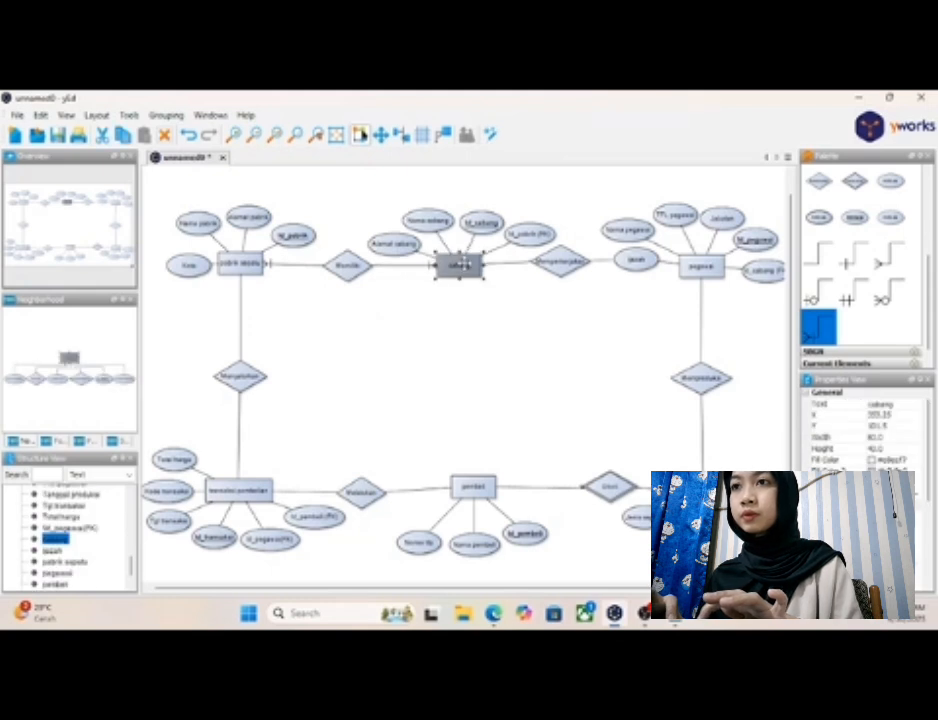
left_click(405, 250)
left_click_drag(406, 252, 436, 219)
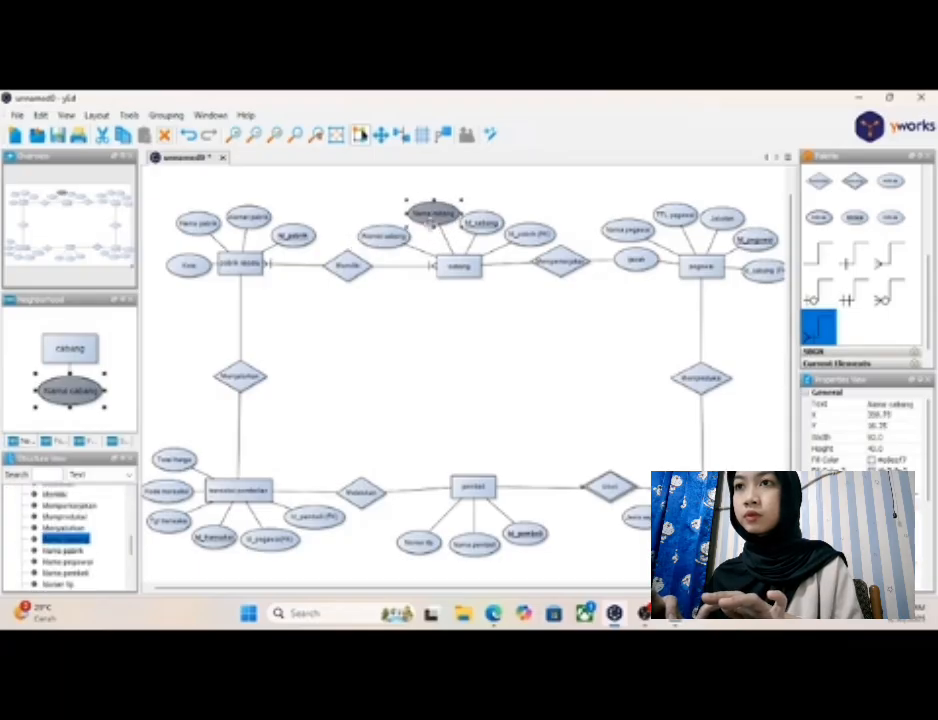
left_click(400, 236)
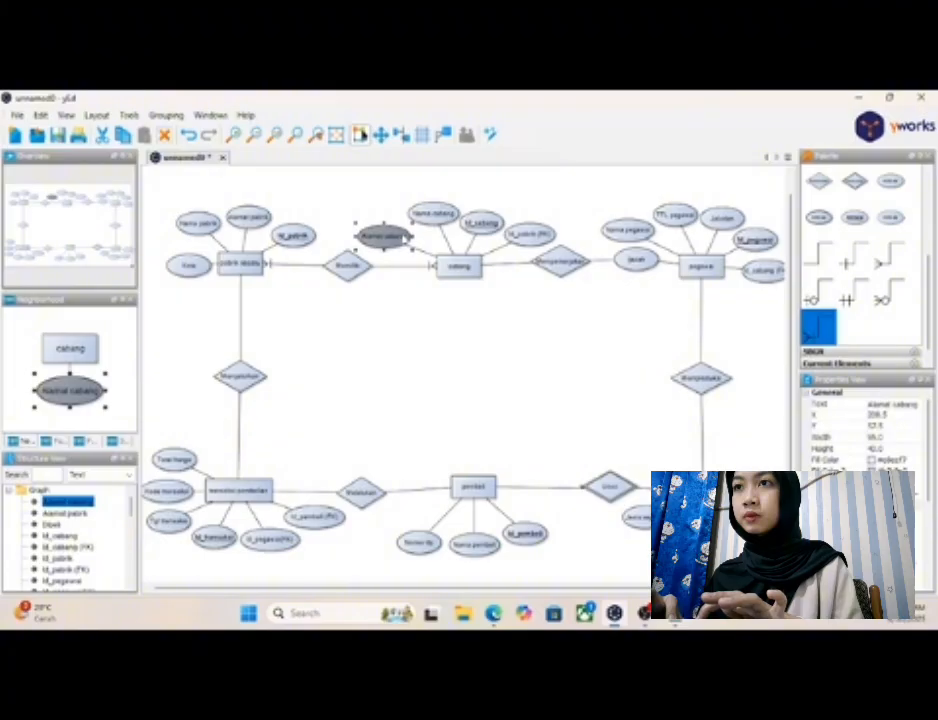
left_click_drag(400, 236, 401, 232)
left_click_drag(480, 233, 487, 227)
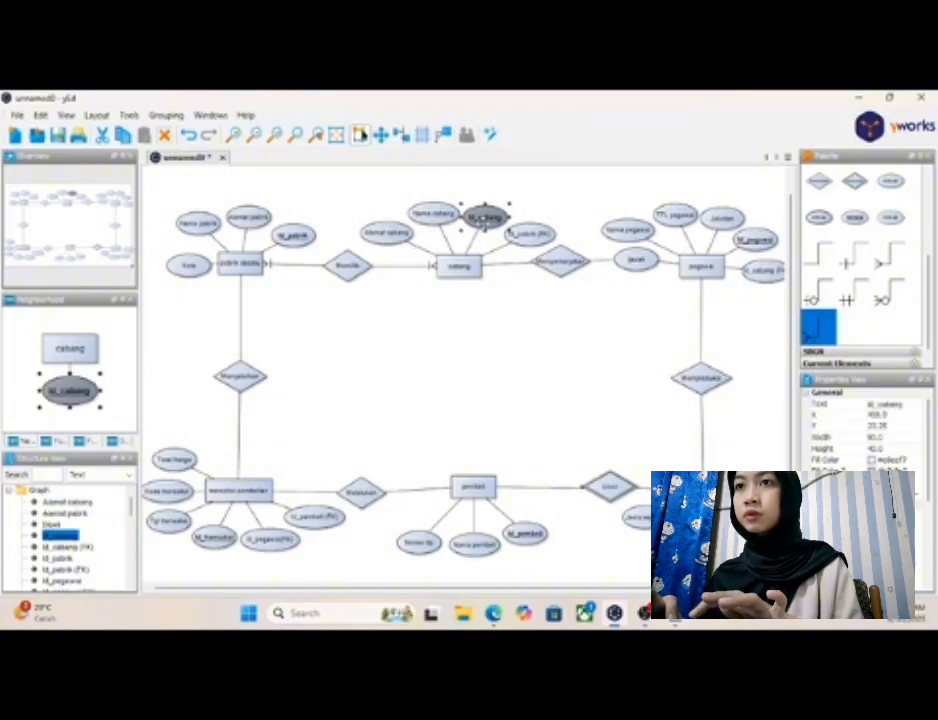
left_click(507, 302)
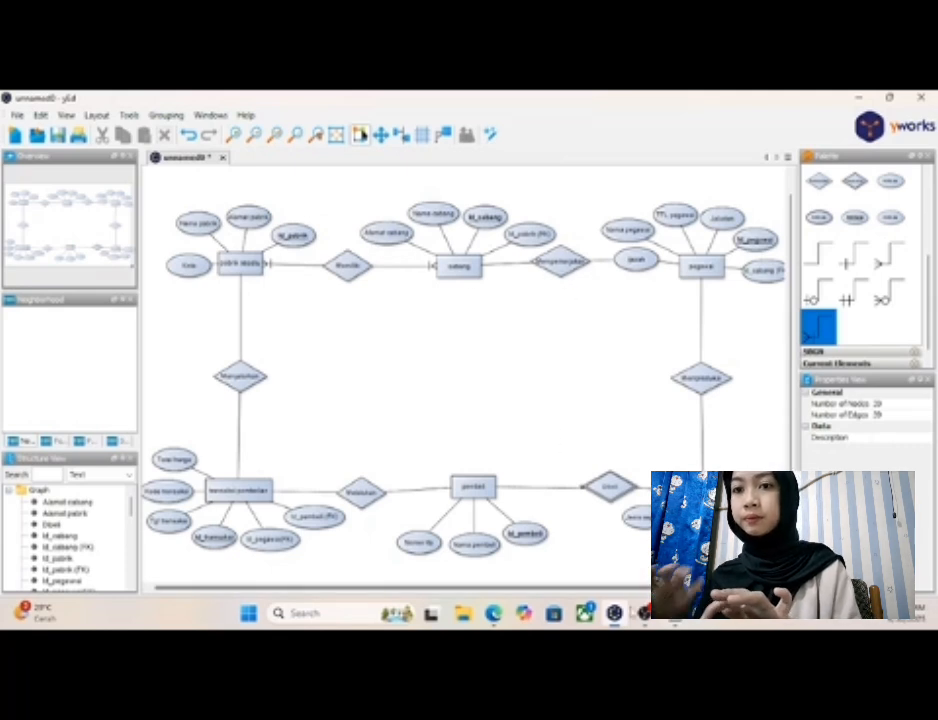
- Check the cabang–pegawai cardinality in the Notepad notes and delete the two plain connectors attached to the "Memperkerjakan" relationship in yEd
left_click(675, 613)
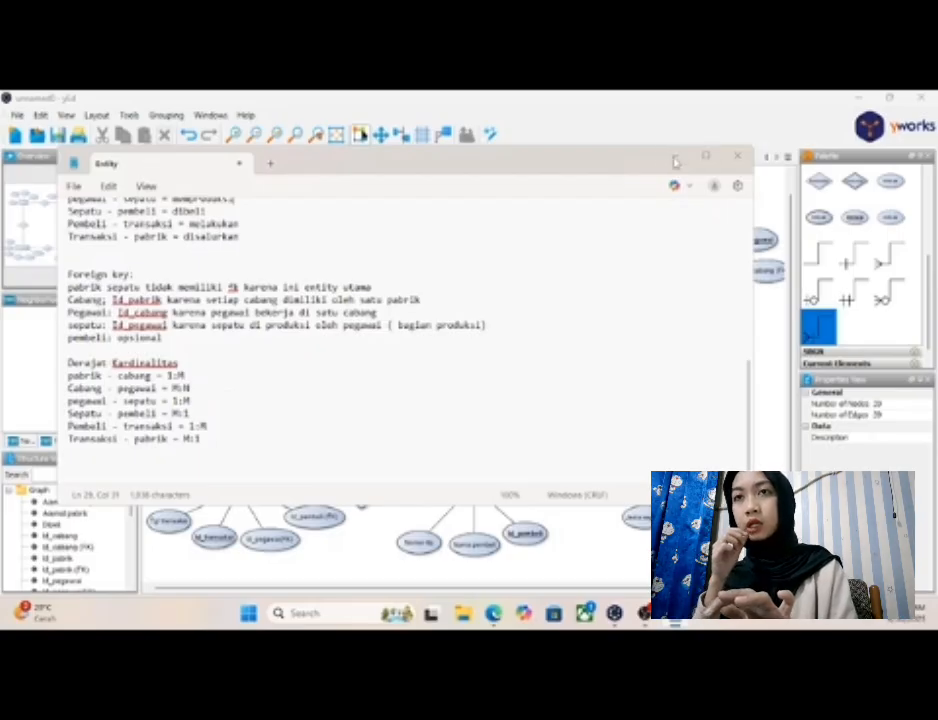
left_click(675, 160)
left_click(522, 267)
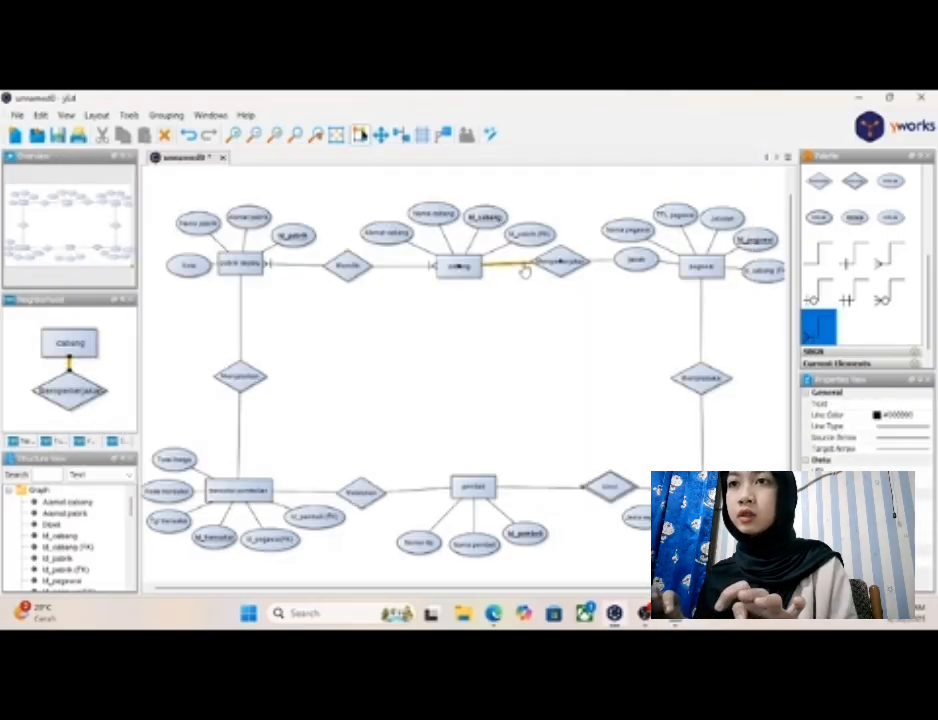
right_click(524, 270)
left_click(550, 306)
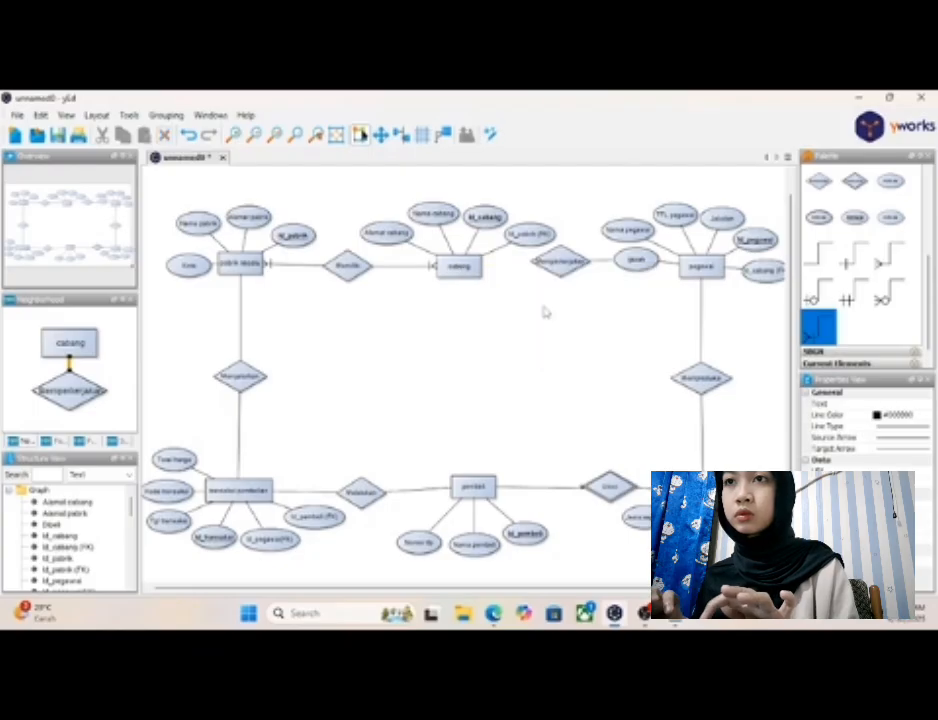
left_click(598, 265)
right_click(600, 264)
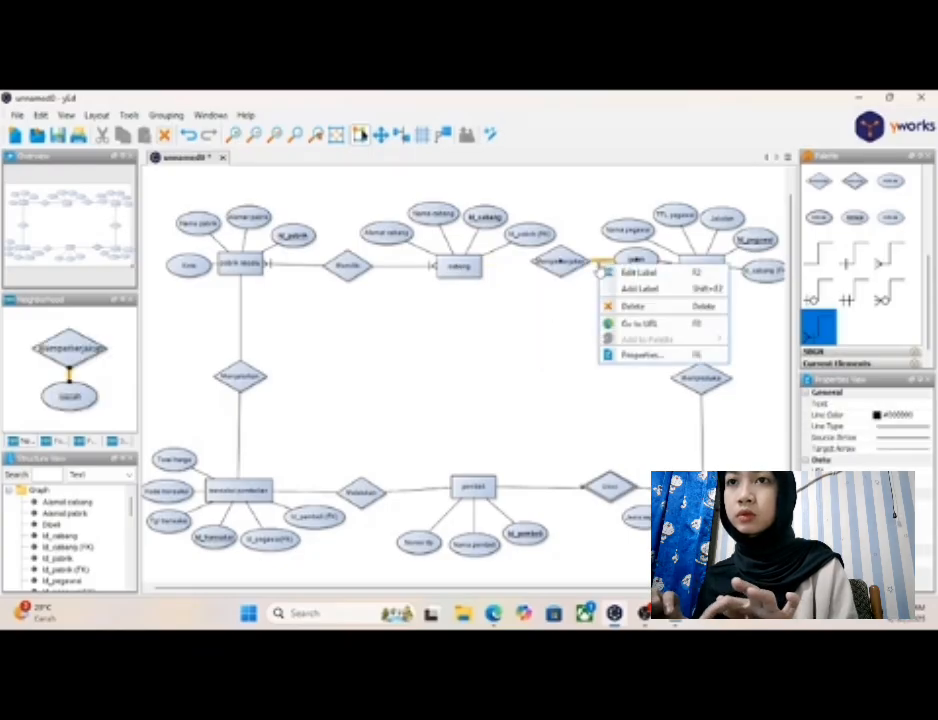
left_click(632, 306)
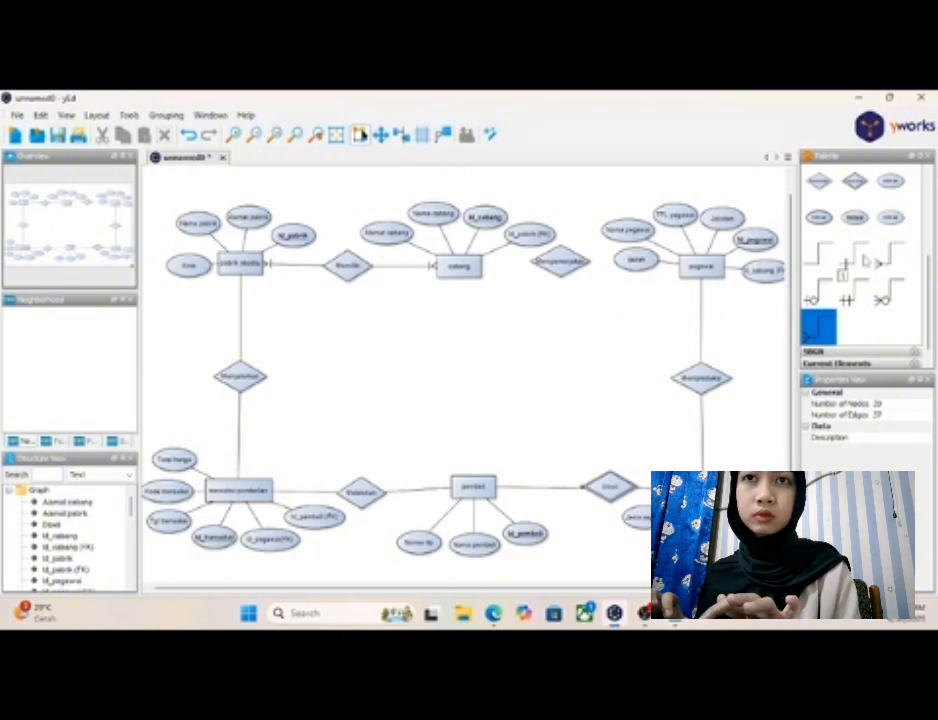
- Connect "cabang" to "Memperkerjakan" with the many crow's-foot connector, starting the line at the entity
left_click(893, 261)
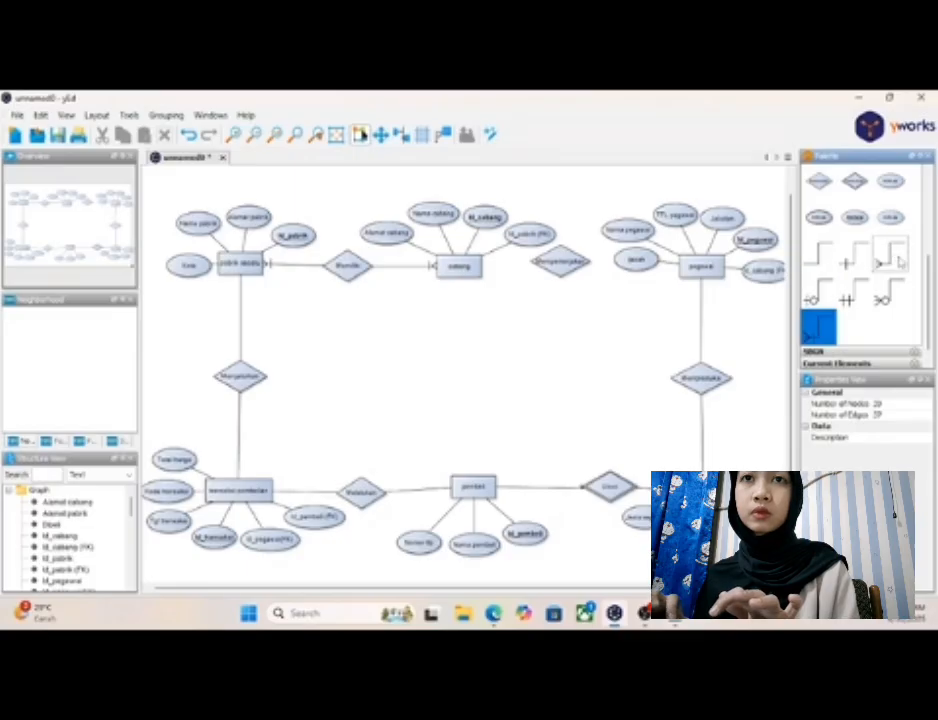
left_click(890, 256)
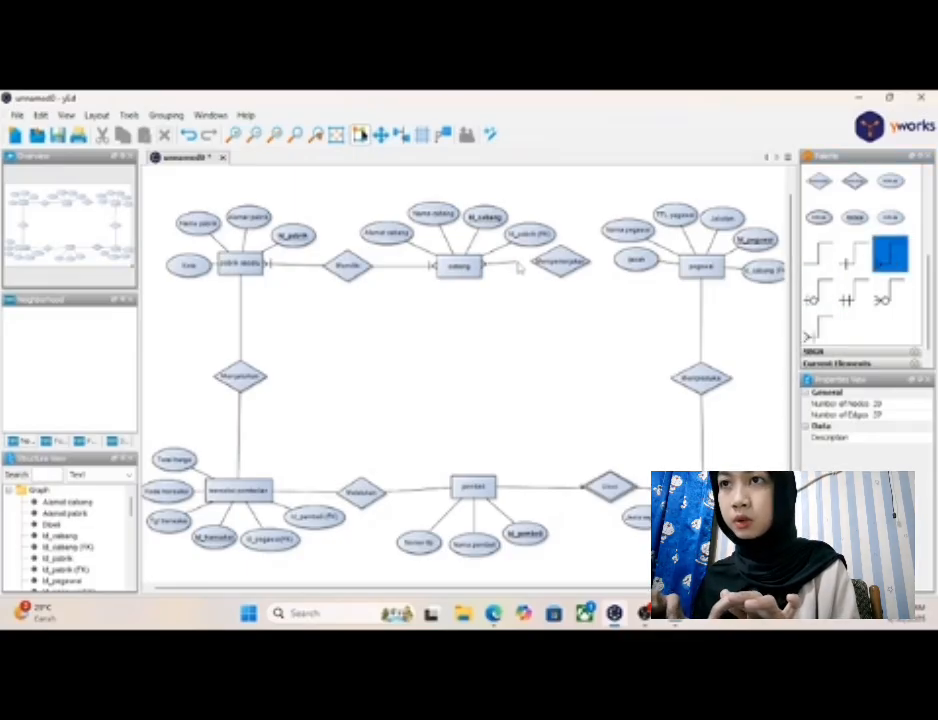
left_click_drag(533, 264, 614, 266)
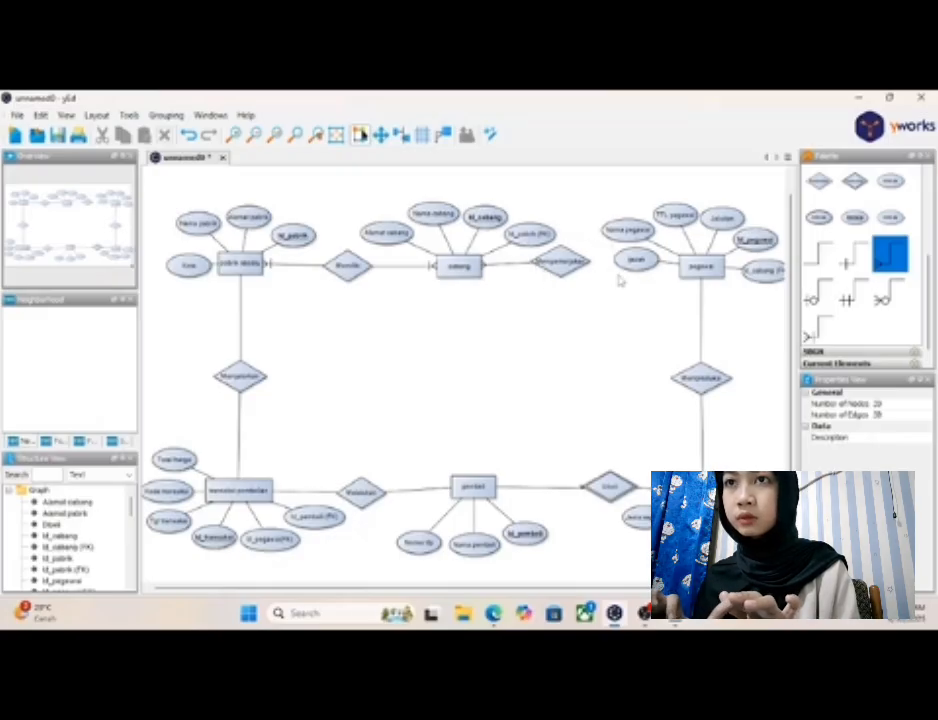
left_click(585, 267)
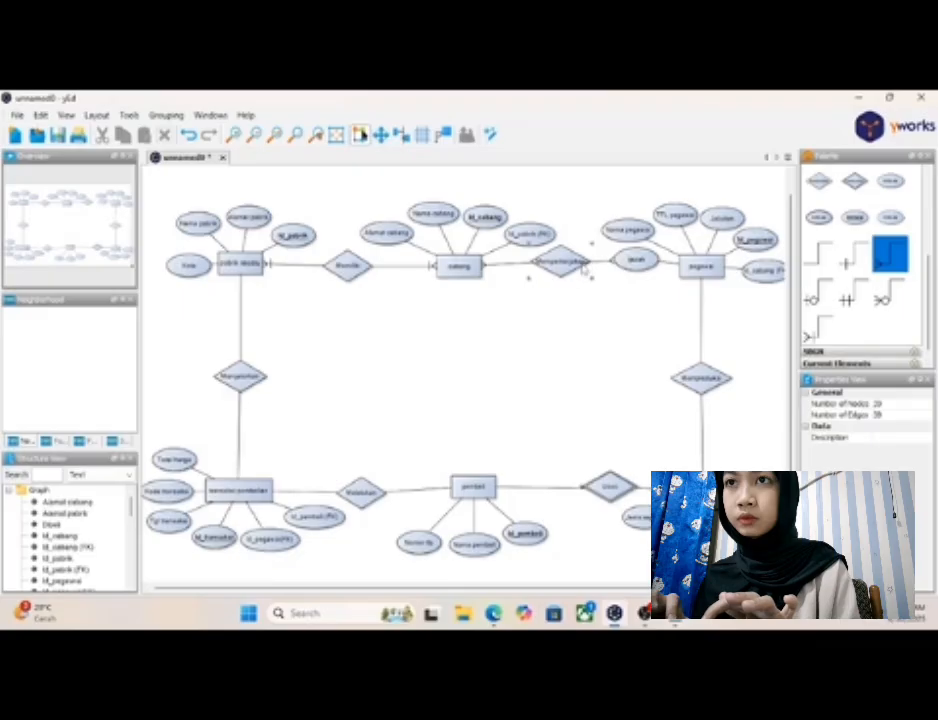
left_click(603, 323)
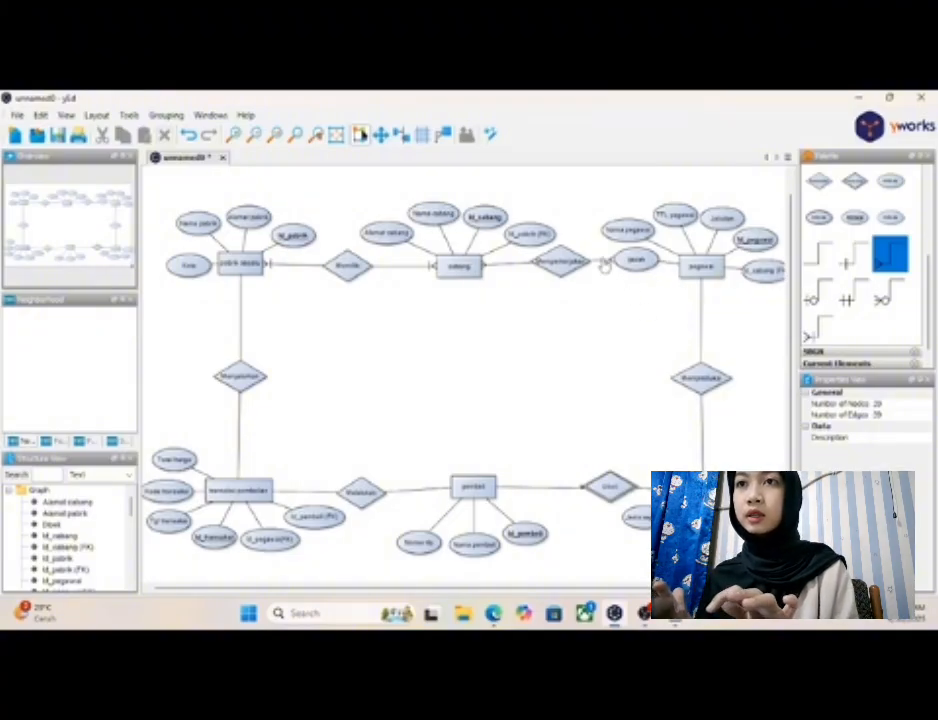
left_click(604, 263)
right_click(604, 265)
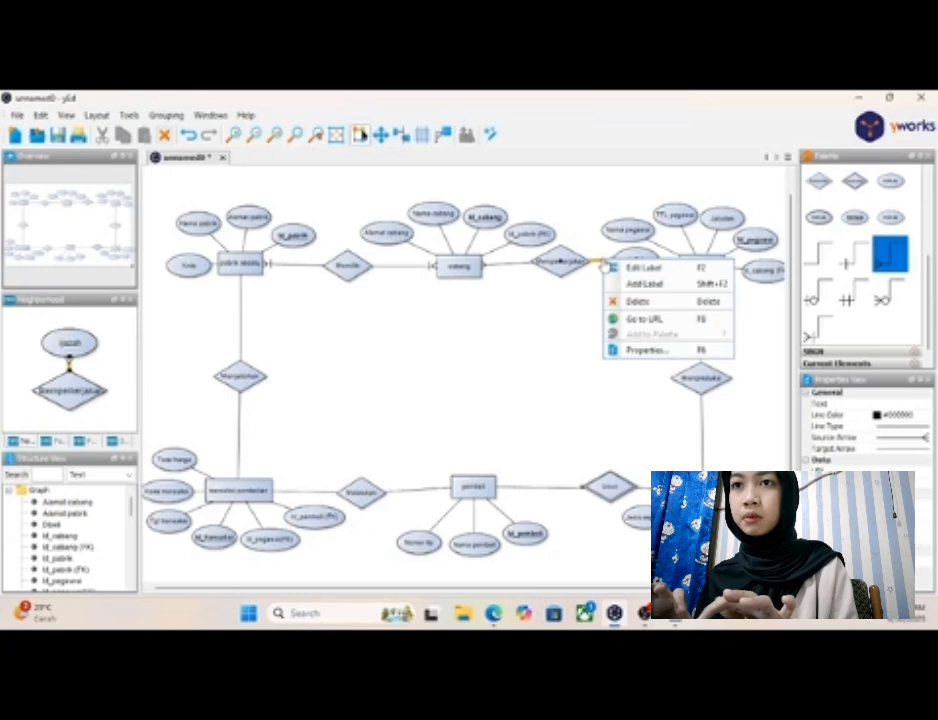
left_click(626, 301)
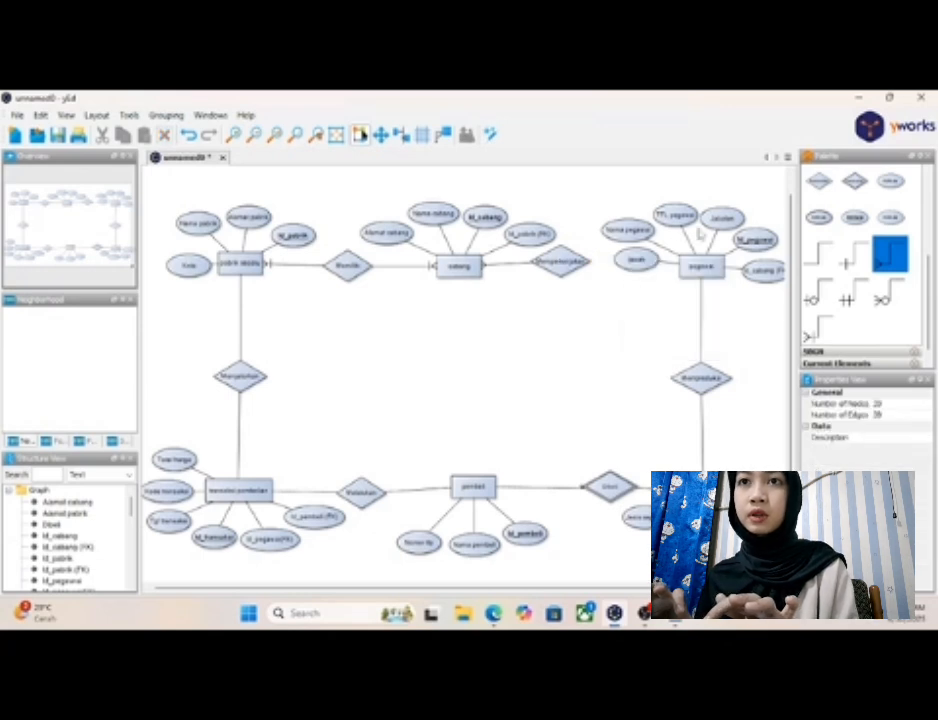
- Rearrange the six attributes of "pegawai" around its top and outer side, clearing the space between the entity and "Memperkerjakan"
left_click_drag(762, 278, 757, 309)
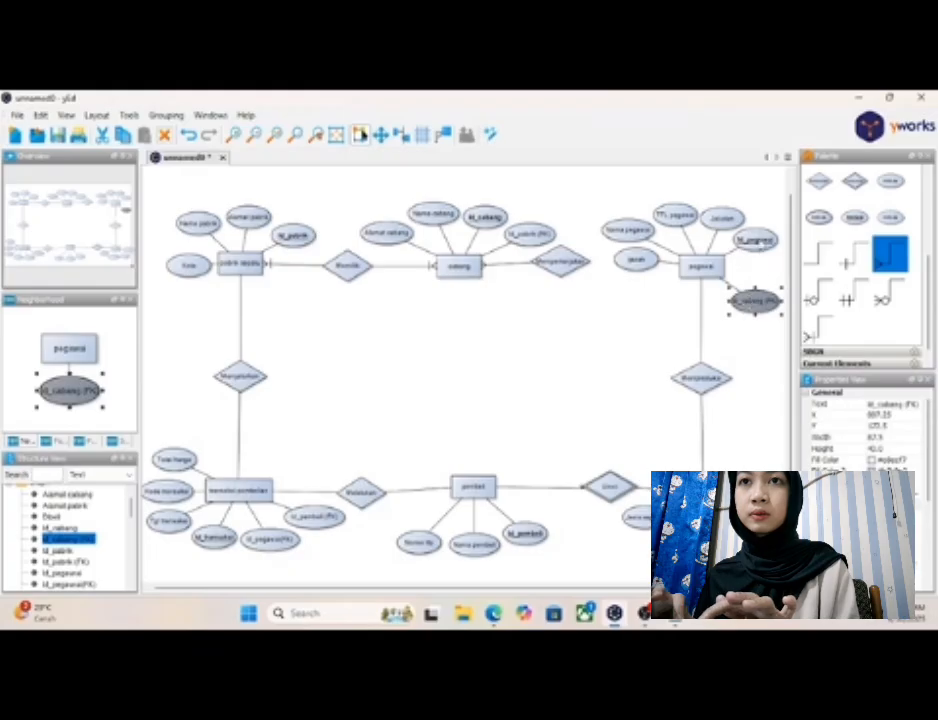
left_click_drag(754, 240, 765, 266)
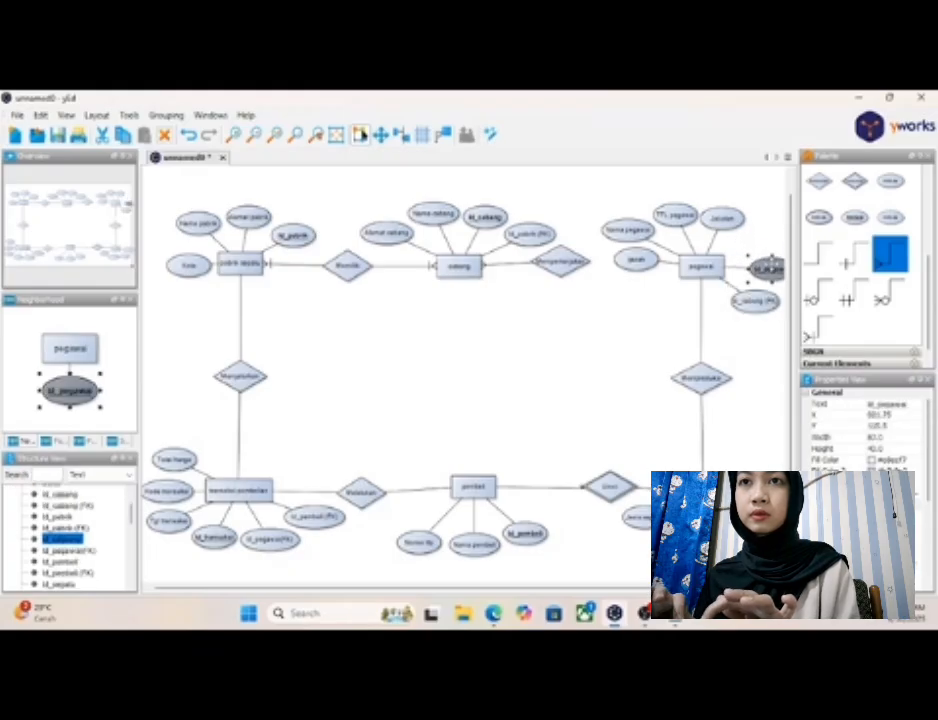
left_click_drag(724, 222, 767, 243)
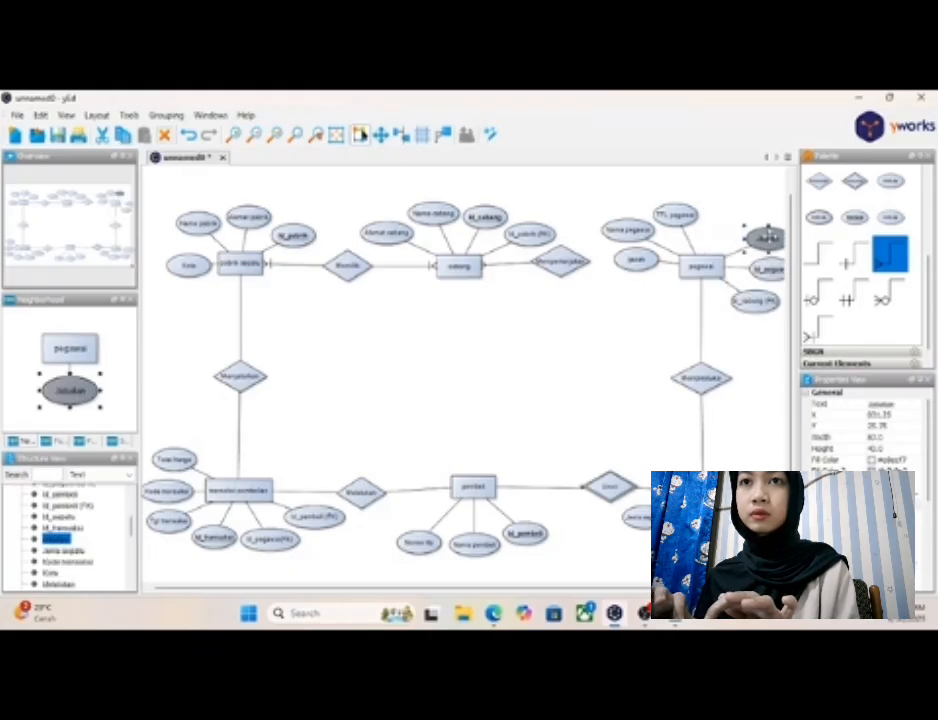
left_click_drag(676, 214, 733, 213)
left_click_drag(640, 230, 689, 213)
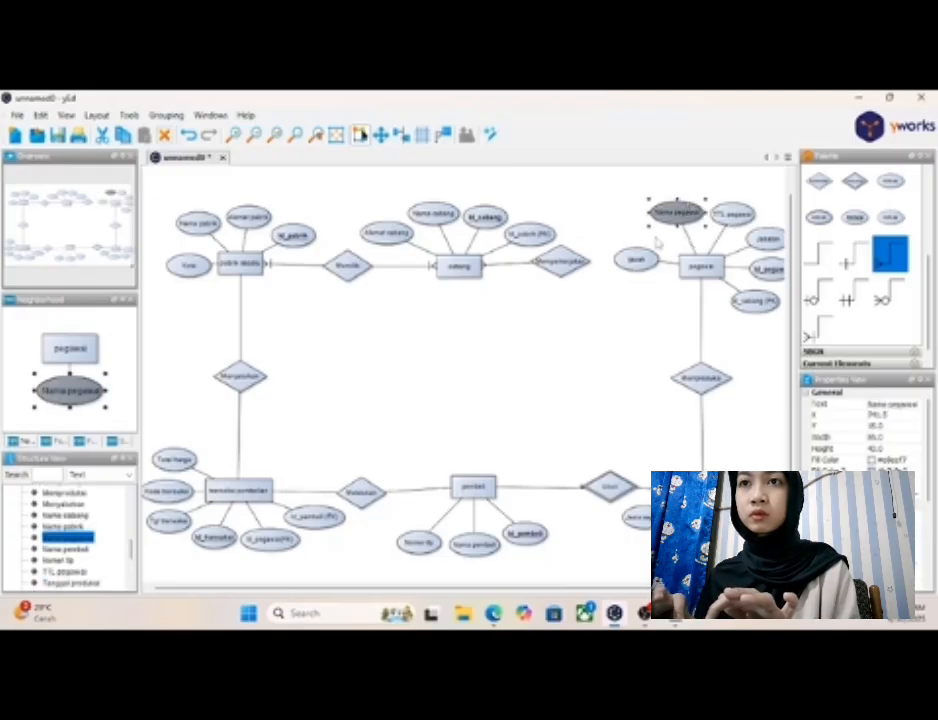
left_click_drag(634, 259, 634, 239)
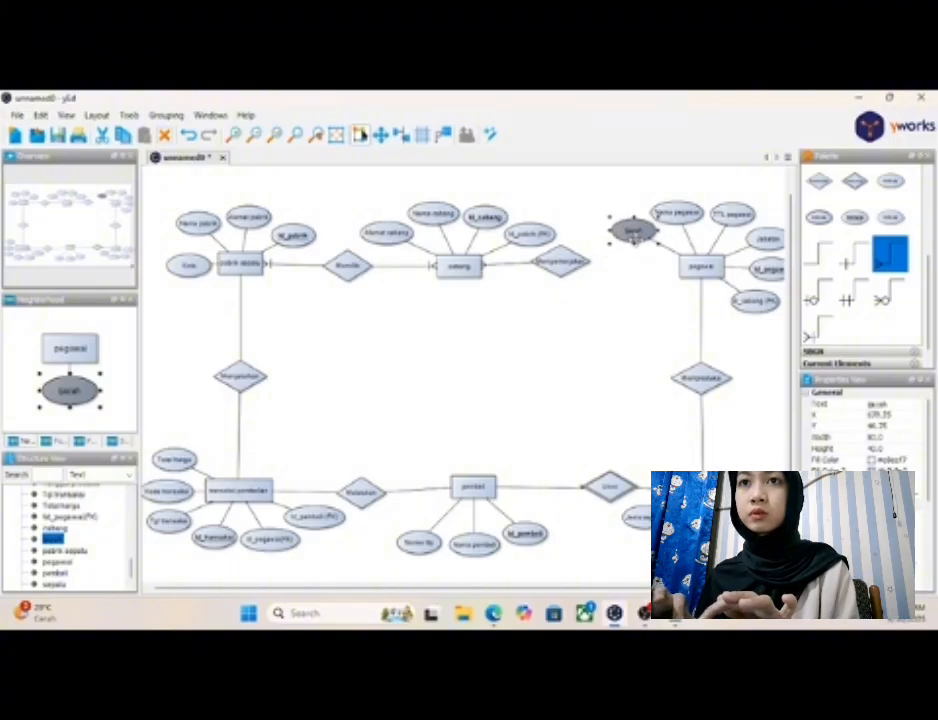
- Connect "pegawai" to "Memperkerjakan" with the many crow's-foot connector and center "Memperkerjakan" and "Memiliki" between their entities
left_click(668, 281)
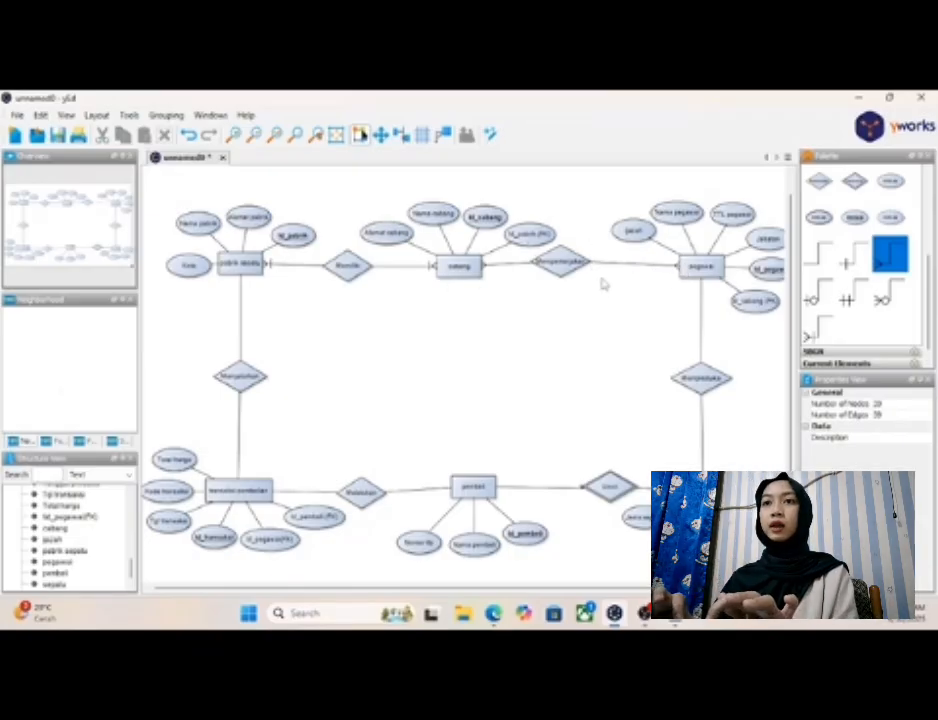
left_click(560, 271)
left_click_drag(560, 271, 589, 268)
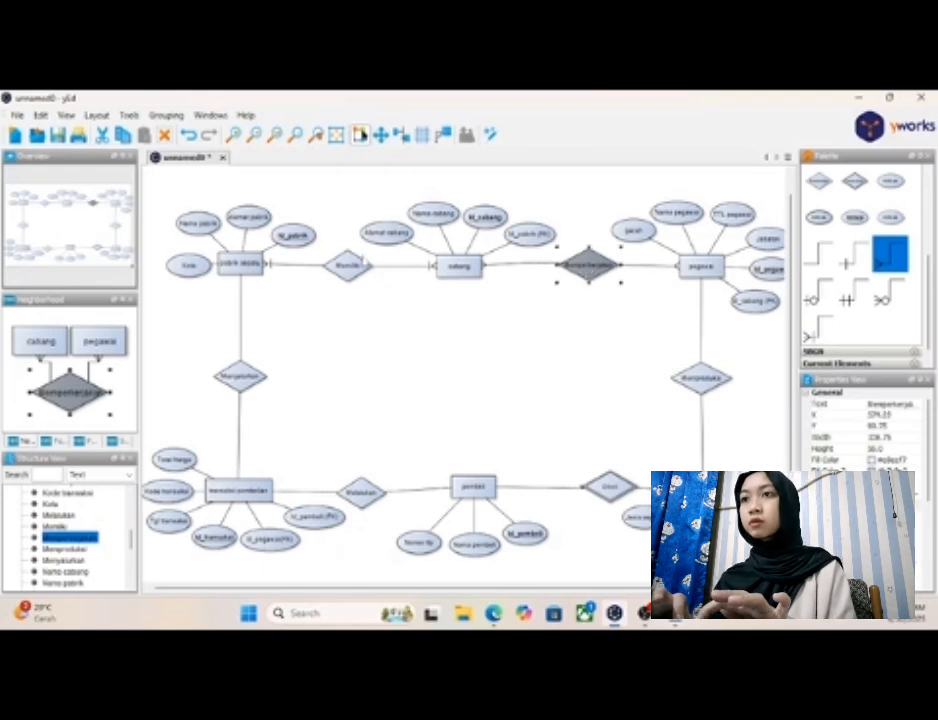
left_click(353, 268)
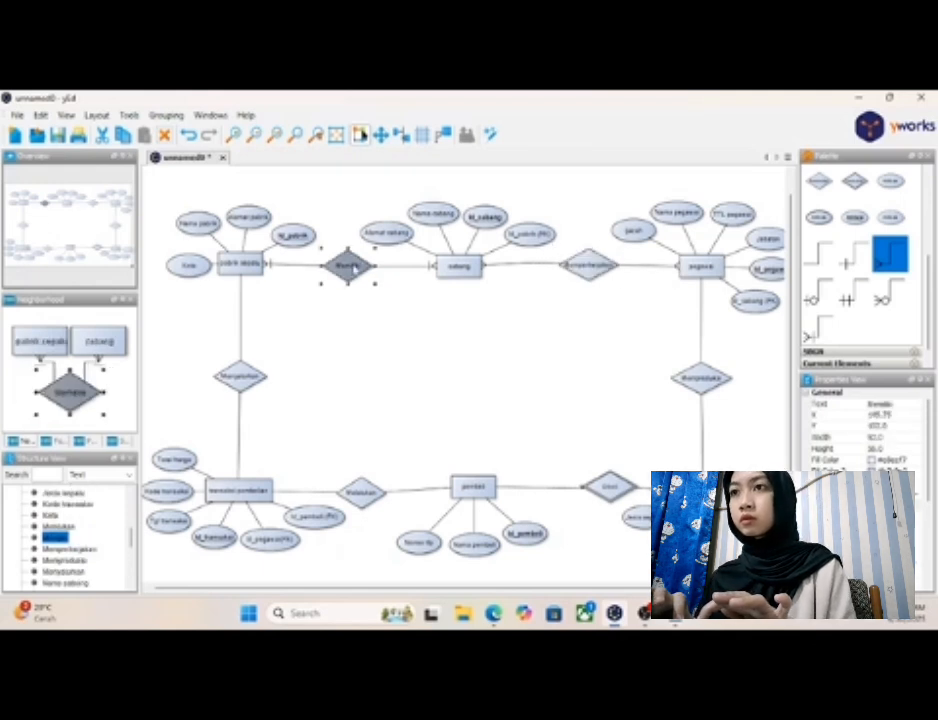
left_click_drag(355, 267, 341, 263)
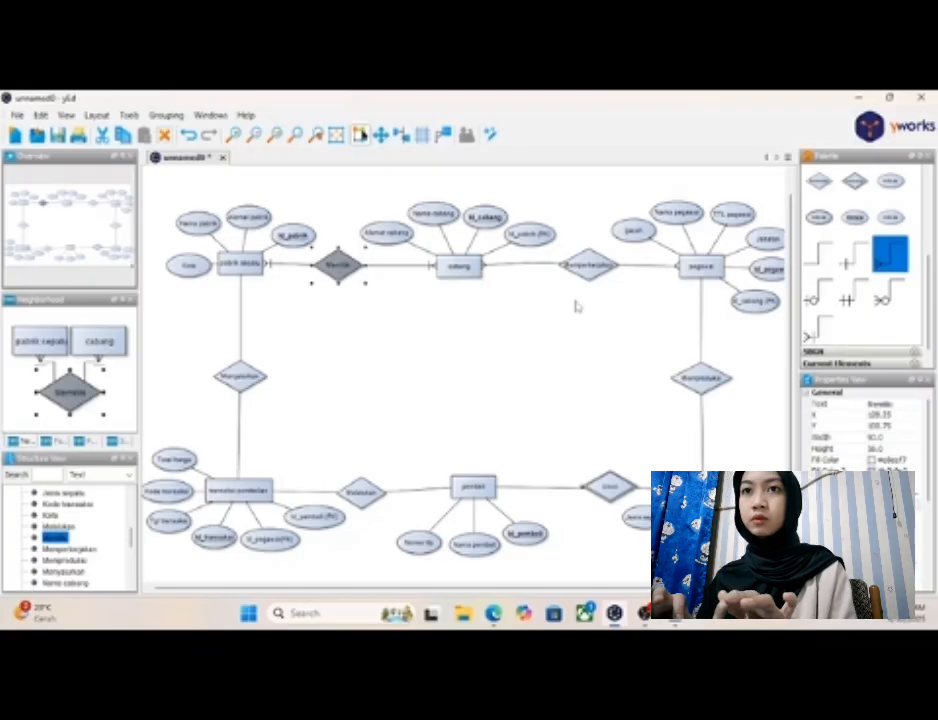
left_click(490, 329)
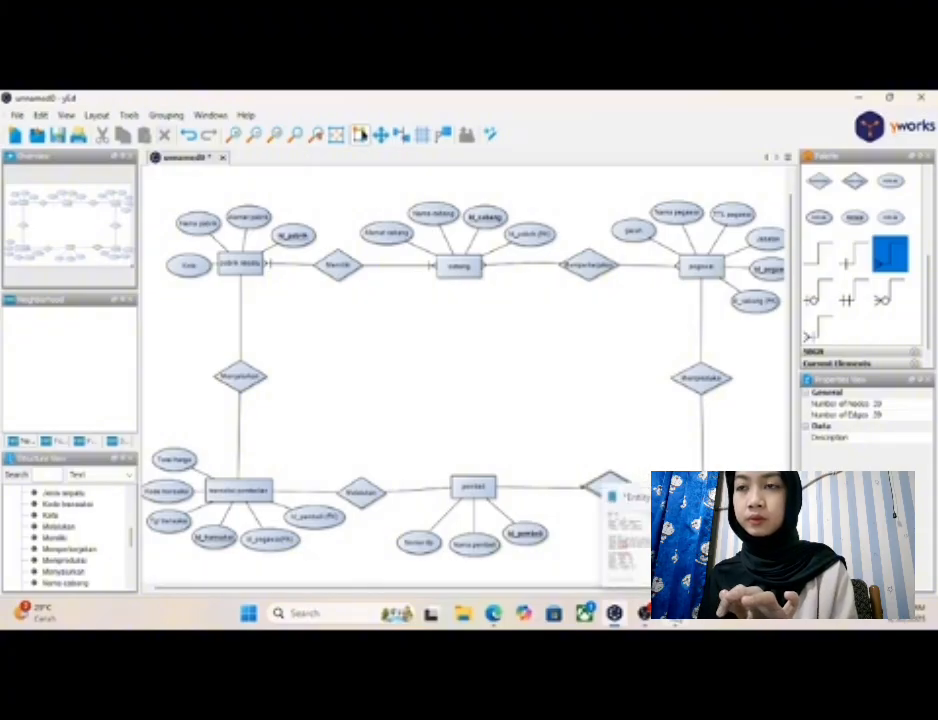
- Check the pegawai–sepatu cardinality in Notepad and replace the plain "pegawai"–"Memproduksi" connector in yEd with the one-to-many crow's-foot connector
left_click(675, 613)
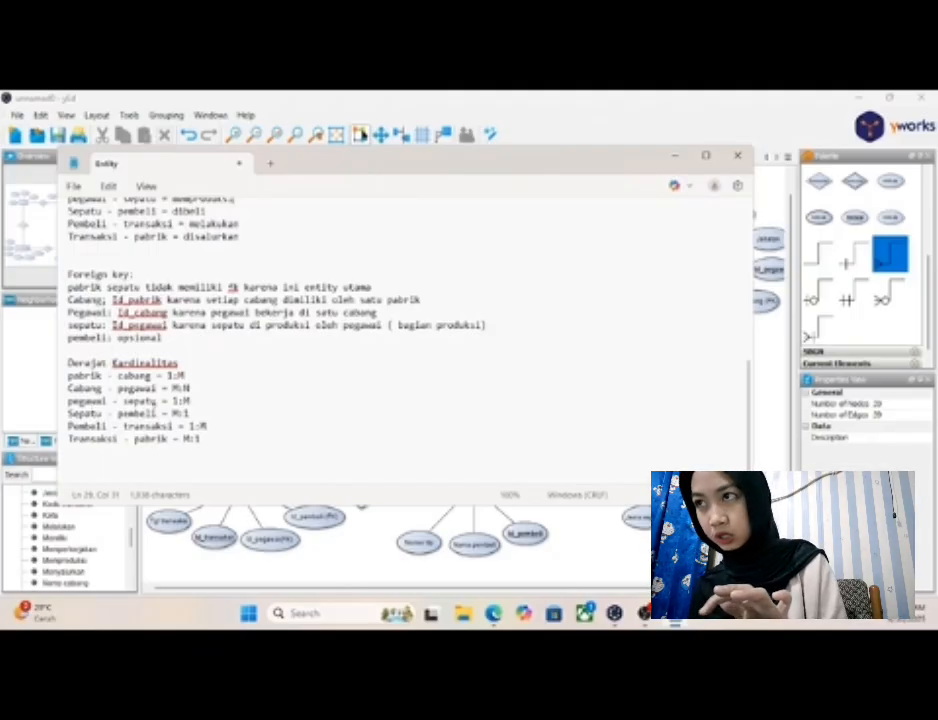
left_click(675, 156)
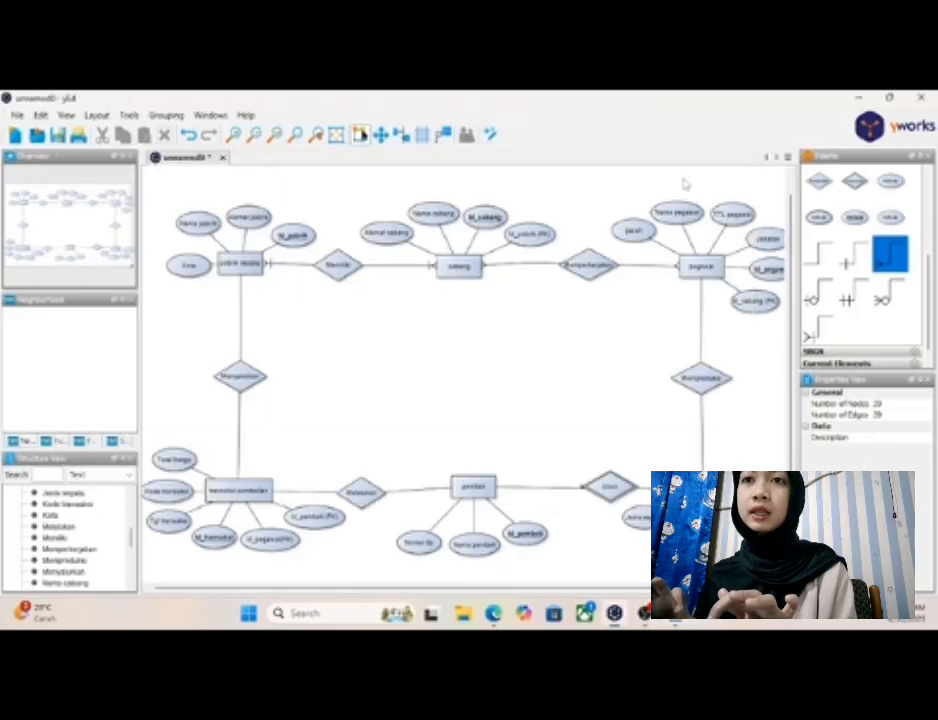
left_click(701, 326)
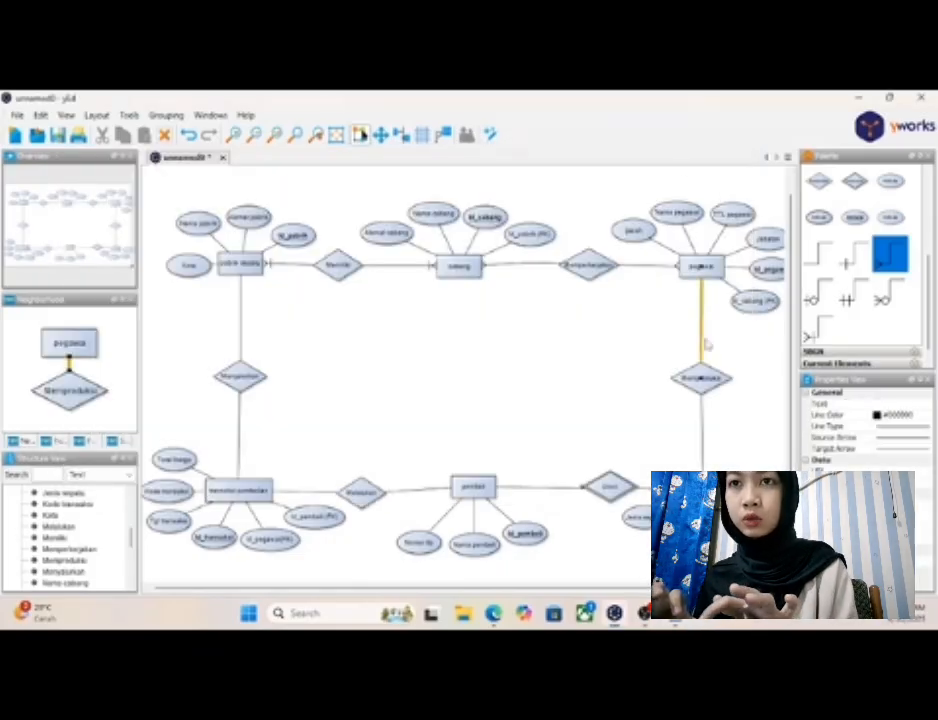
right_click(704, 342)
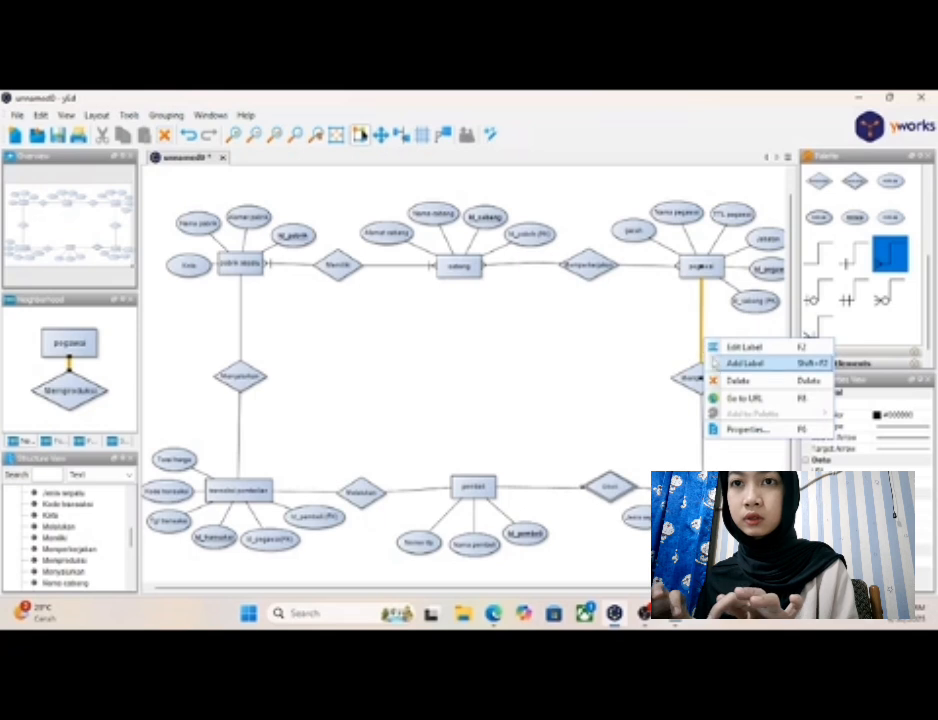
left_click(738, 380)
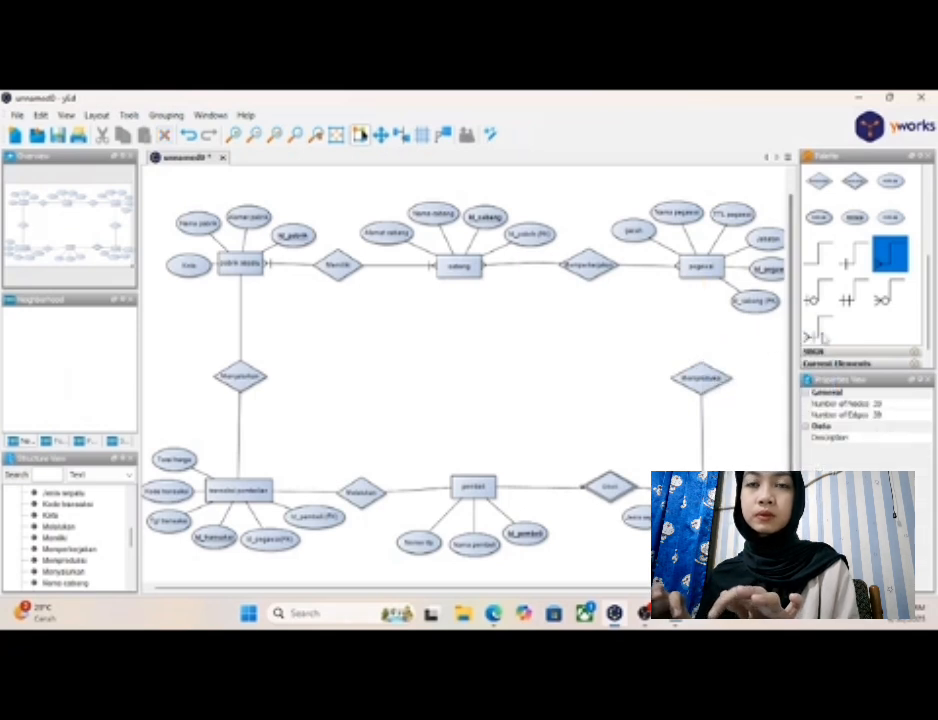
left_click(820, 330)
left_click_drag(702, 274, 702, 368)
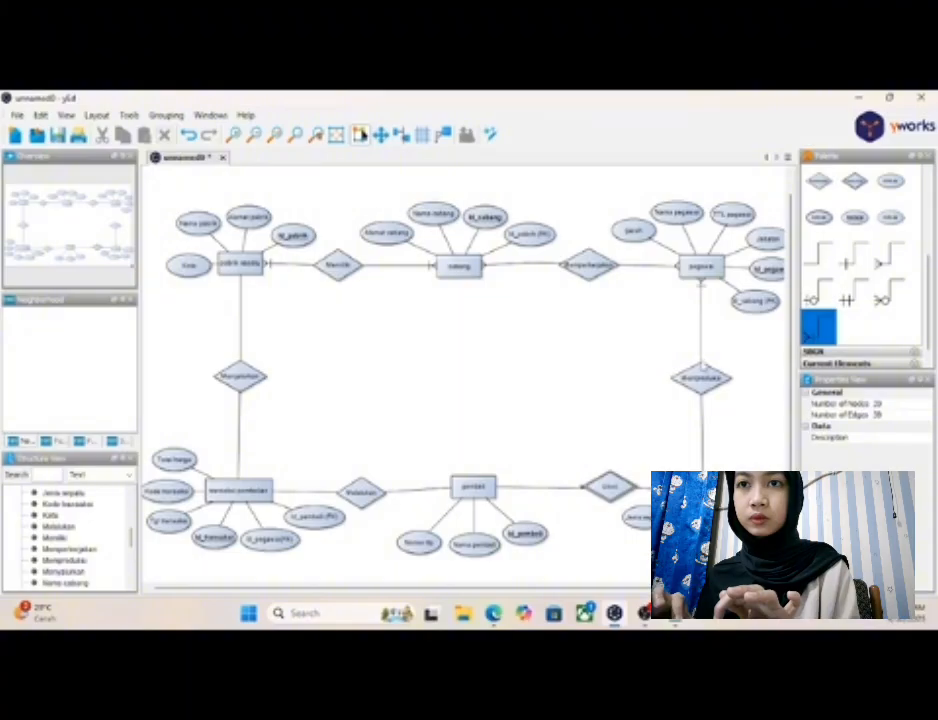
left_click(705, 382)
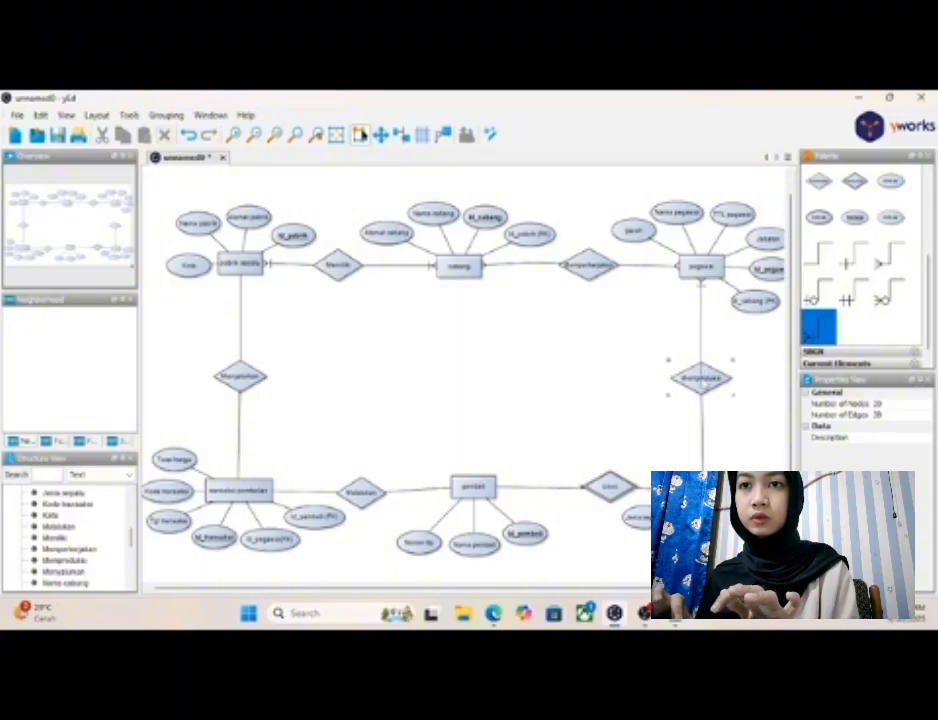
- Replace the plain connector between "Memproduksi" and "sepatu" with the one-to-many crow's-foot connector
left_click(703, 410)
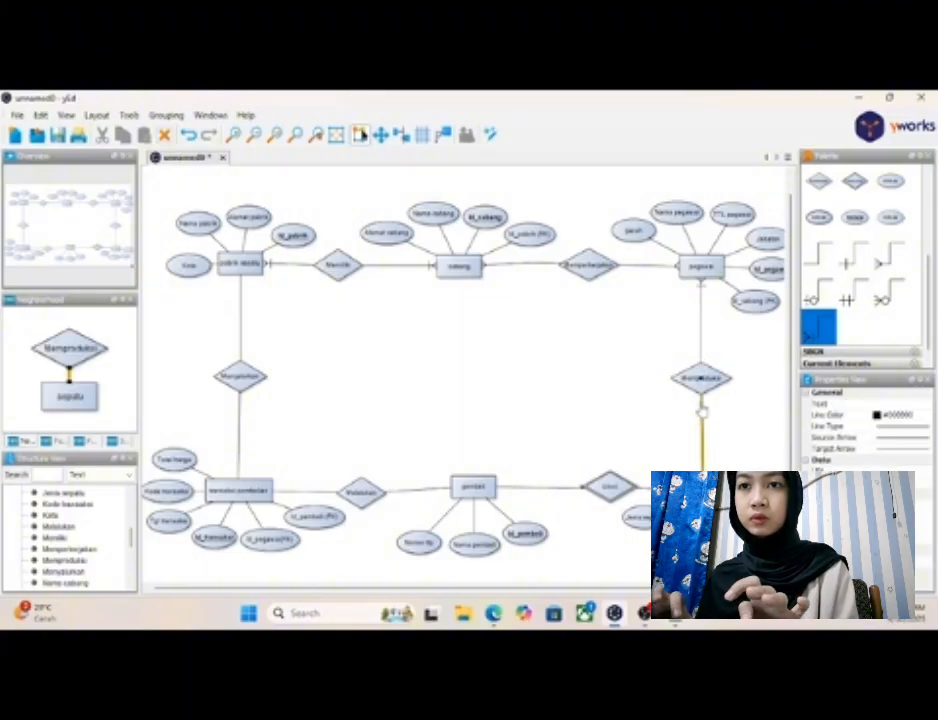
right_click(703, 410)
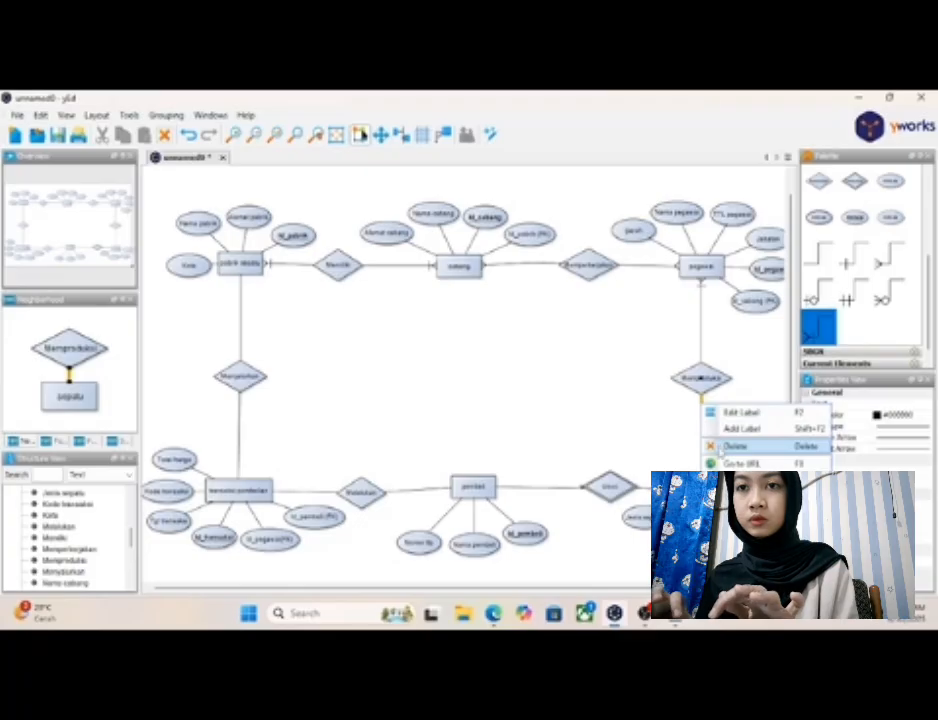
left_click(734, 446)
left_click(705, 395)
left_click(705, 391)
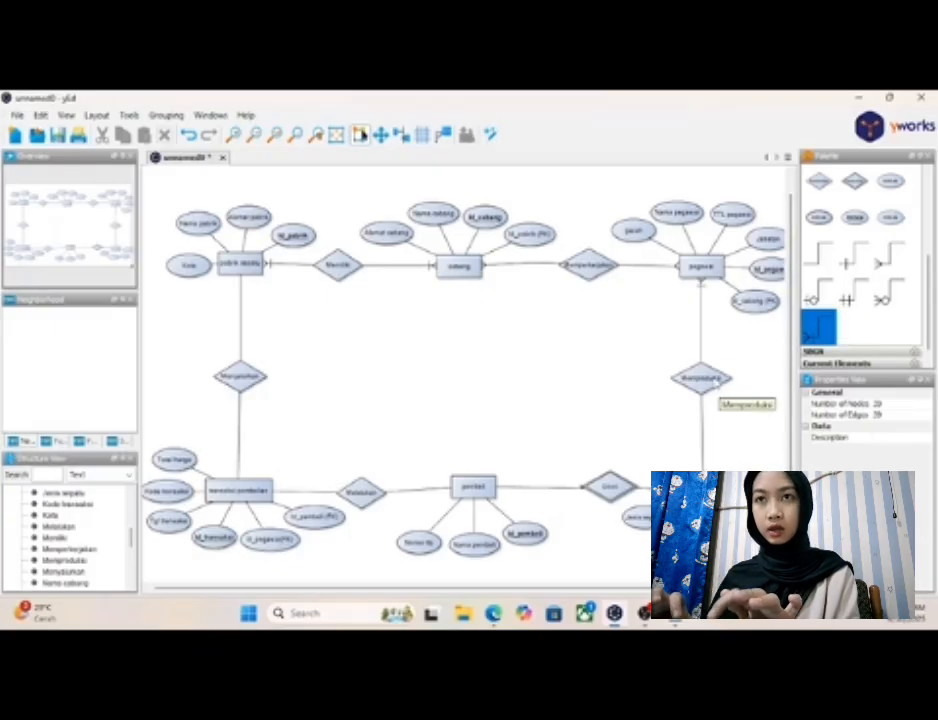
- Nudge the "Memproduksi" relationship slightly sideways to line it up vertically with "pegawai" and "sepatu"
left_click(714, 380)
left_click(714, 380)
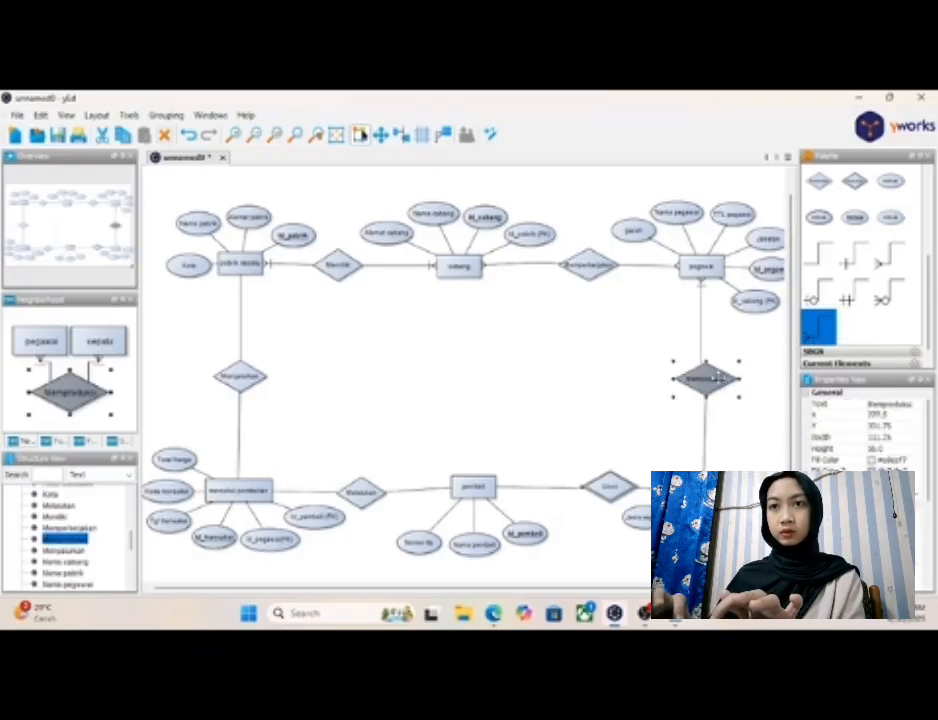
left_click_drag(714, 378, 716, 381)
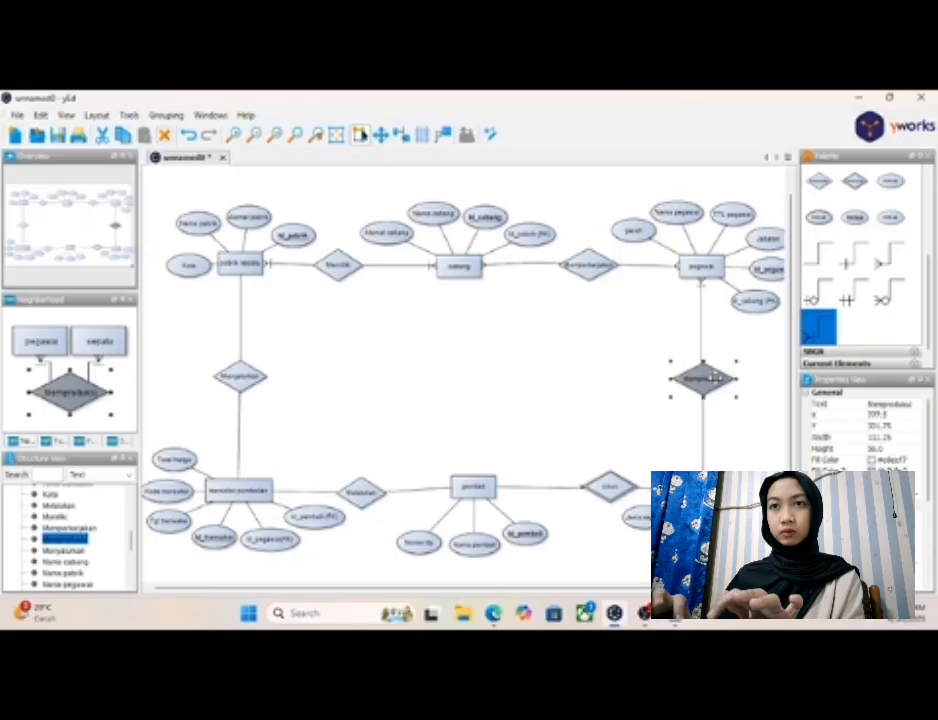
left_click(740, 466)
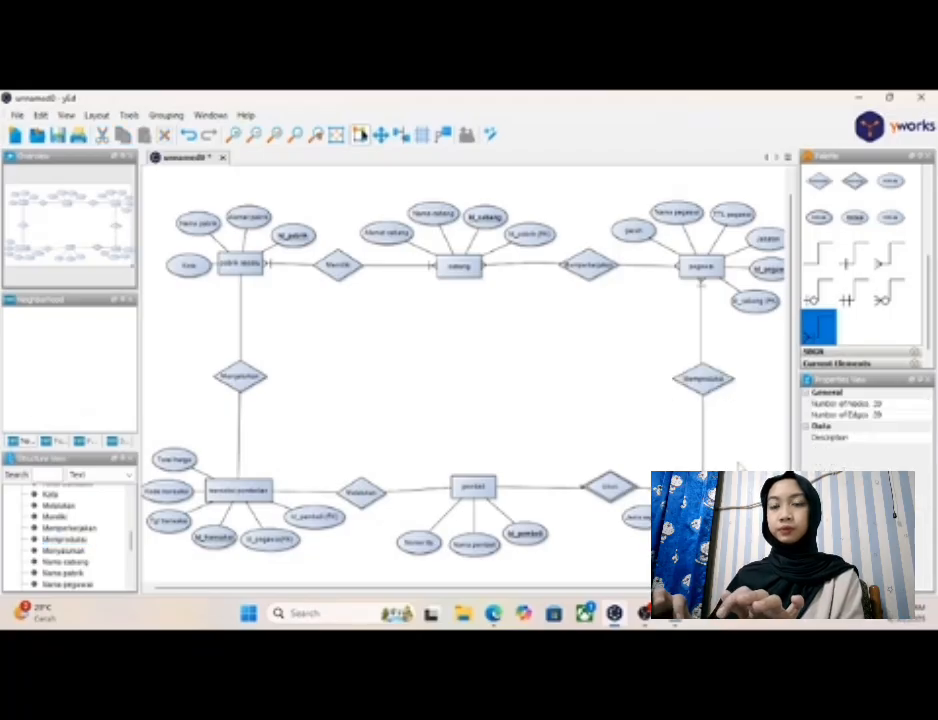
- Center the "Dibeli" relationship between "pembeli" and "sepatu" and check the sepatu–pembeli cardinality in Notepad
left_click_drag(613, 487, 585, 486)
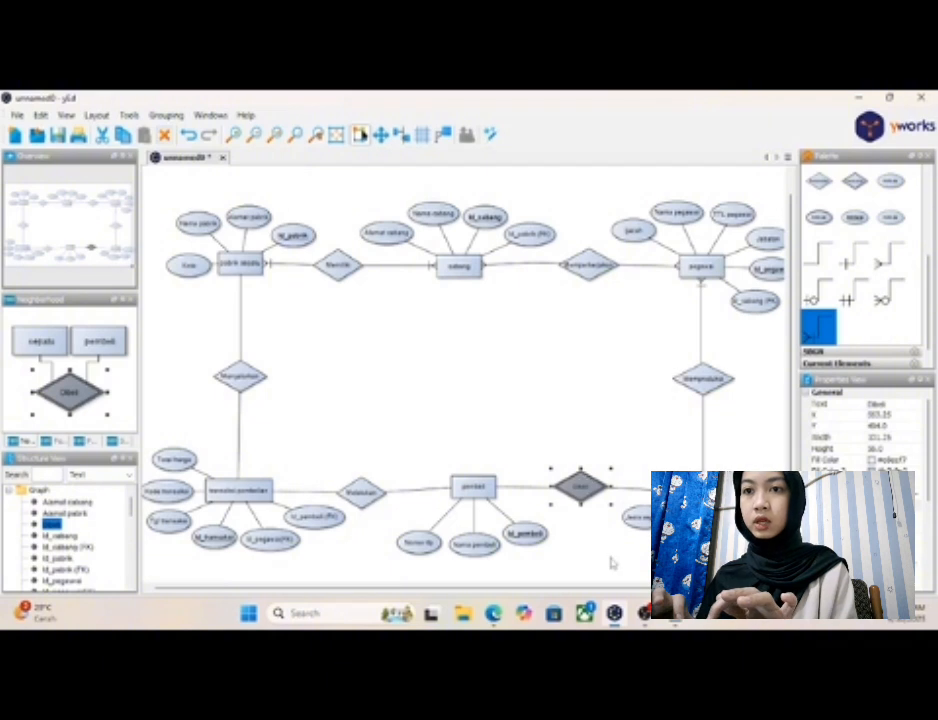
left_click(718, 444)
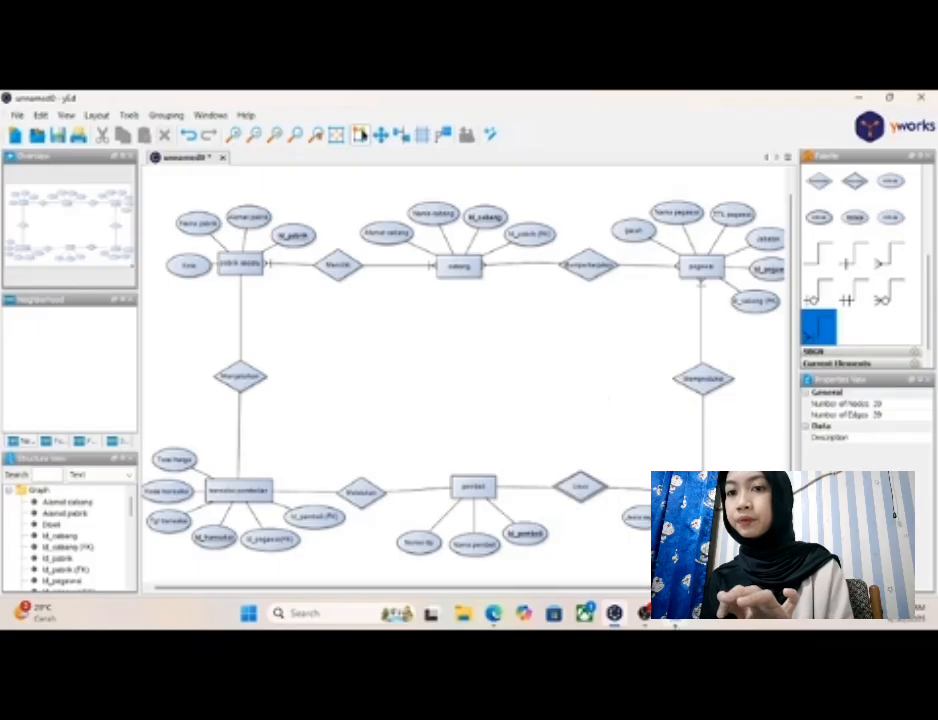
key("alt+Tab")
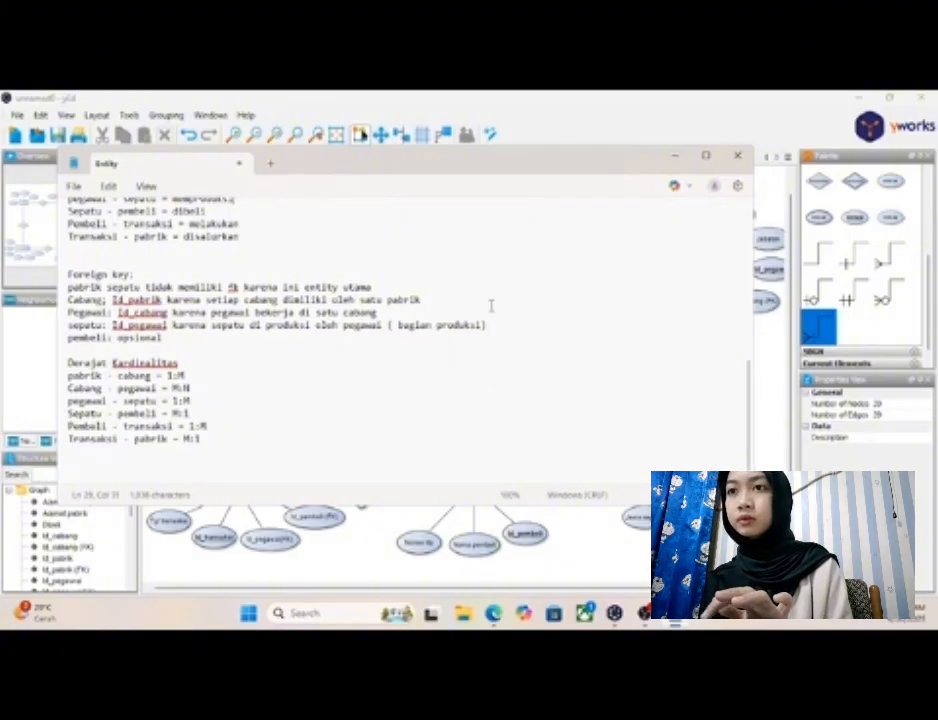
left_click(677, 160)
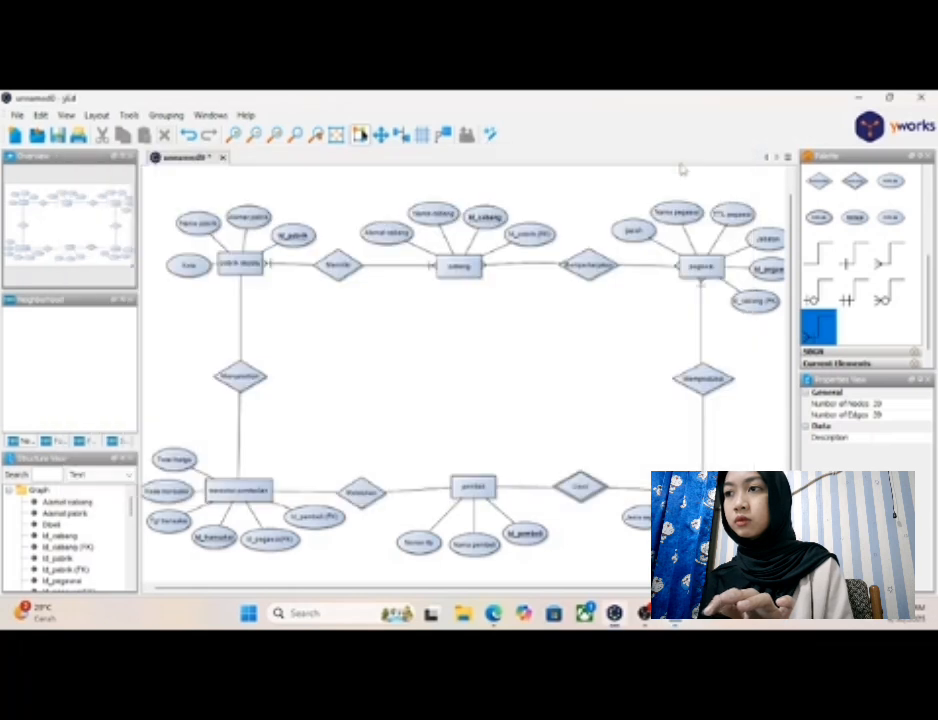
- Delete the plain connectors linking "Dibeli" to "sepatu" and to "pembeli" in yEd
left_click(628, 490)
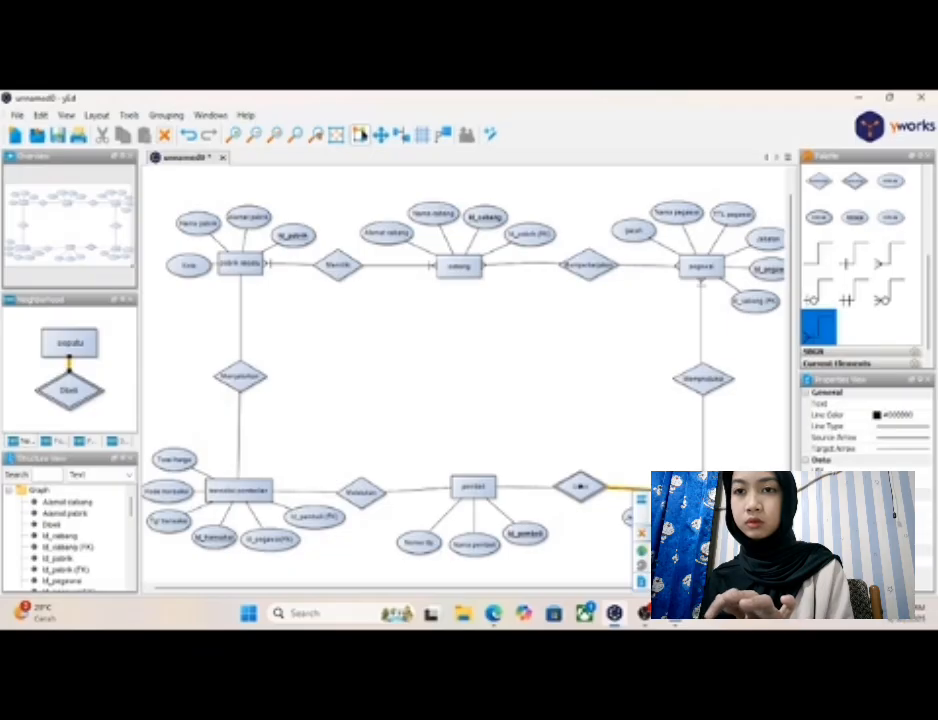
left_click(540, 502)
left_click(533, 494)
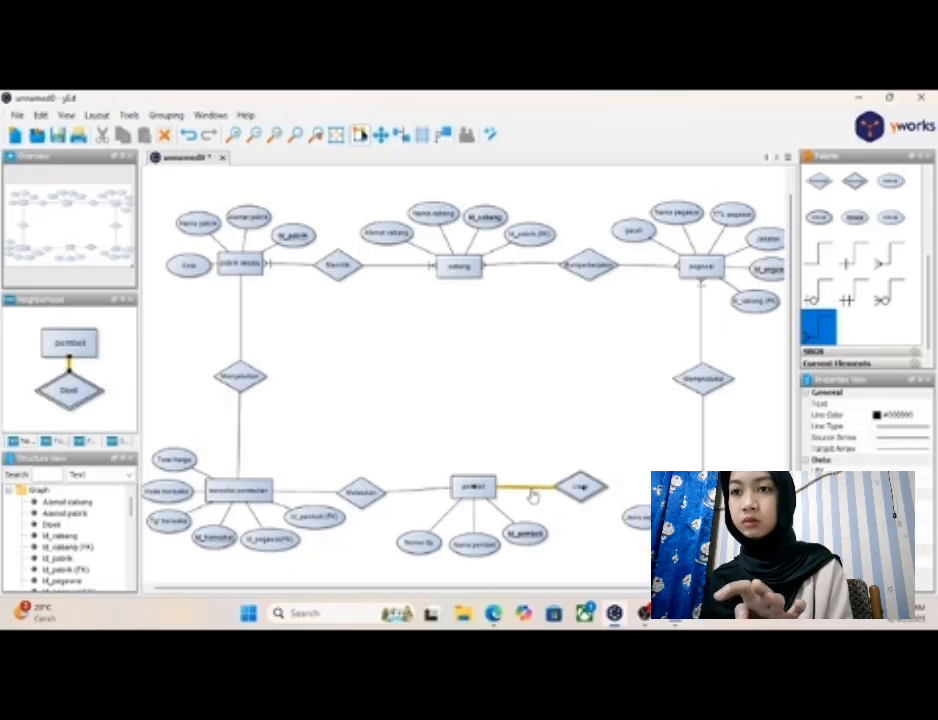
right_click(533, 496)
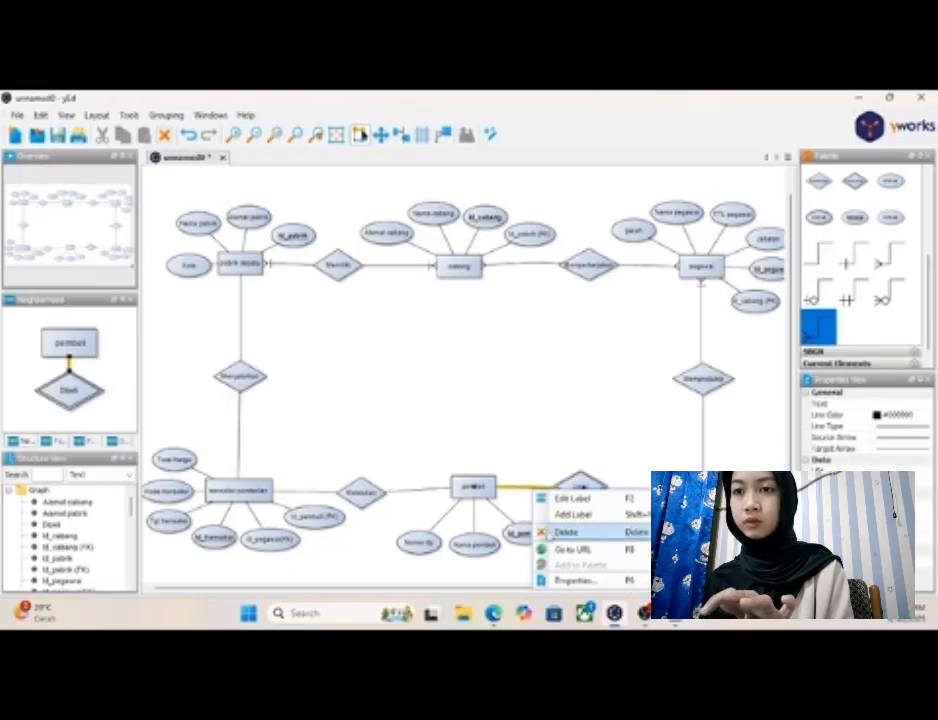
left_click(566, 532)
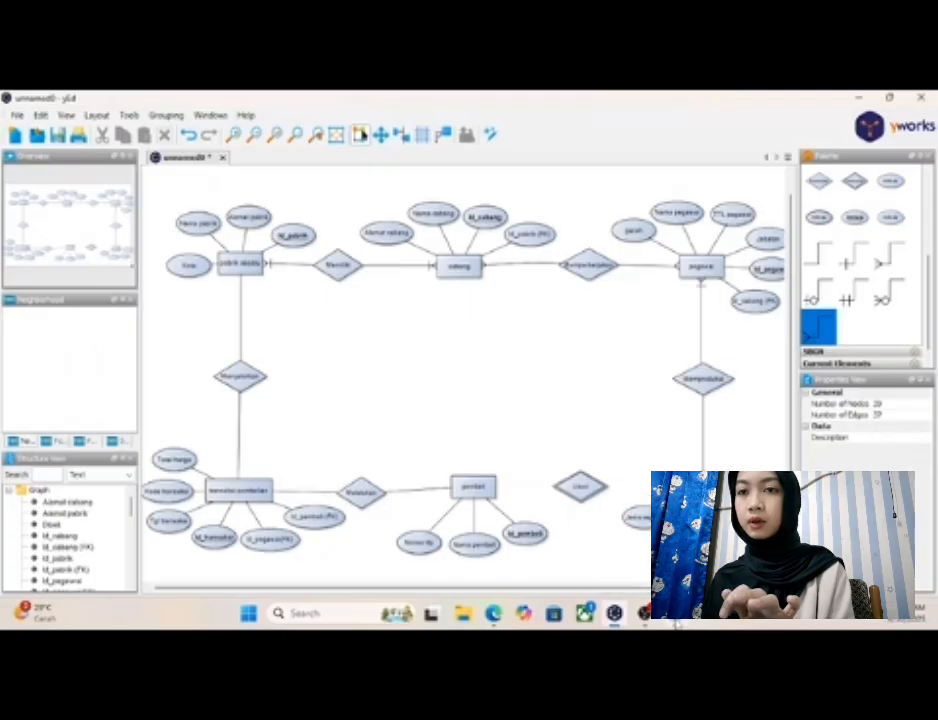
- Recheck the sepatu–pembeli cardinality in Notepad and connect "sepatu" and "Dibeli" in yEd with the many crow's-foot connector
left_click(677, 622)
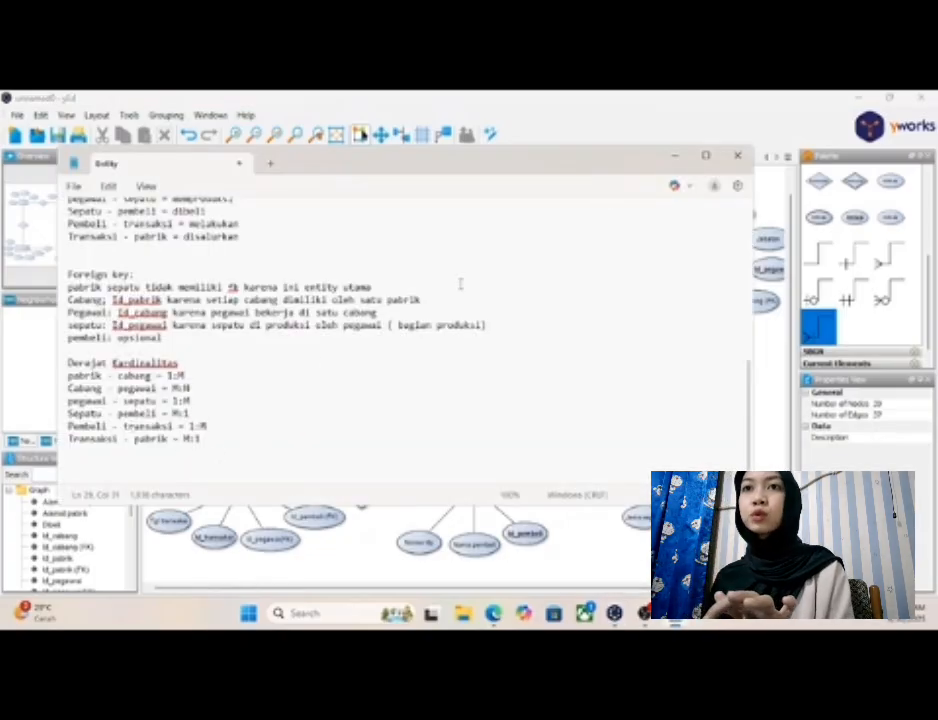
left_click(677, 157)
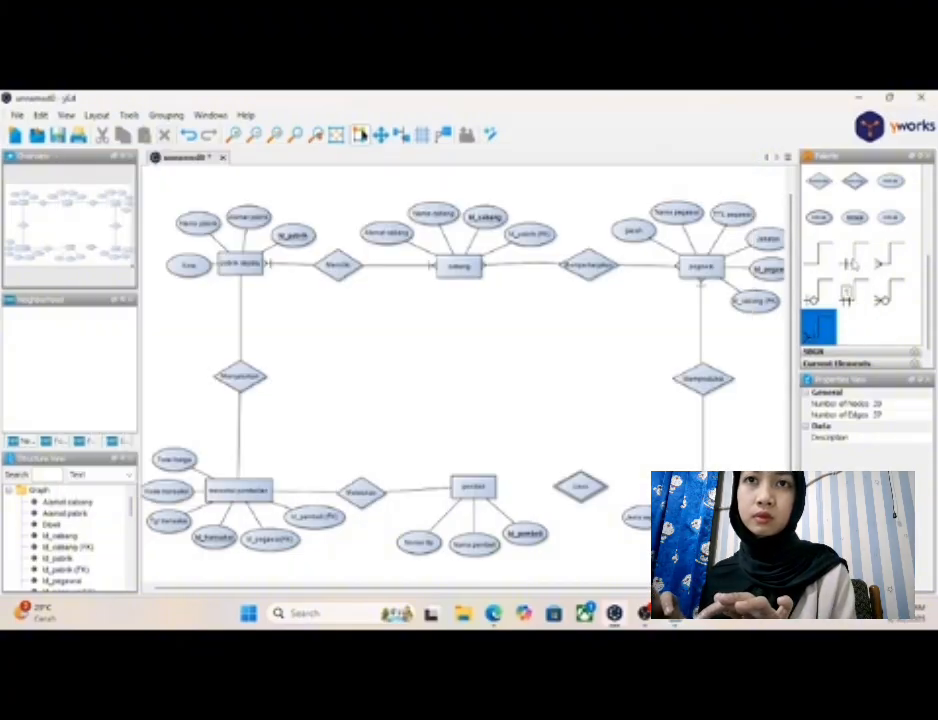
left_click(889, 256)
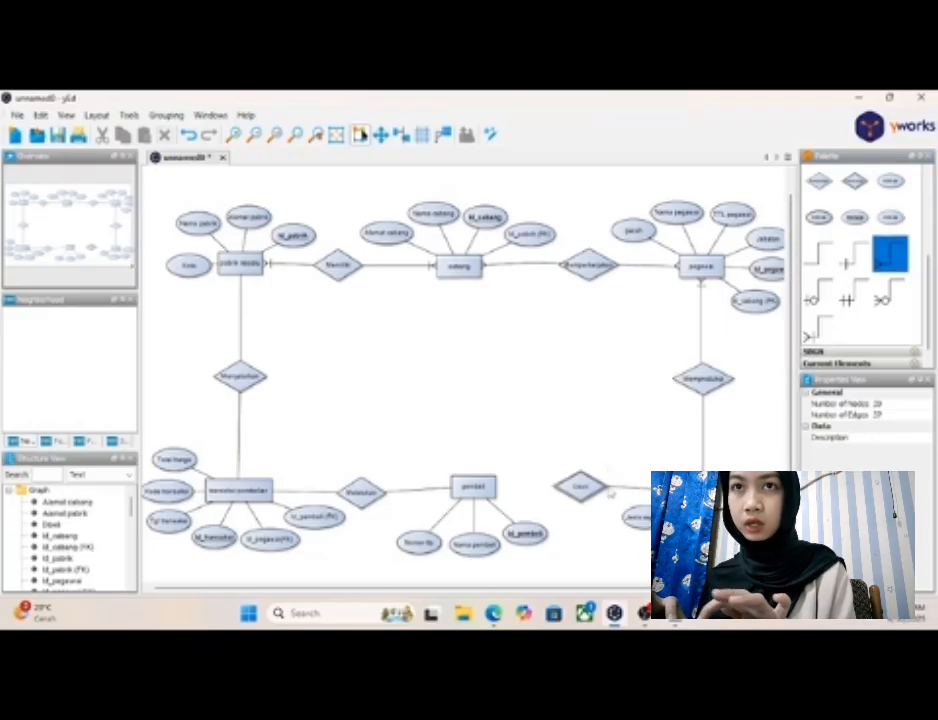
left_click_drag(582, 487, 775, 370)
- Connect "pembeli" to the "Dibeli" relationship with the plain connector
left_click(815, 258)
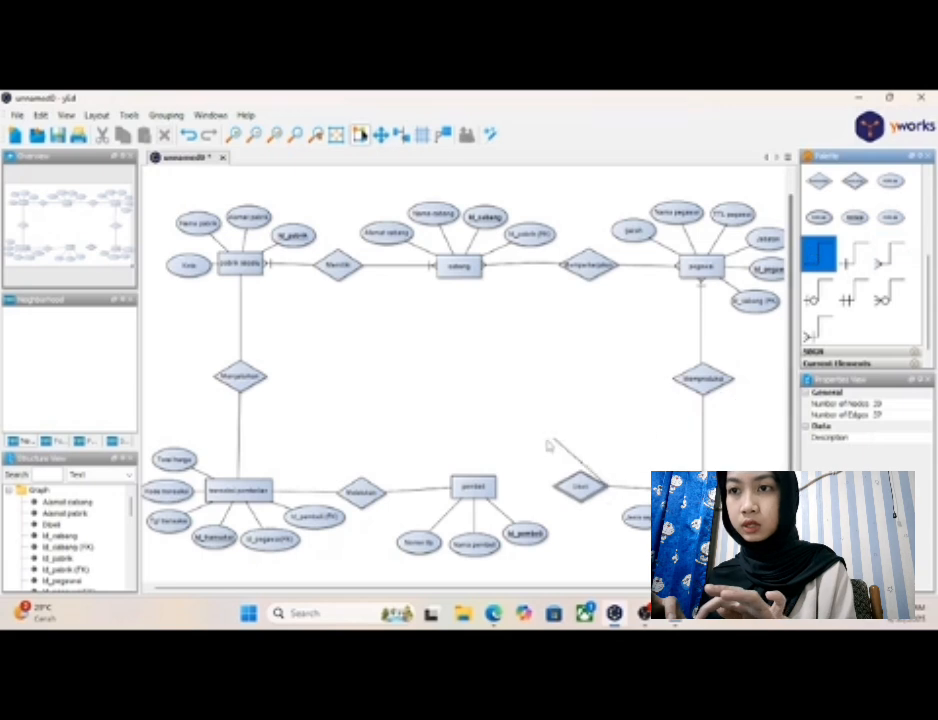
left_click(584, 496)
left_click(585, 496)
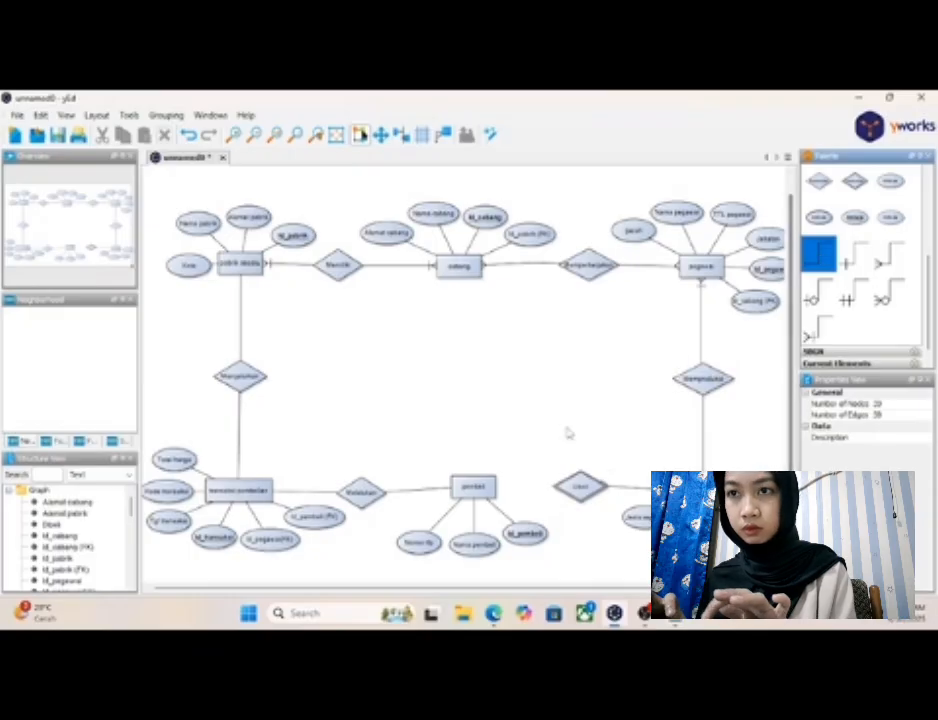
left_click_drag(494, 490, 577, 492)
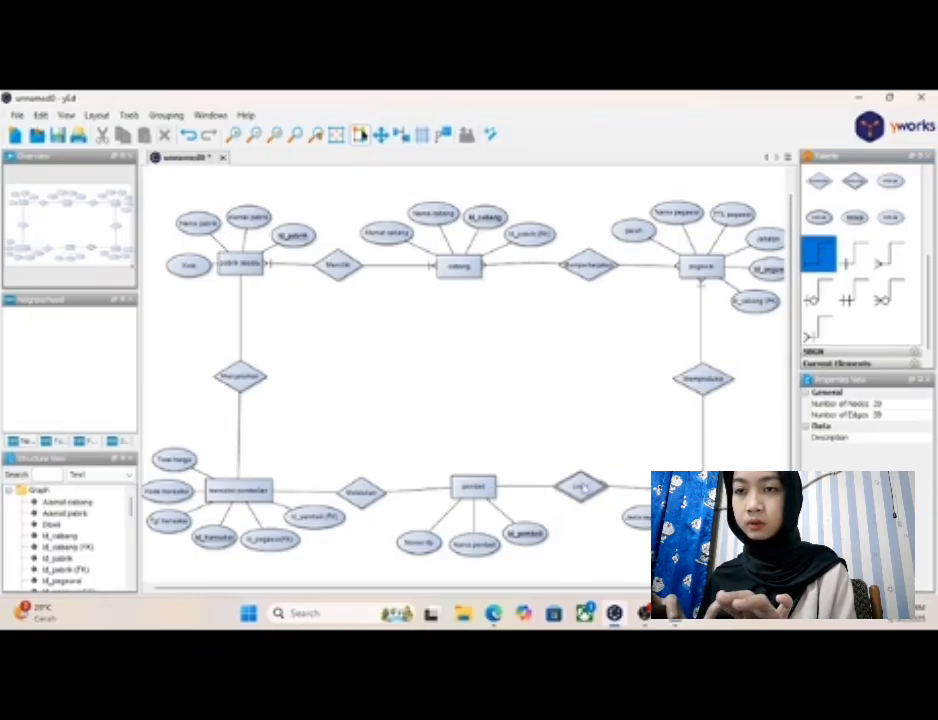
- Nudge "Dibeli" and "sepatu" into line with "pembeli", and center "Melakukan" between "transaksi pembelian" and "pembeli"
left_click(583, 489)
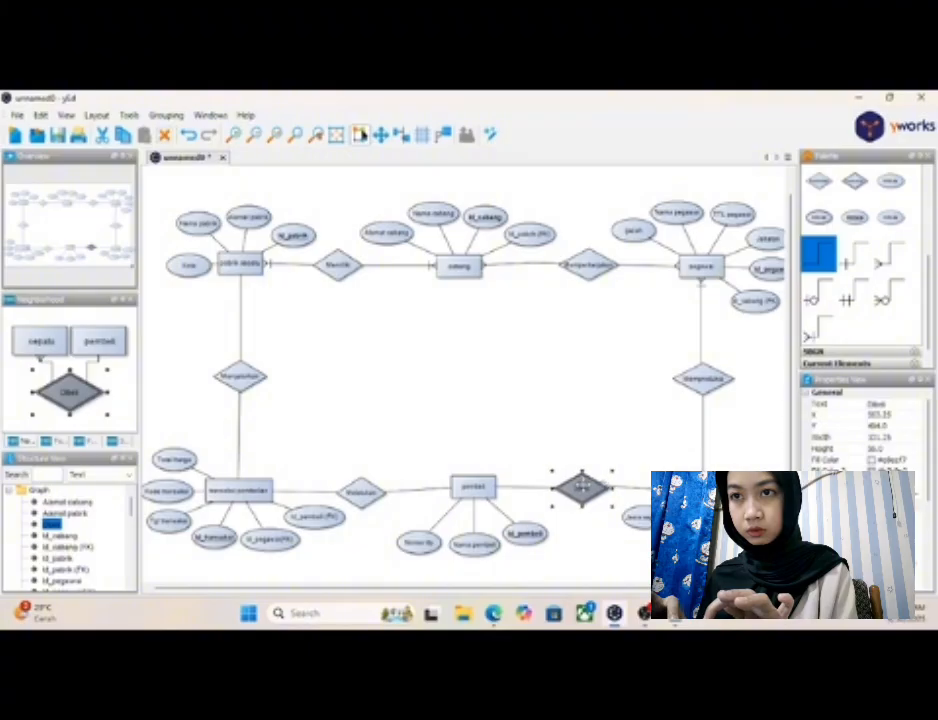
left_click(606, 530)
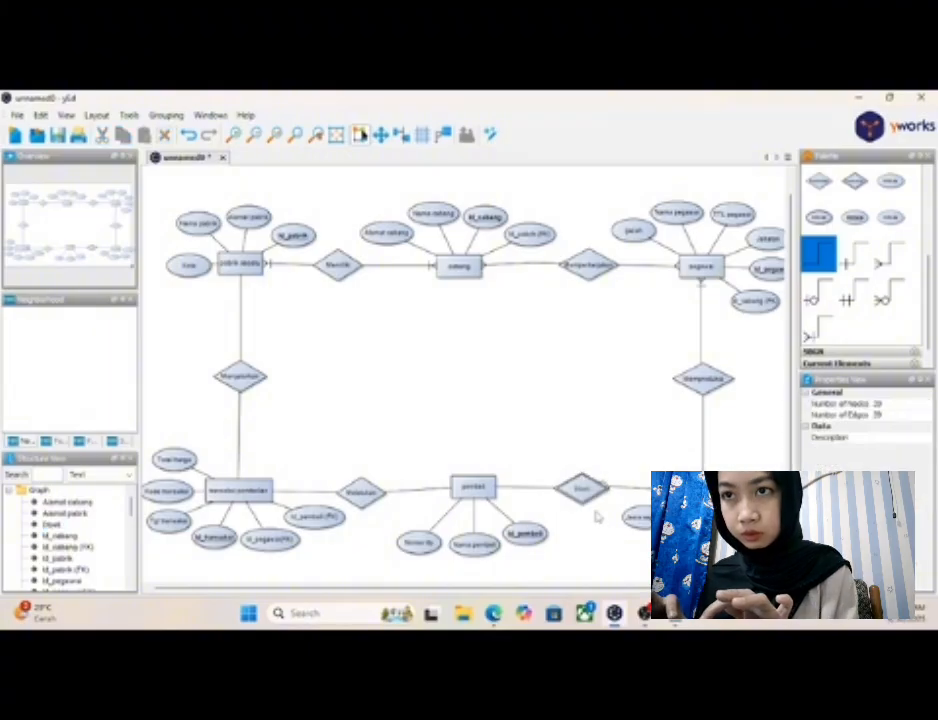
left_click(586, 500)
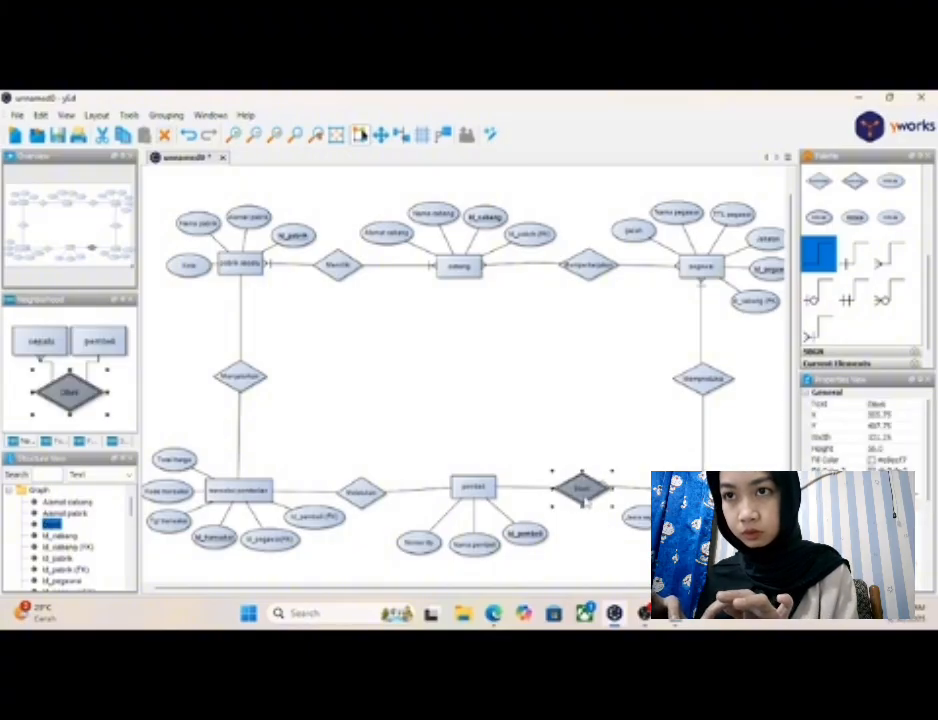
left_click_drag(586, 501, 582, 493)
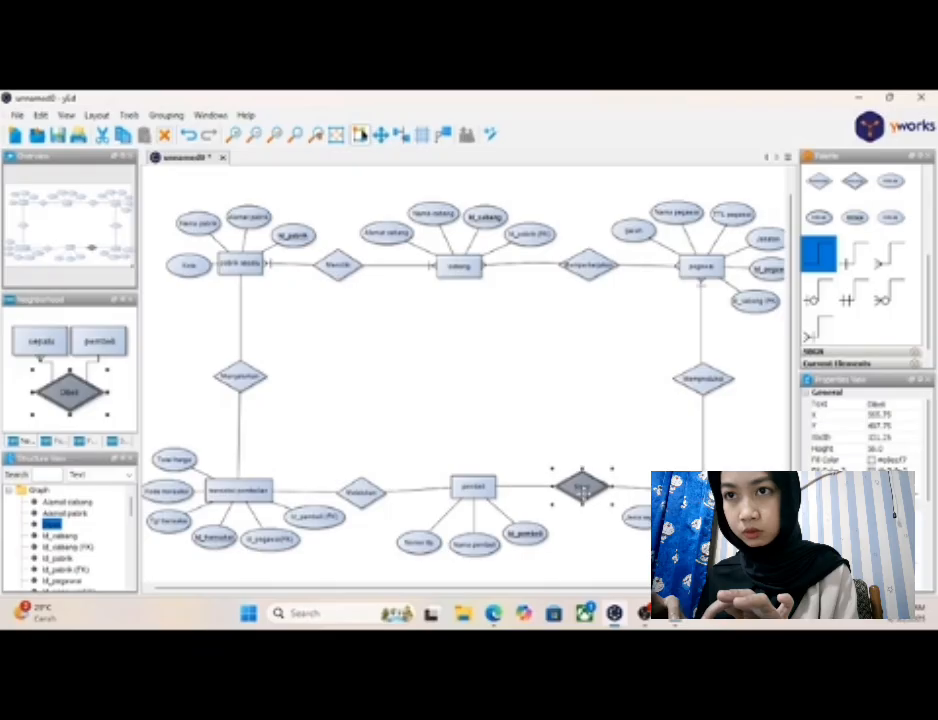
left_click(604, 537)
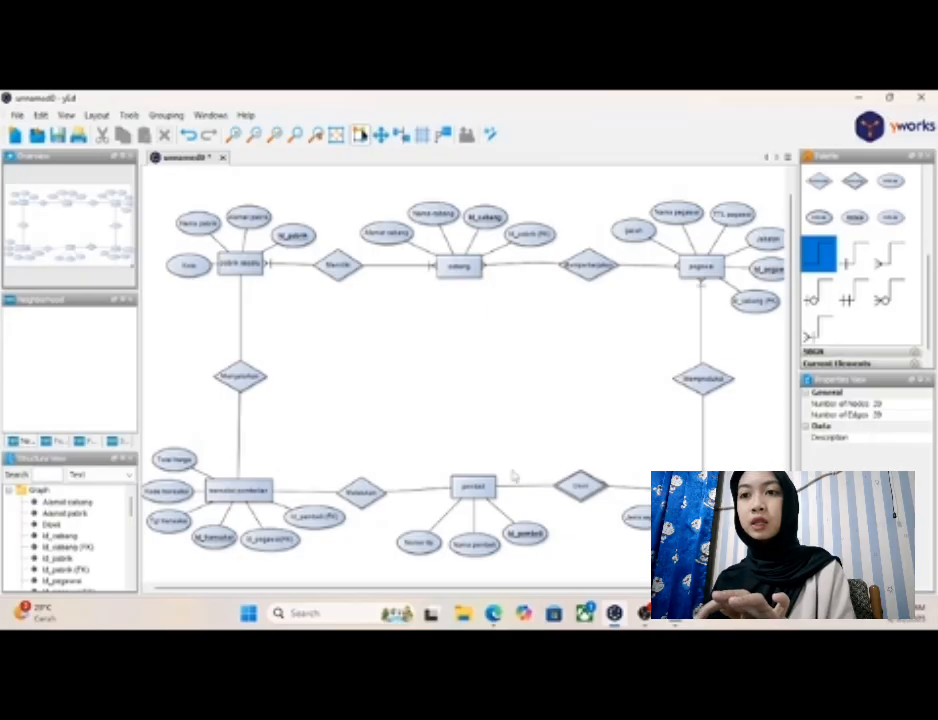
left_click(704, 488)
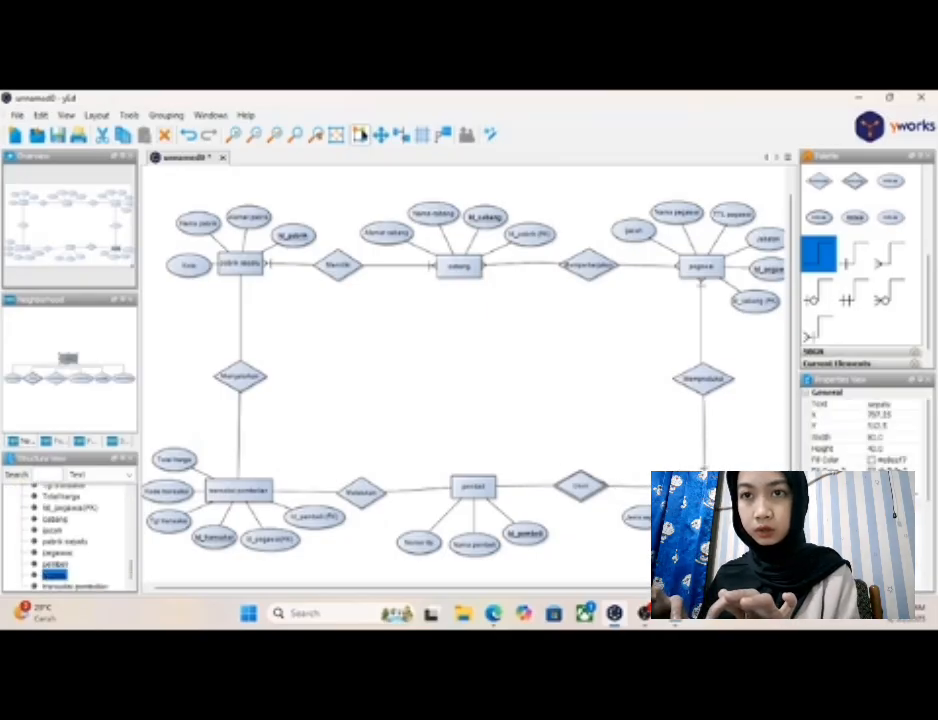
left_click(601, 551)
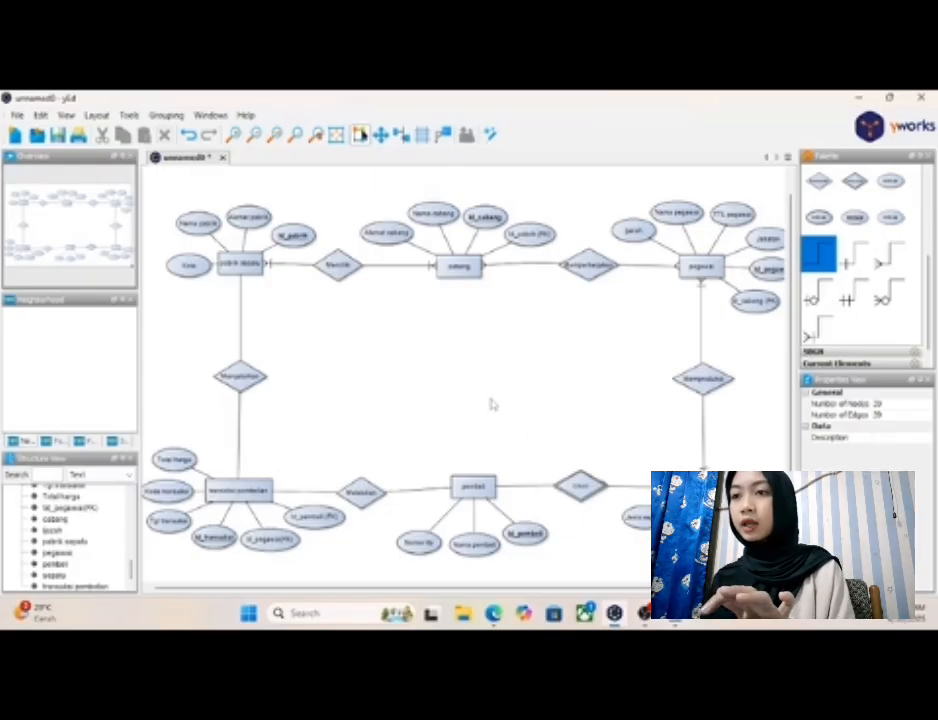
left_click(359, 494)
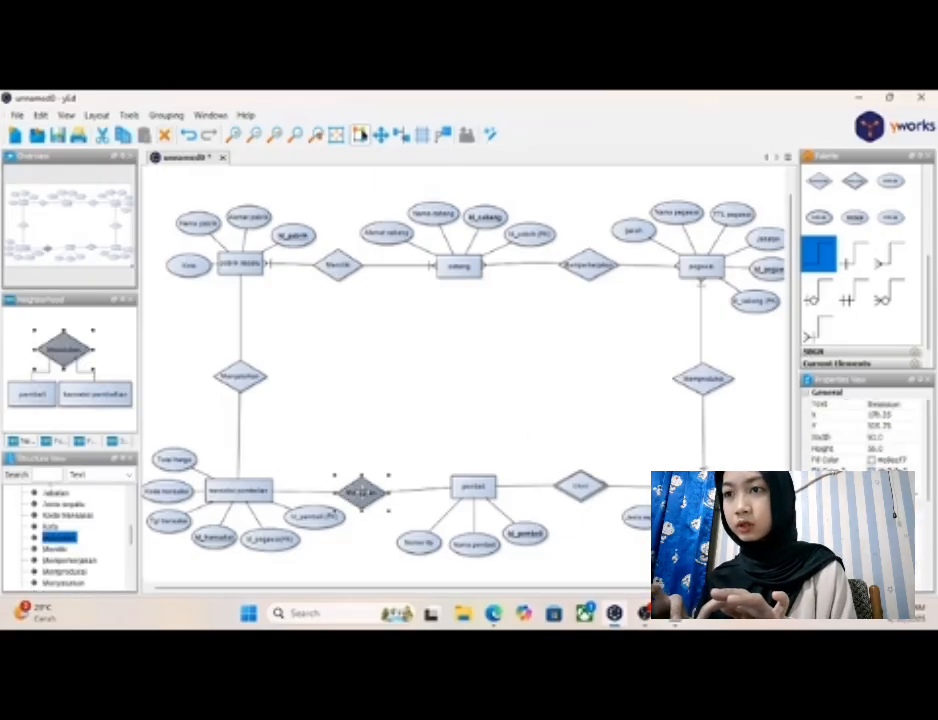
left_click_drag(362, 492, 371, 490)
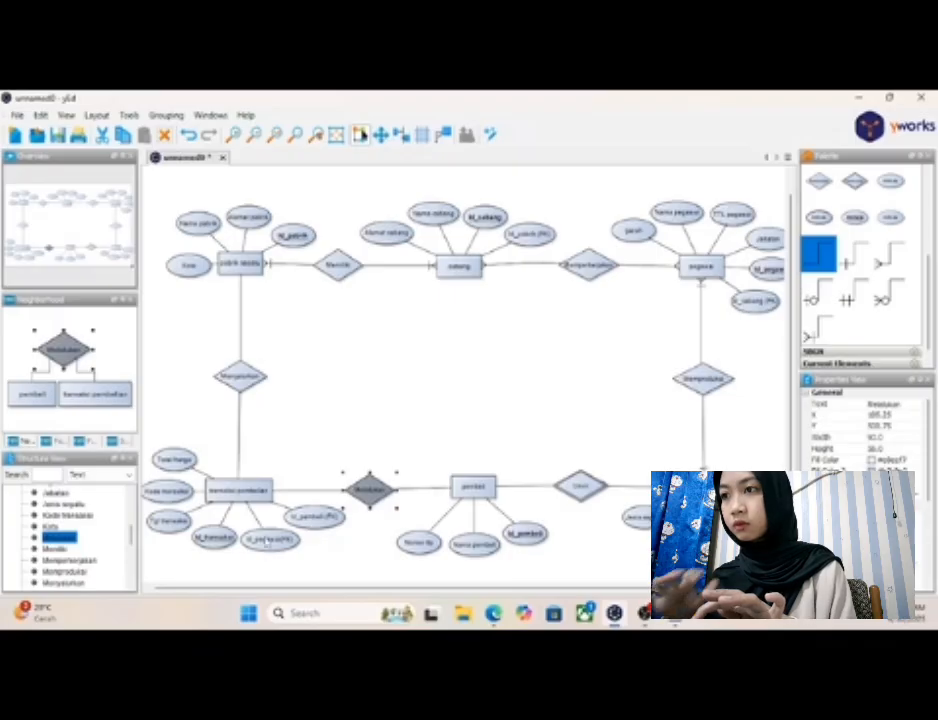
- Rearrange the attribute ovals around "transaksi pembelian", spacing them evenly from "Total harga" round to "Id_pembeli (FK)"
left_click(173, 461)
mouse_move(173, 465)
left_mouse_down()
mouse_move(186, 451)
mouse_move(172, 490)
mouse_move(175, 476)
left_mouse_up()
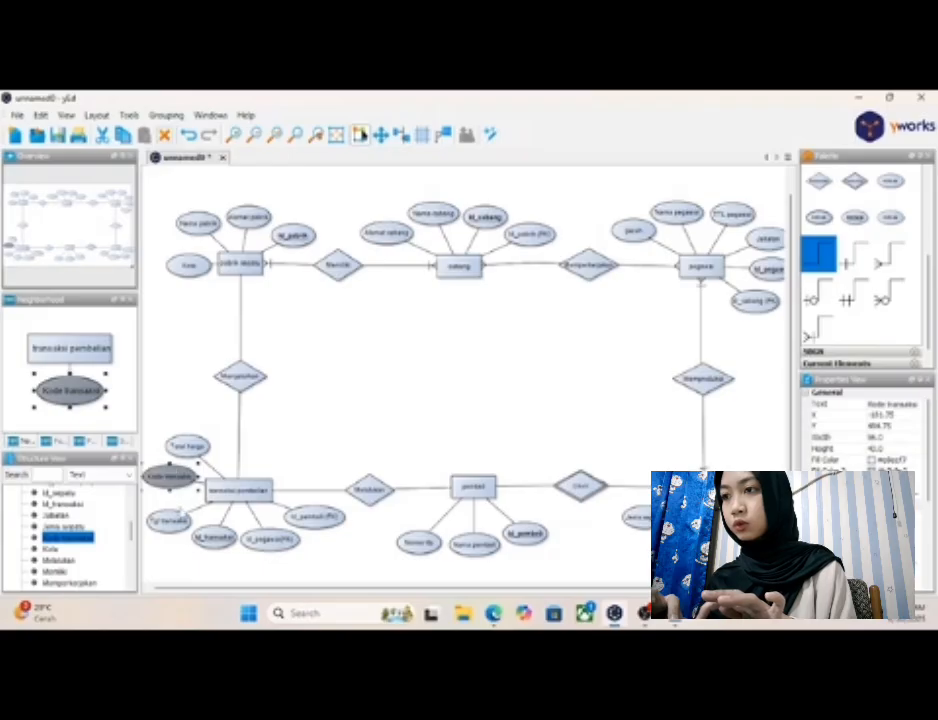
left_click(178, 521)
left_click_drag(178, 521, 190, 542)
left_click_drag(255, 541, 232, 545)
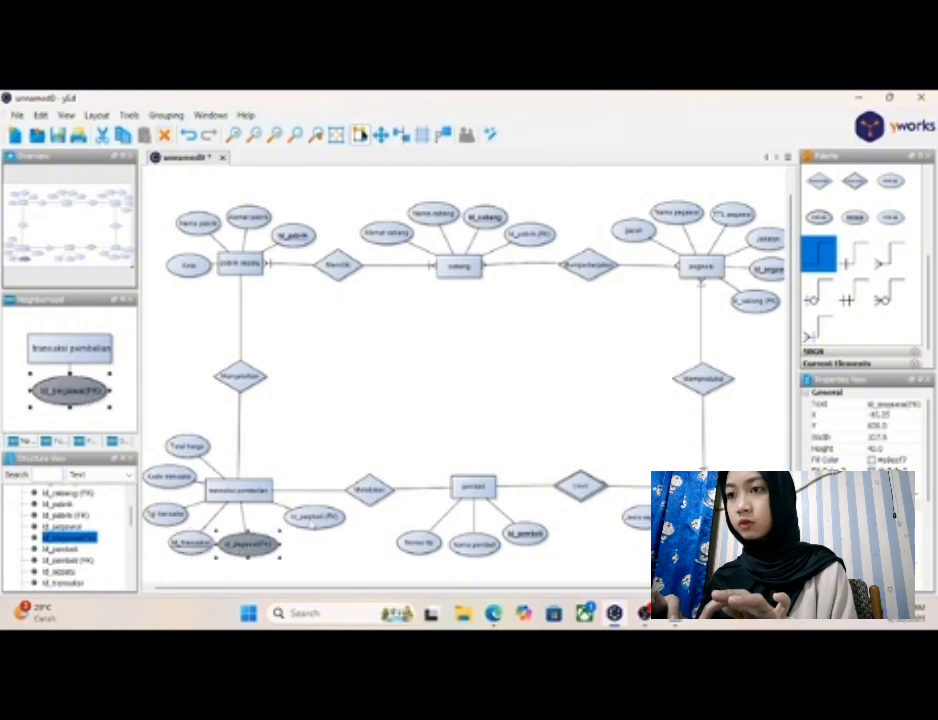
left_click_drag(312, 522, 303, 534)
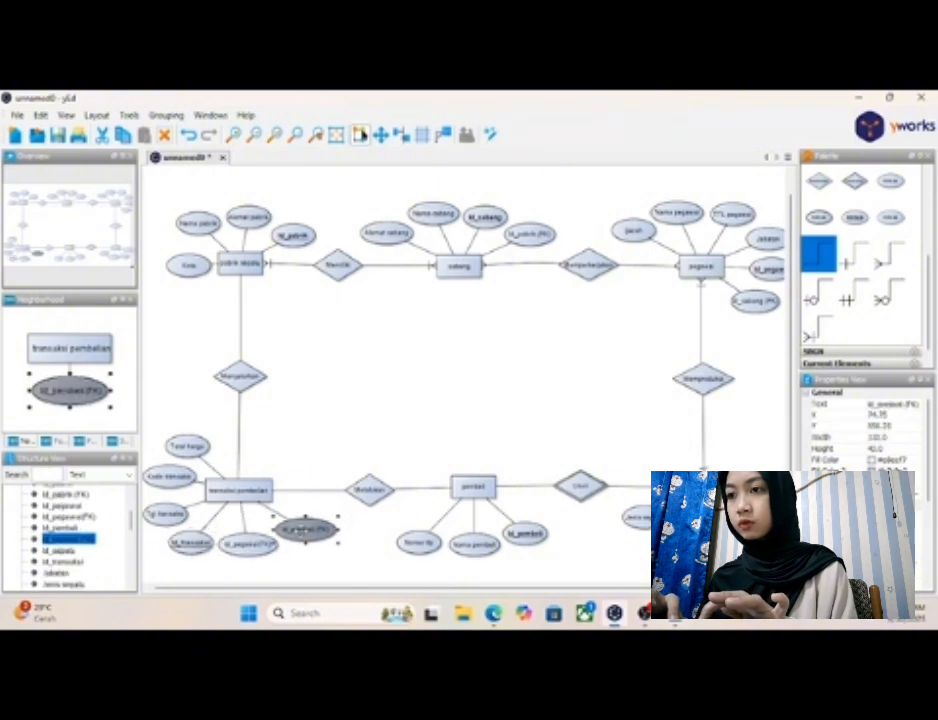
left_click(345, 578)
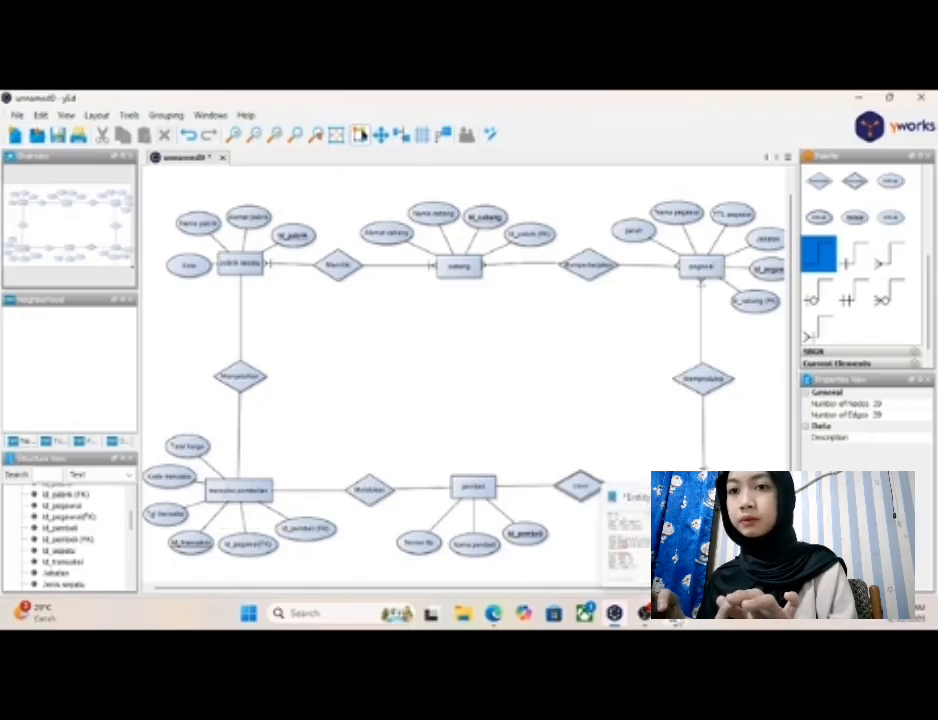
- Check the pembeli–transaksi cardinality in the Notepad notes
left_click(676, 617)
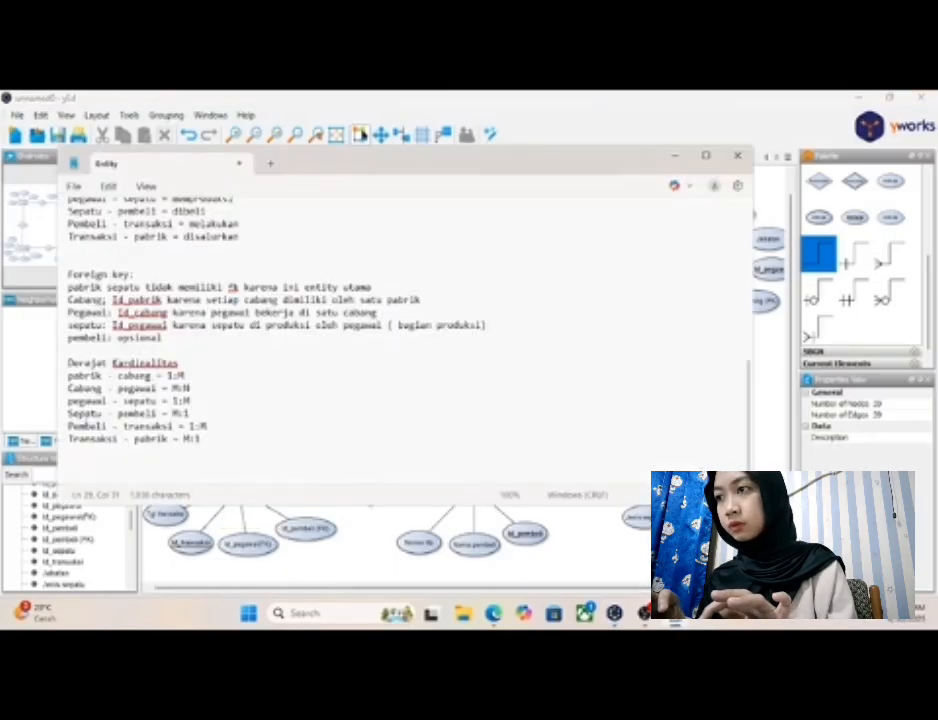
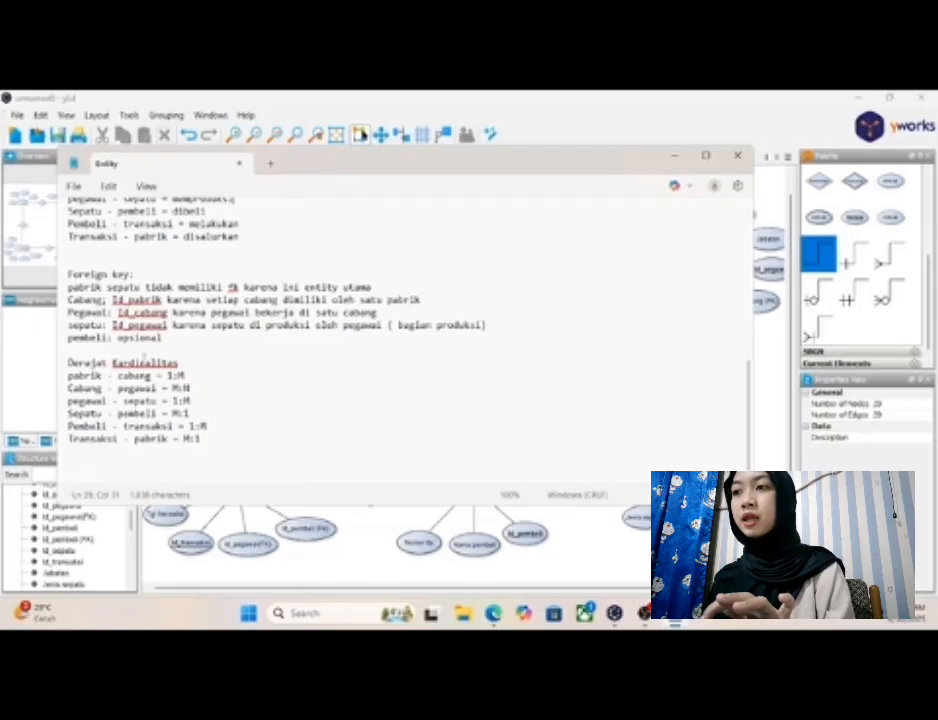
- Return to the diagram and delete the connectors joining "Melakukan" to "pembeli" and "transaksi pembelian"
left_click(675, 163)
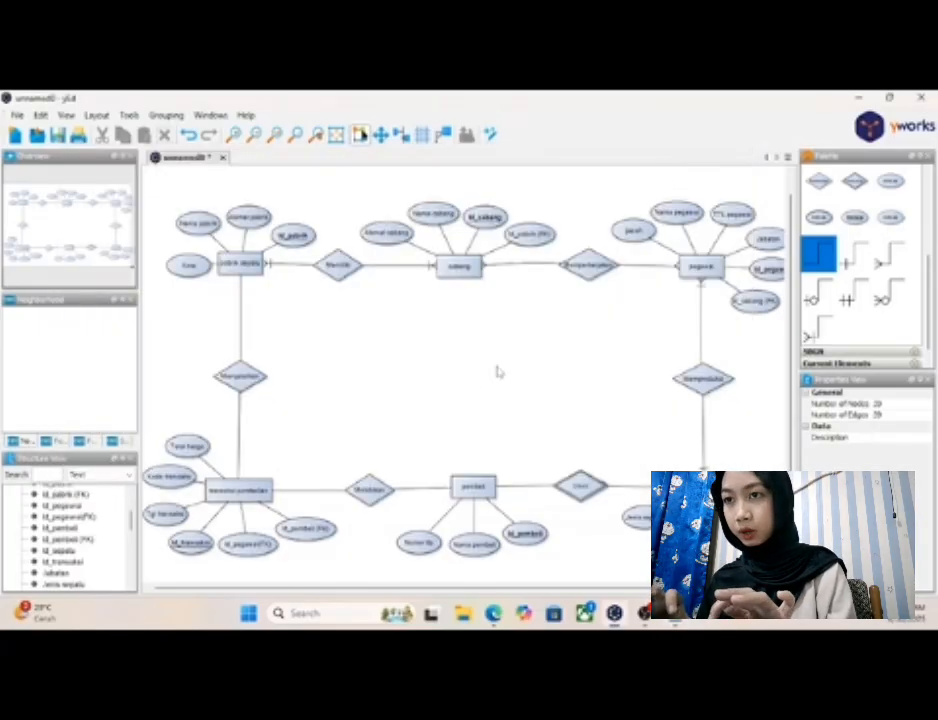
left_click(404, 492)
right_click(406, 492)
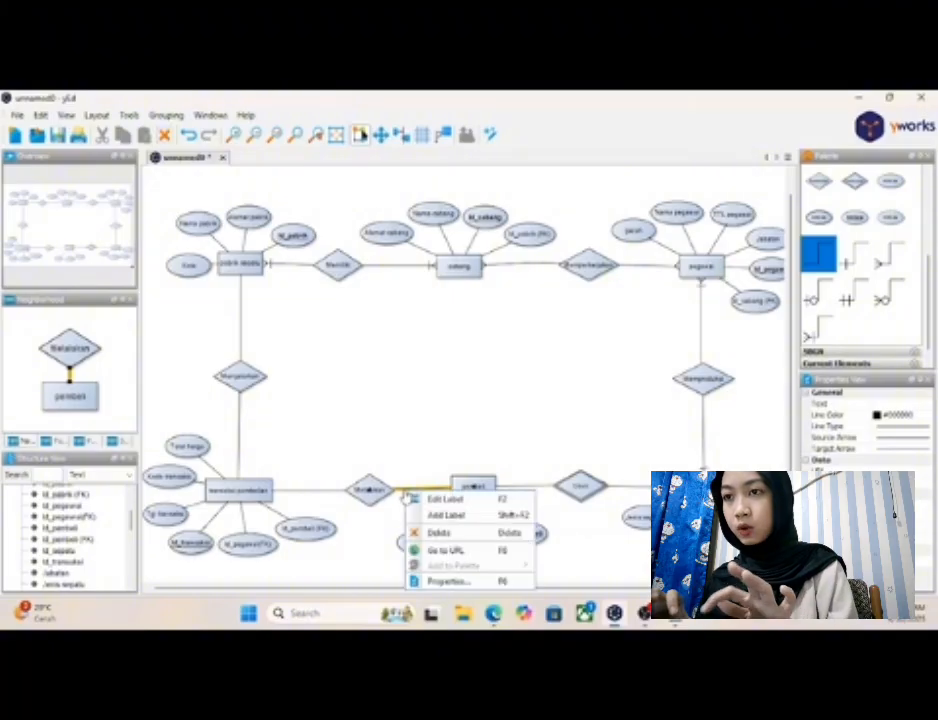
left_click(438, 533)
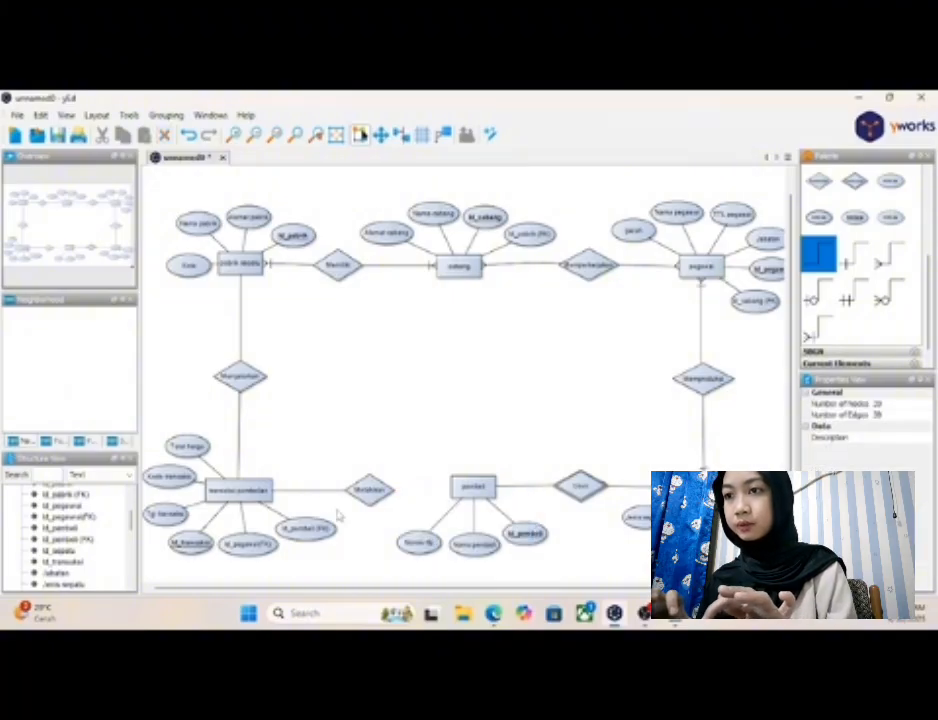
right_click(319, 500)
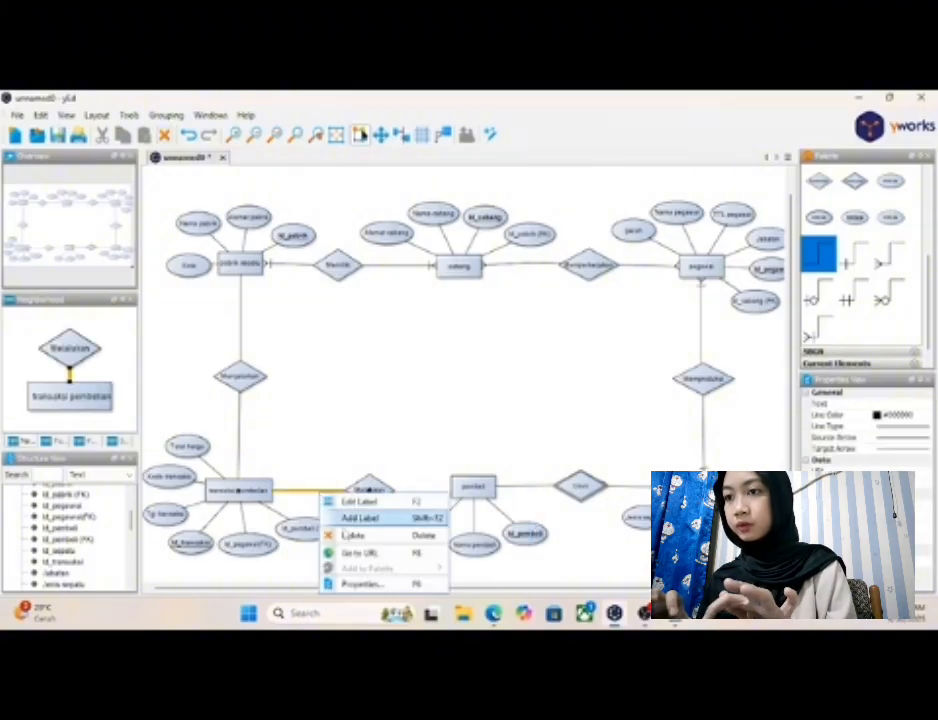
left_click(343, 537)
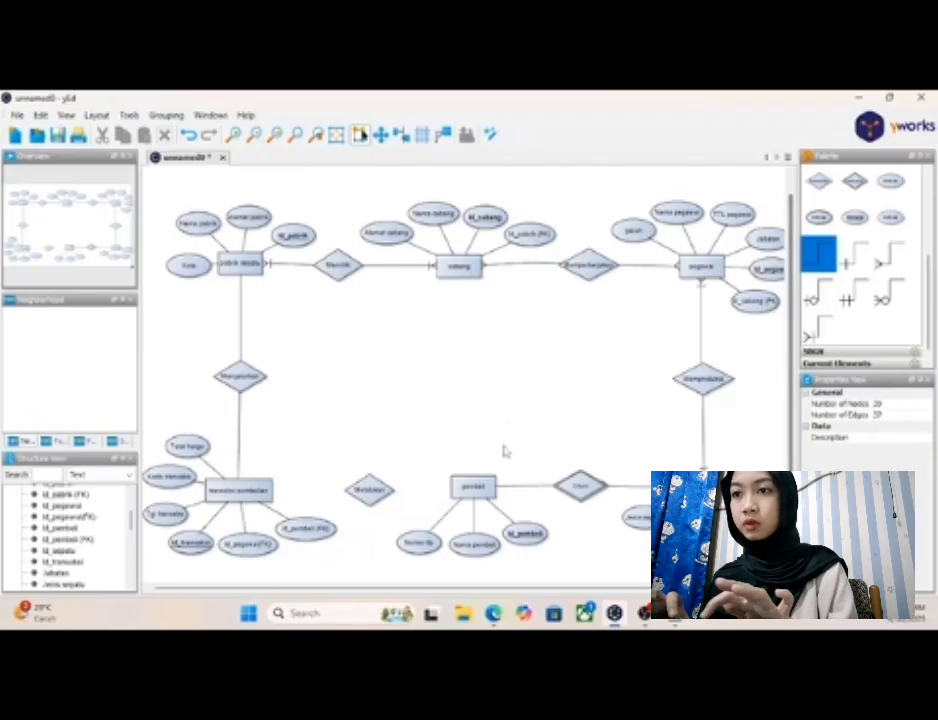
- Connect "pembeli" to "Melakukan" with the plain connector and "transaksi pembelian" to "Melakukan" with the crow's-foot many connector
left_click_drag(460, 495, 372, 489)
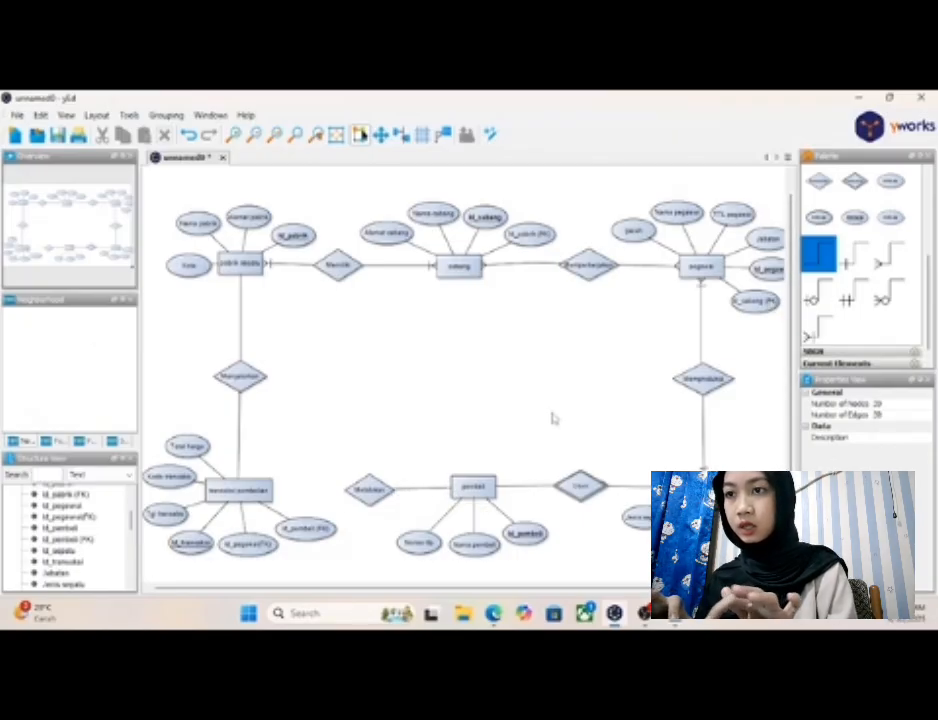
left_click(889, 253)
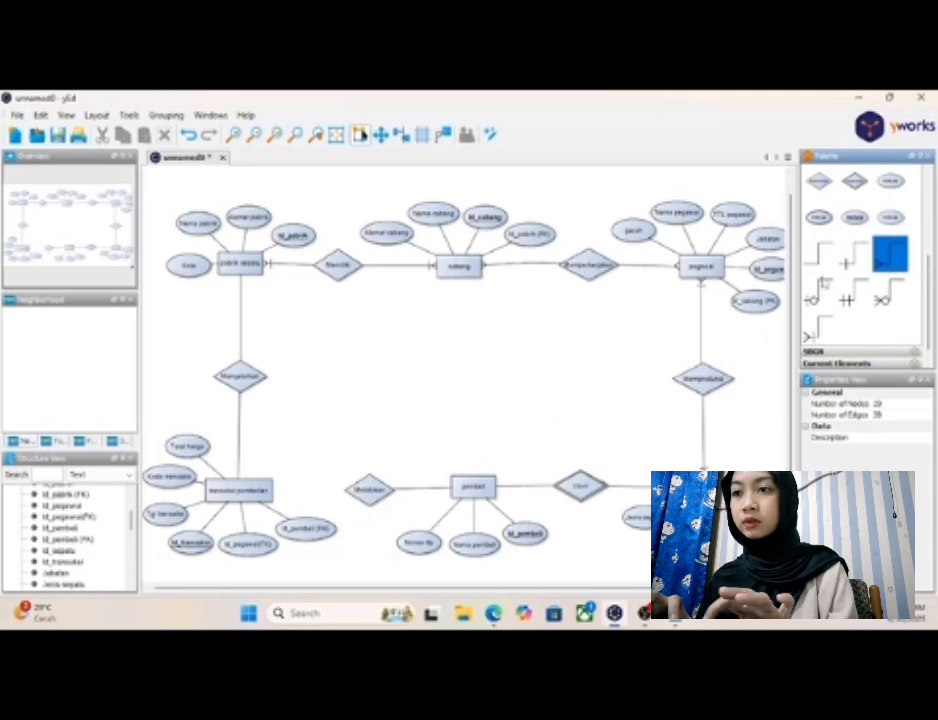
left_click_drag(294, 494, 346, 499)
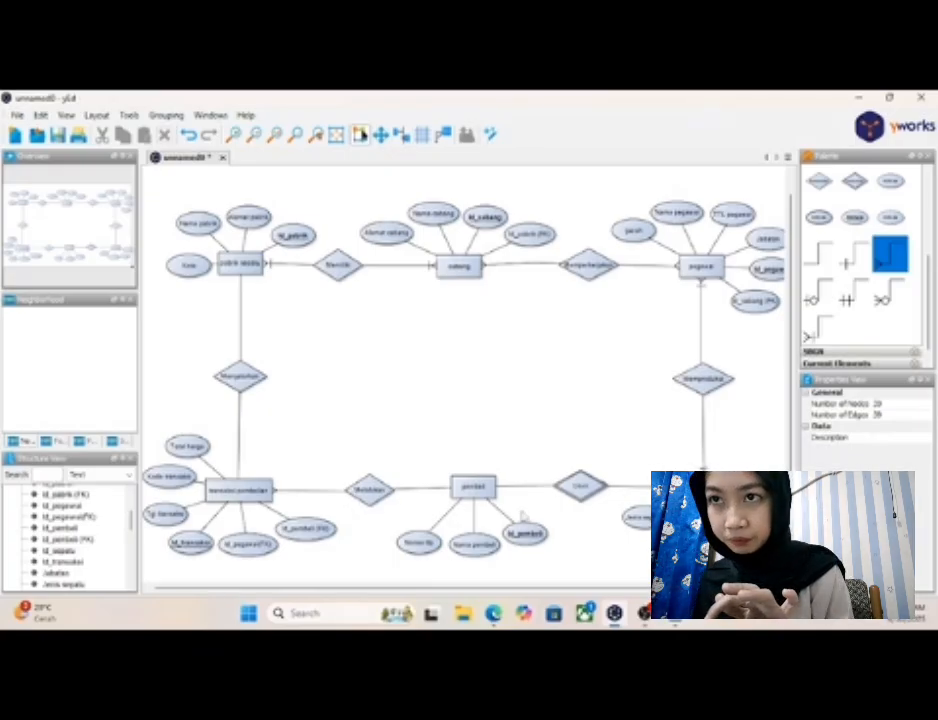
- Nudge the "Melakukan" diamond slightly closer to "transaksi pembelian"
left_click(582, 487)
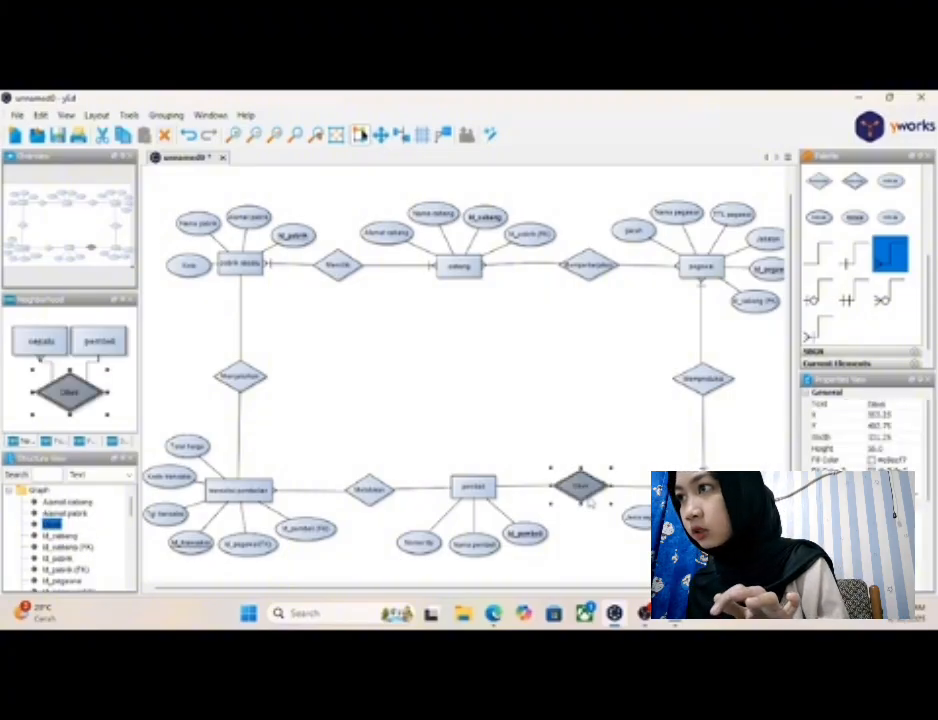
left_click(519, 464)
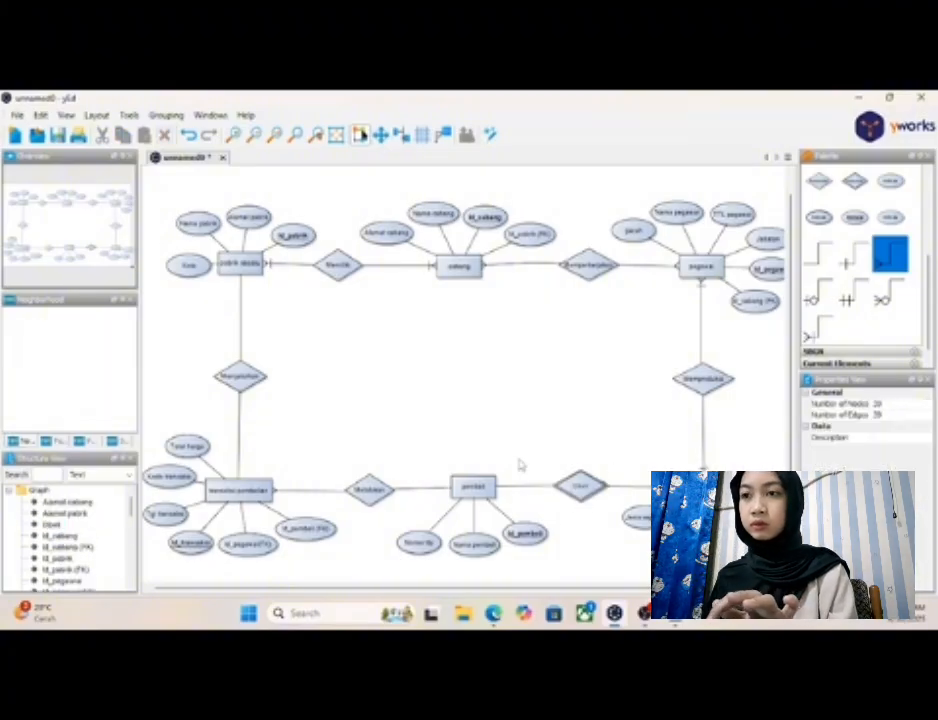
left_click(371, 497)
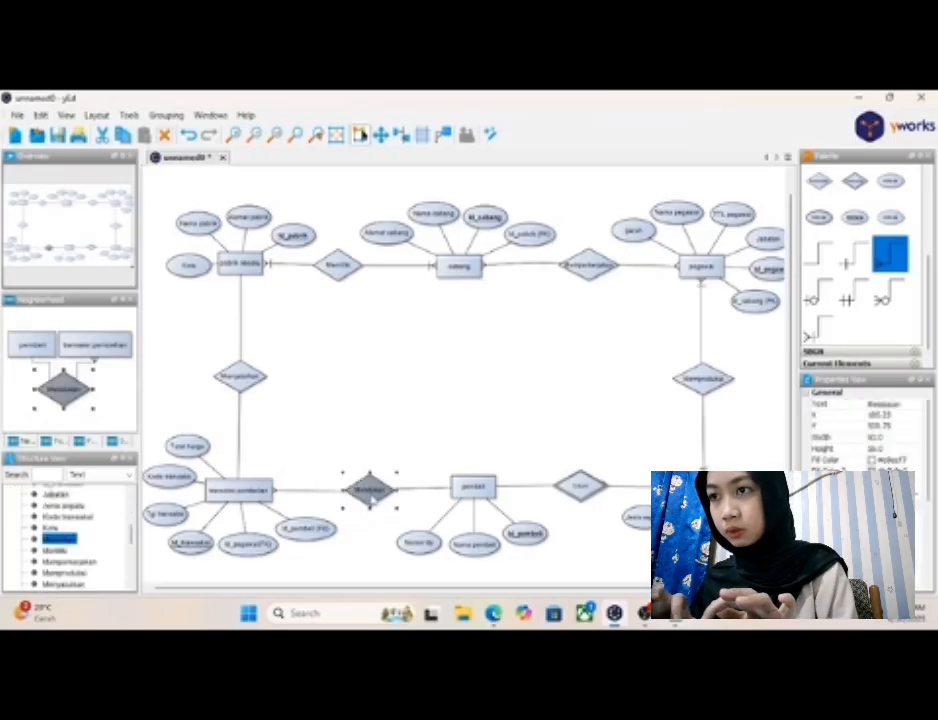
left_click_drag(371, 492, 365, 491)
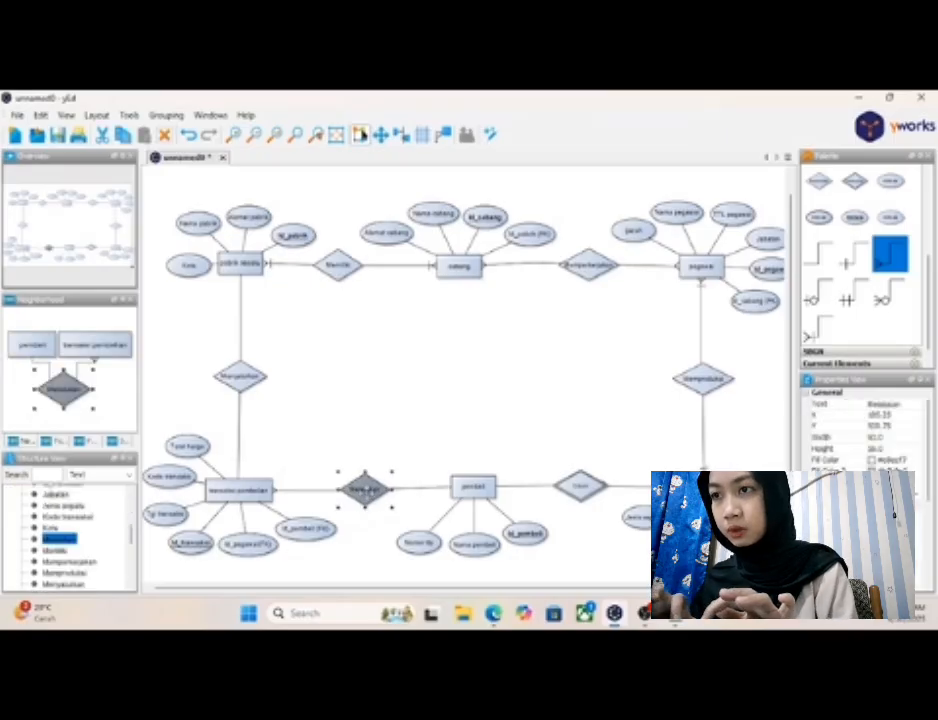
left_click(397, 453)
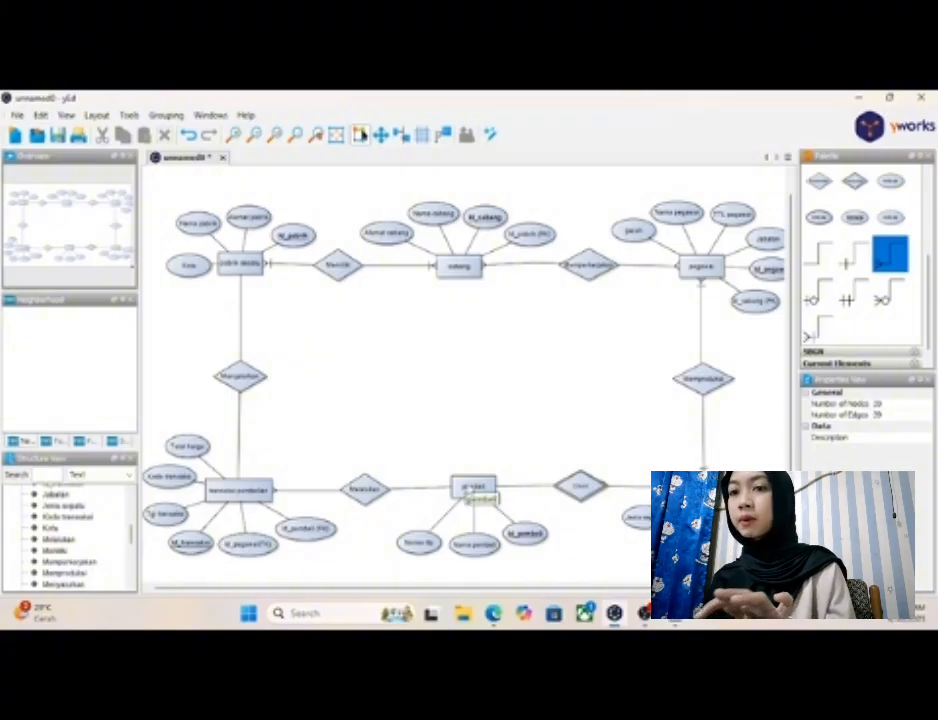
- Check the transaksi–pabrik cardinality in the Notepad notes and delete both connectors attached to "Menyalurkan"
left_click(675, 613)
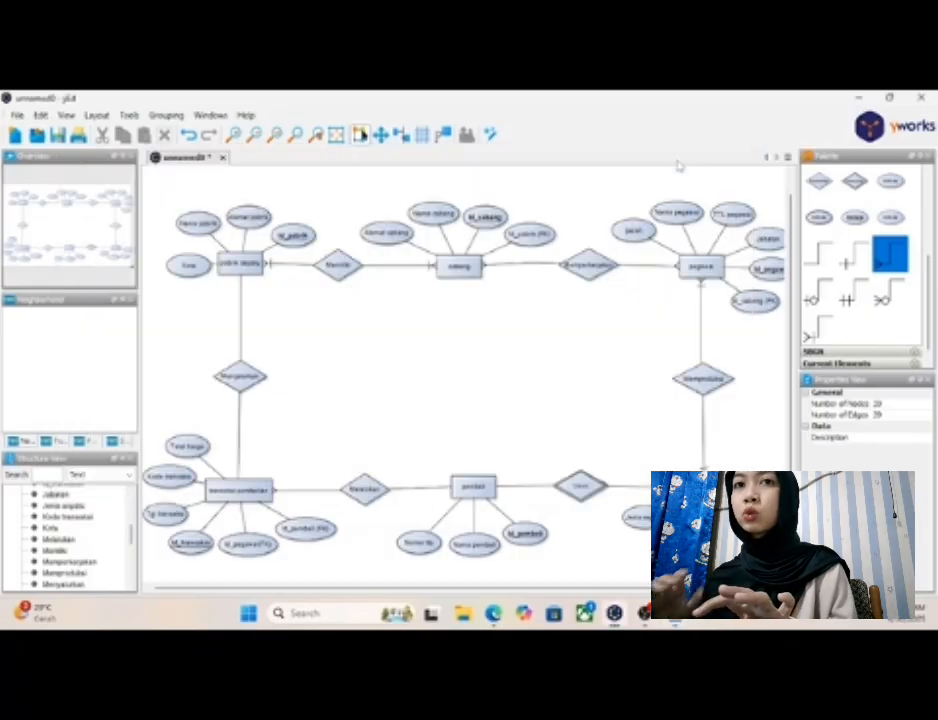
left_click(675, 156)
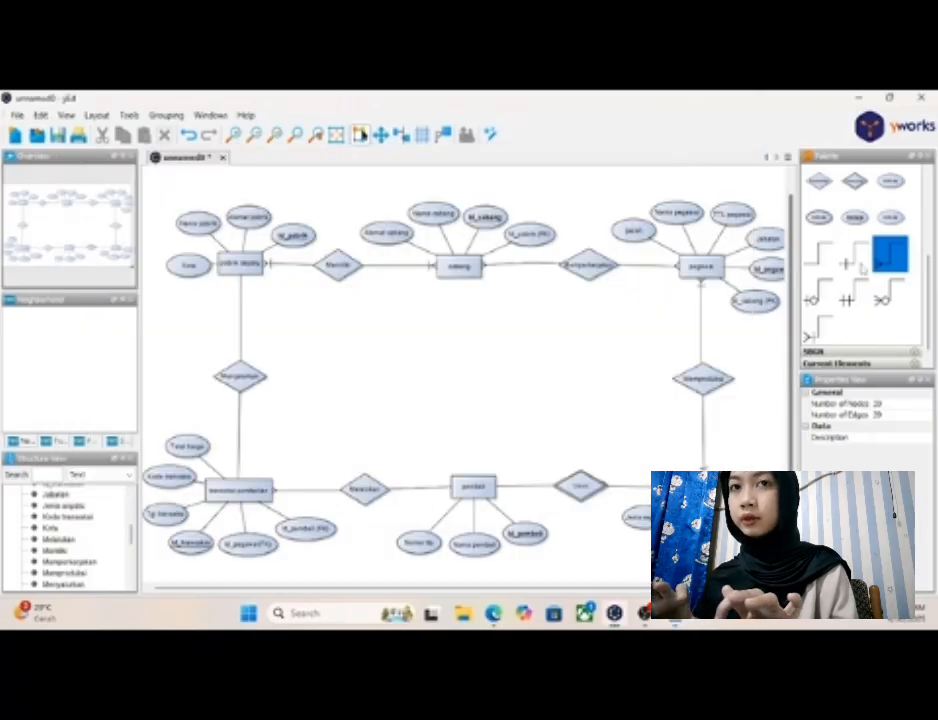
left_click(240, 431)
right_click(240, 431)
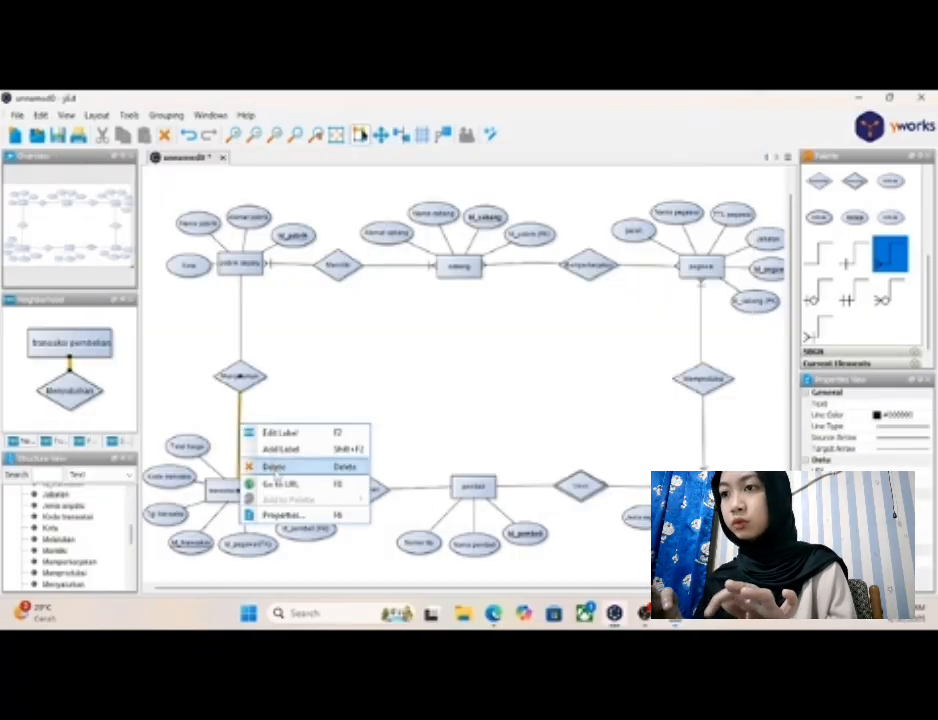
left_click(274, 468)
left_click(241, 345)
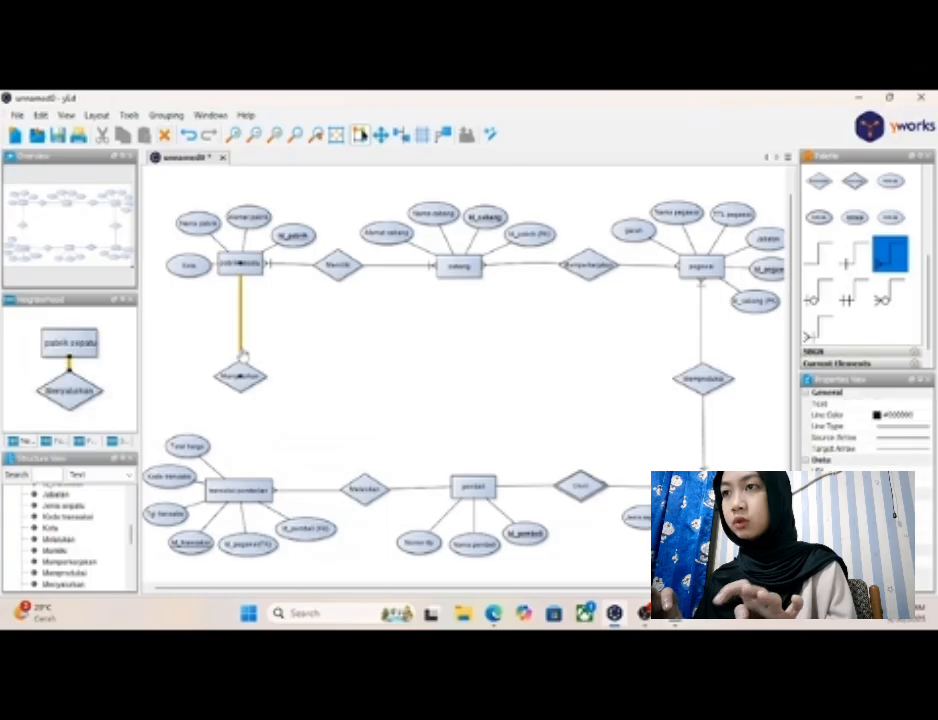
right_click(241, 350)
left_click(262, 392)
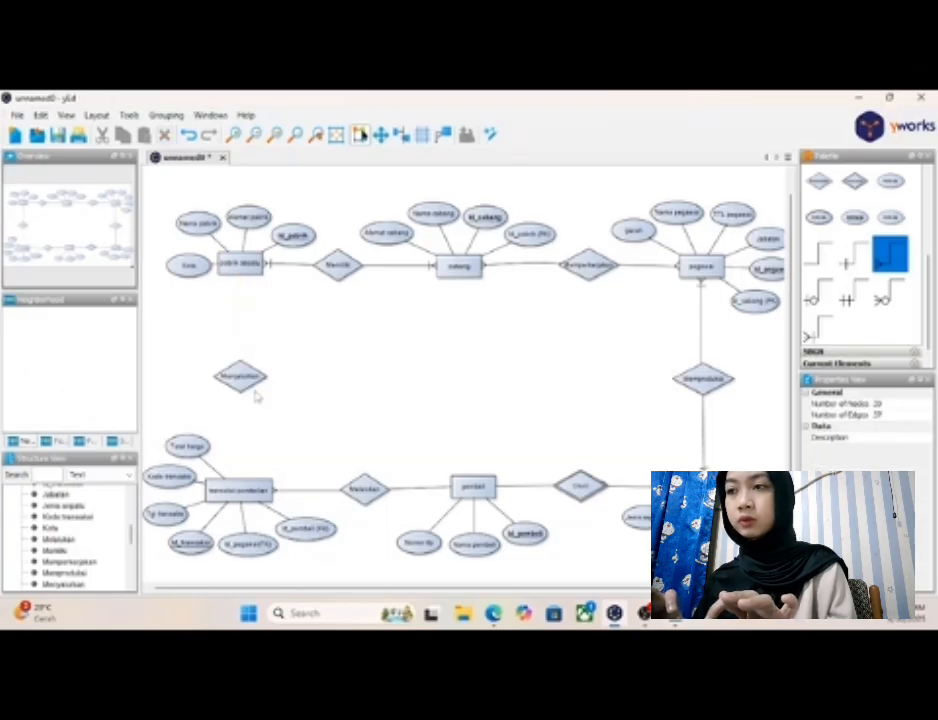
- Connect "transaksi pembelian" to "Menyalurkan" with the crow's-foot many connector and "pabrik sepatu" to "Menyalurkan" with the plain connector
left_click_drag(240, 483, 240, 390)
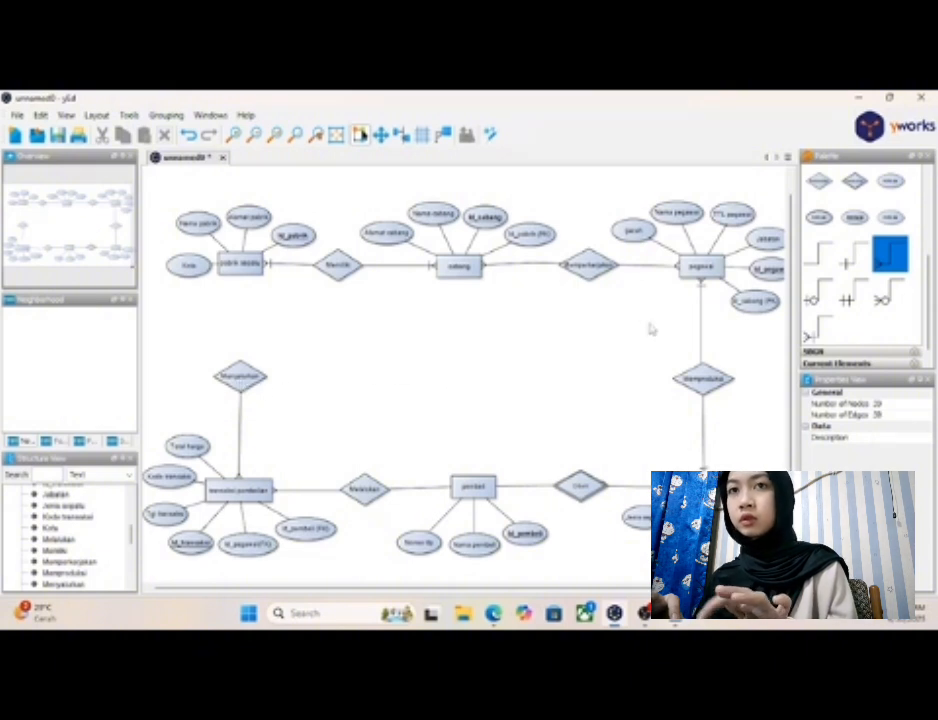
left_click(823, 258)
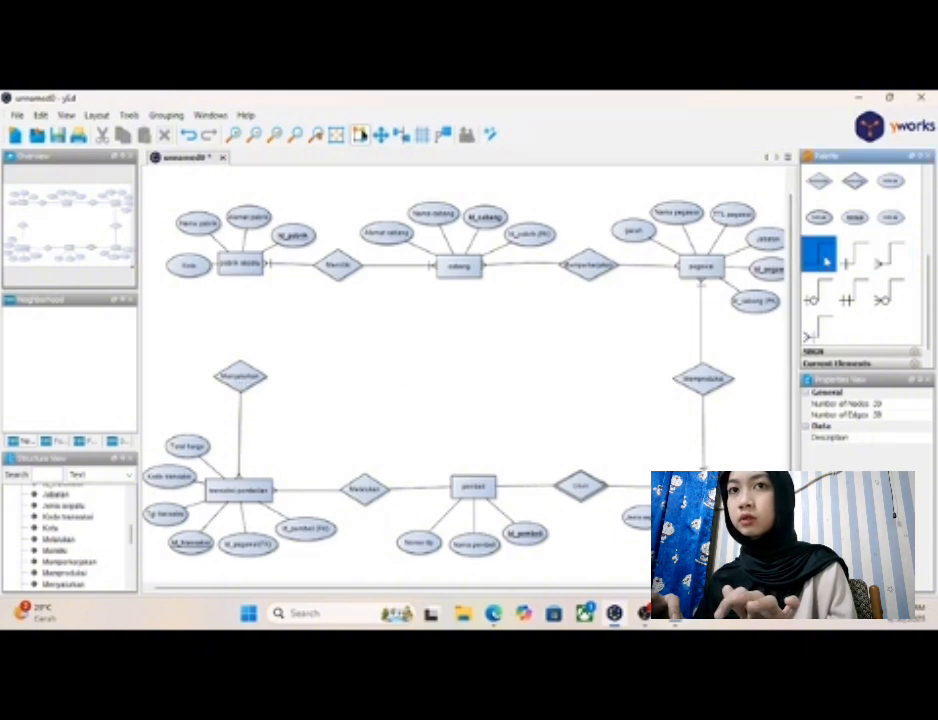
left_click_drag(240, 270, 241, 364)
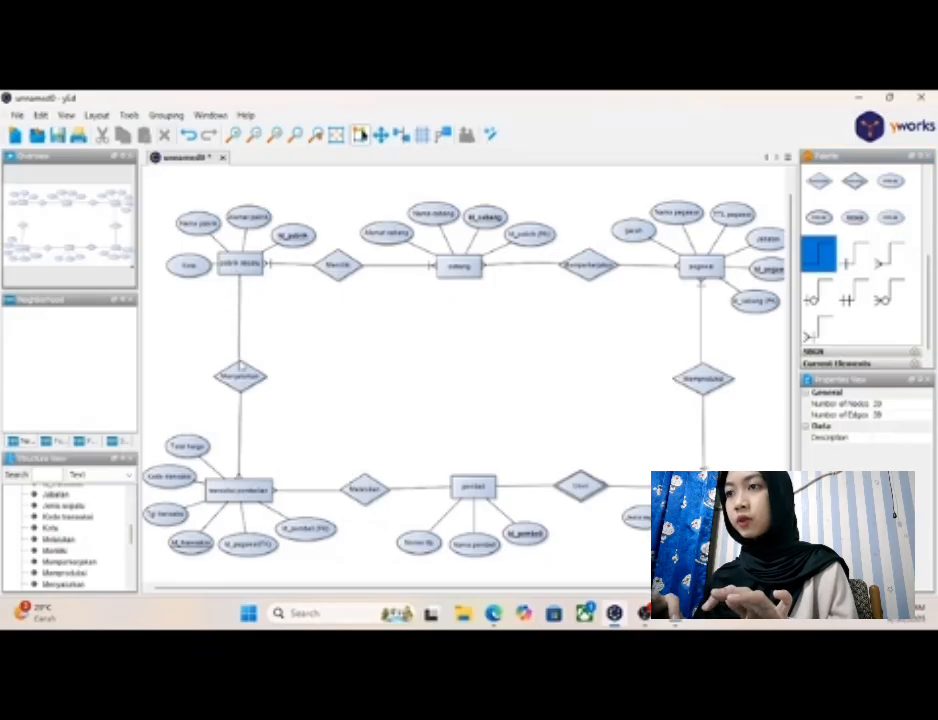
left_click(246, 376)
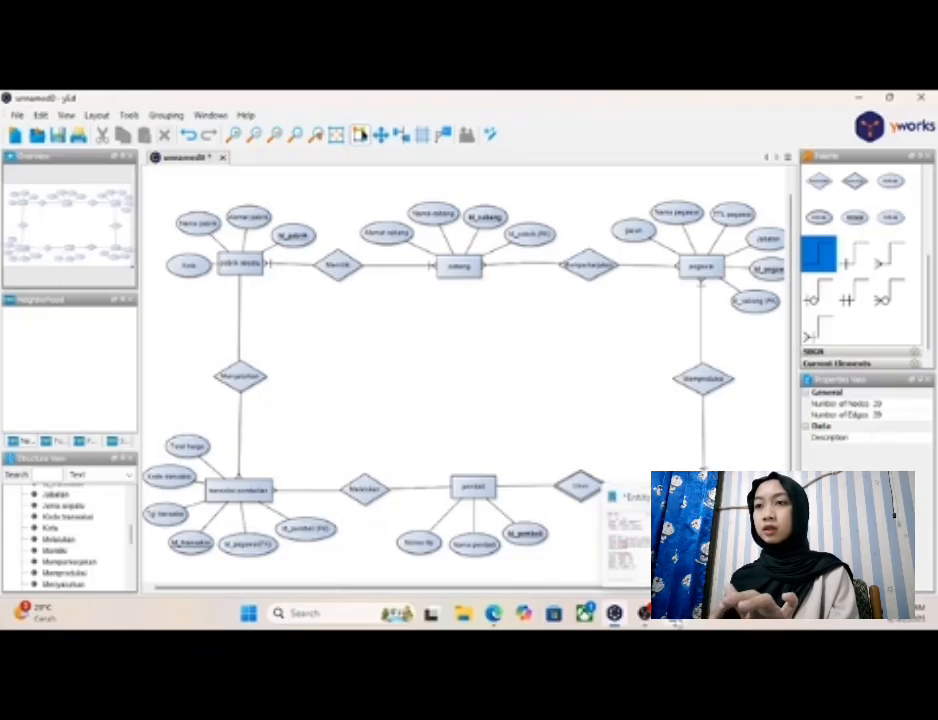
- Review the attributes, foreign keys and cardinalities in the Notepad notes against the diagram
left_click(675, 613)
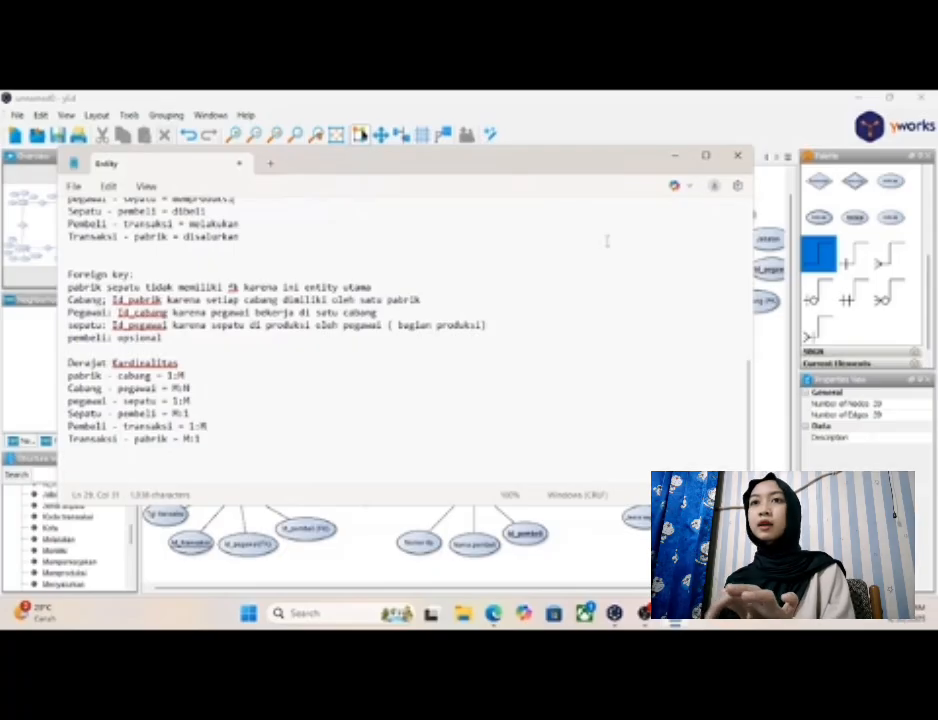
left_click(676, 159)
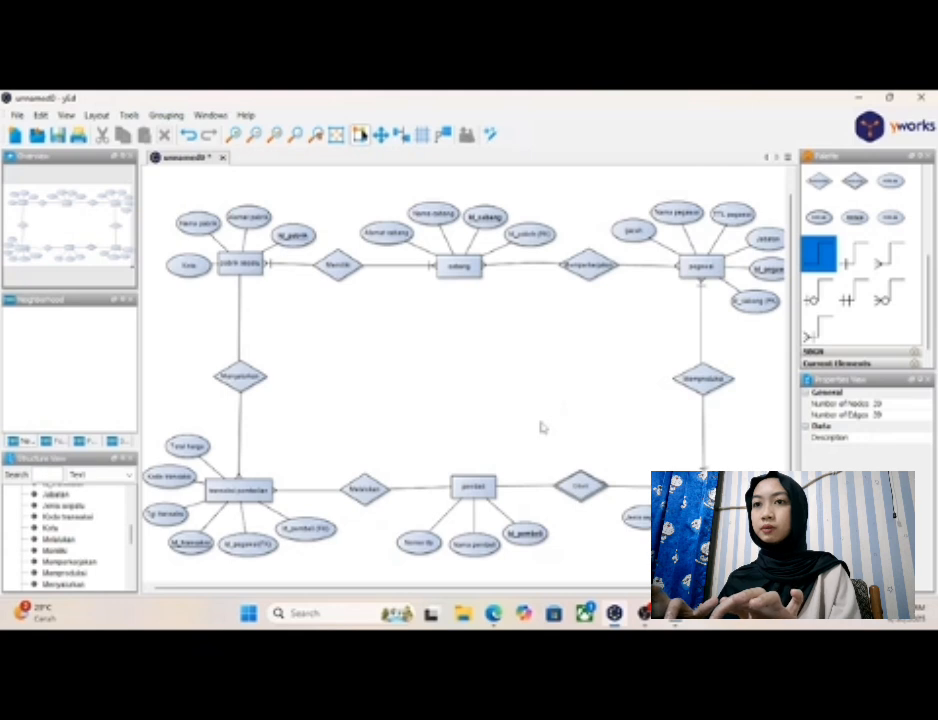
scroll(541, 427, "down", 3)
scroll(540, 427, "up", 3)
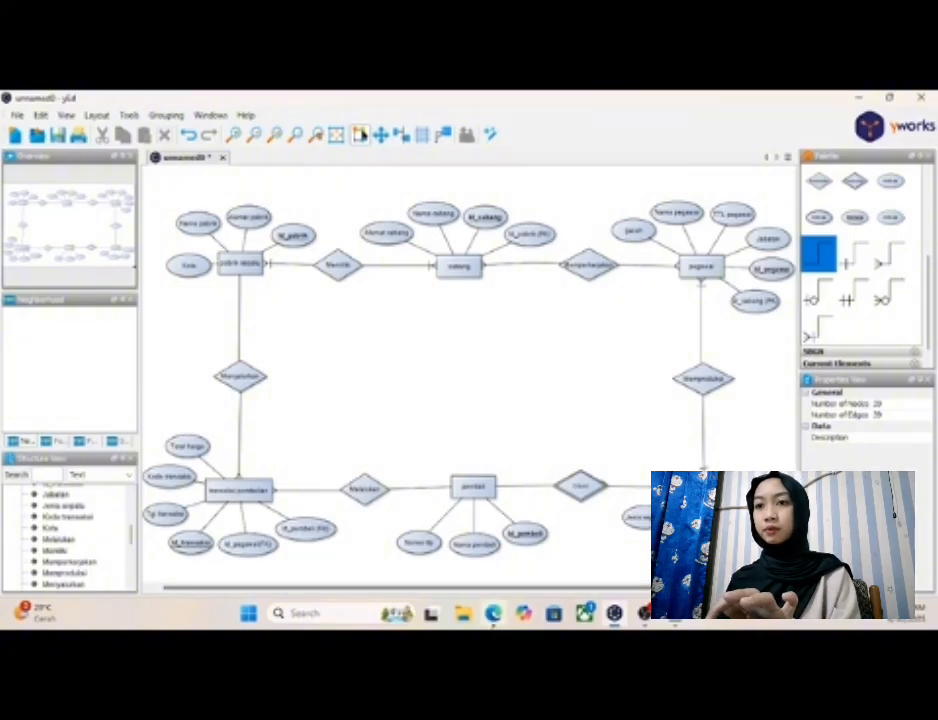
mouse_move(509, 590)
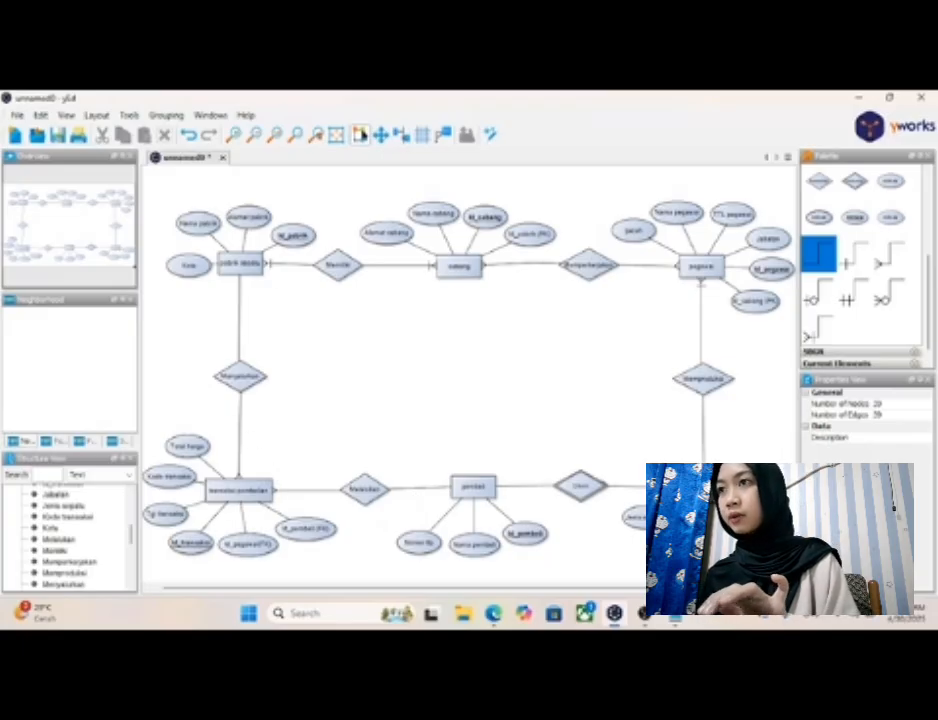
left_click(681, 621)
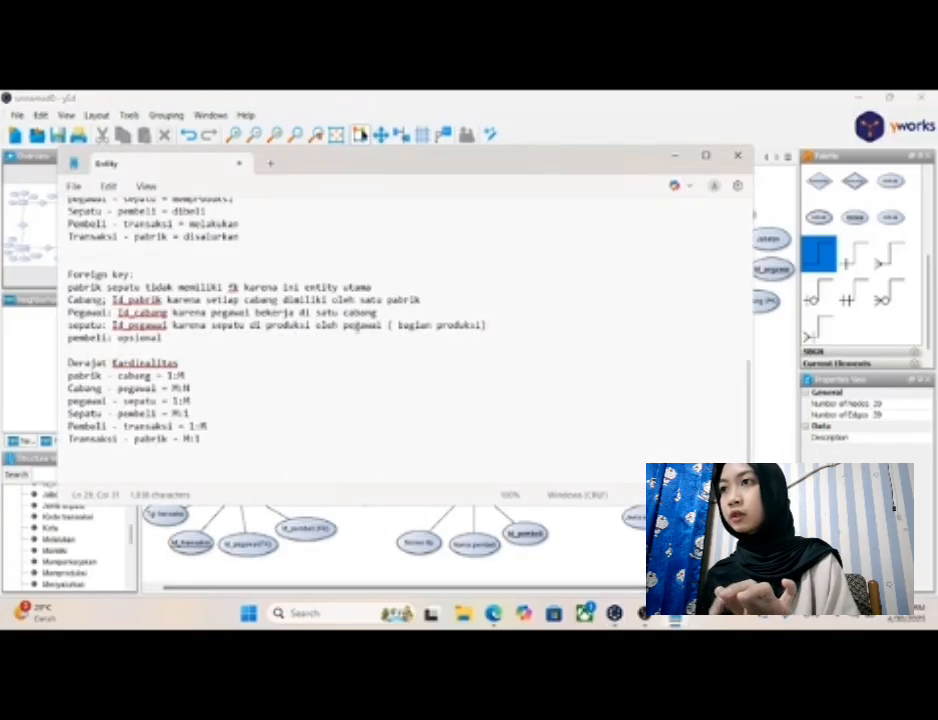
scroll(355, 330, "up", 3)
scroll(355, 330, "up", 6)
right_click(355, 333)
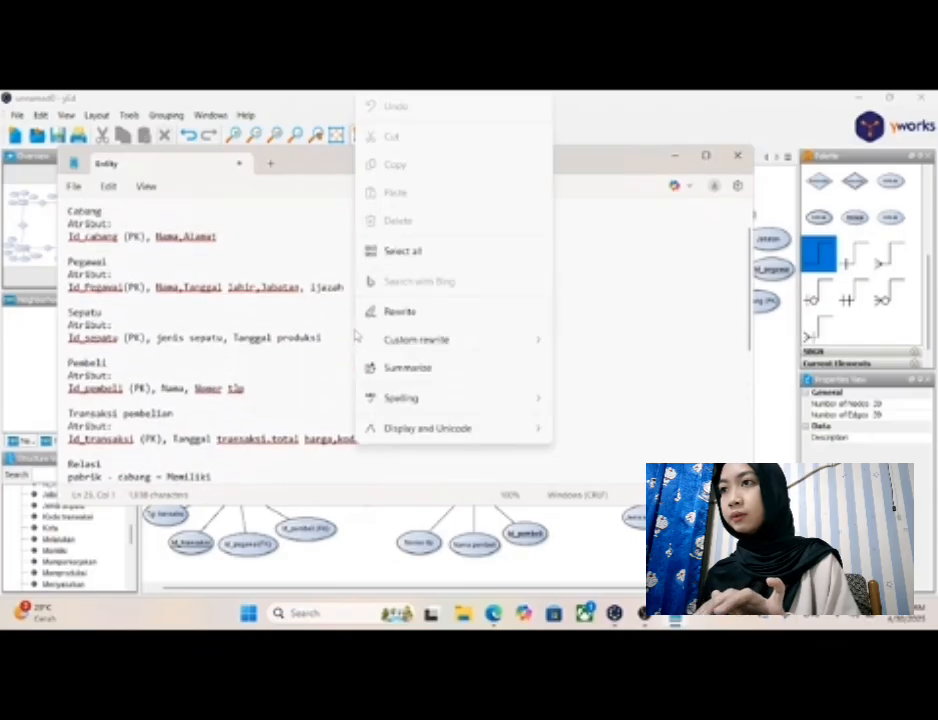
left_click(594, 311)
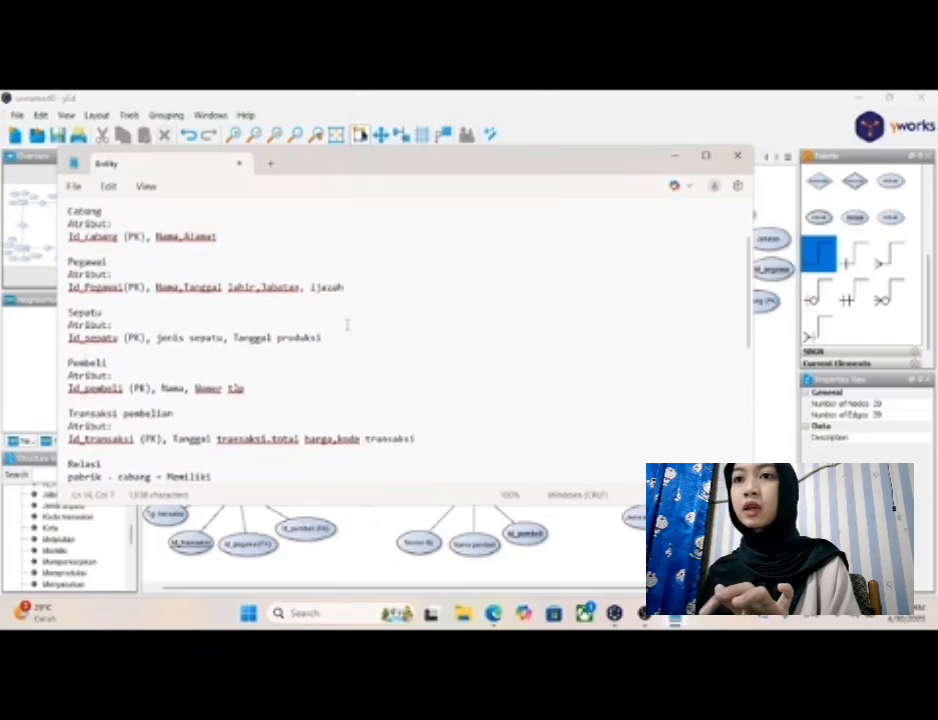
scroll(346, 325, "down", 6)
scroll(400, 330, "down", 1)
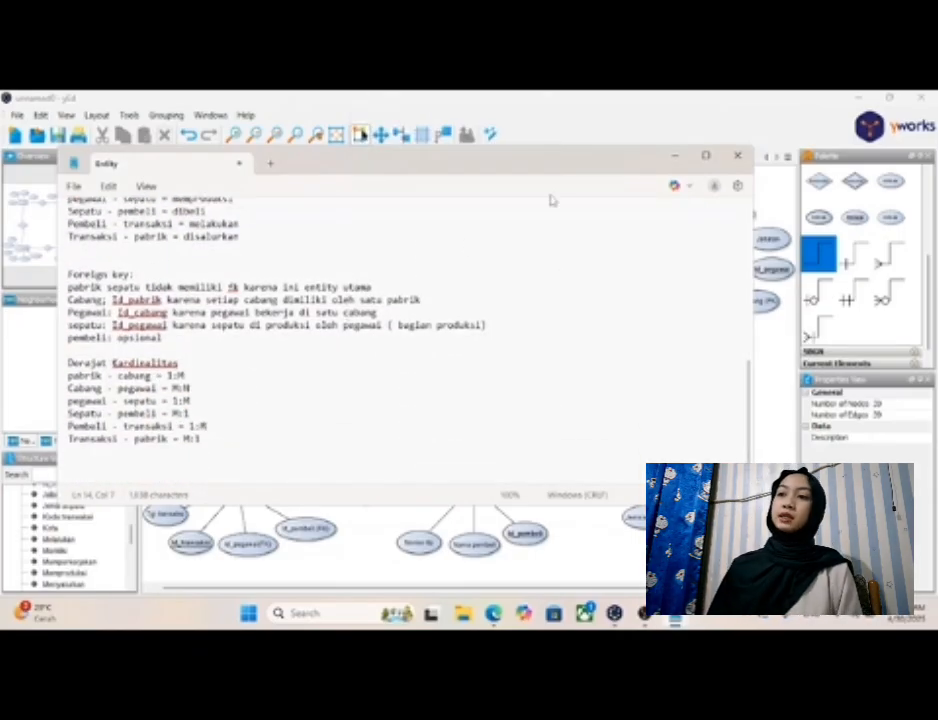
left_click(676, 160)
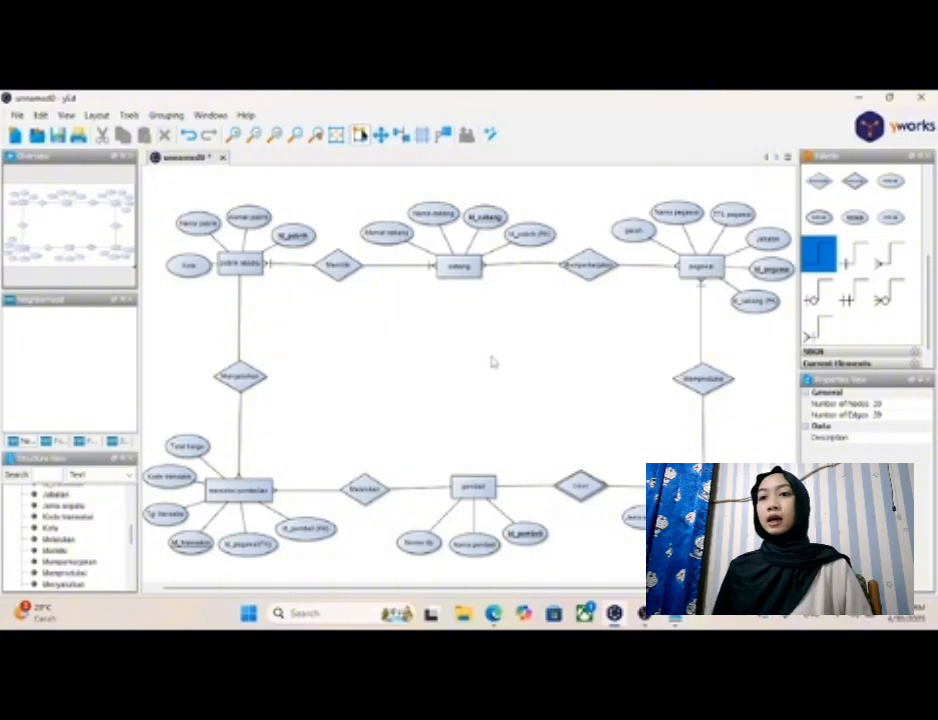